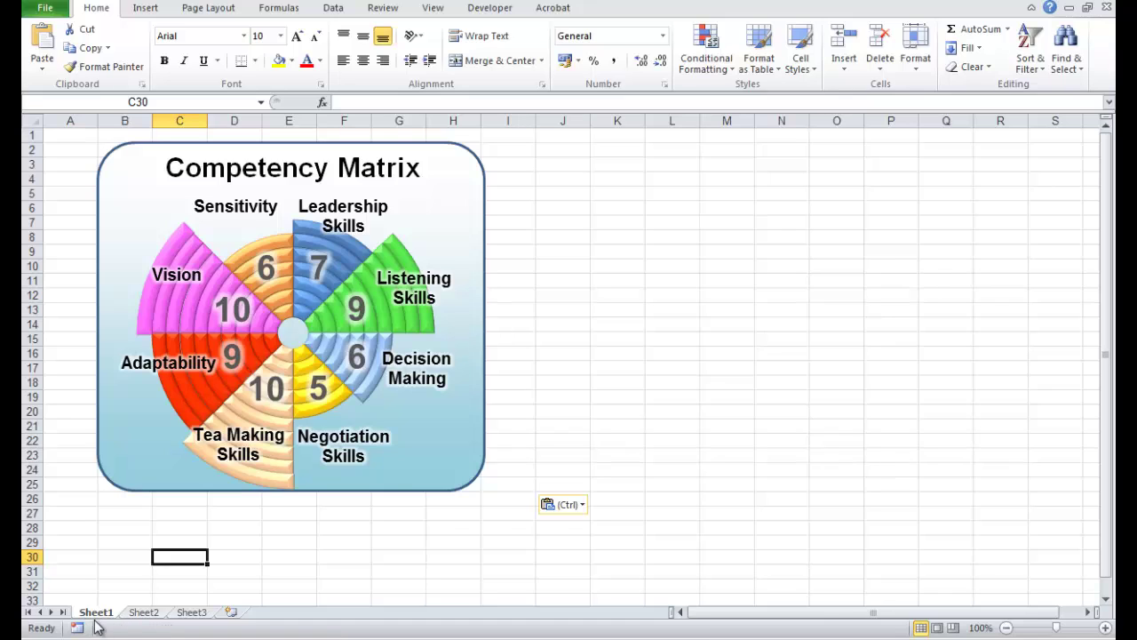
Rename Sheet1 to My Dashboard.
double_click(96, 612)
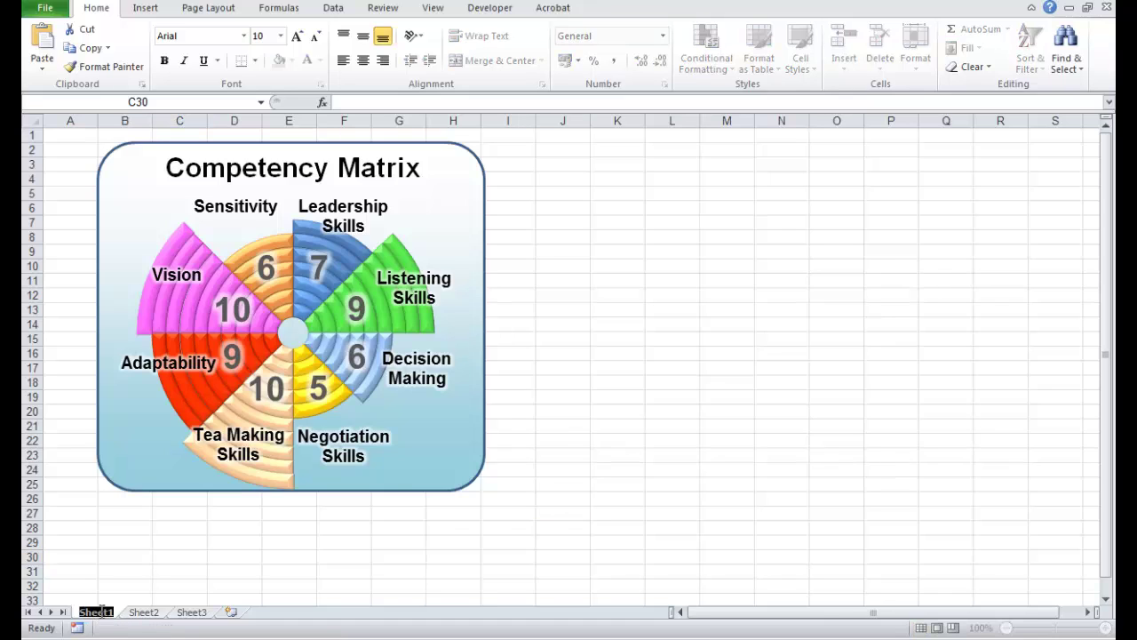
text(My Dashboard)
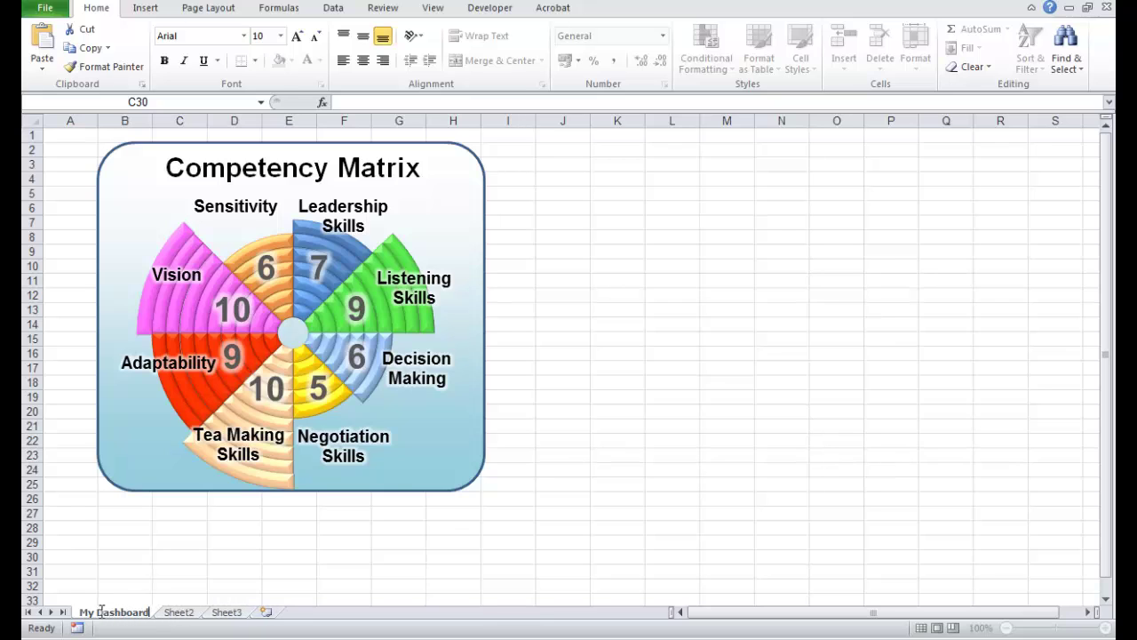
click(360, 558)
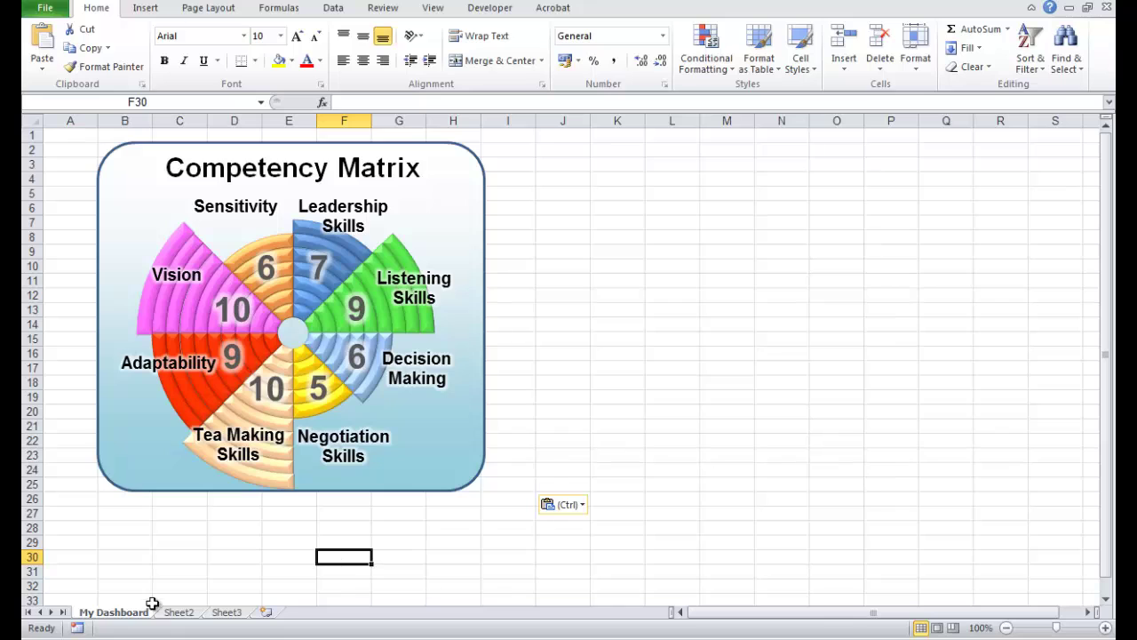
Rename Sheet2 to My Configuration Page.
double_click(179, 612)
text(My)
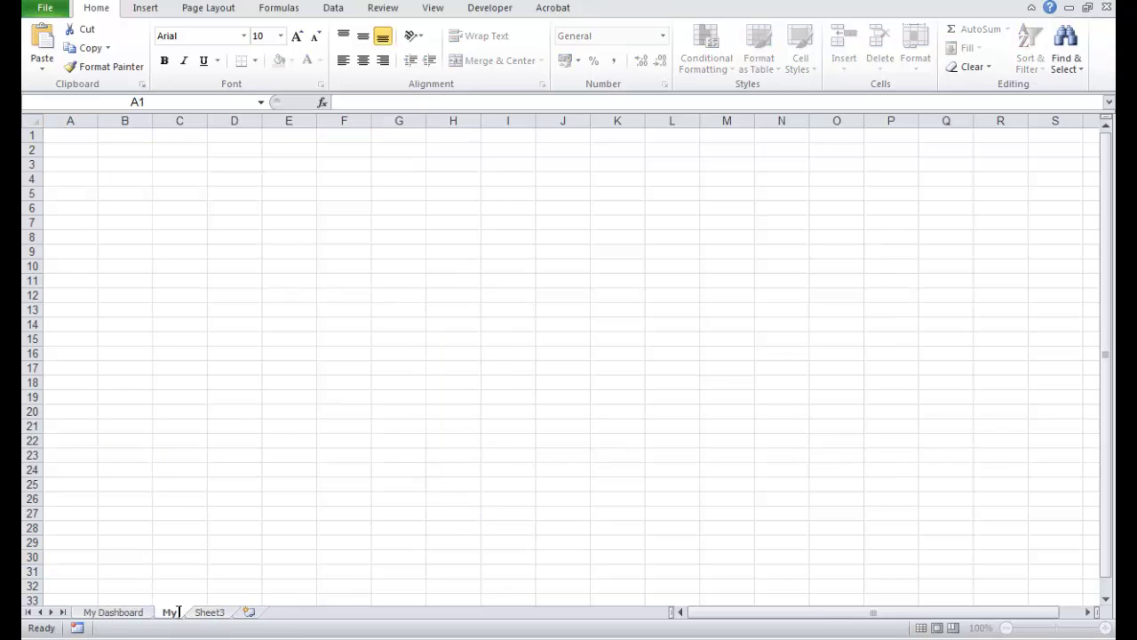
text( Con)
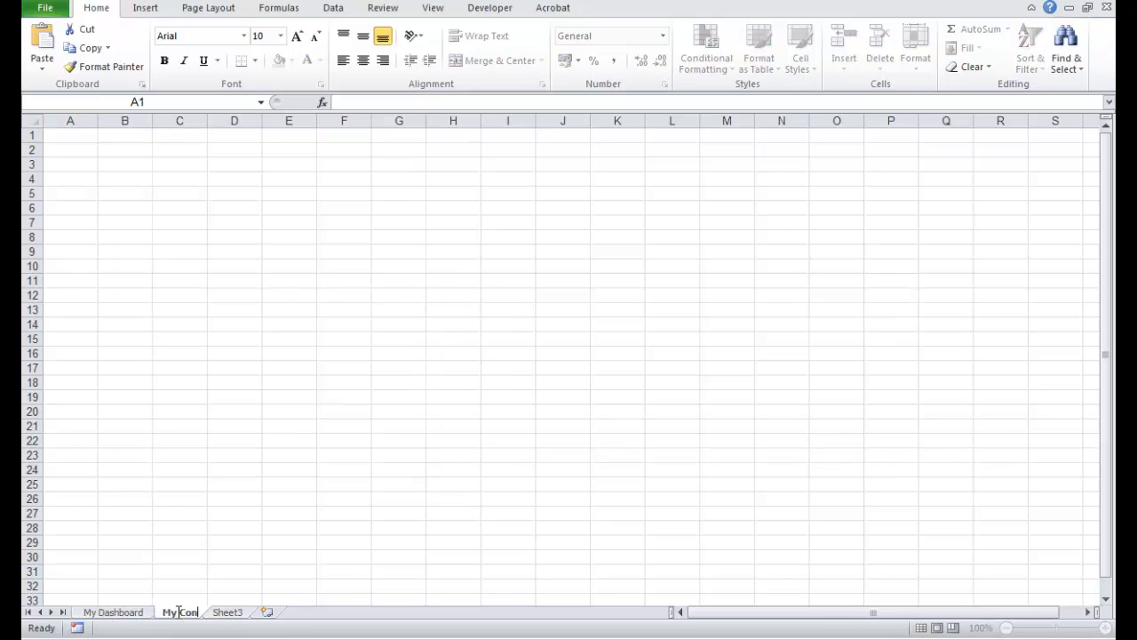
text(figuration Page)
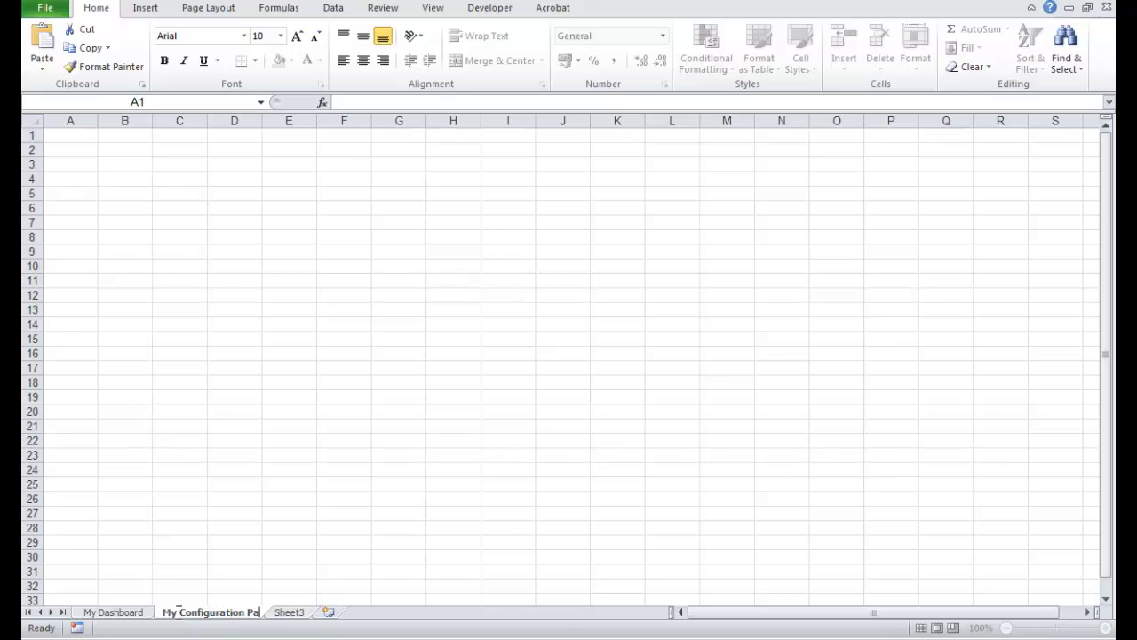
key(Return)
click(541, 411)
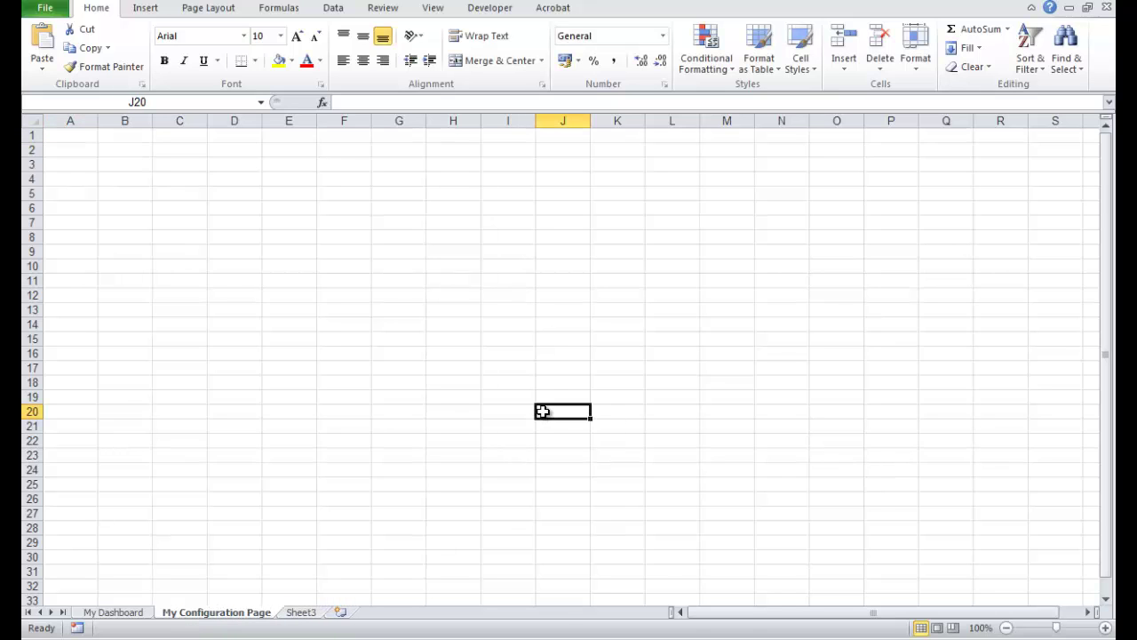
Narrow column A on the My Dashboard sheet to about half its width.
click(114, 612)
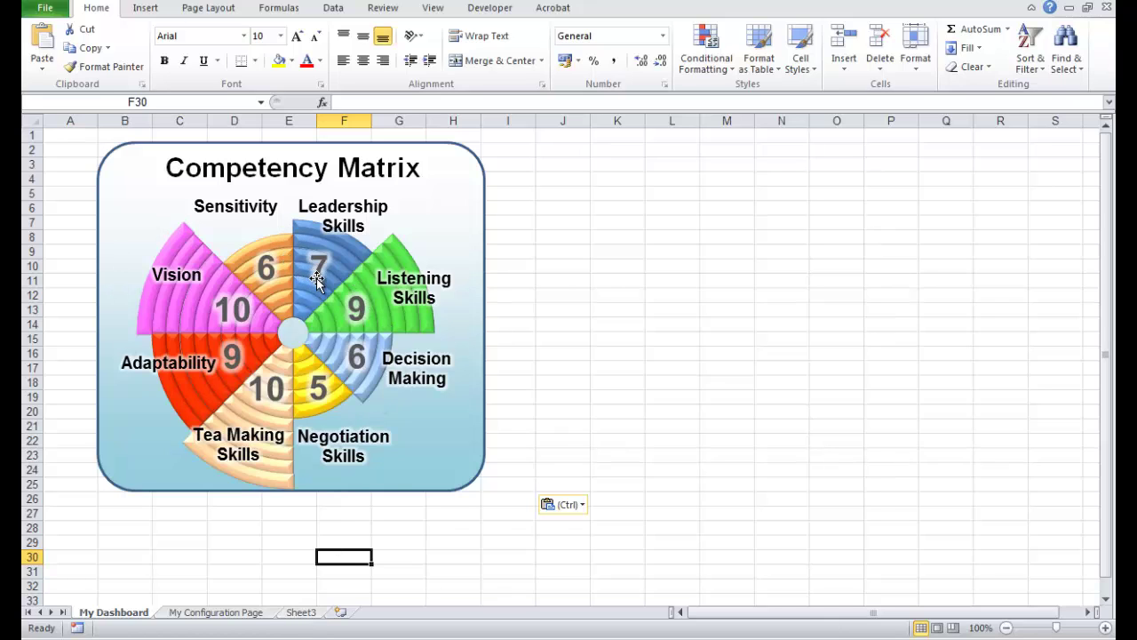
drag(98, 117, 68, 116)
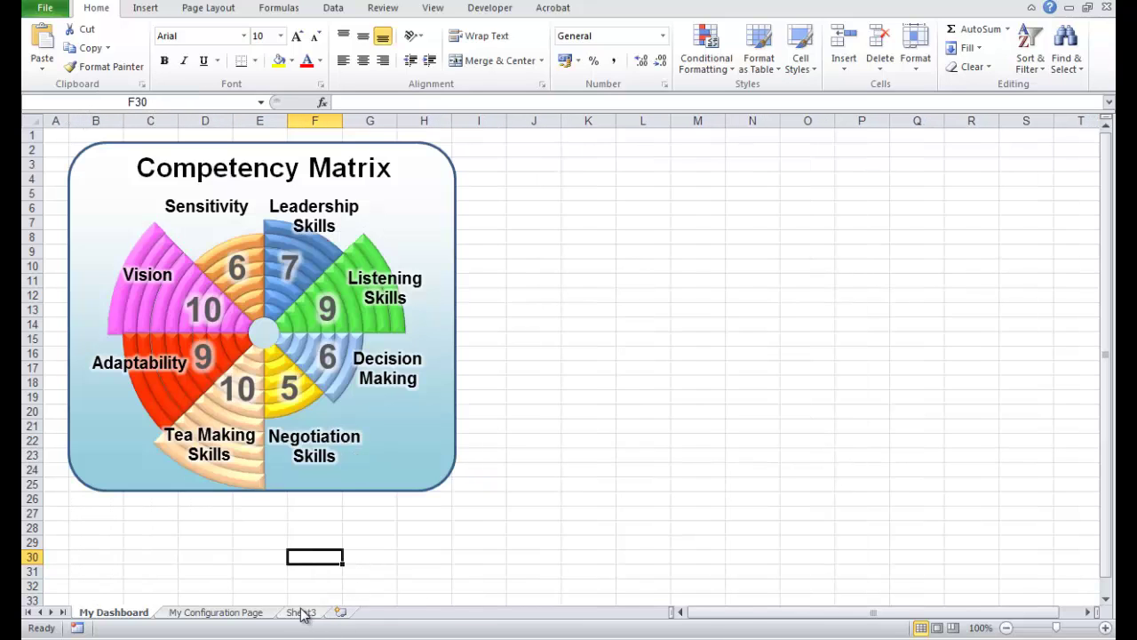
Rename Sheet3 to My Calculations Tab.
click(302, 613)
double_click(302, 613)
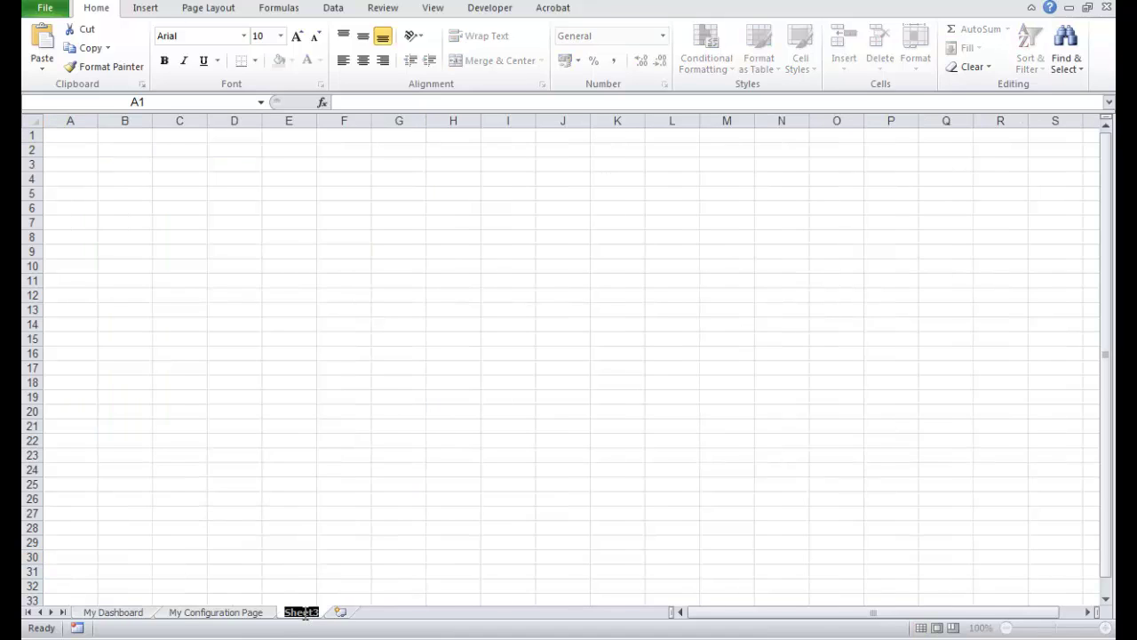
text(My Calculations Tab)
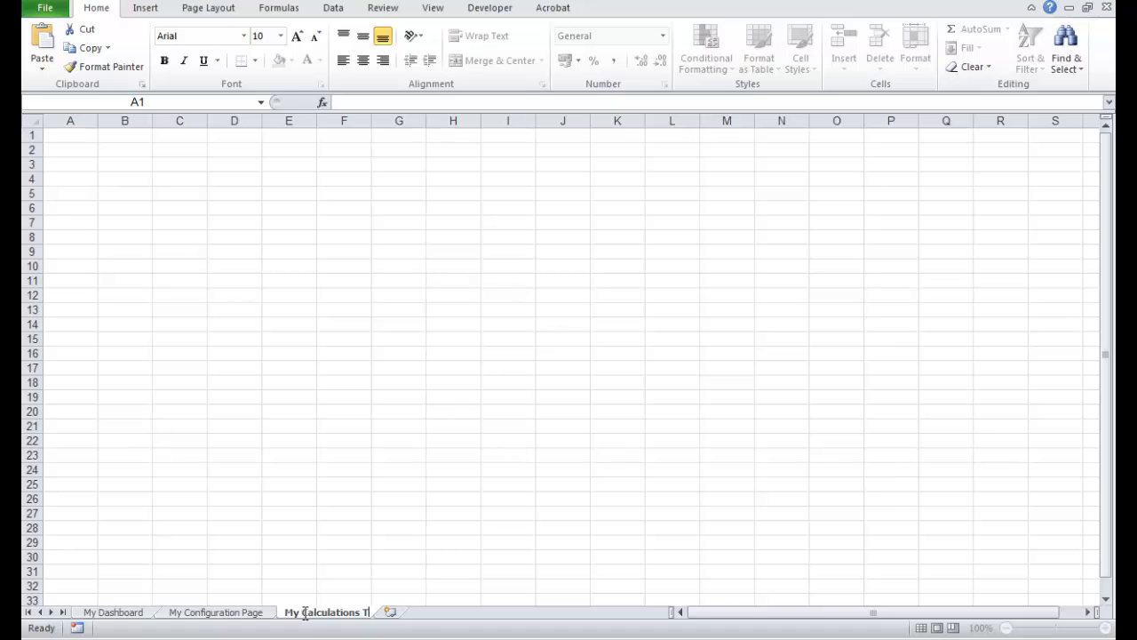
key(Return)
List the shapes on the My Dashboard sheet and examine the radar widget's title textbox, radar chart and background rectangle.
click(113, 612)
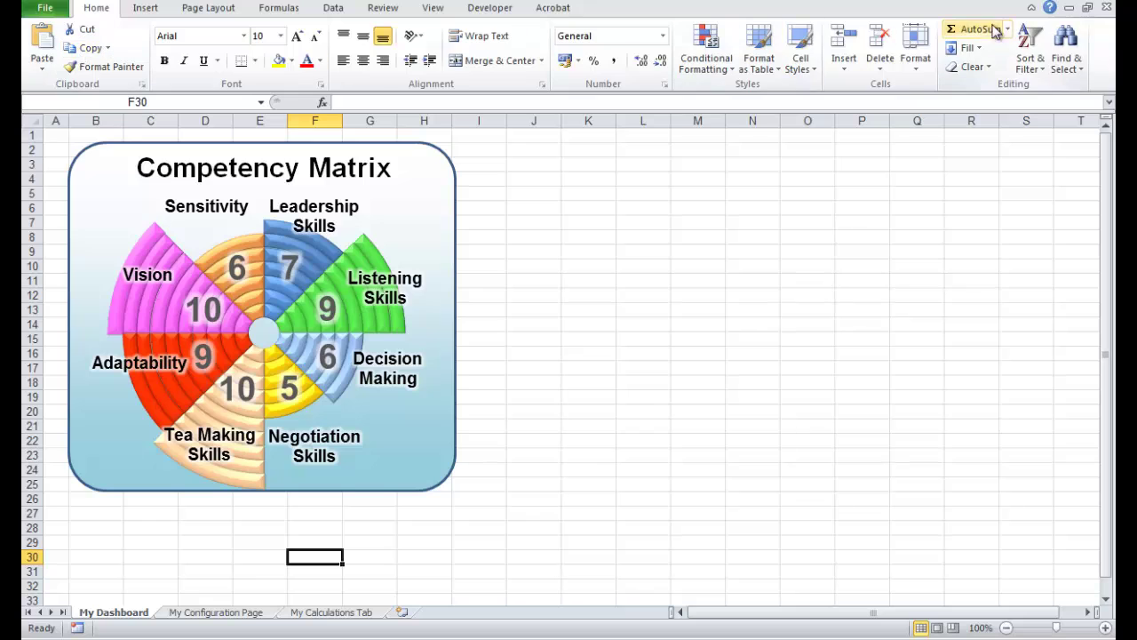
click(1071, 60)
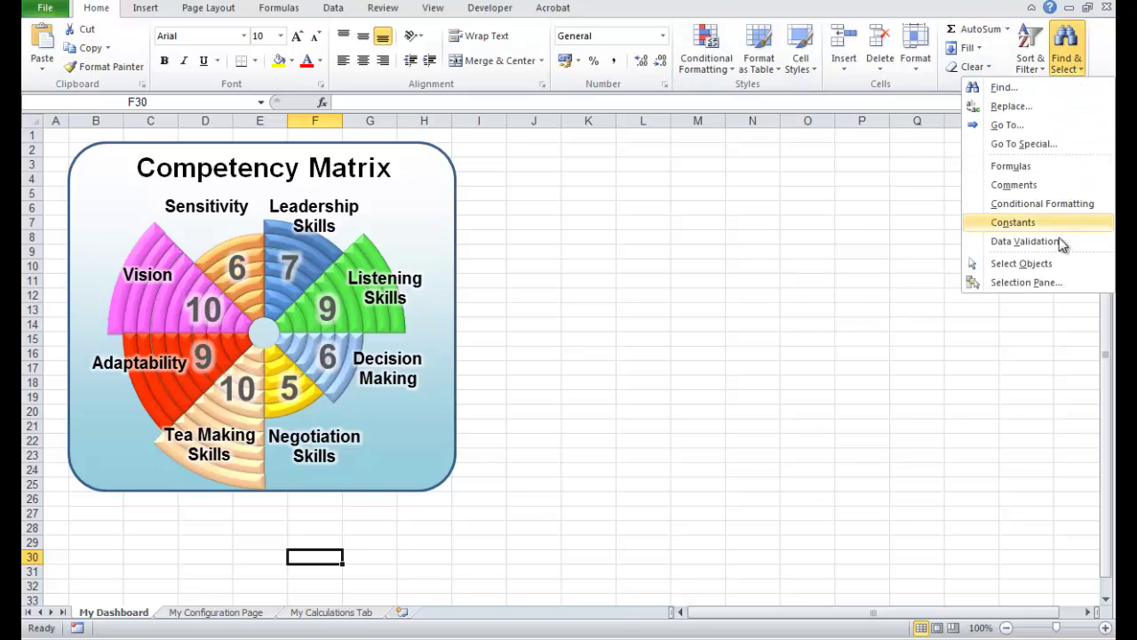
click(1049, 285)
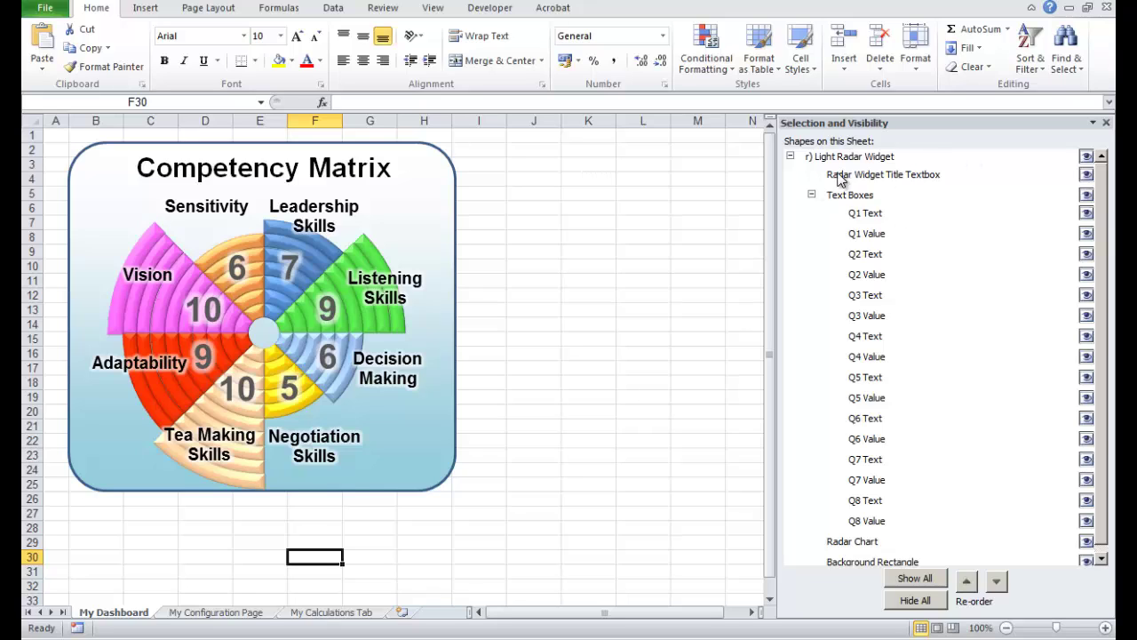
click(811, 195)
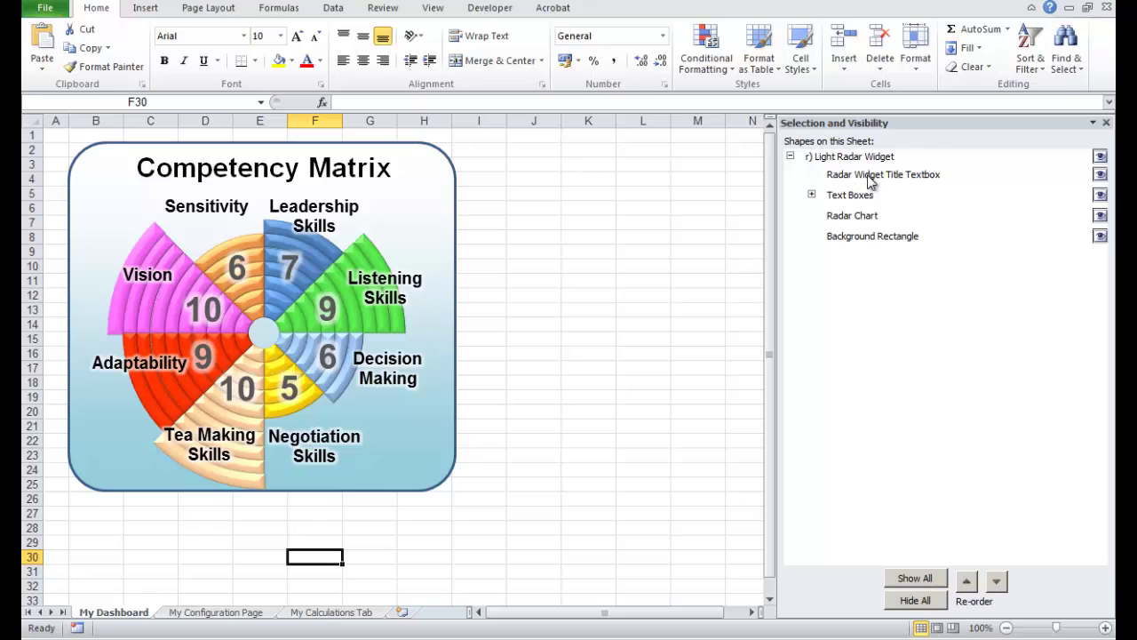
click(866, 176)
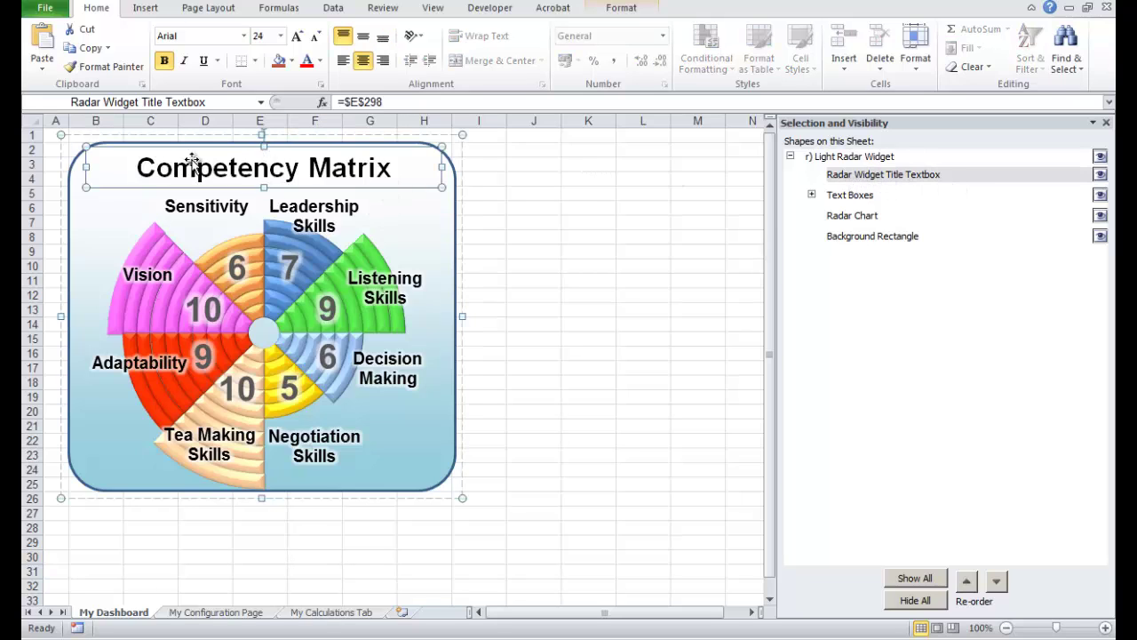
click(853, 216)
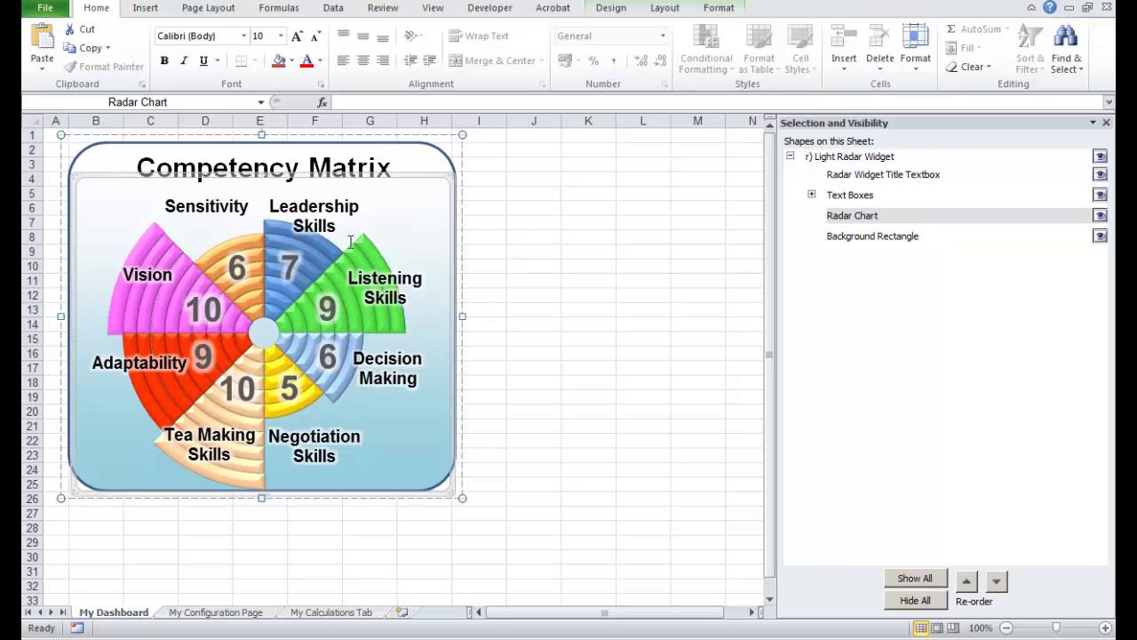
click(892, 237)
Expand the radar widget's Text Boxes group and examine the cell links of Q1 Text, Q1 Value and Q2 Text.
click(811, 194)
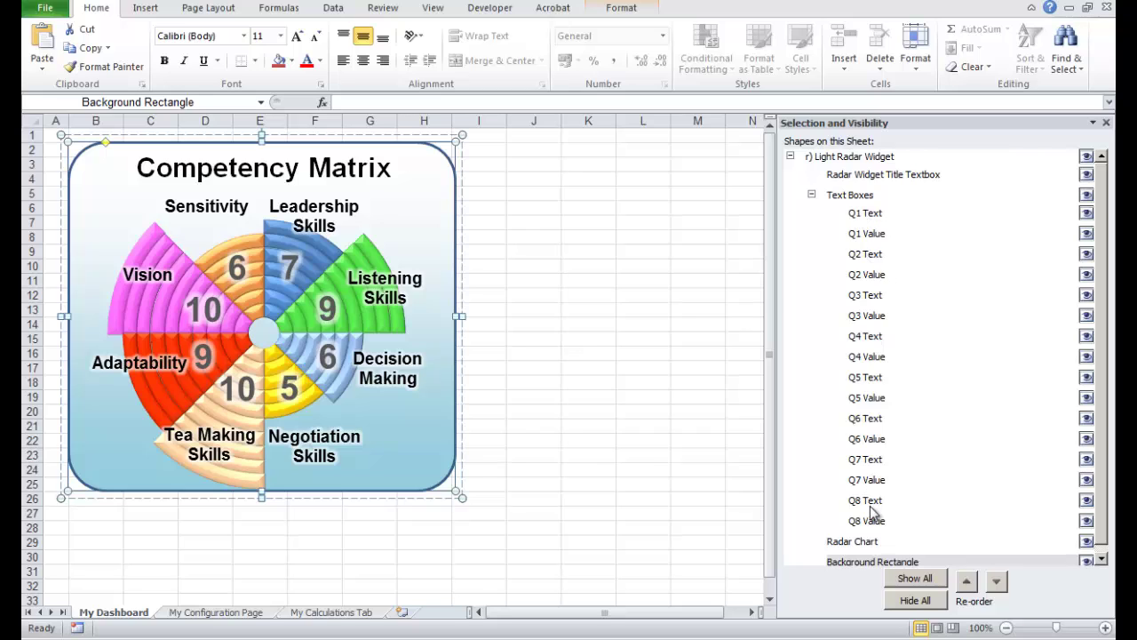
click(866, 214)
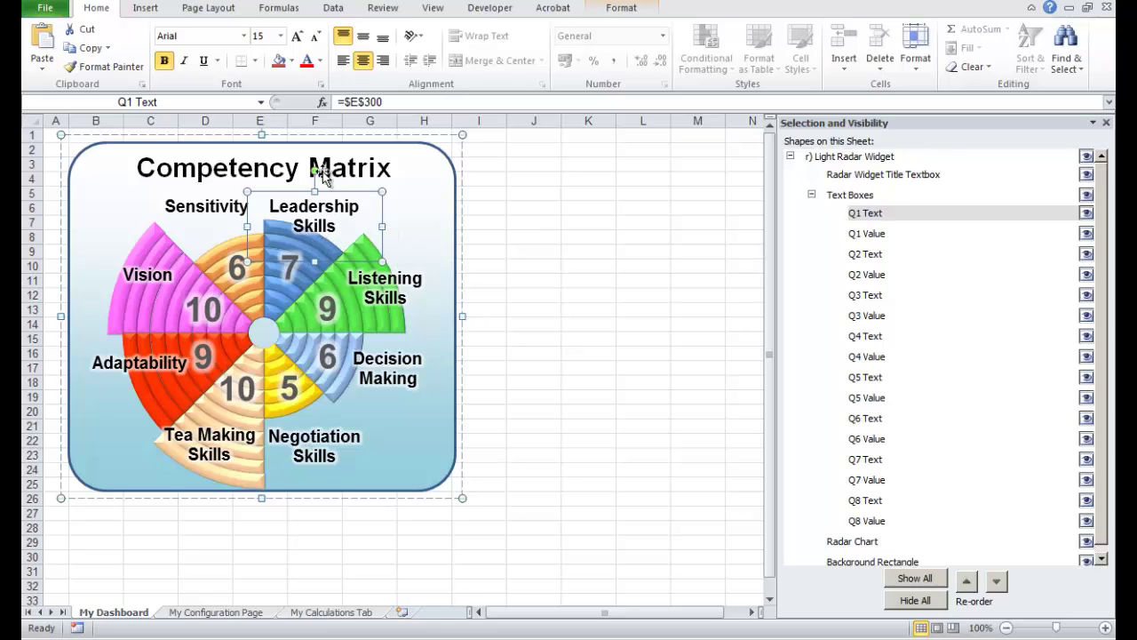
click(868, 234)
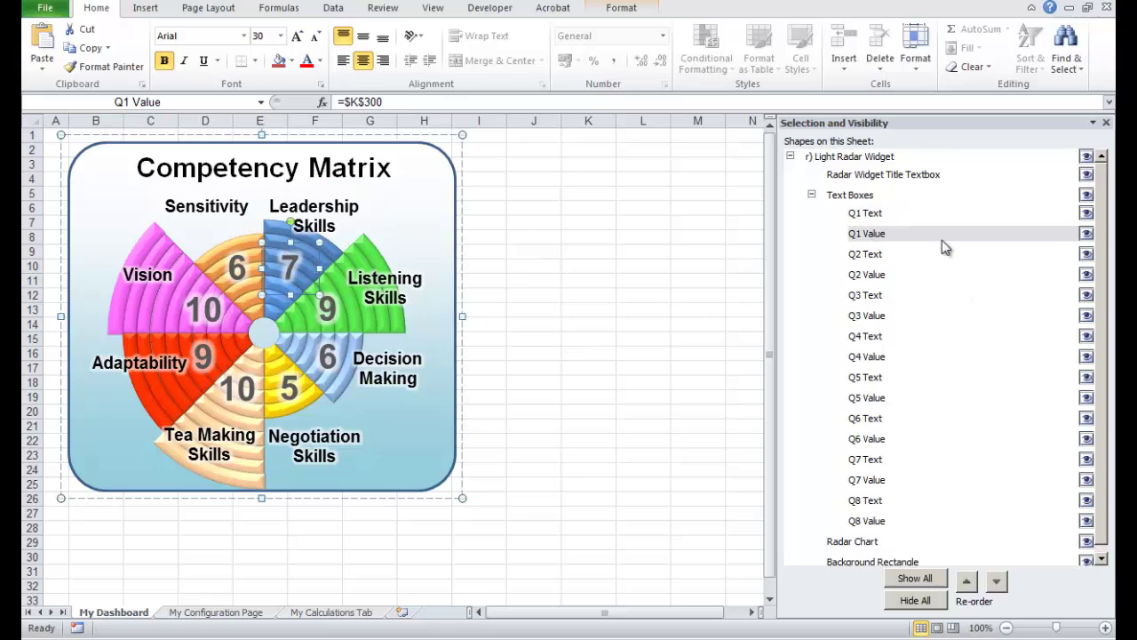
click(874, 216)
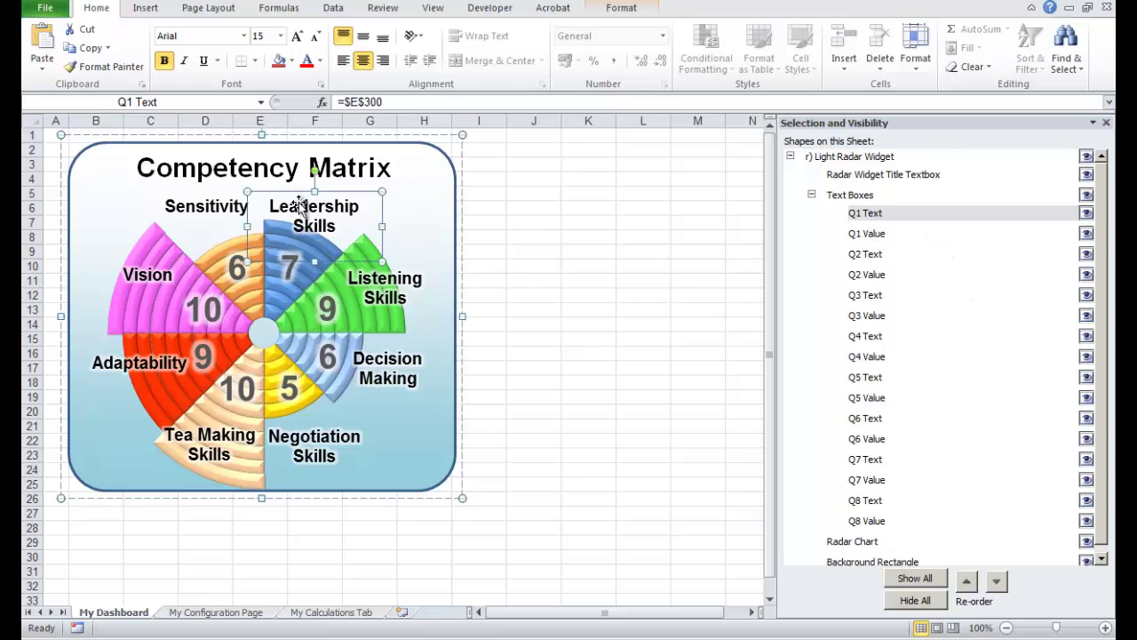
click(589, 275)
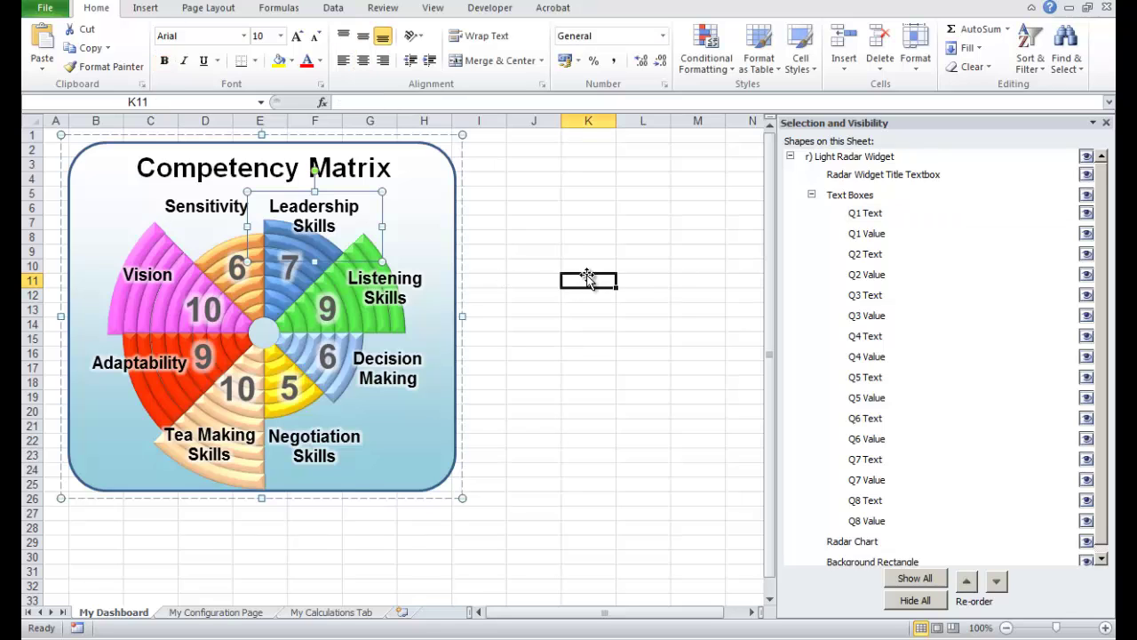
click(390, 280)
click(390, 283)
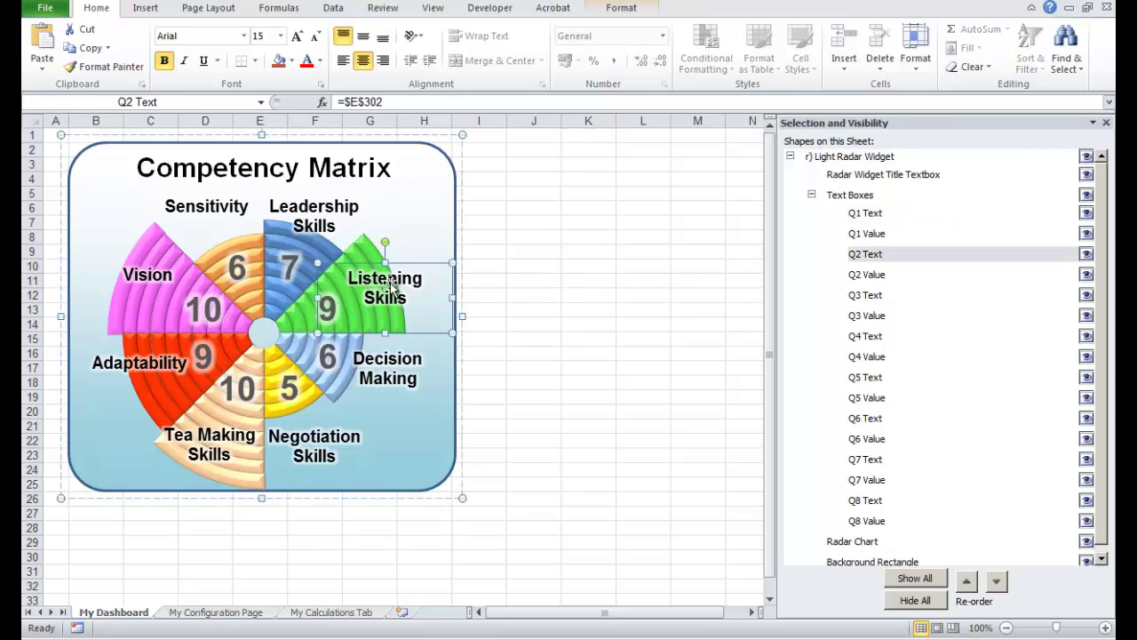
click(533, 279)
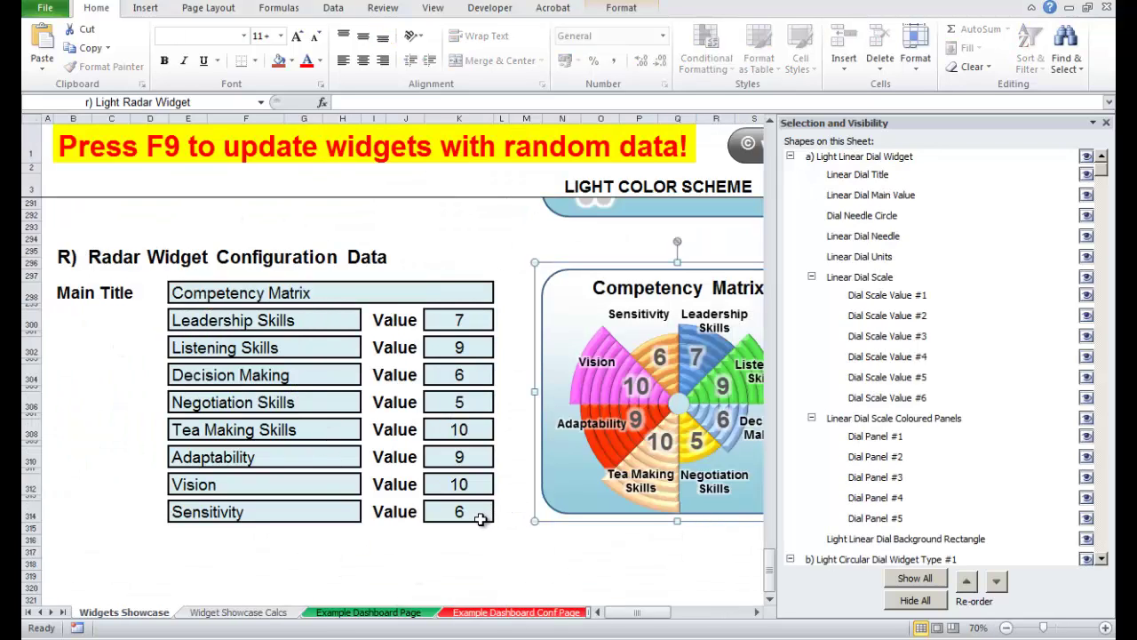
drag(481, 518, 284, 452)
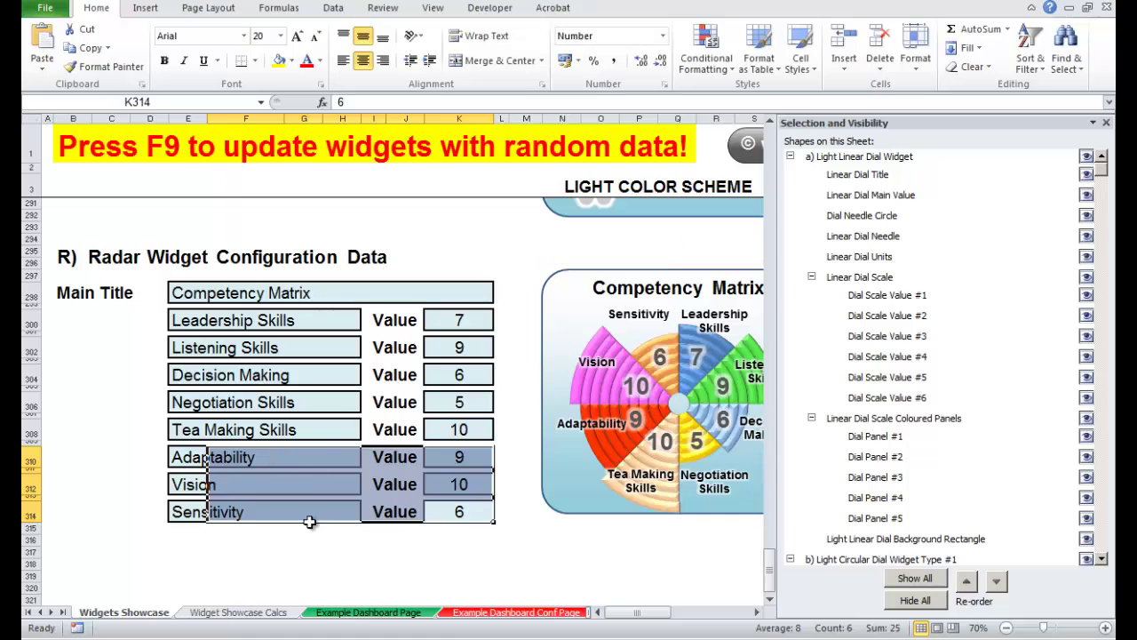
click(303, 551)
click(334, 259)
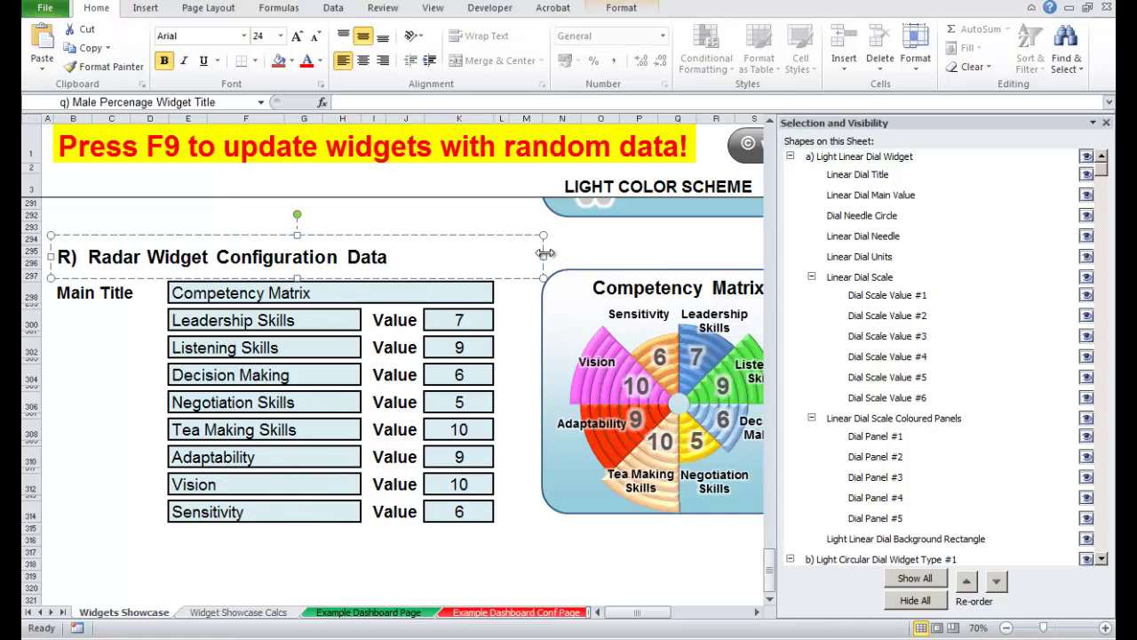
click(458, 573)
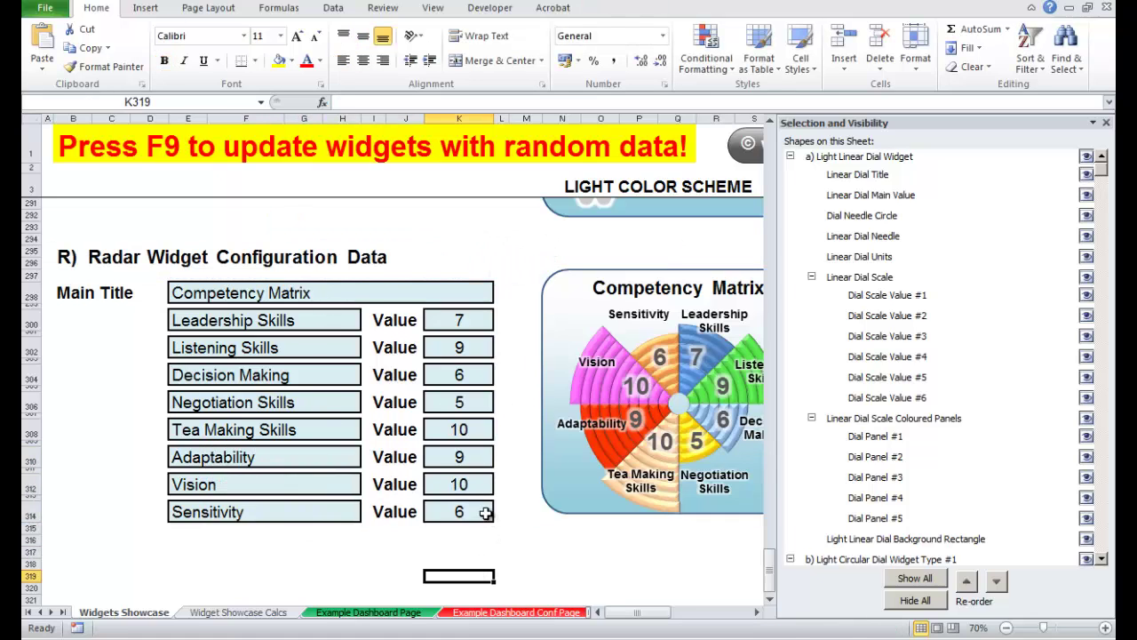
Copy the whole Radar Widget Configuration Data block from the Widgets Showcase sheet into My Configuration Page at cell B2.
drag(471, 515, 26, 233)
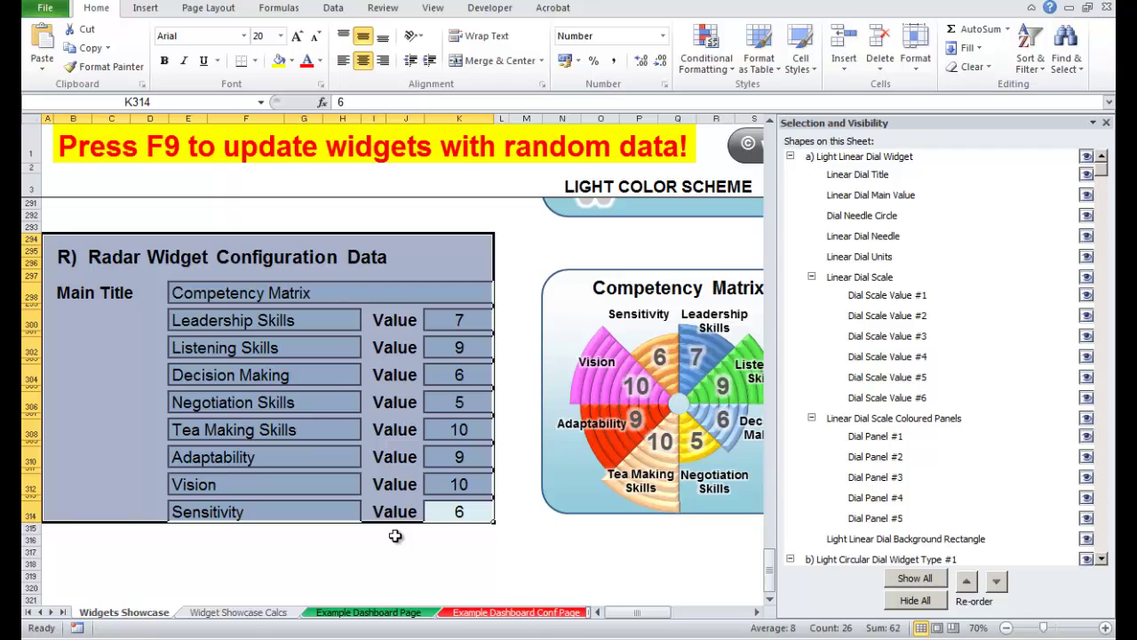
key(ctrl+c)
key(ctrl+Tab)
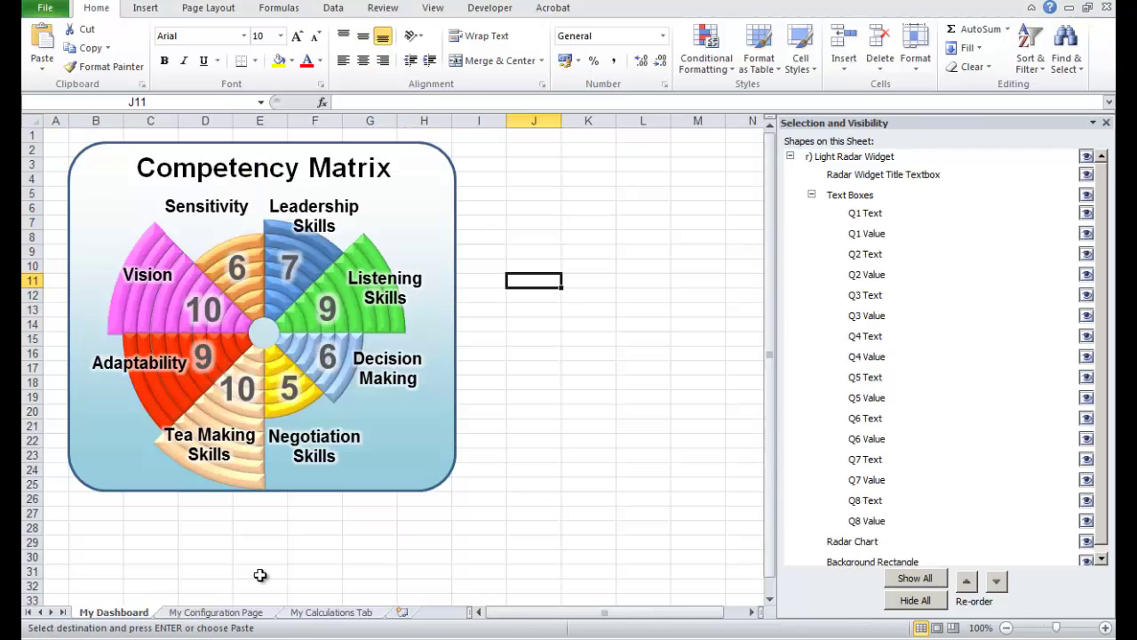
click(218, 613)
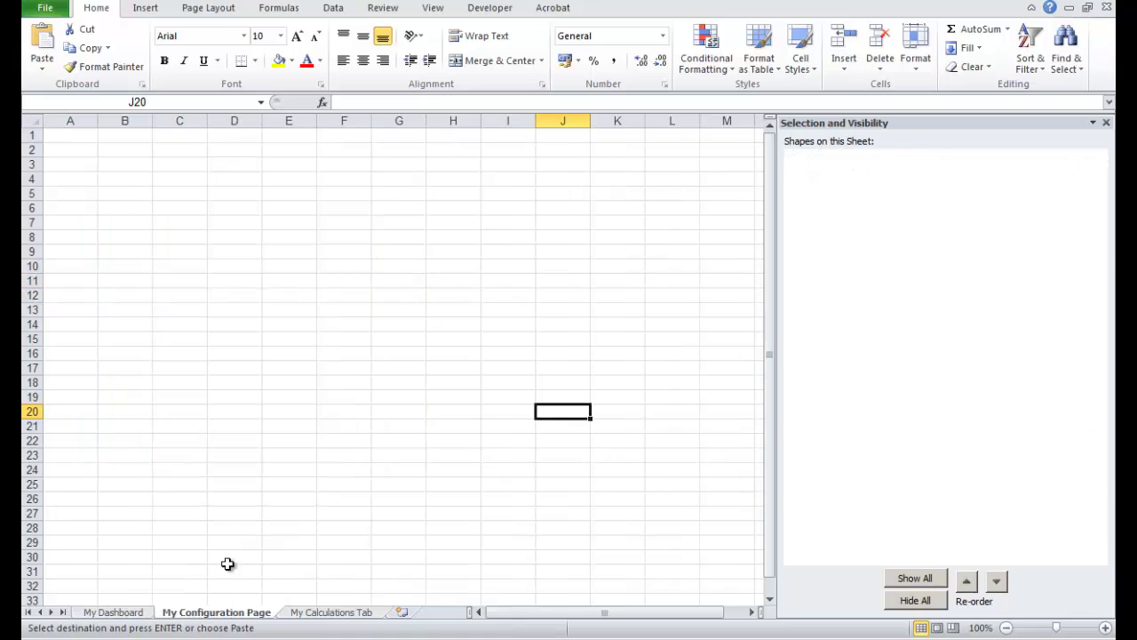
click(138, 151)
key(ctrl+v)
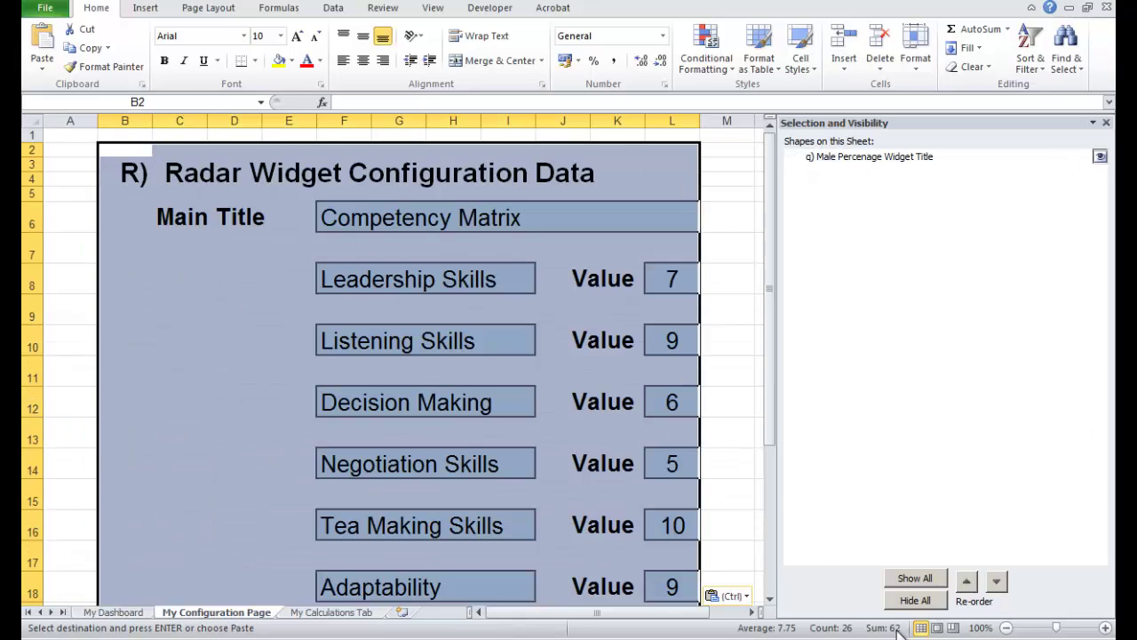
Zoom My Configuration Page out to 80% and close the list of shapes.
click(1006, 628)
click(1006, 627)
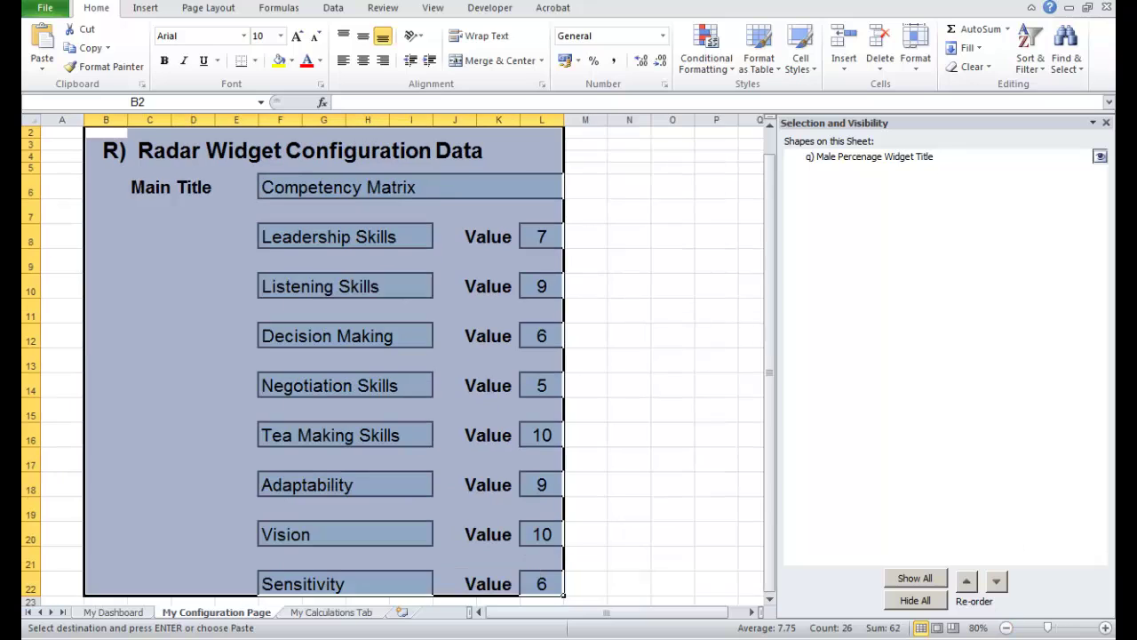
click(1106, 124)
click(897, 227)
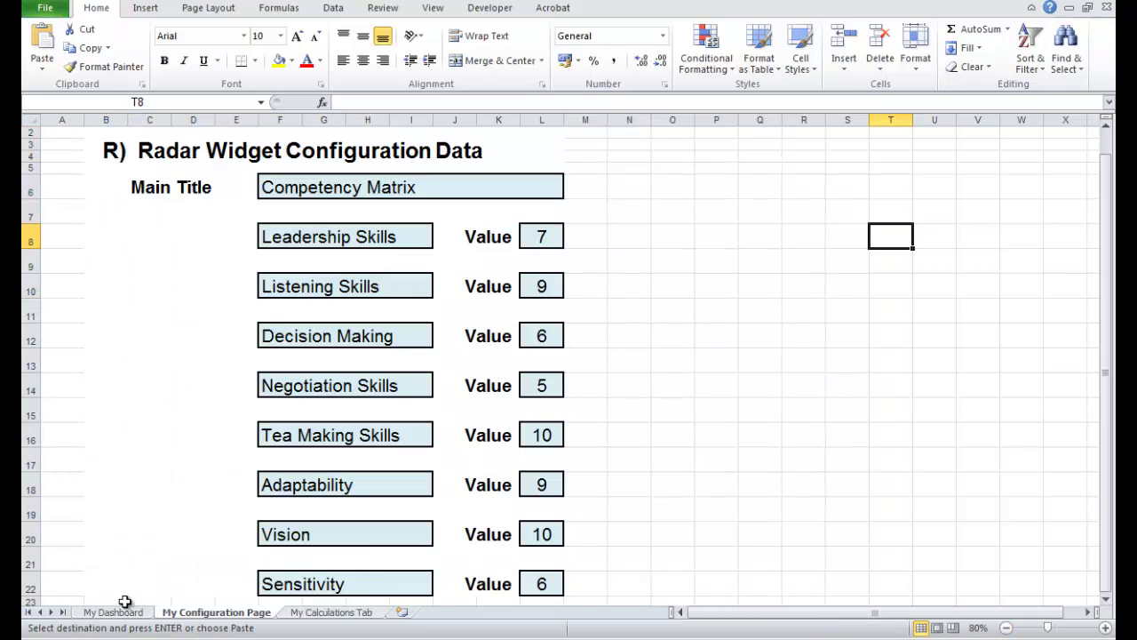
Copy the light-coloured Workforce Breakdown widget from the Widgets Showcase sheet into My Dashboard at cell J2.
click(113, 612)
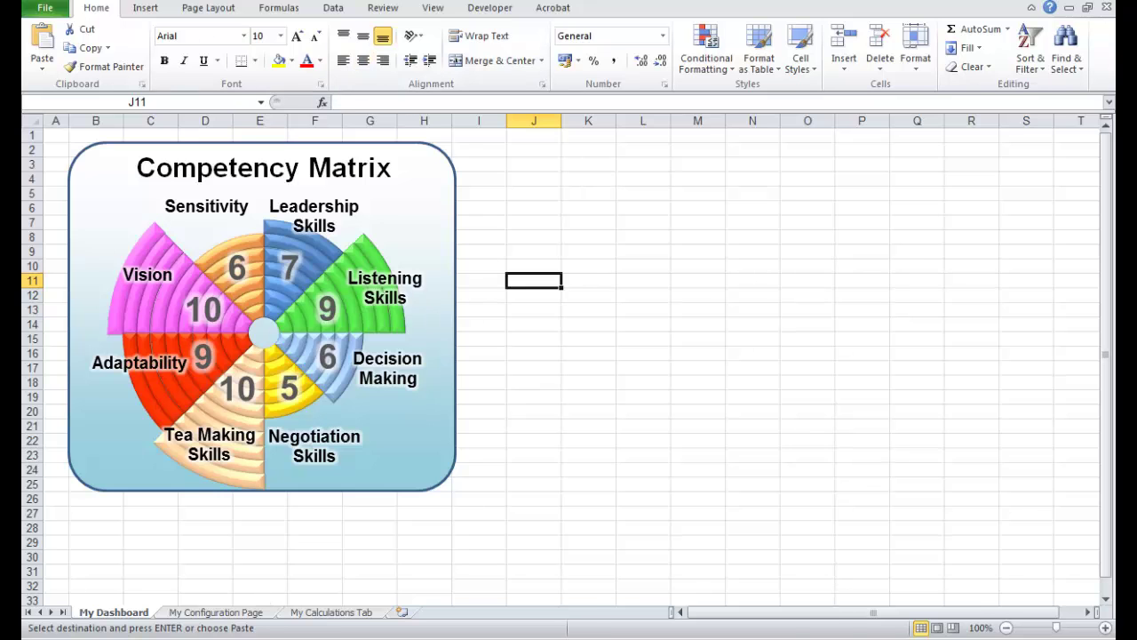
click(541, 7)
click(665, 536)
scroll(649, 346, up, 4)
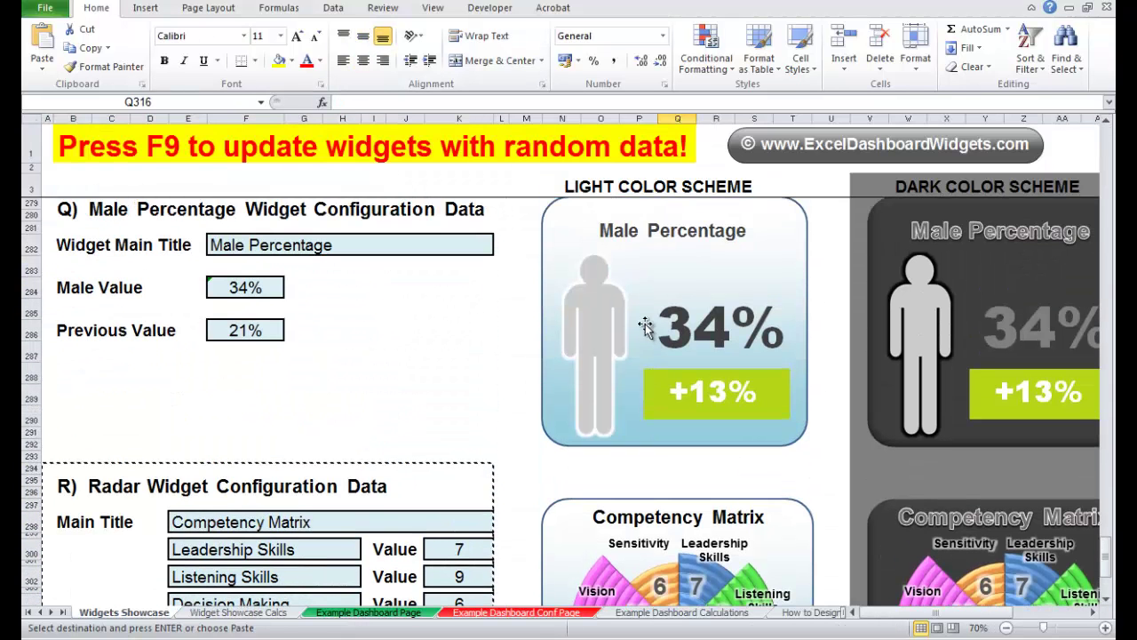
scroll(488, 357, up, 7)
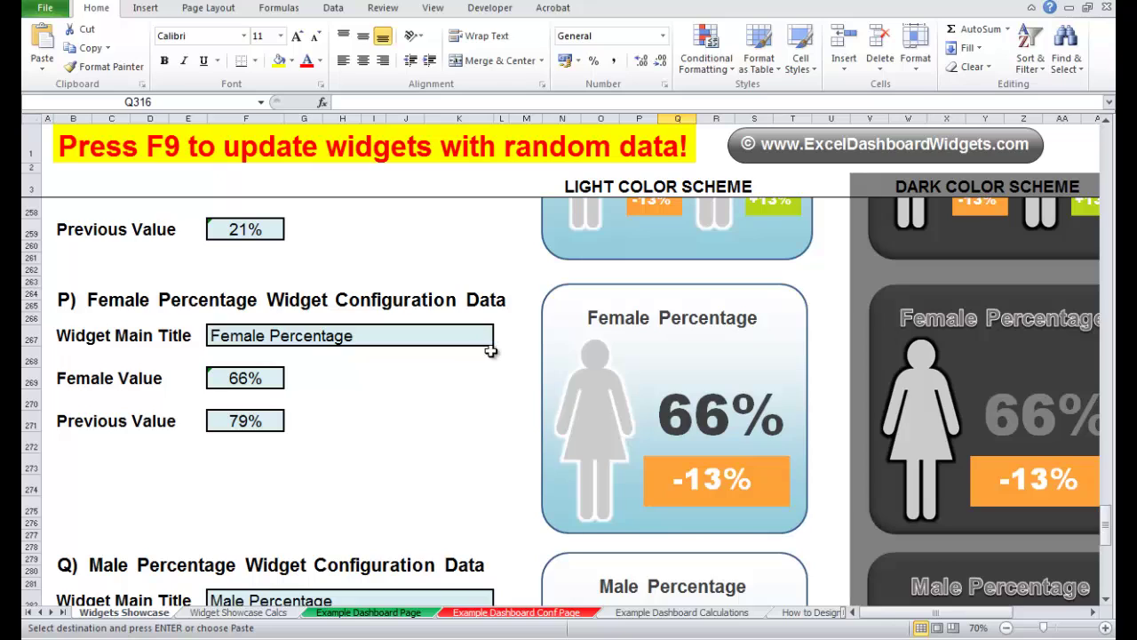
scroll(490, 351, up, 4)
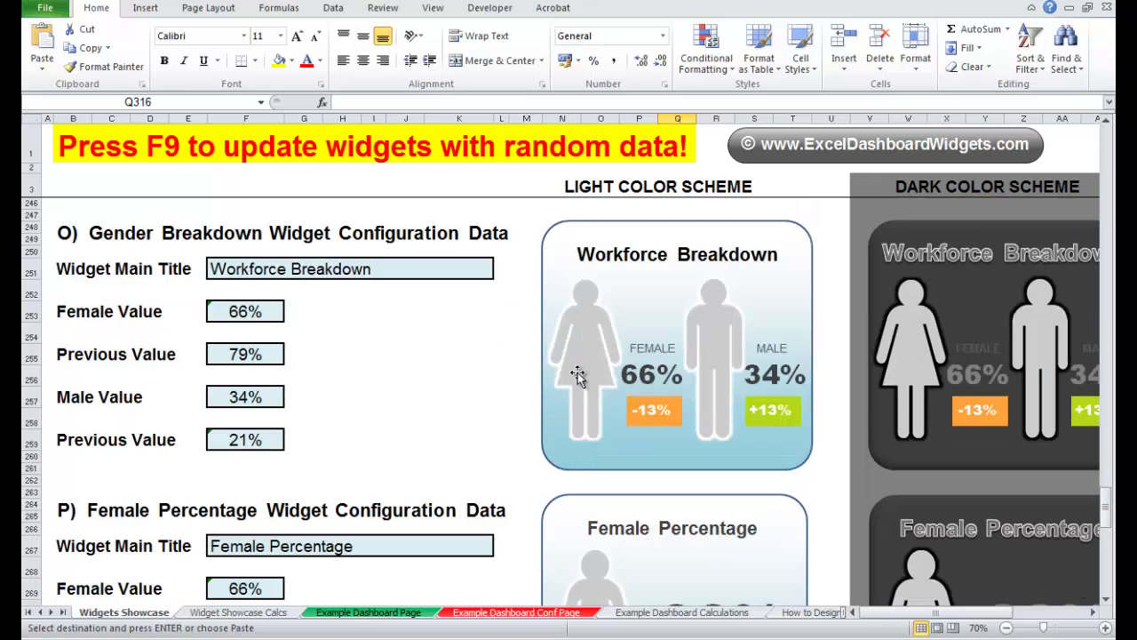
click(811, 281)
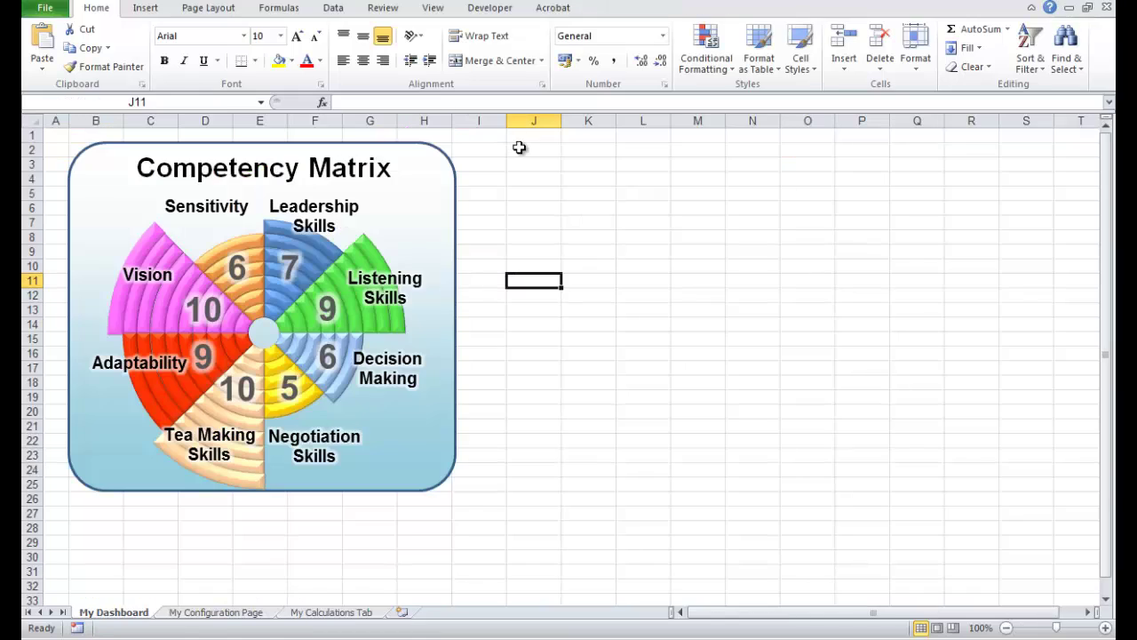
click(520, 148)
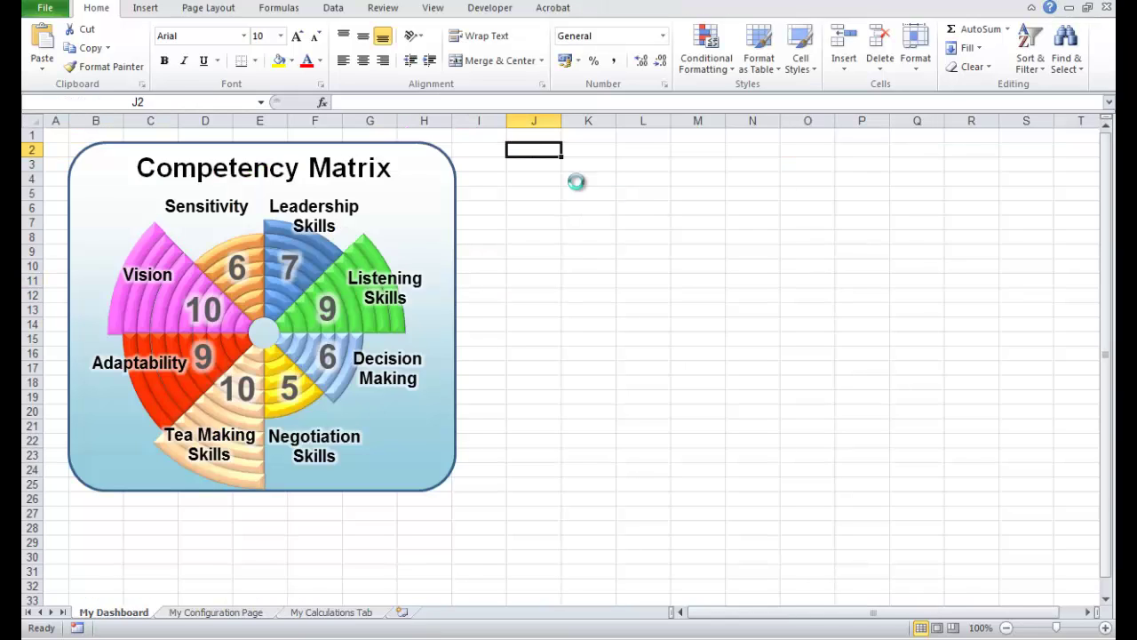
key(ctrl+v)
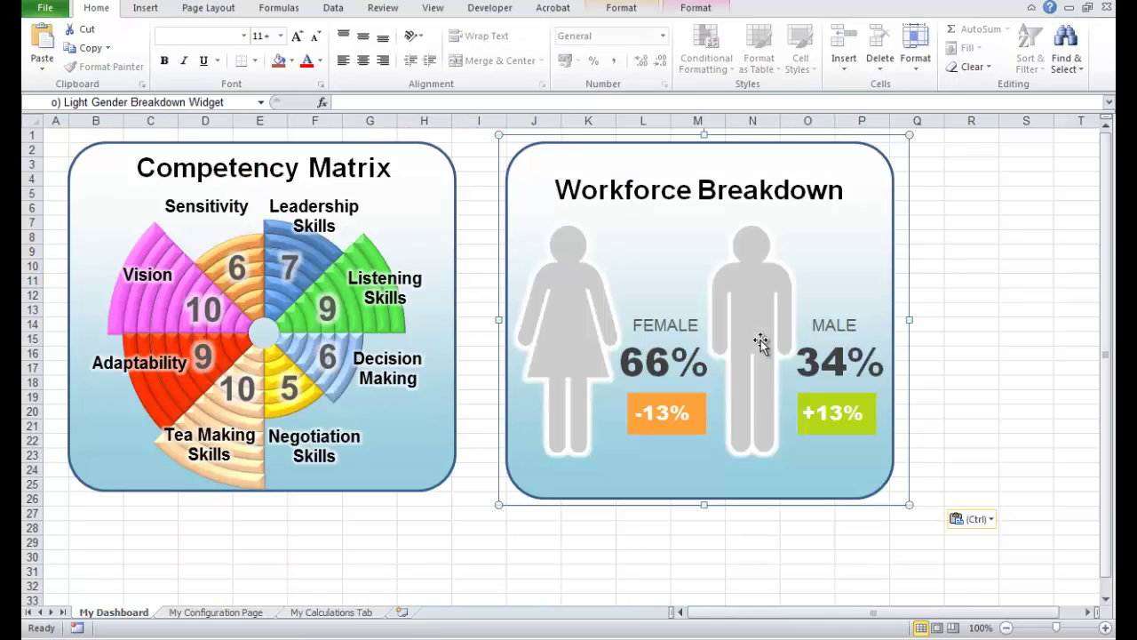
Narrow column I on My Dashboard to reduce the gap between the Competency Matrix and Workforce Breakdown widgets.
click(692, 565)
drag(503, 120, 475, 121)
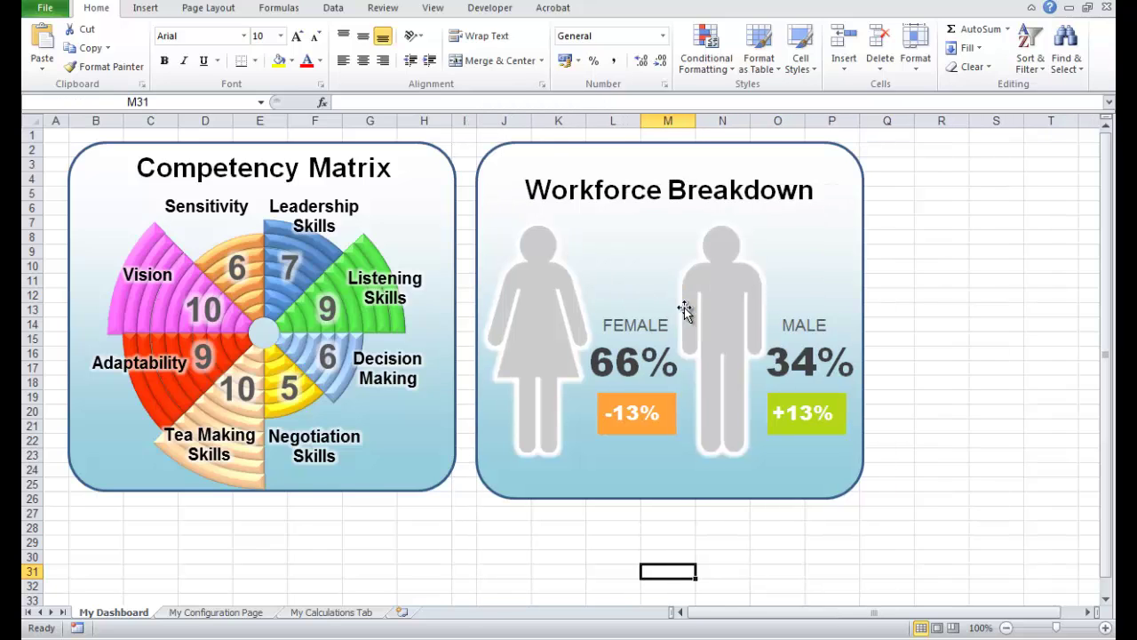
click(996, 282)
Zoom My Configuration Page out to 60% and add outside borders around the radar configuration block in A1:M24.
click(216, 613)
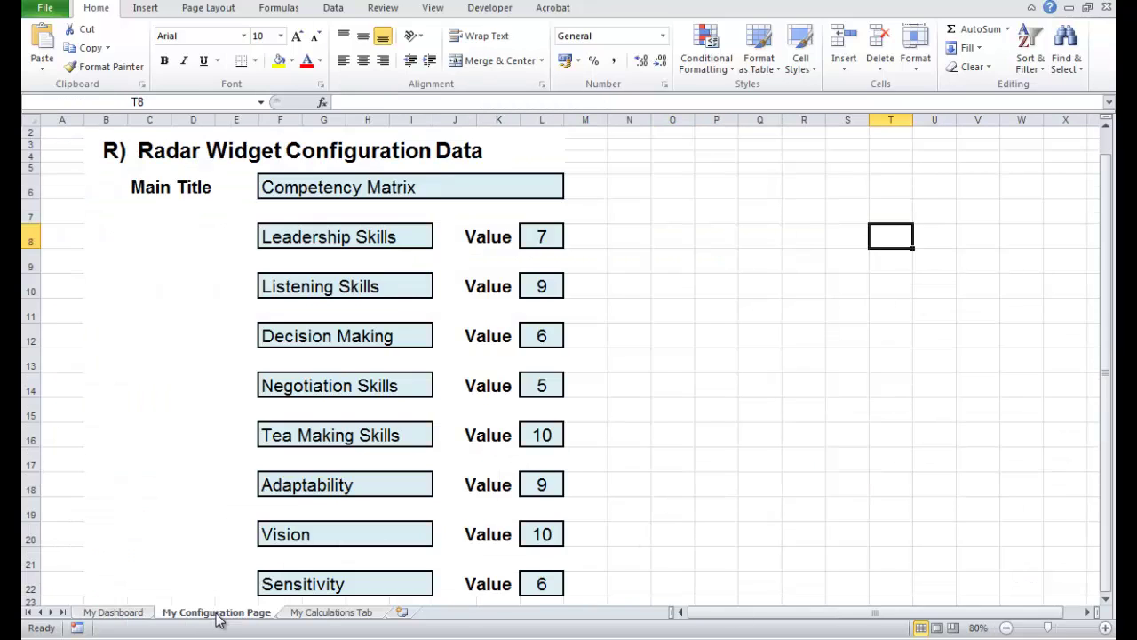
click(1005, 627)
click(1006, 627)
drag(66, 118, 435, 502)
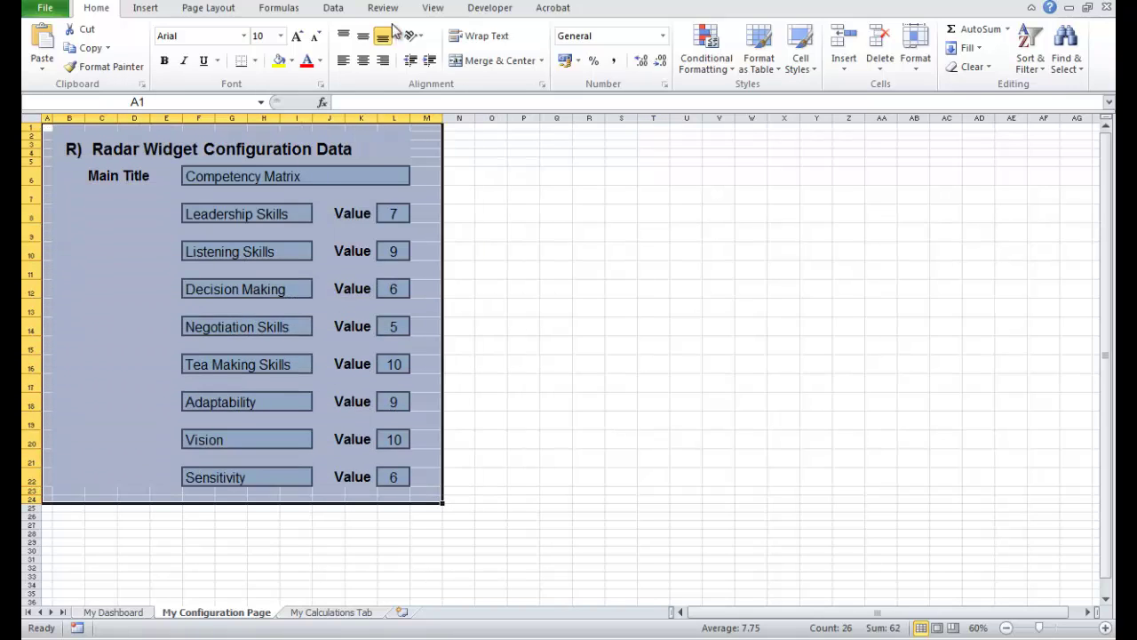
click(257, 62)
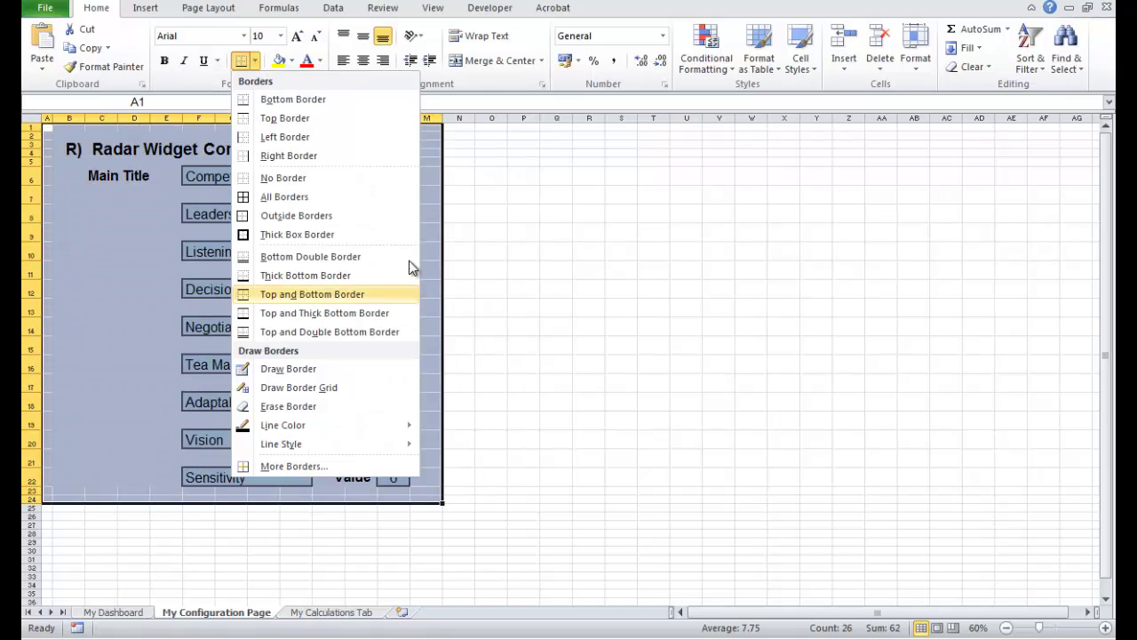
click(302, 215)
click(682, 400)
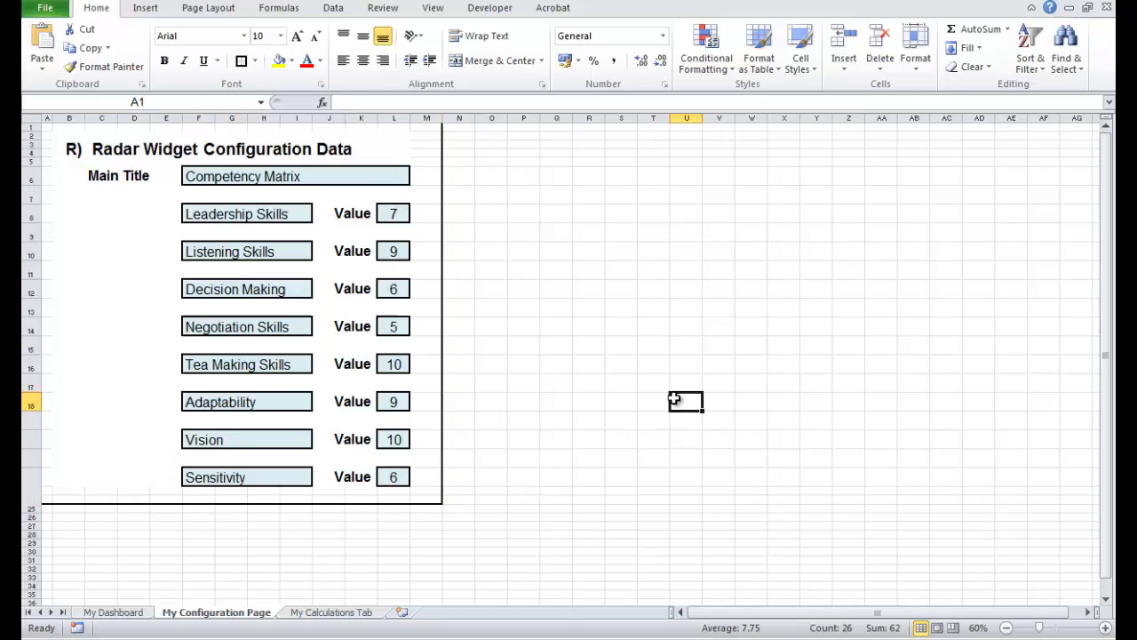
Insert a blank column before column A and a blank row above row 1, and narrow the new column A.
right_click(46, 118)
click(109, 232)
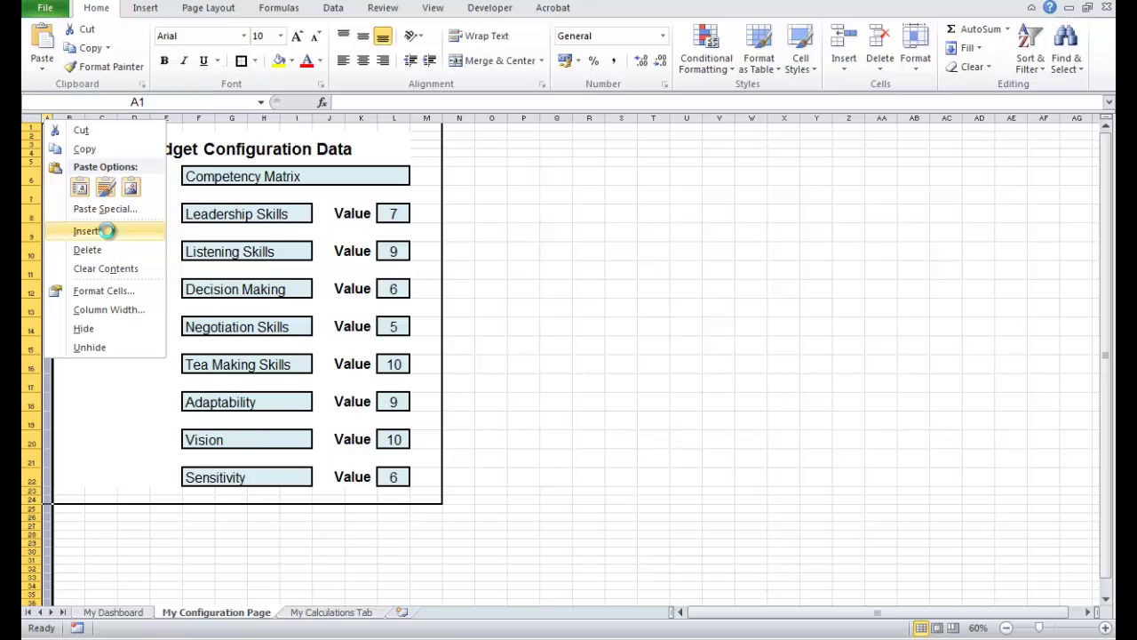
click(675, 425)
click(31, 127)
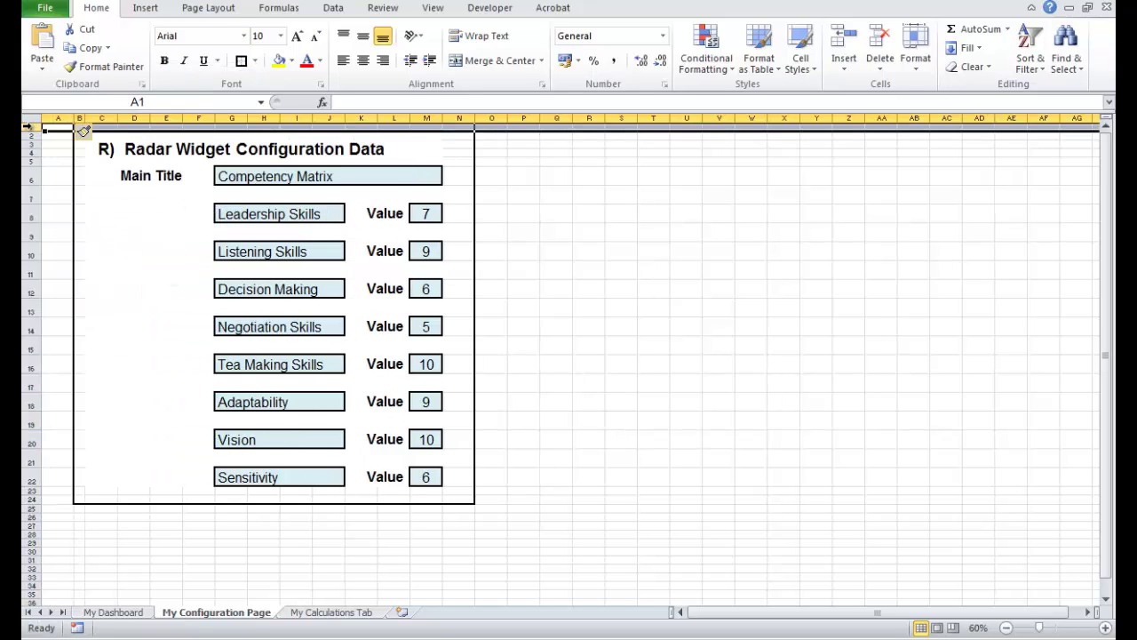
right_click(30, 127)
click(108, 239)
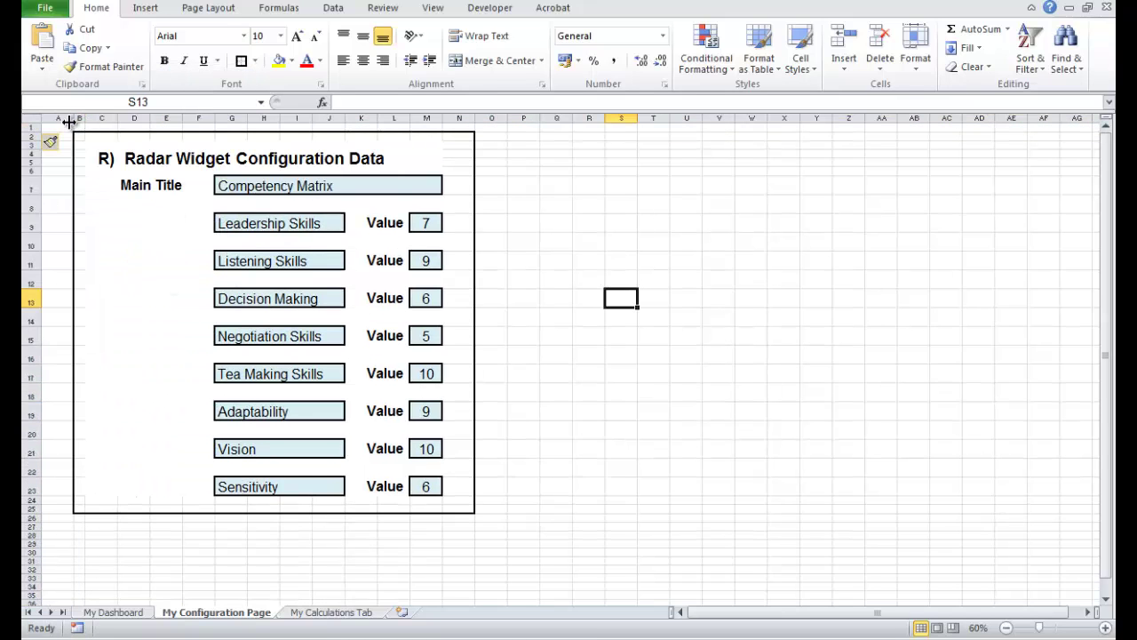
drag(71, 118, 54, 118)
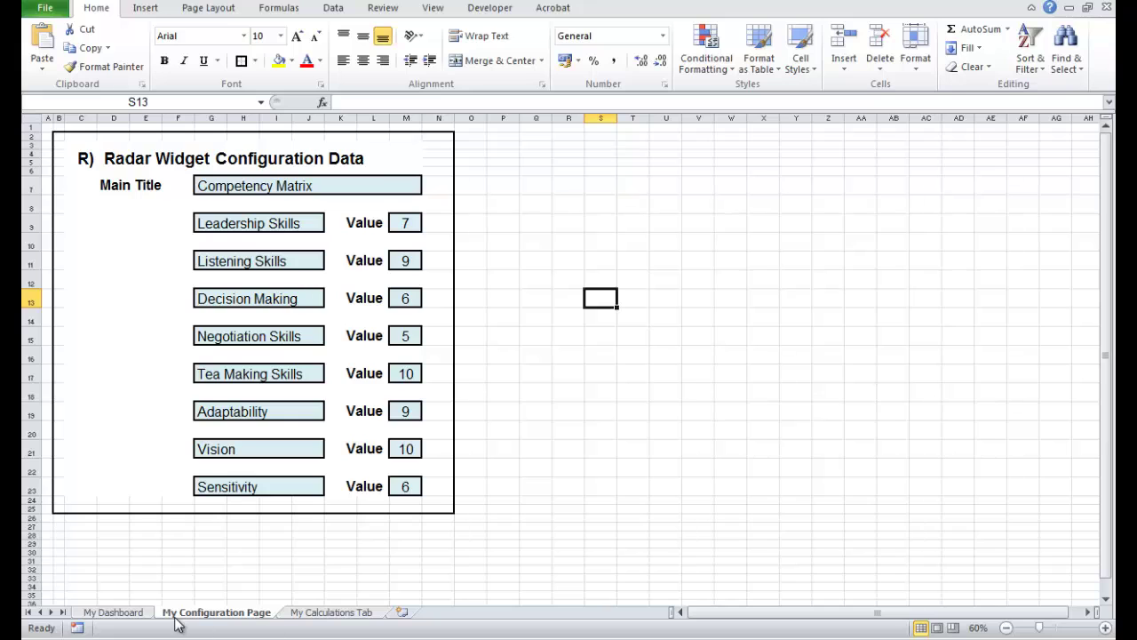
Copy the whole Radar Widget Calculations block, B339:Y357, from the Widget Showcase Calcs sheet into My Calculations Tab at cell B2.
click(129, 614)
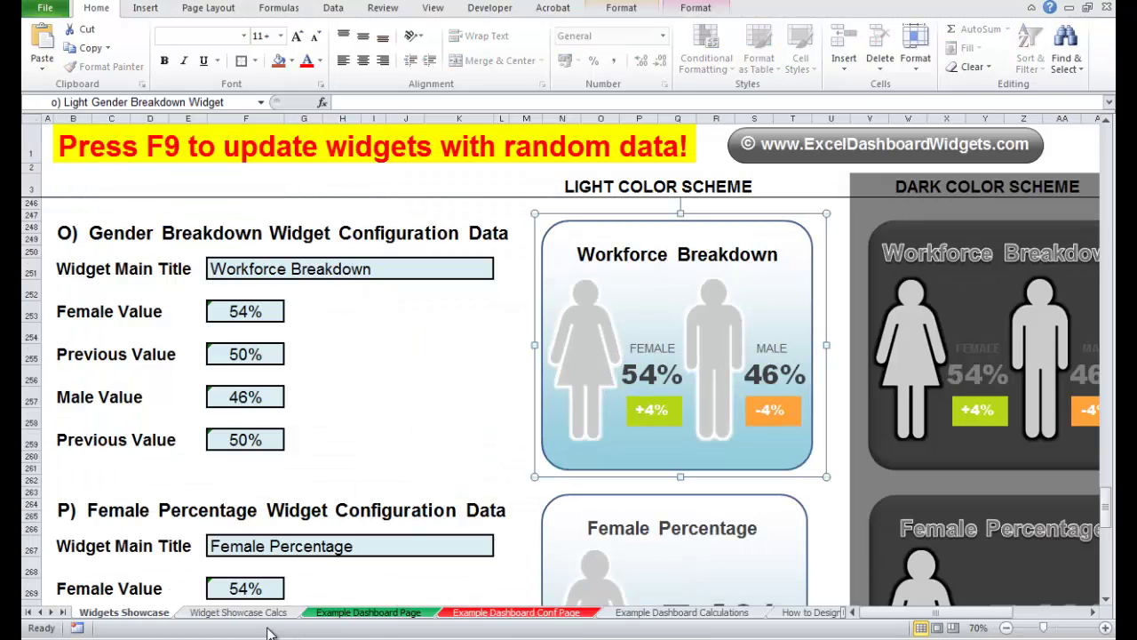
click(208, 614)
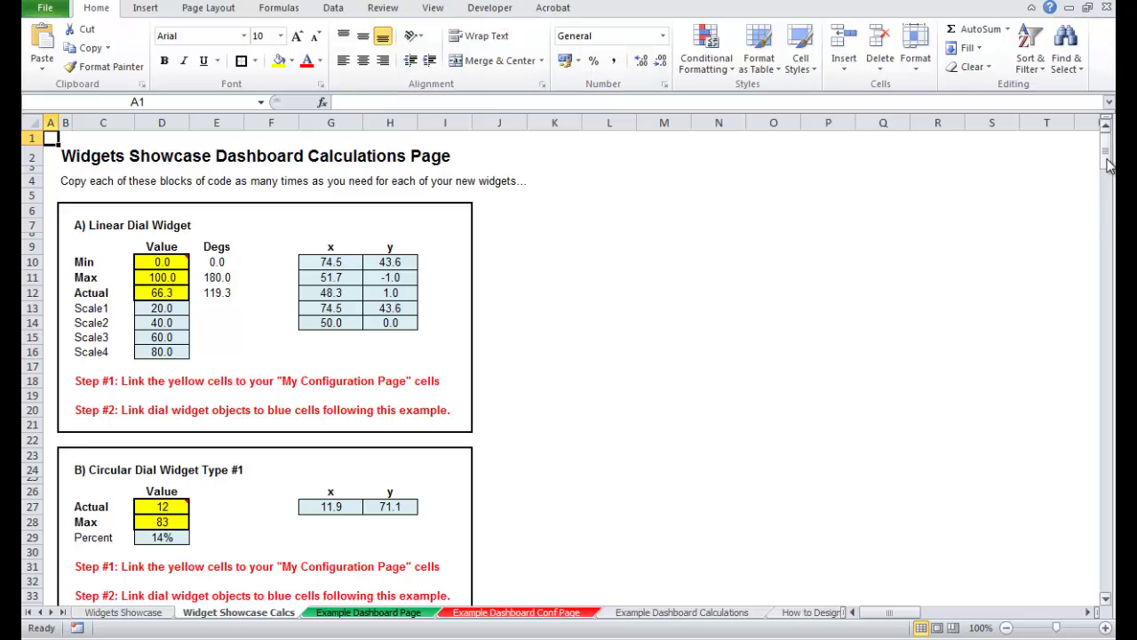
drag(1108, 165, 1099, 582)
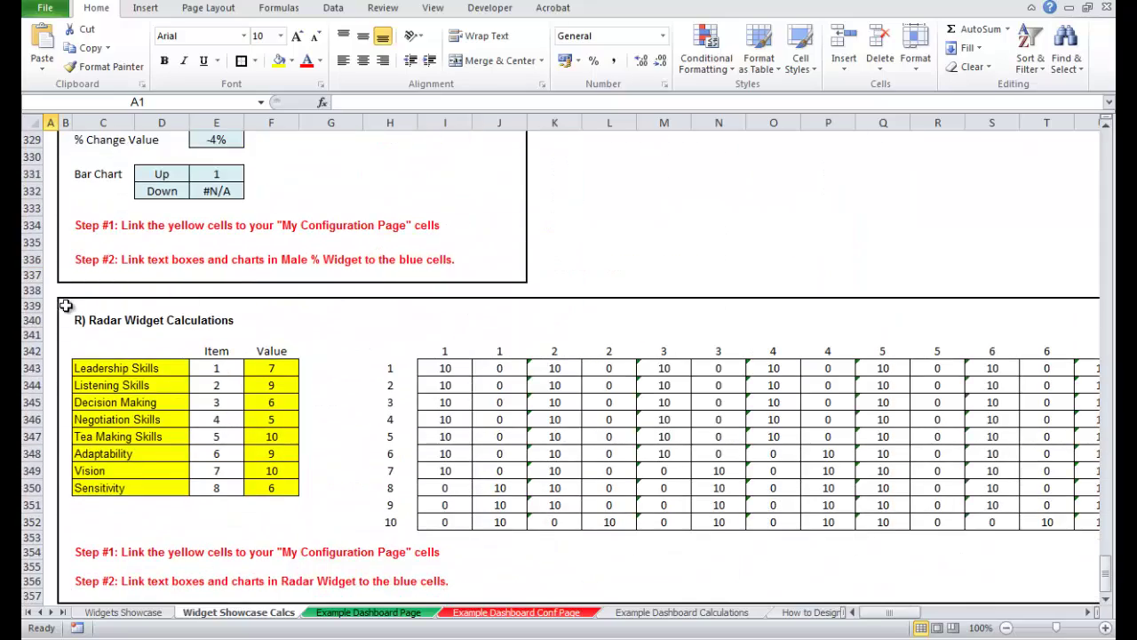
drag(64, 302, 653, 601)
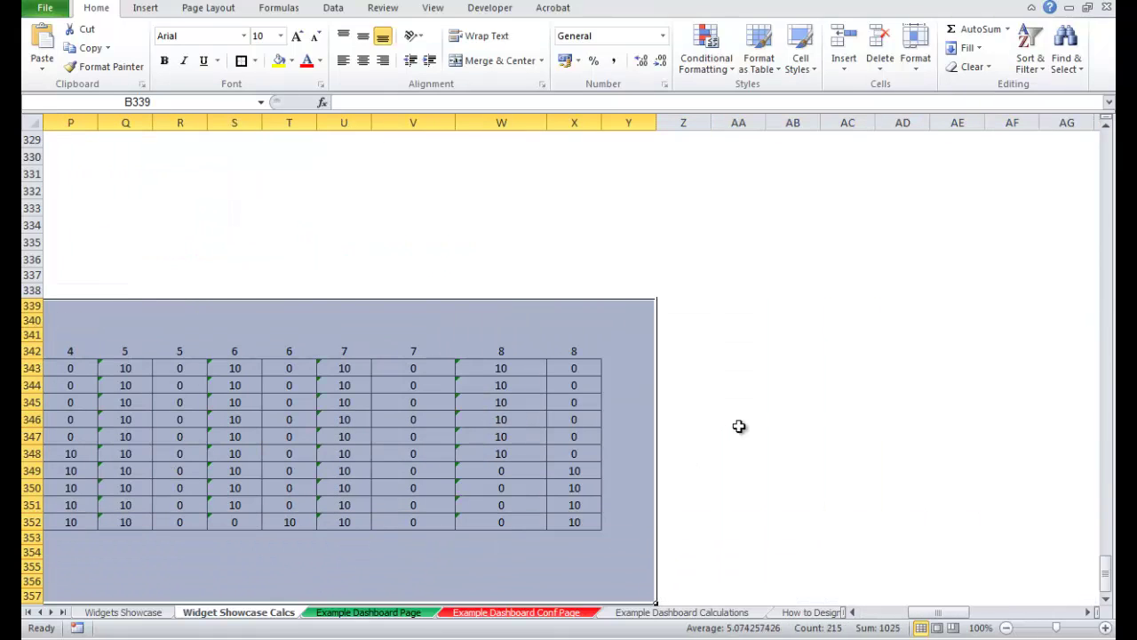
key(ctrl+c)
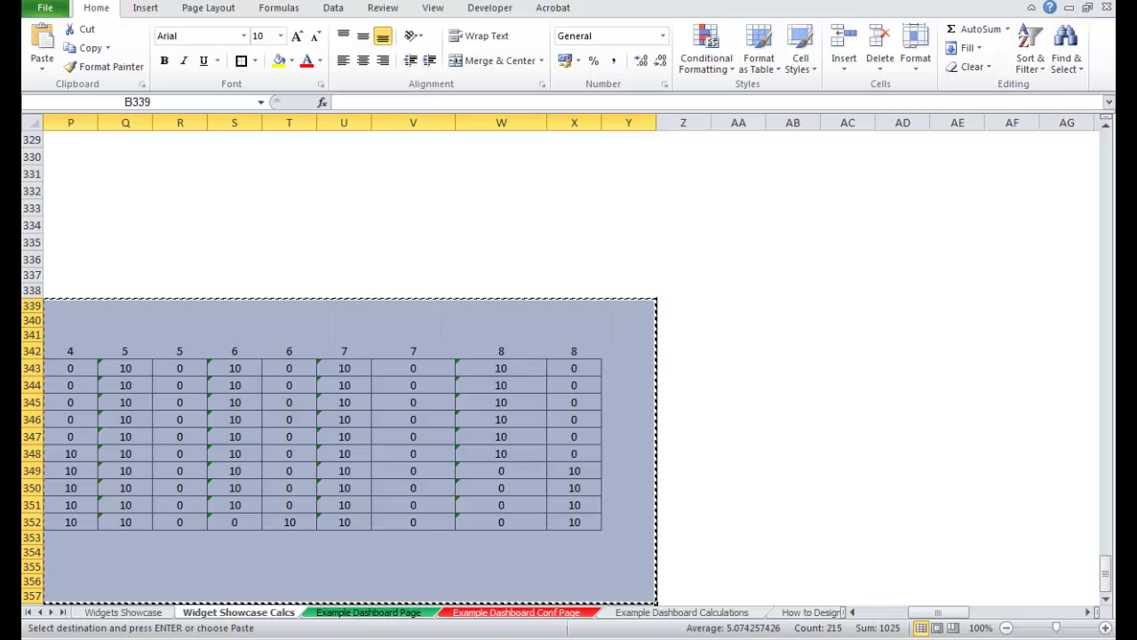
key(ctrl+Tab)
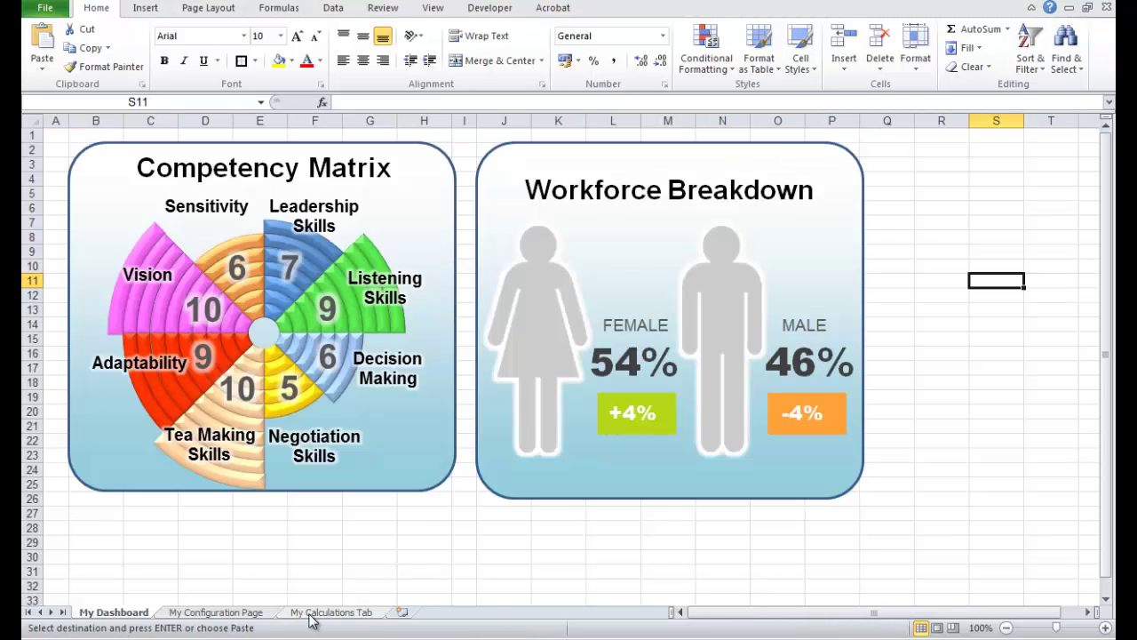
click(313, 619)
click(110, 152)
key(ctrl+v)
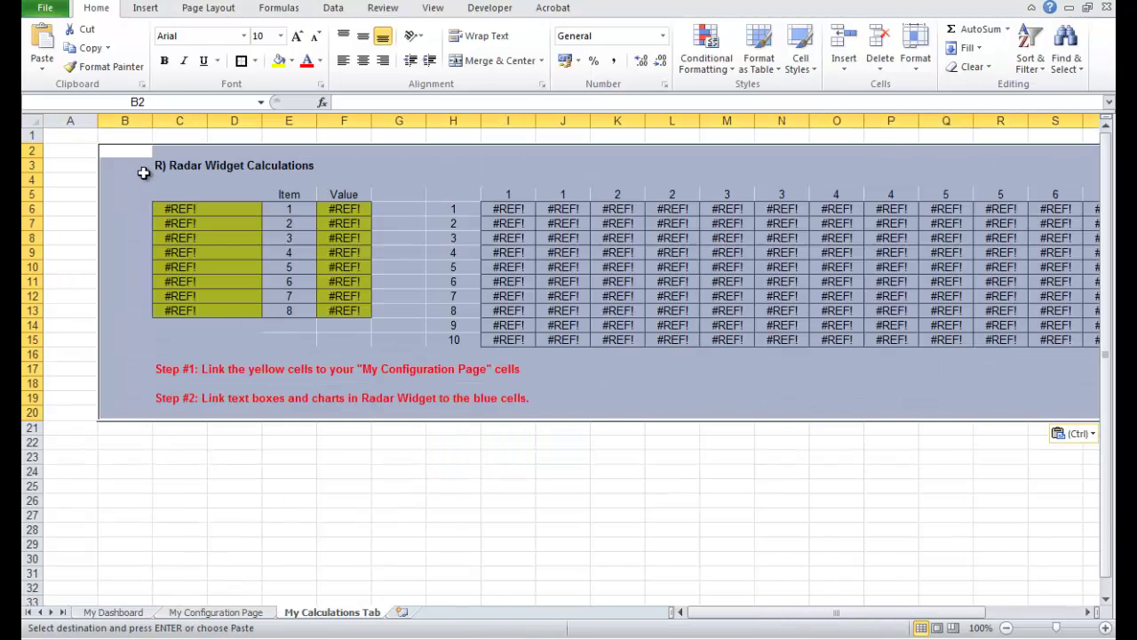
Narrow columns A, B and G around the pasted Radar Widget Calculations block.
mouse_move(103, 120)
mouse_down()
mouse_move(65, 120)
mouse_move(85, 120)
mouse_up()
click(267, 502)
click(455, 540)
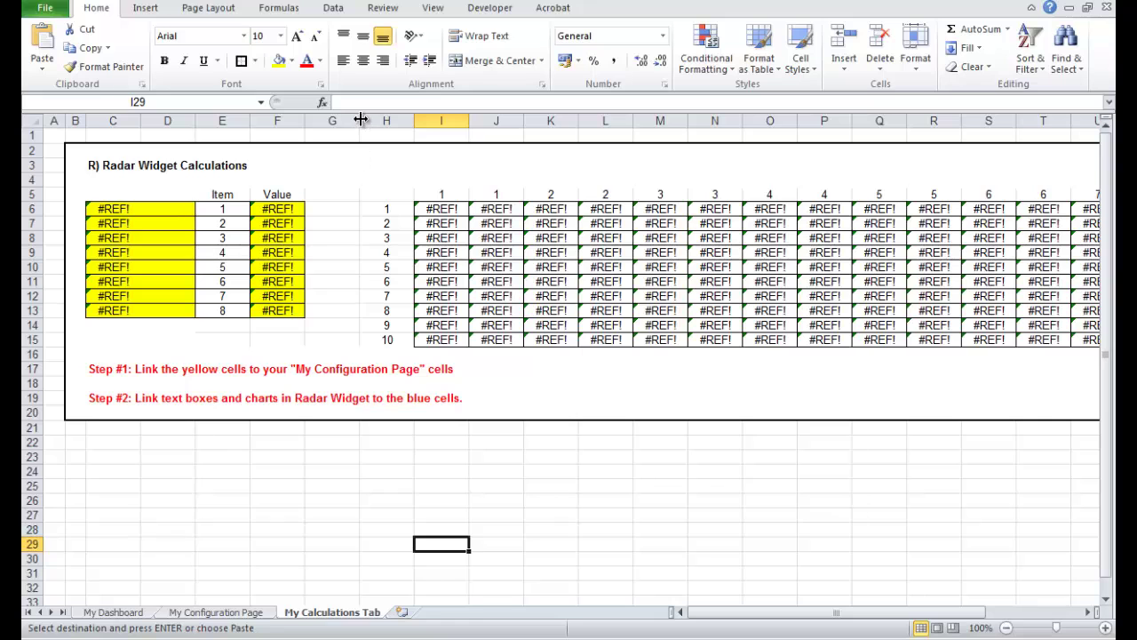
drag(359, 120, 340, 119)
click(499, 470)
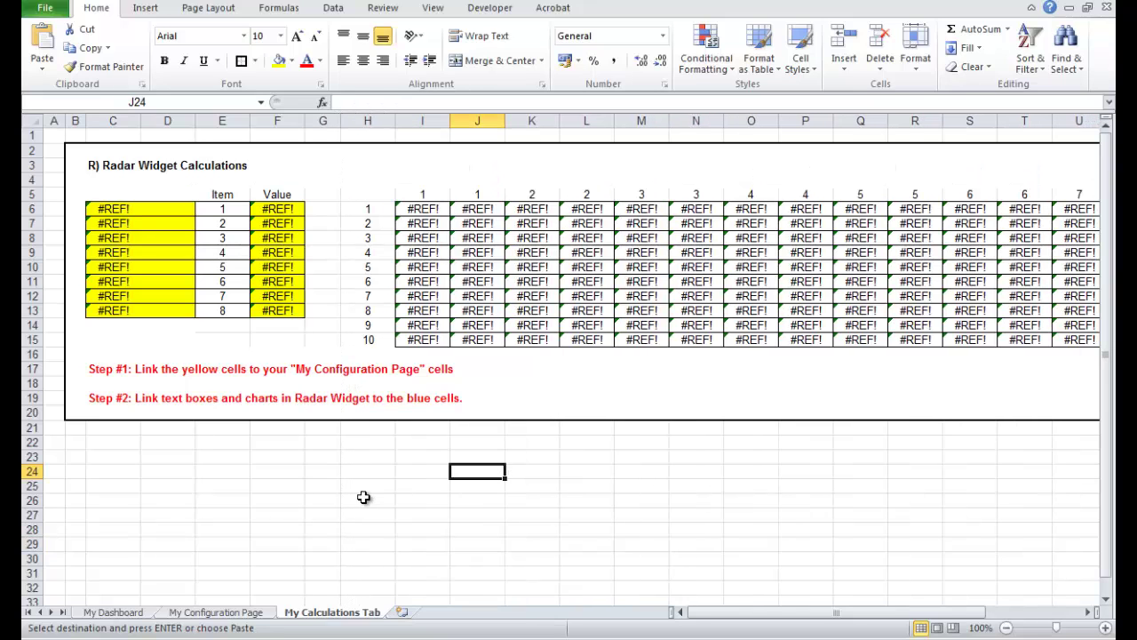
Fill the radar calculation grid I6:X15 on My Calculations Tab with light blue.
drag(423, 210, 1006, 343)
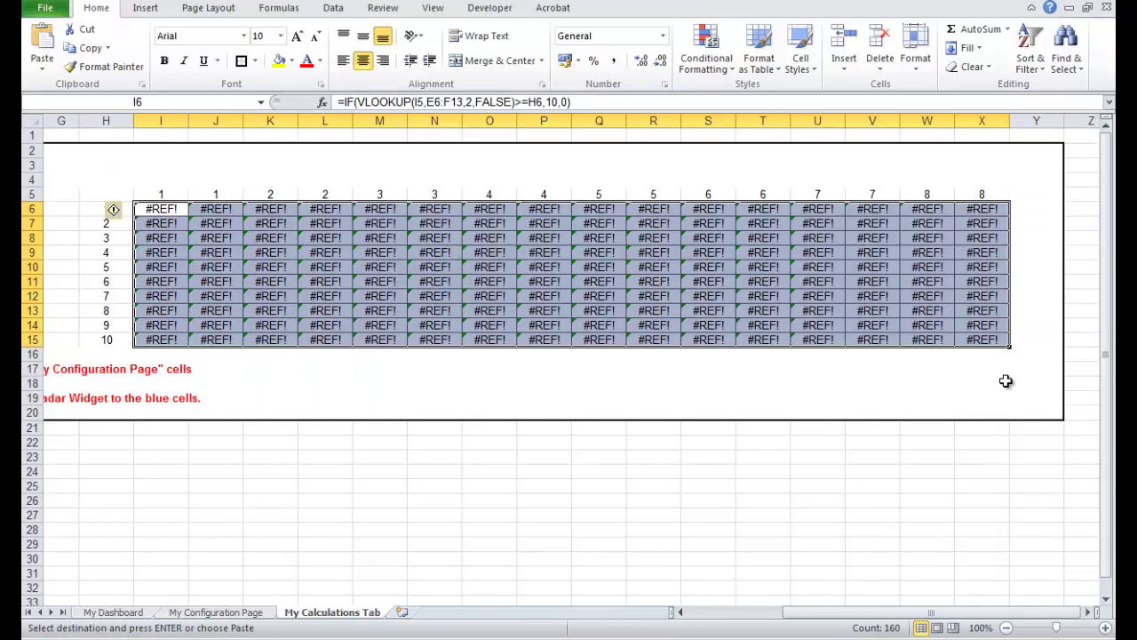
click(291, 60)
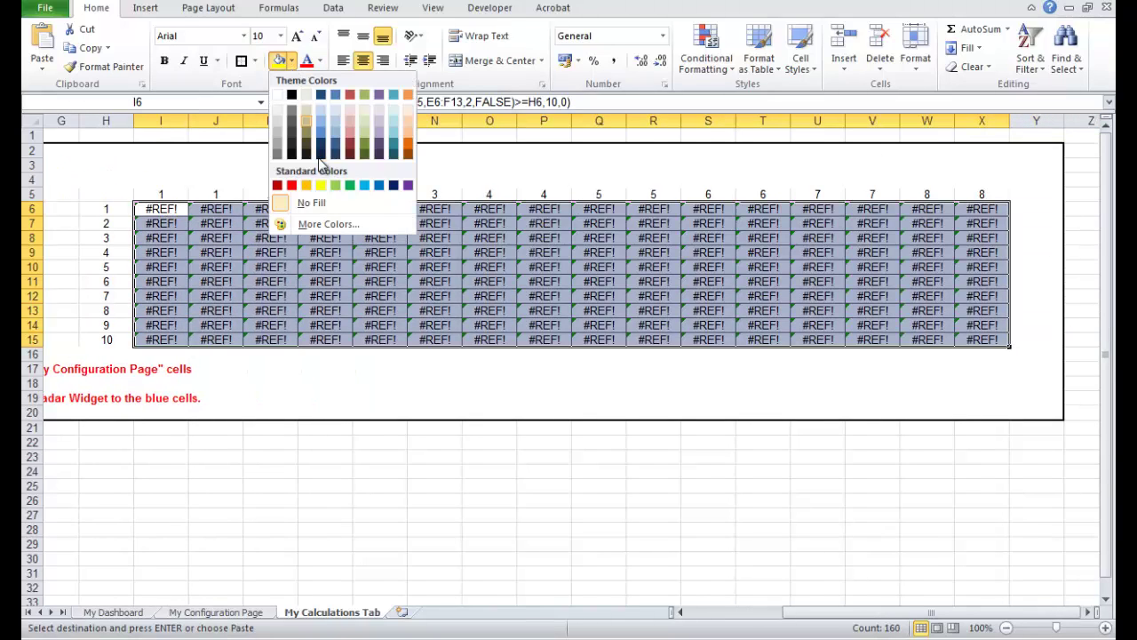
click(324, 110)
click(421, 477)
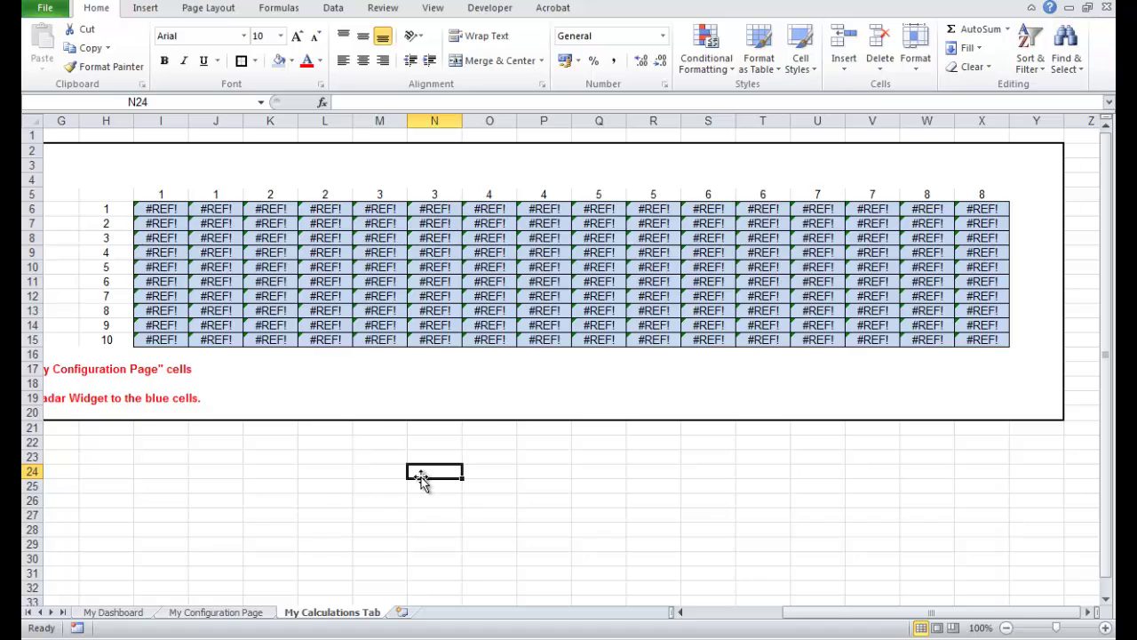
key(Home)
Delete the Workforce Breakdown widget from the My Dashboard sheet.
click(215, 612)
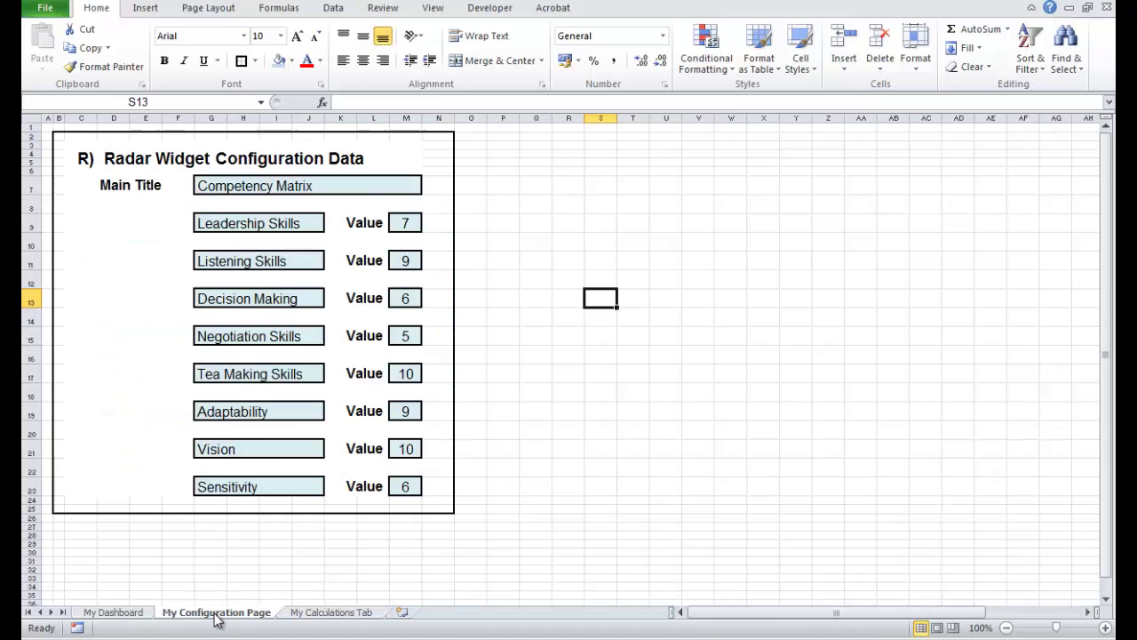
click(113, 612)
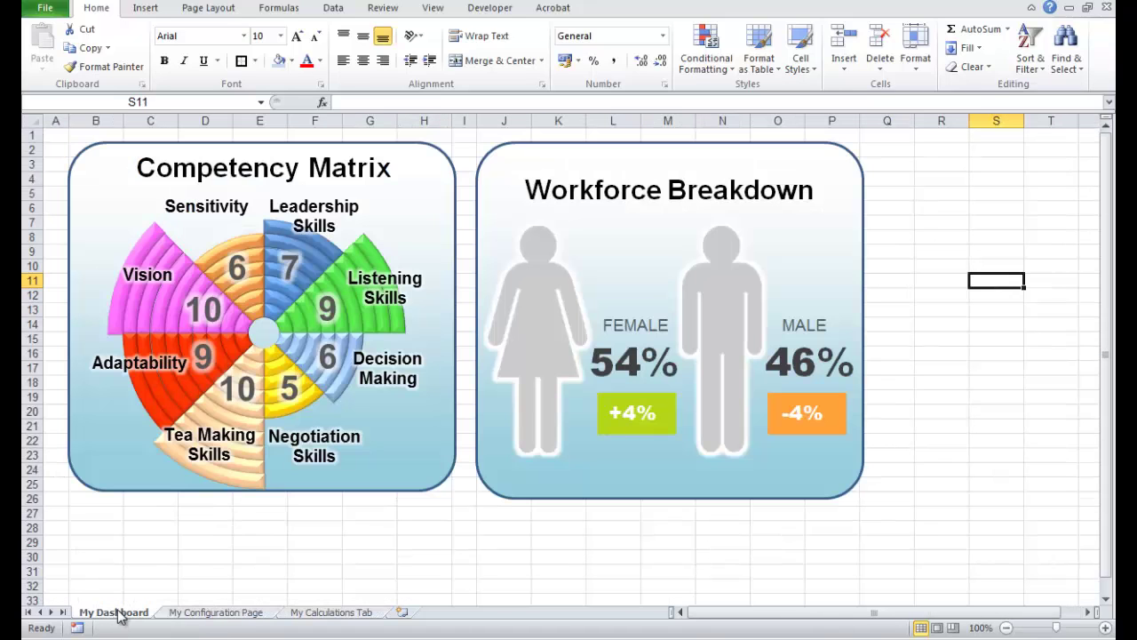
click(553, 146)
key(Delete)
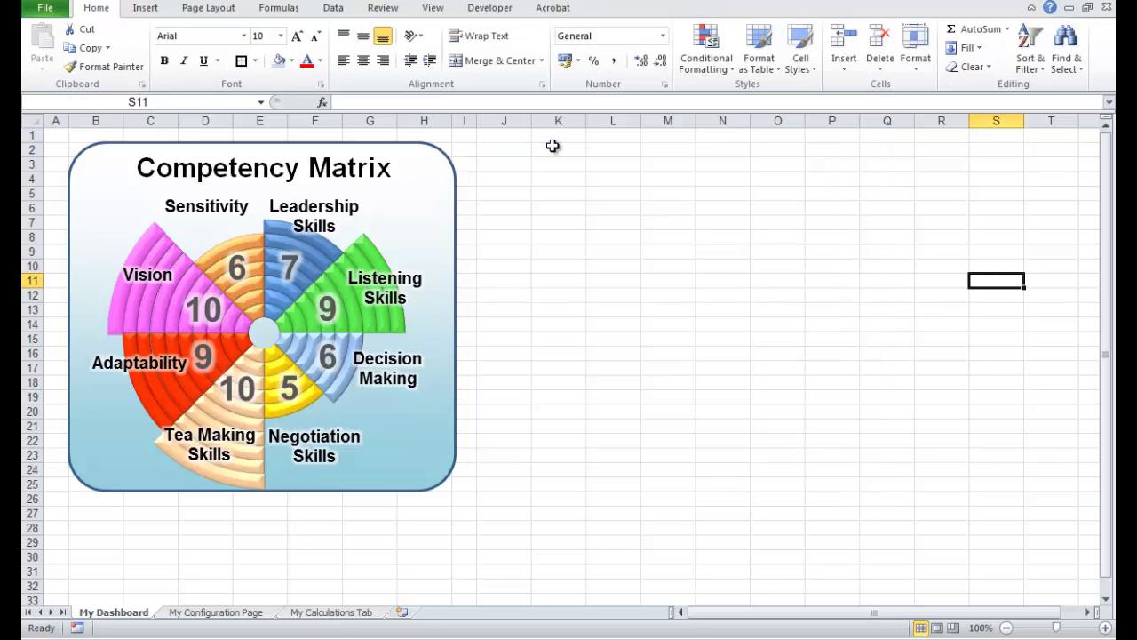
click(576, 210)
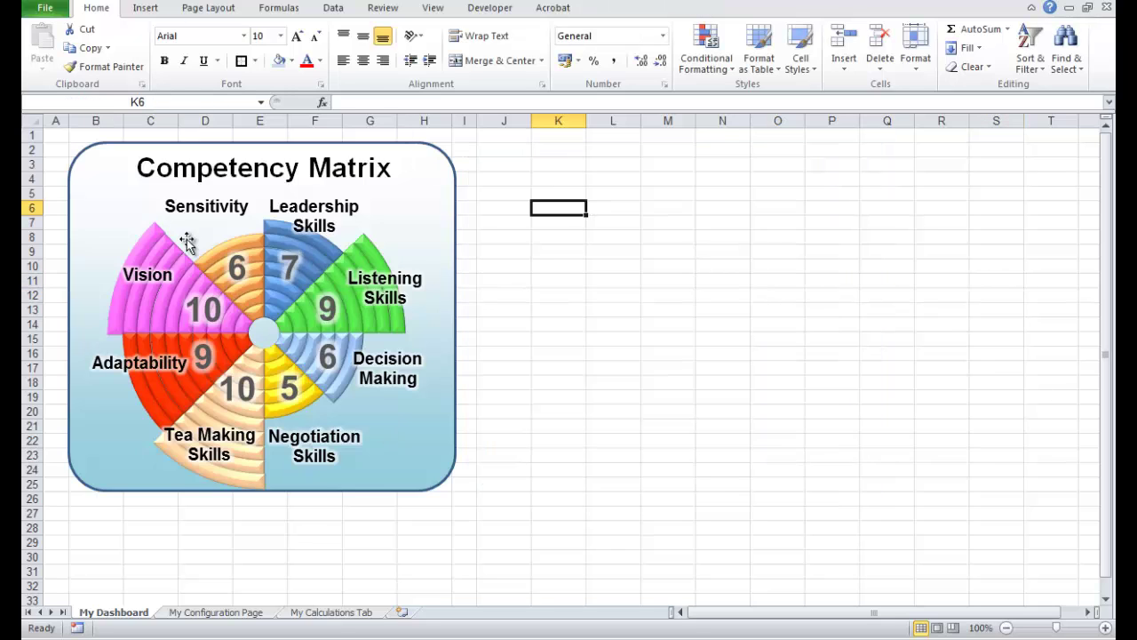
On My Configuration Page, rename the first radar item in G9 to Talking Skills.
click(214, 612)
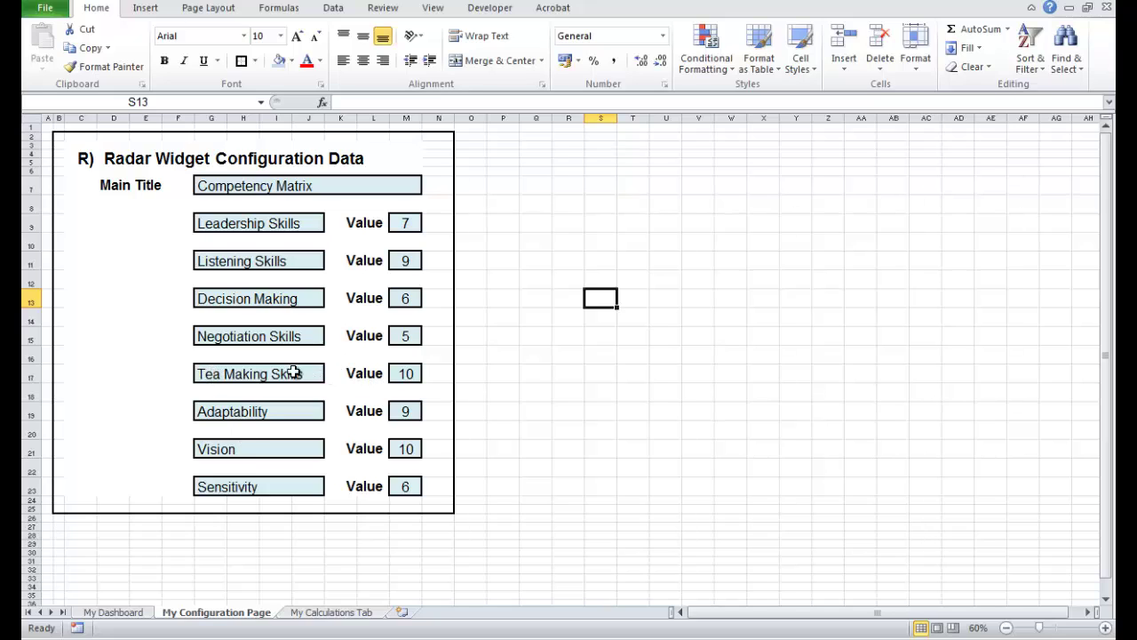
click(220, 222)
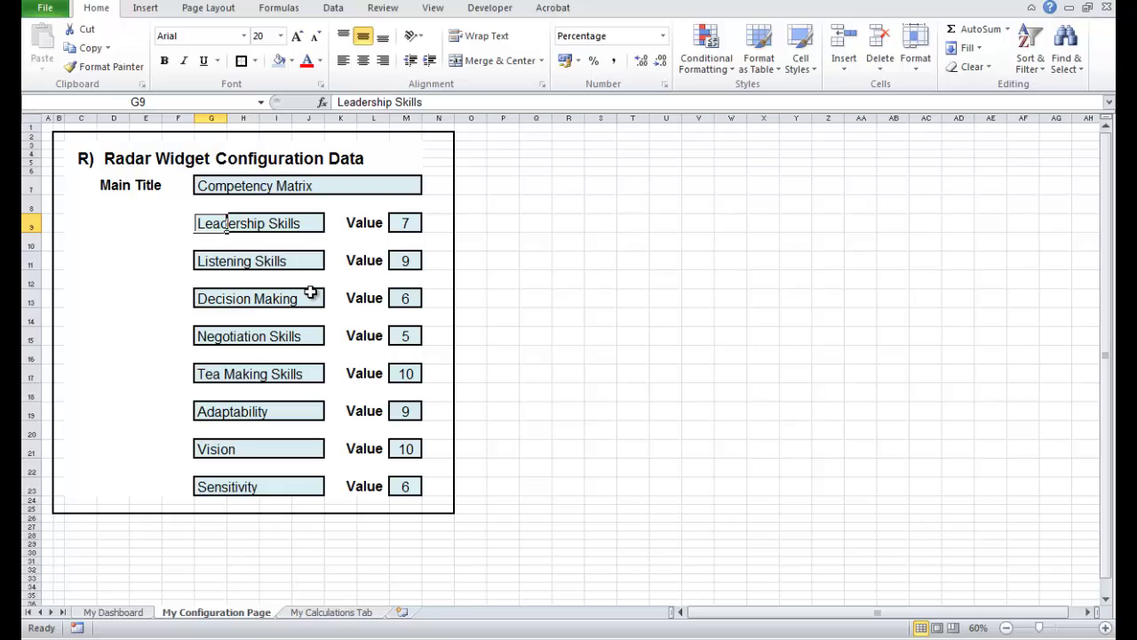
text(Talking)
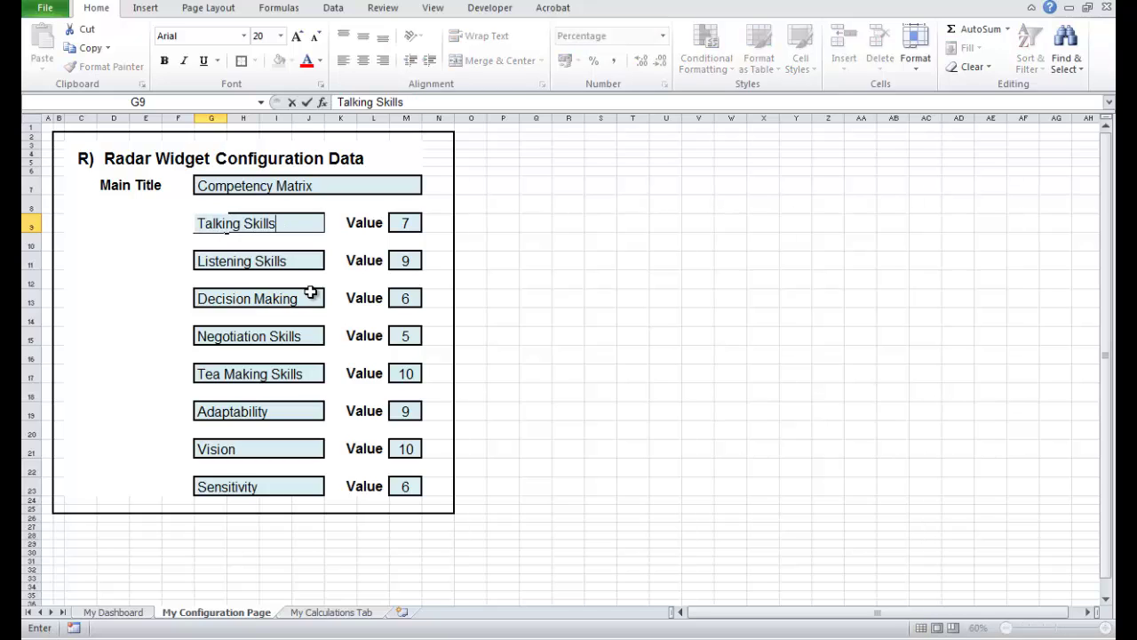
text( Skills)
click(536, 297)
Set the Talking Skills value in cell M9 to 2.
click(405, 223)
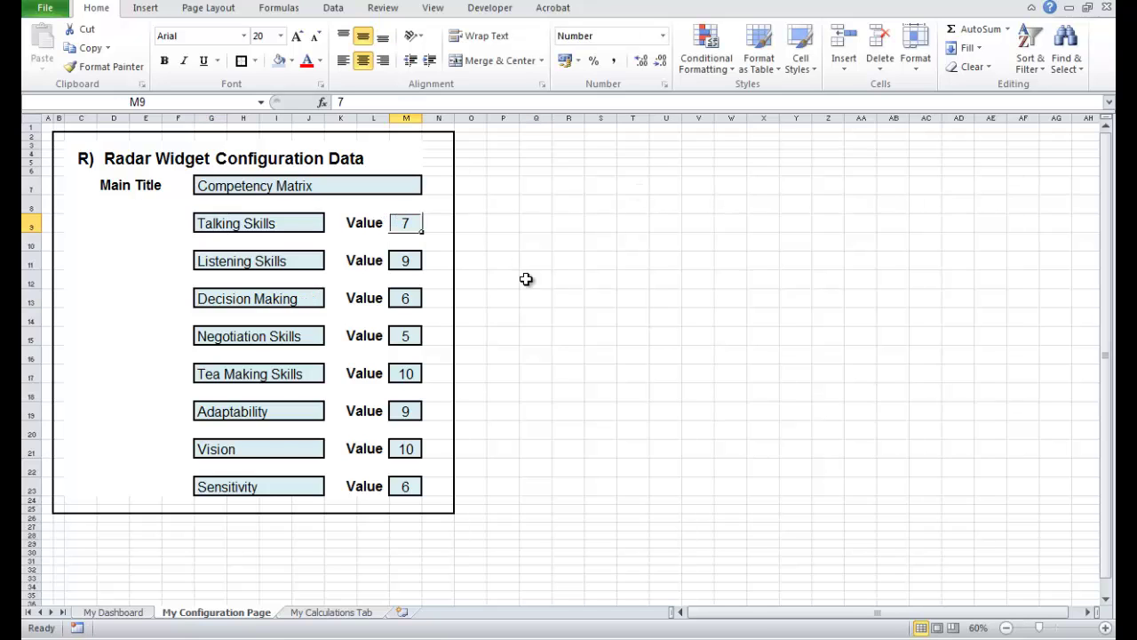
text(2)
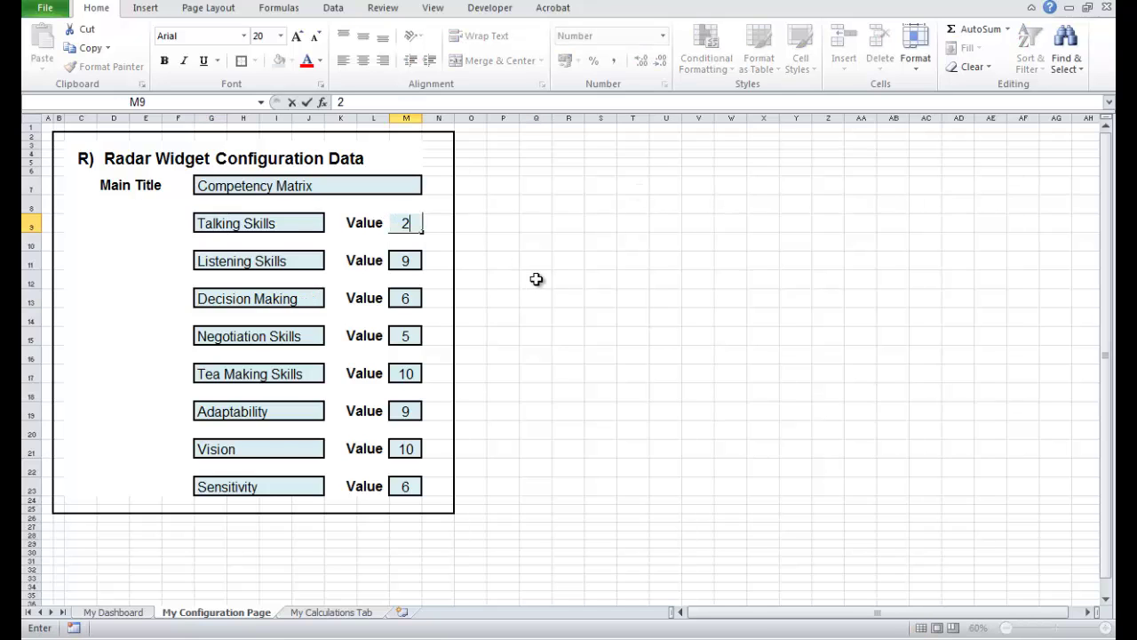
key(Return)
click(636, 324)
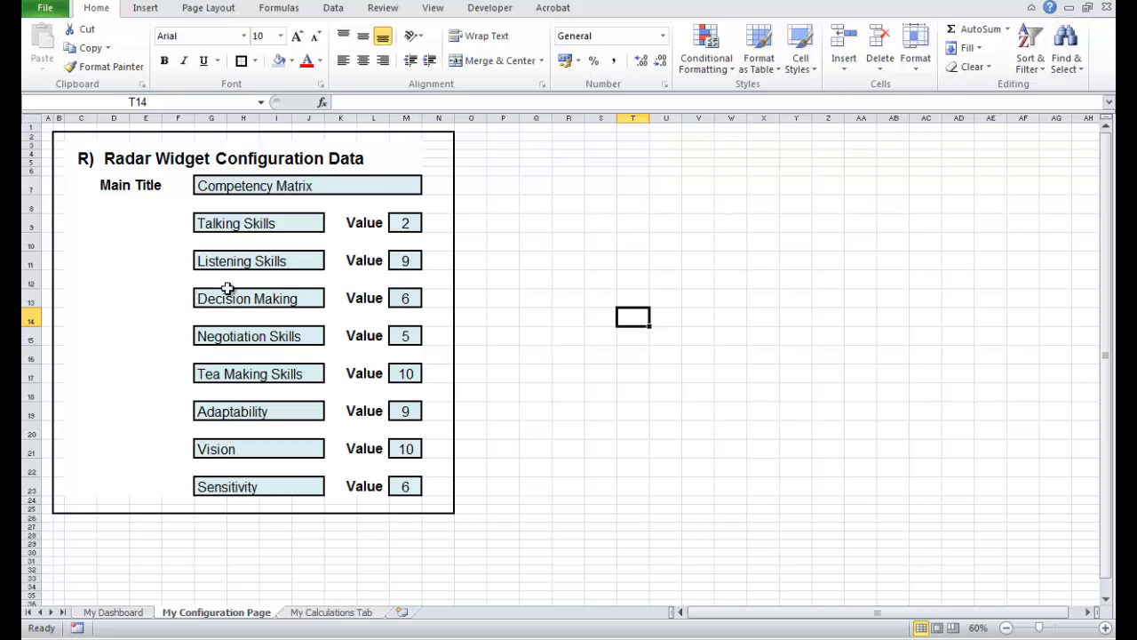
Inspect which cell the Leadership Skills text box of the radar widget on My Dashboard is linked to.
click(124, 613)
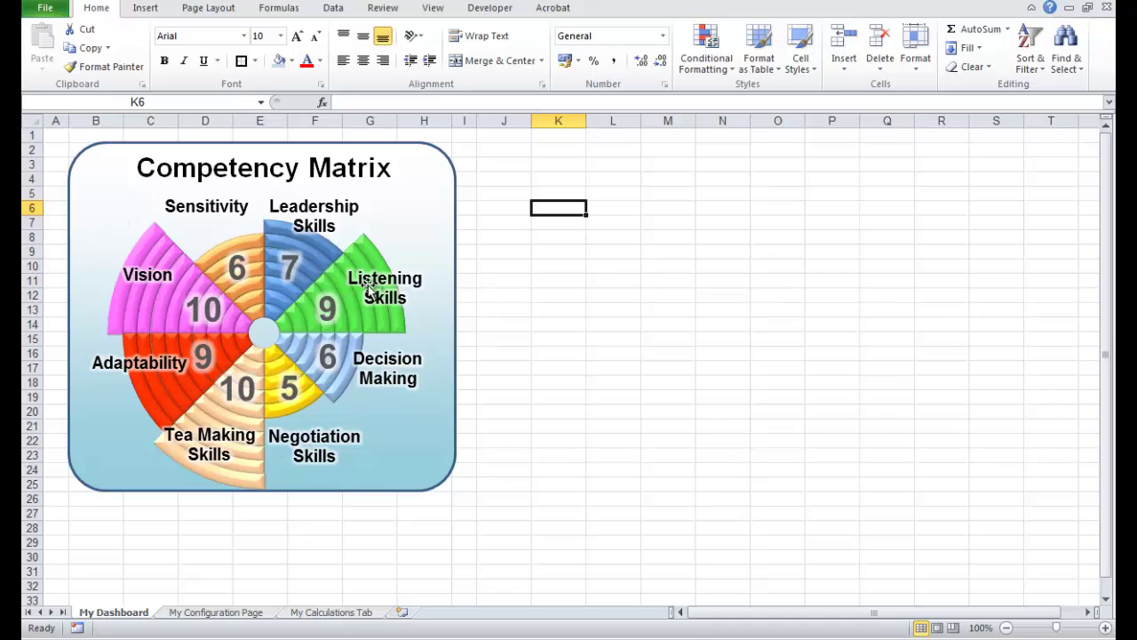
click(316, 211)
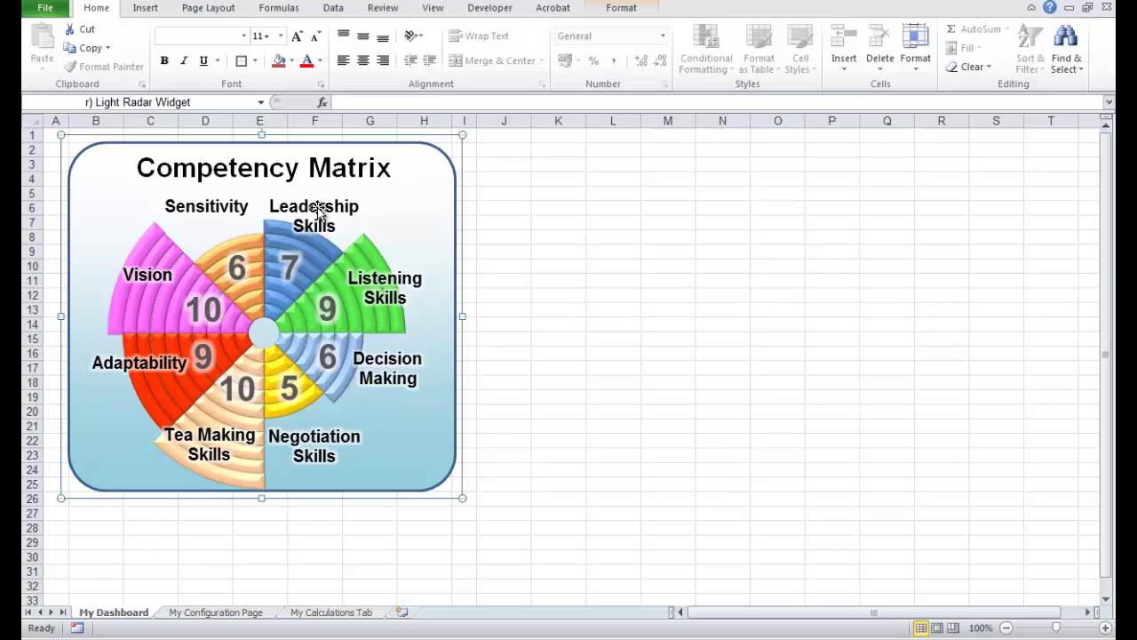
click(318, 211)
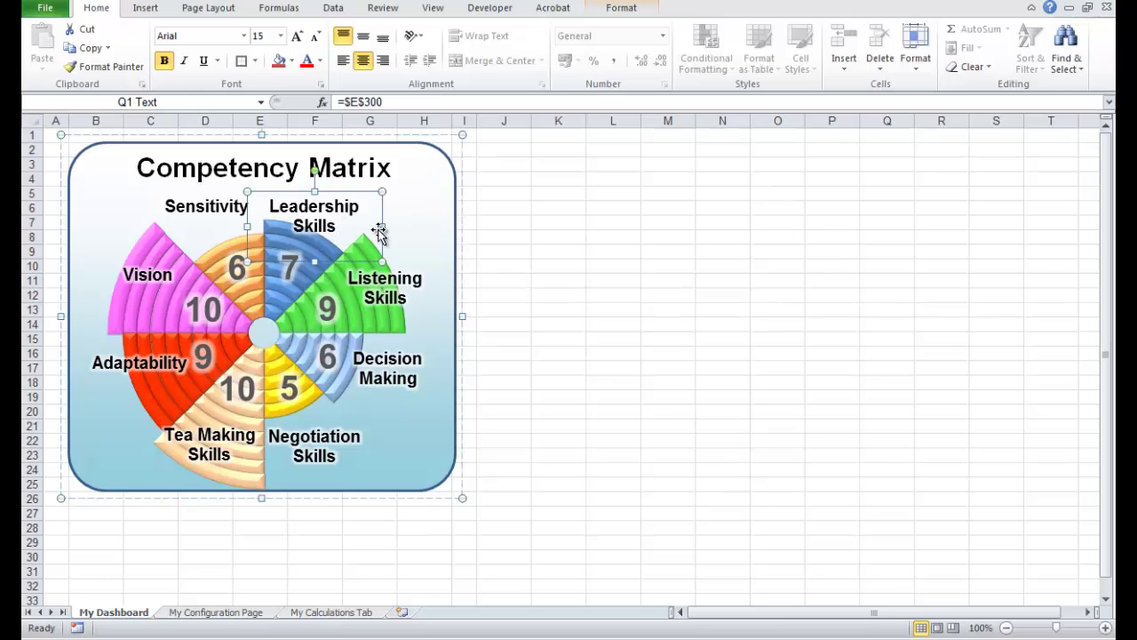
click(534, 270)
Trace the original radar formula in C343 of Widget Showcase Calcs back to its Leadership Skills source cell on the Widgets Showcase sheet.
click(331, 612)
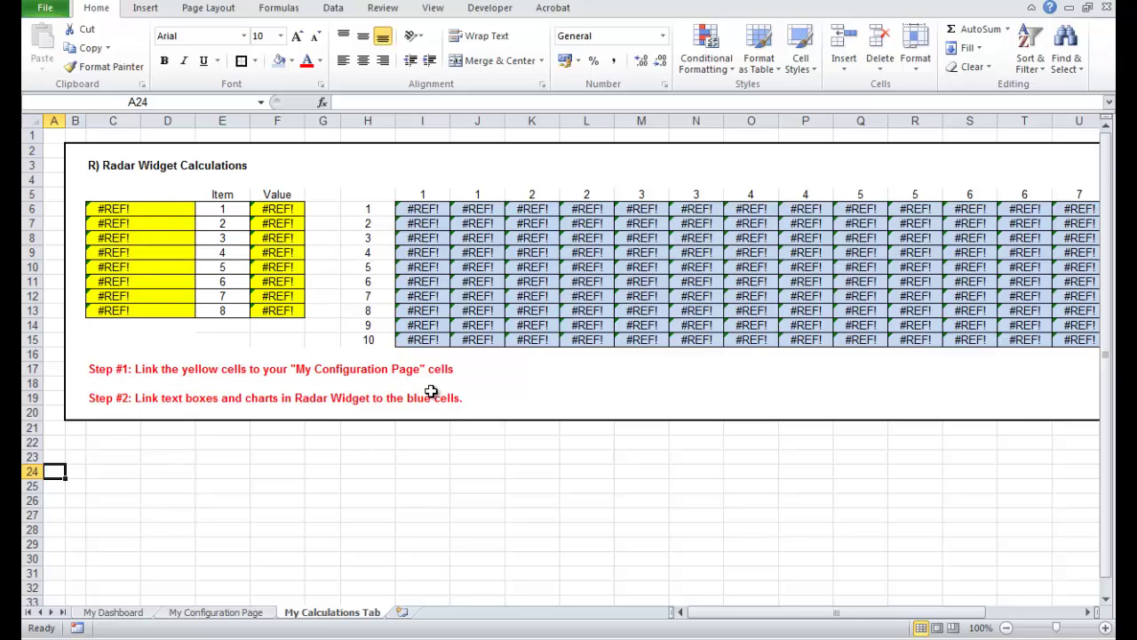
key(ctrl+Tab)
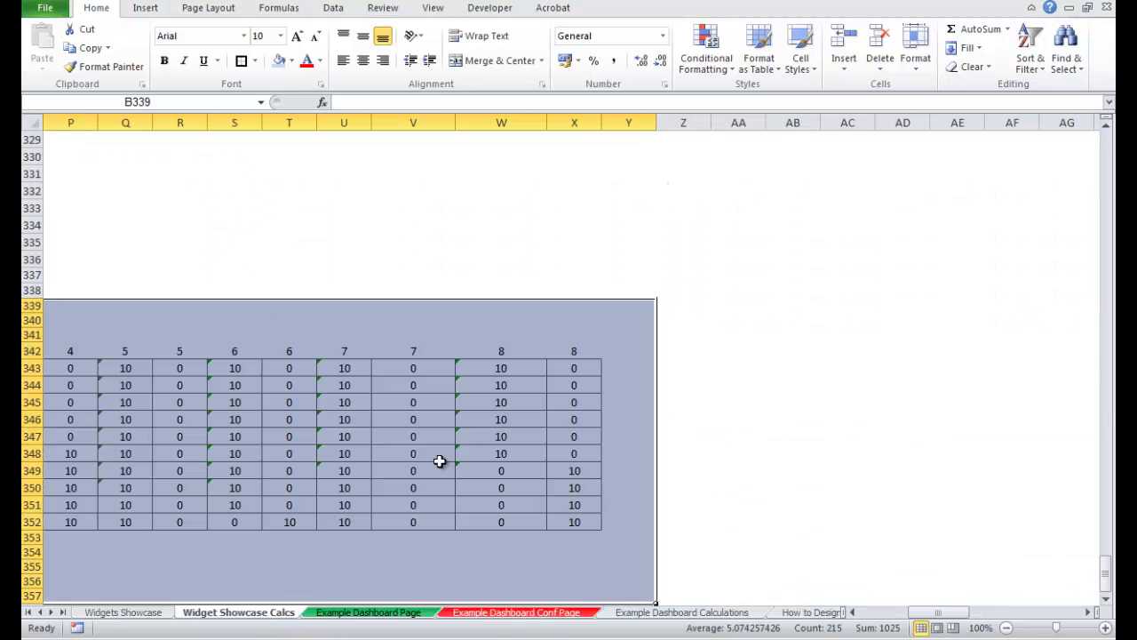
click(383, 503)
key(Home)
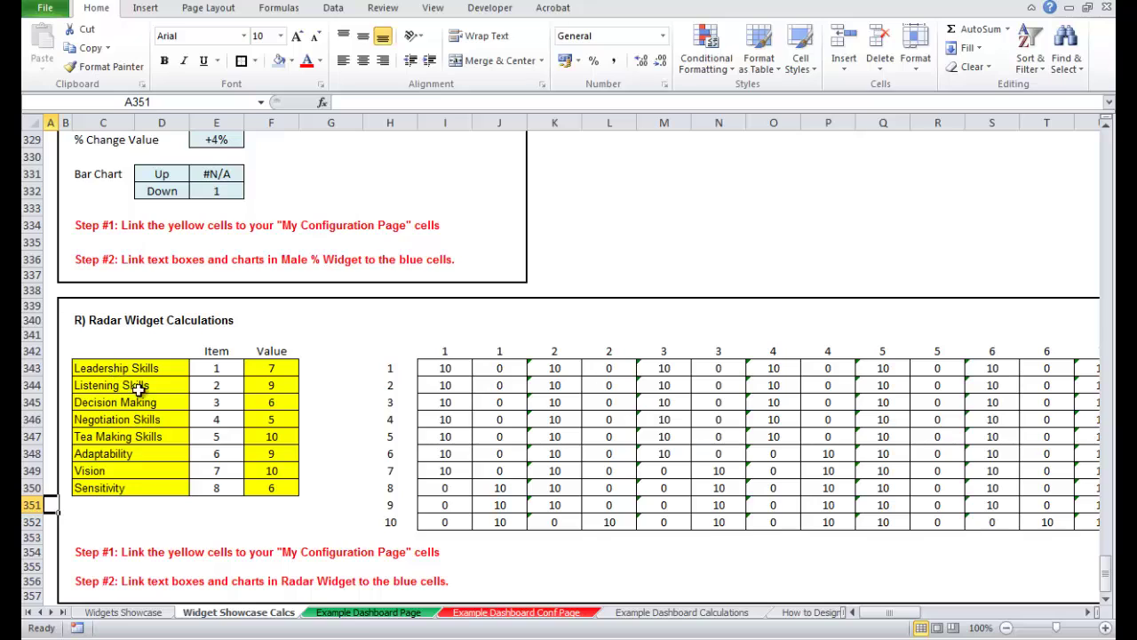
click(115, 373)
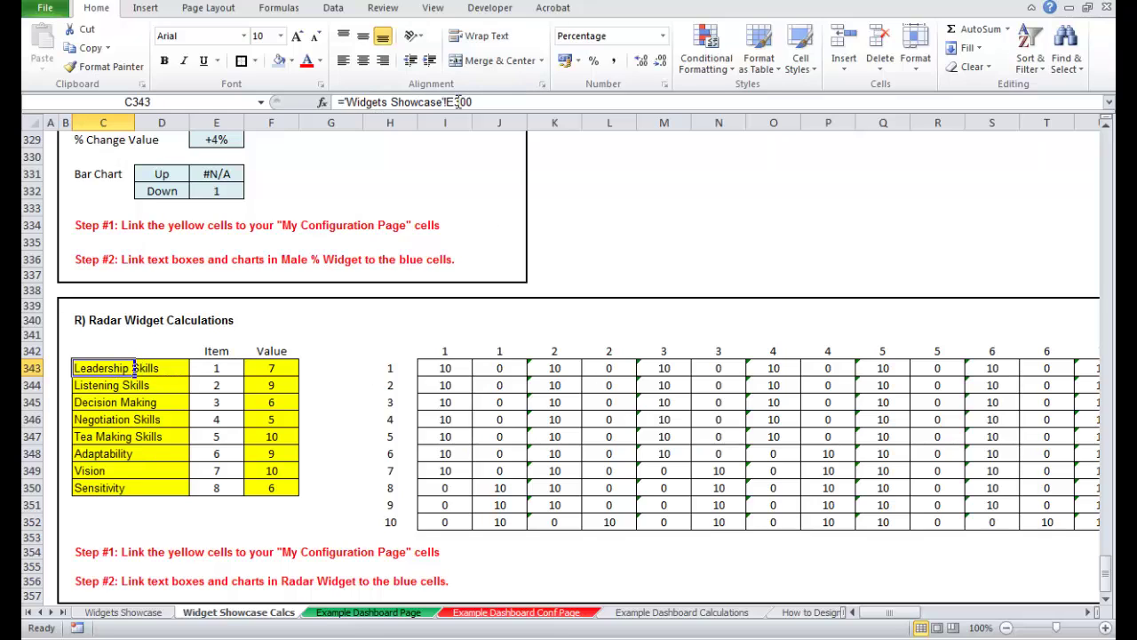
click(143, 612)
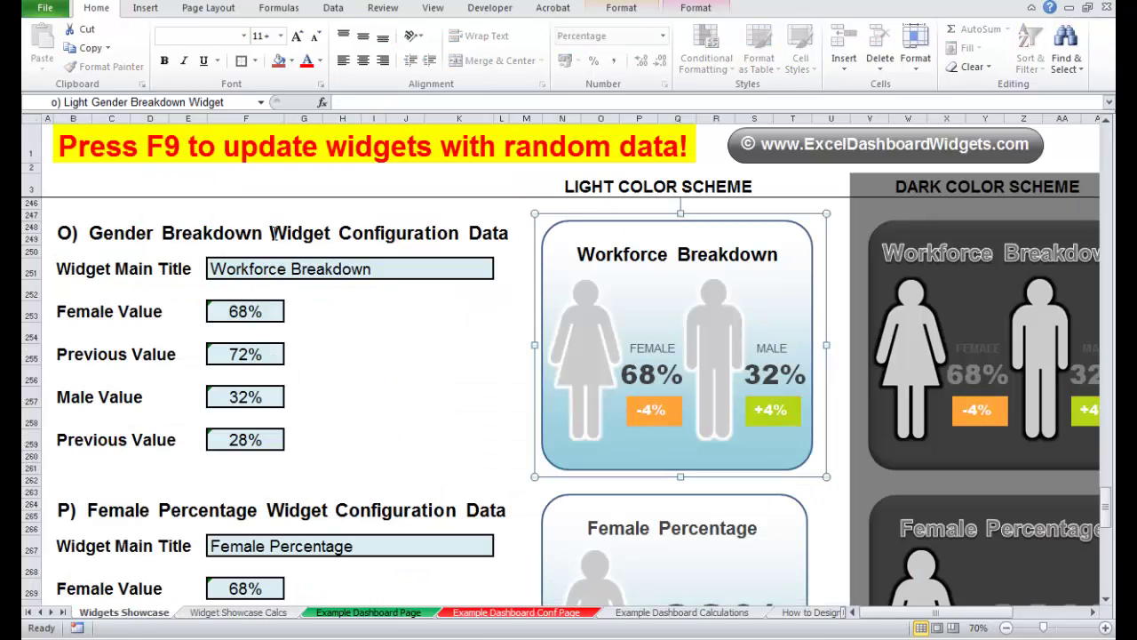
scroll(408, 437, down, 4)
scroll(408, 441, down, 3)
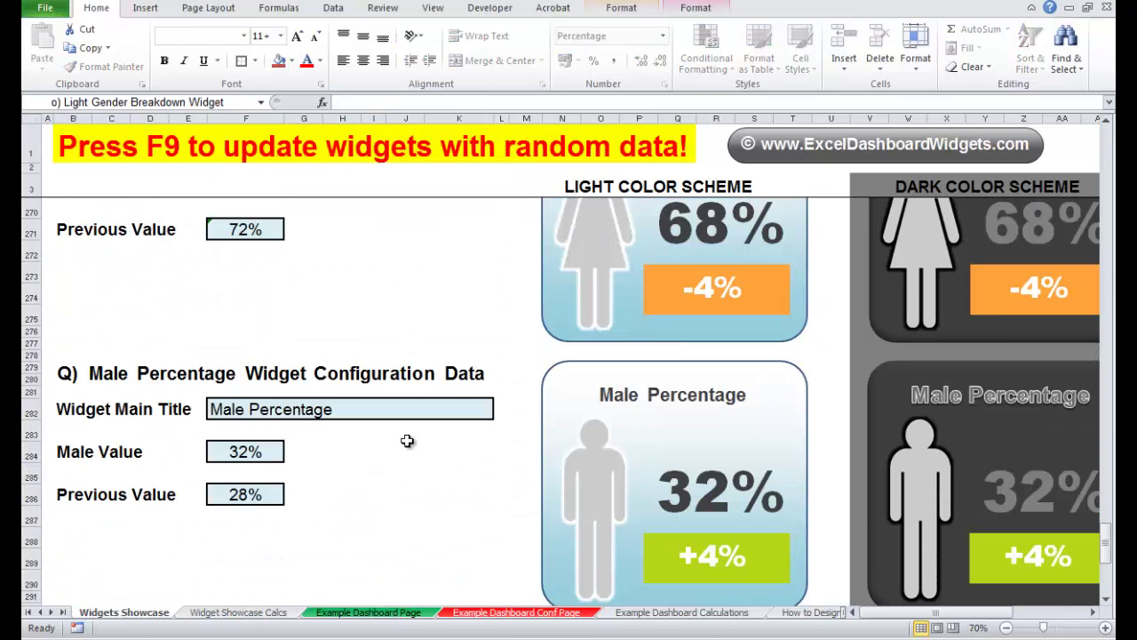
scroll(407, 441, down, 6)
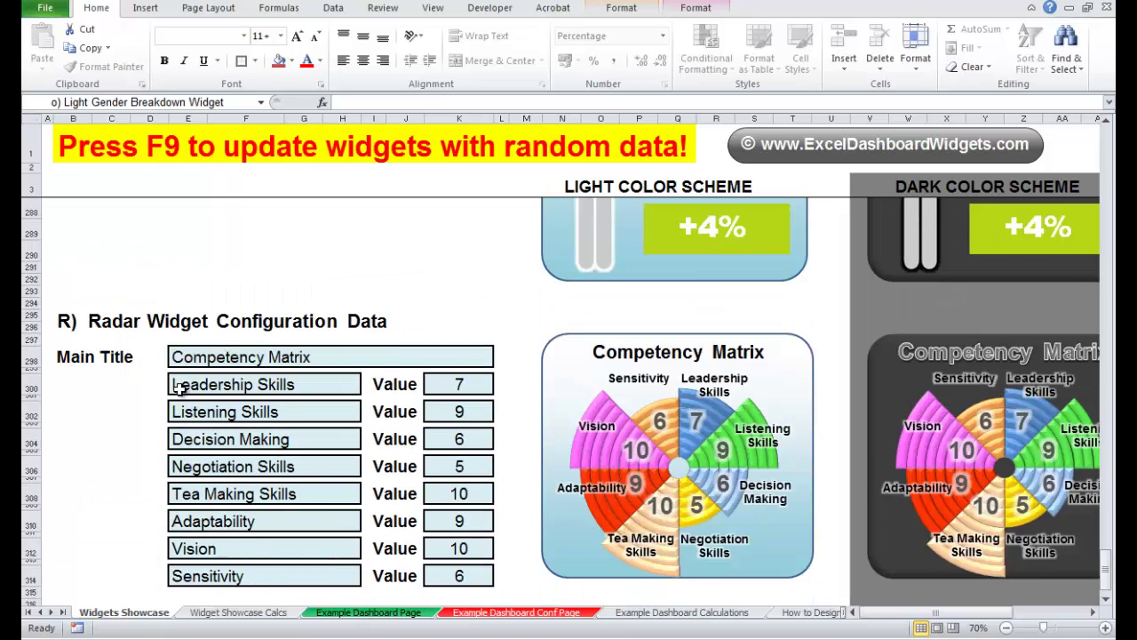
click(181, 387)
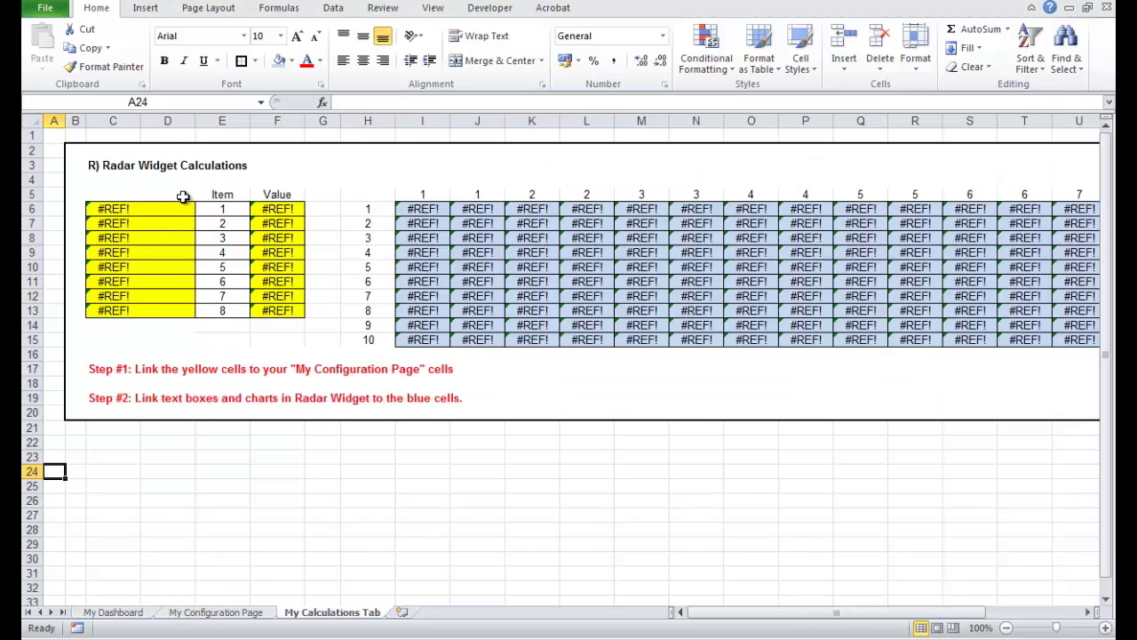
Replace the broken formula in C6 of My Calculations Tab with a link to 'My Configuration Page'!G9, Talking Skills.
click(157, 209)
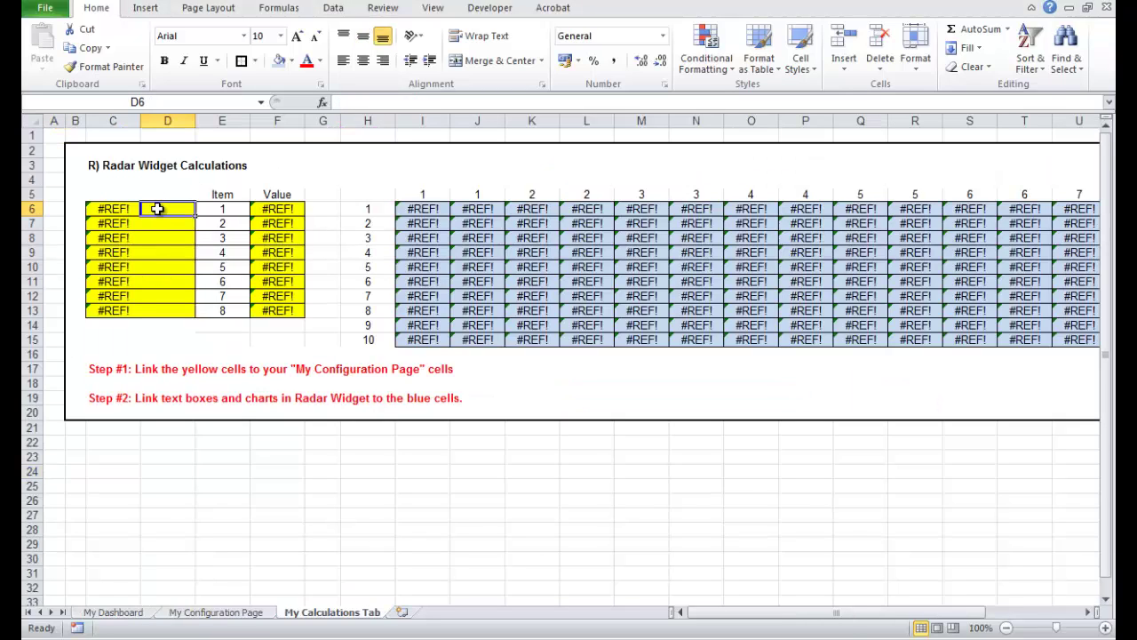
click(98, 210)
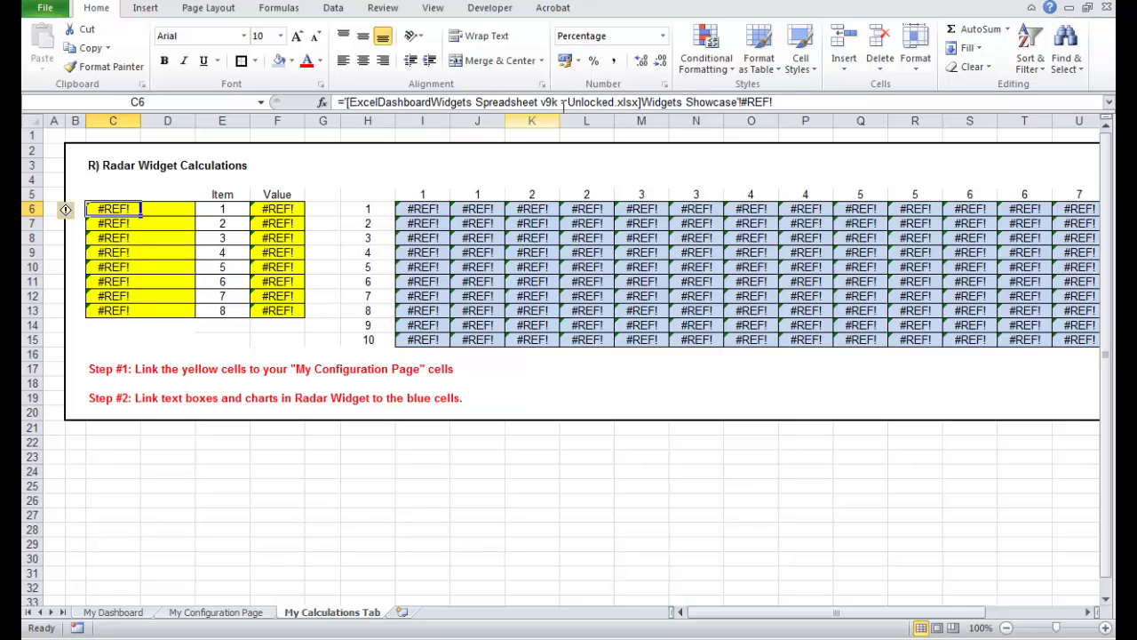
drag(789, 101, 499, 86)
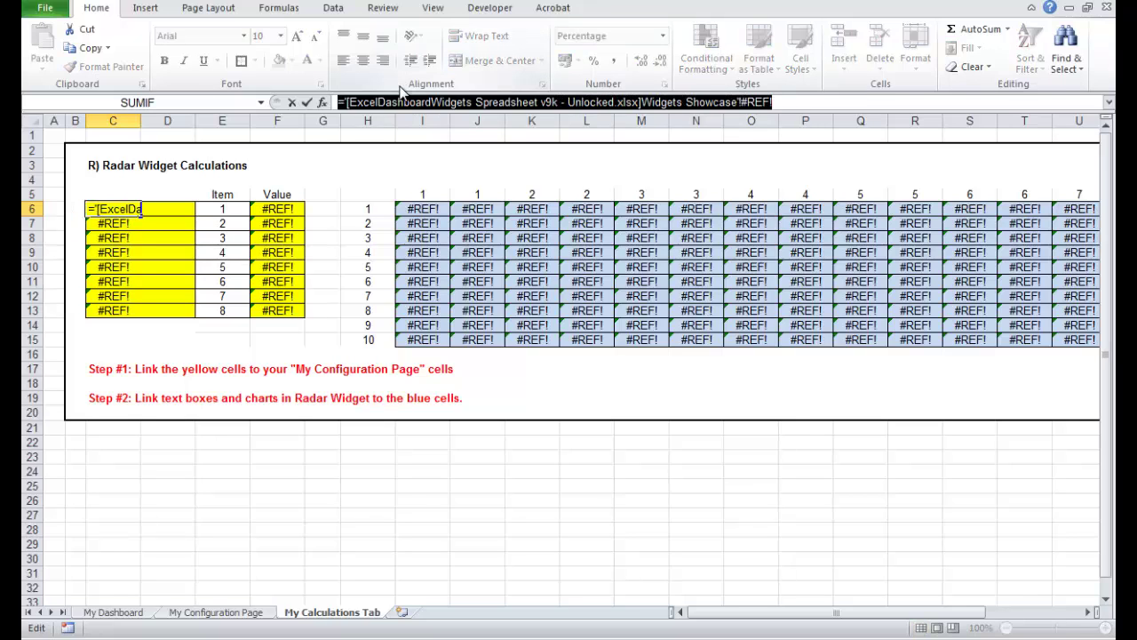
text(=)
click(213, 613)
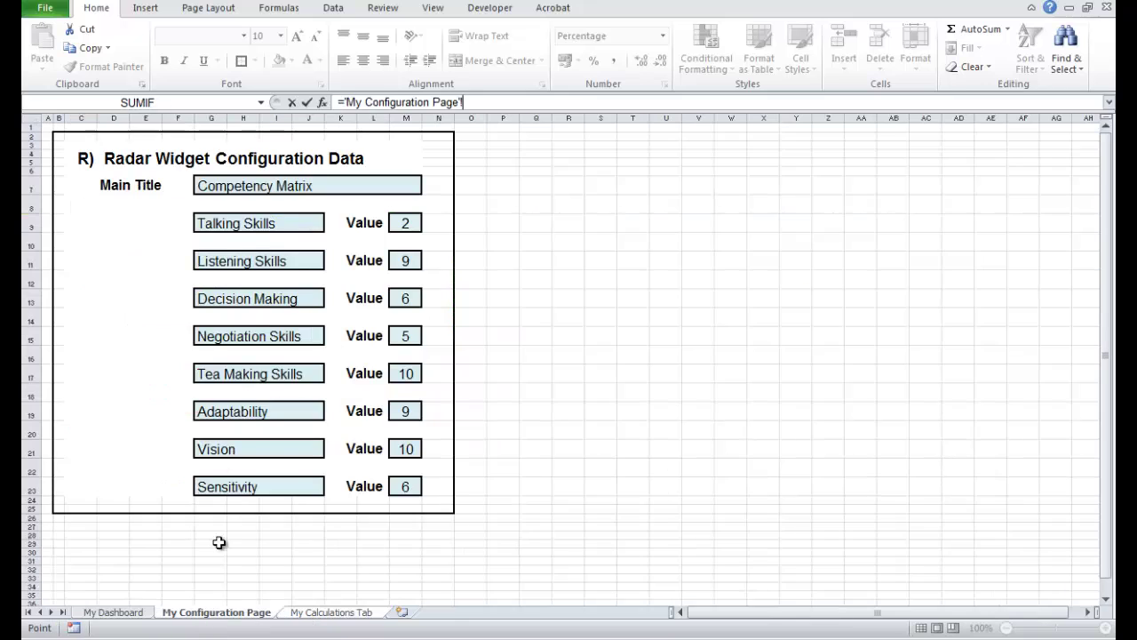
click(206, 223)
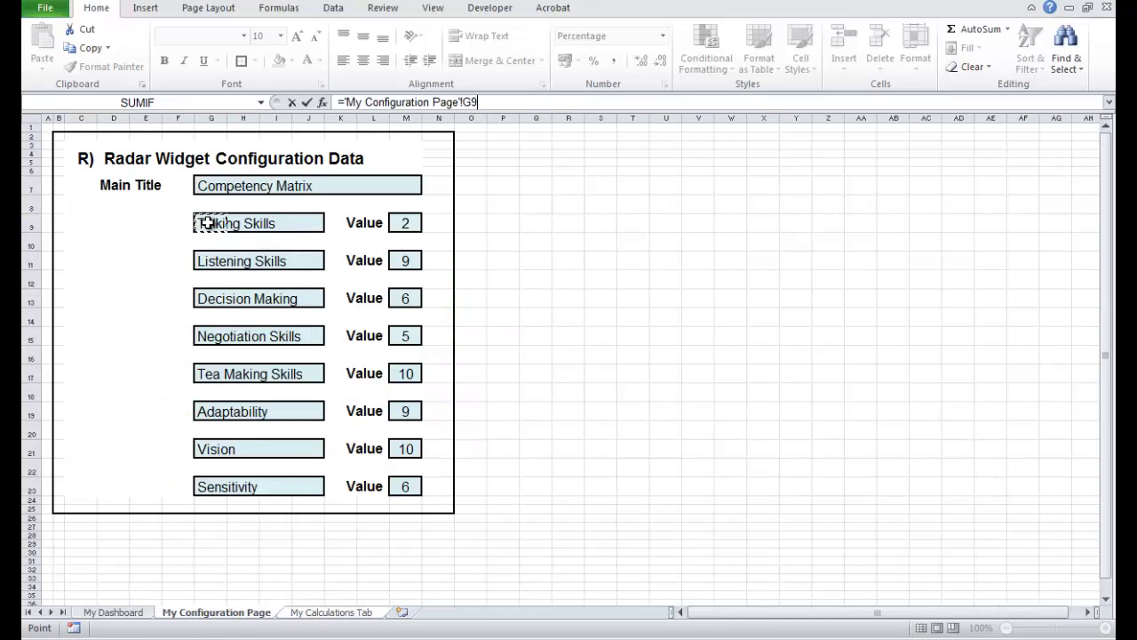
key(Return)
Link C7 and C8 on My Calculations Tab to Listening Skills (G11) and Decision Making (G13) on My Configuration Page.
text(=)
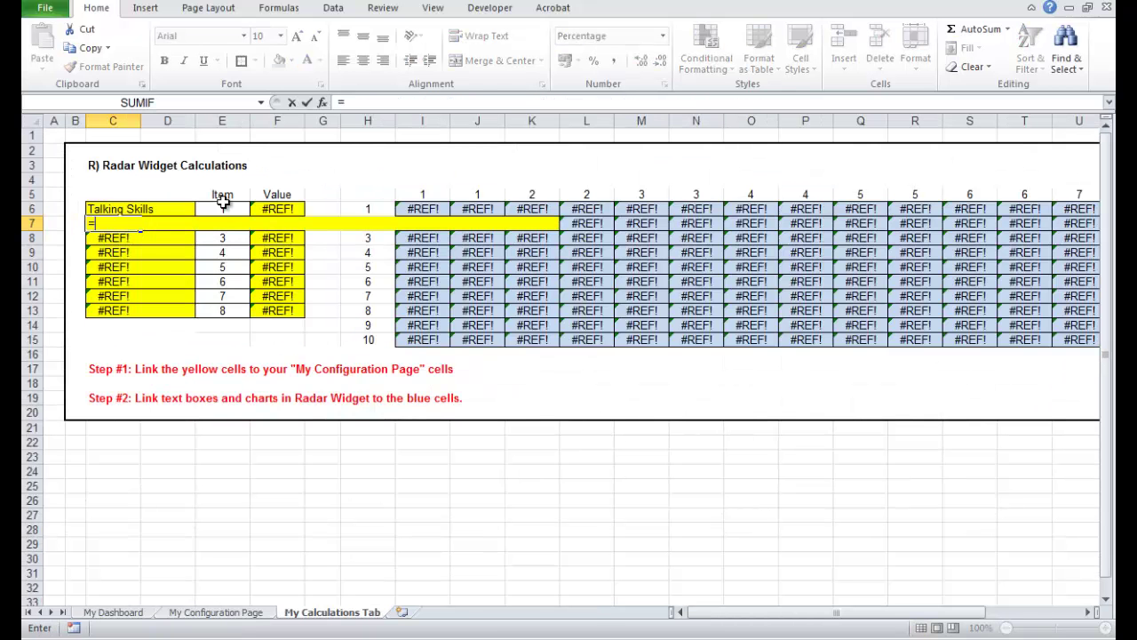
click(233, 613)
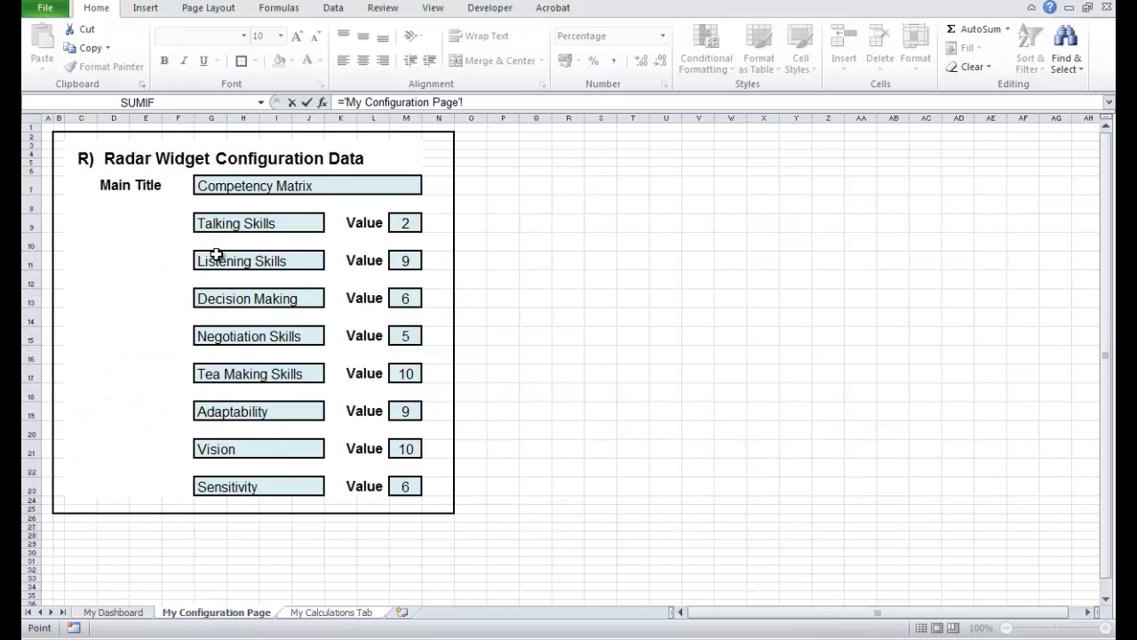
click(210, 258)
key(Return)
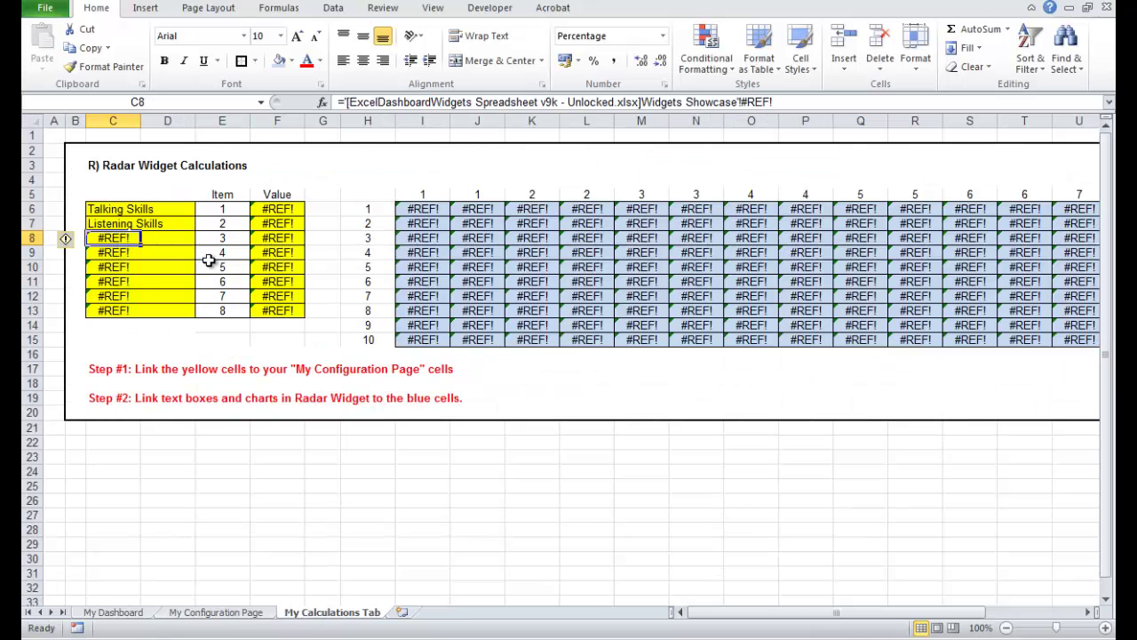
text(=)
click(193, 615)
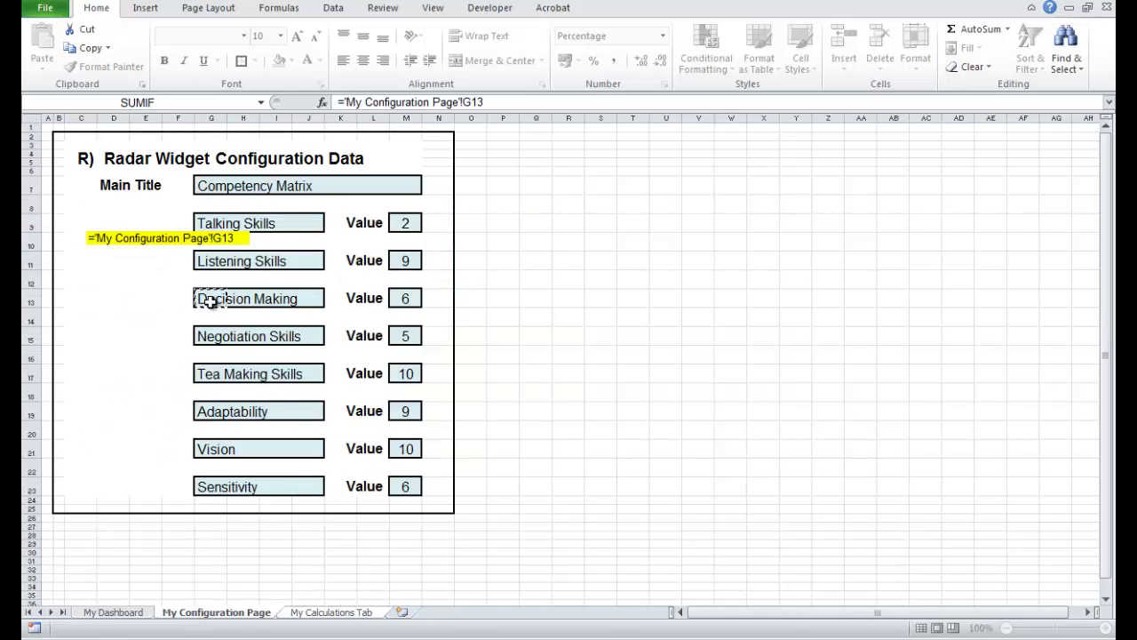
key(Return)
Link C9 and C10 on My Calculations Tab to Negotiation Skills (G15) and Tea Making Skills (G17) on My Configuration Page.
text(=)
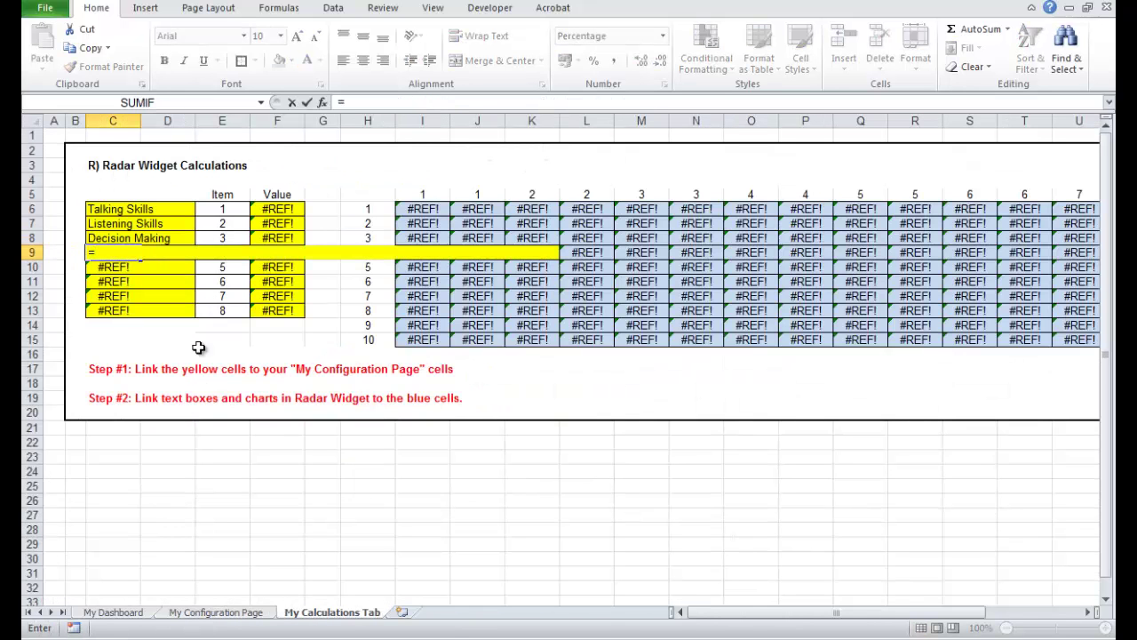
click(187, 613)
key(Return)
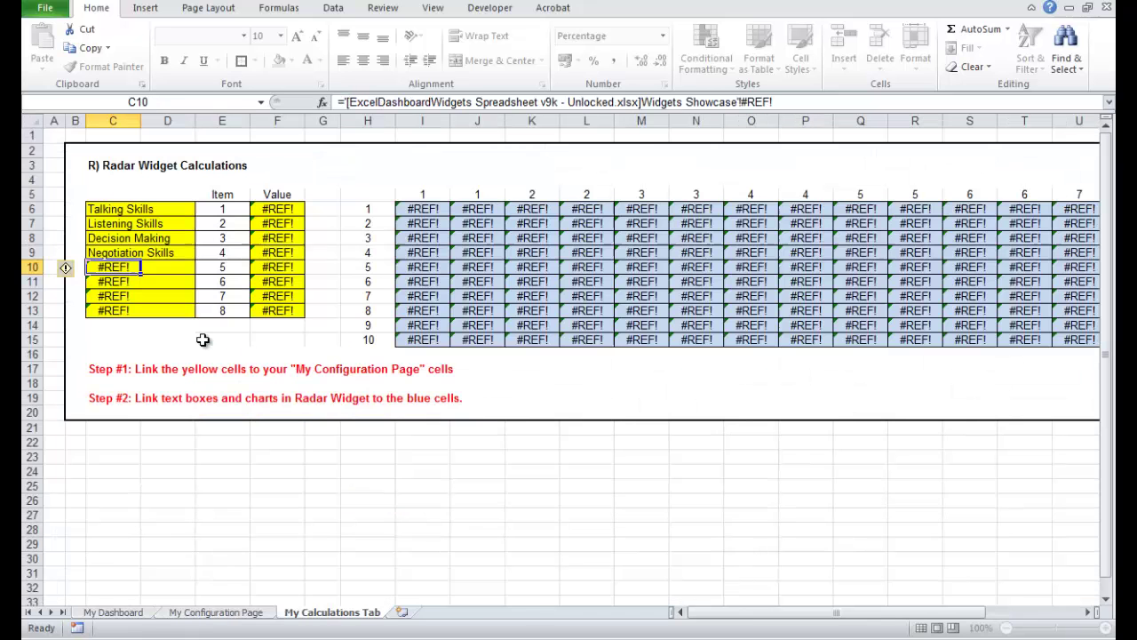
text(='My Configuration Page'!)
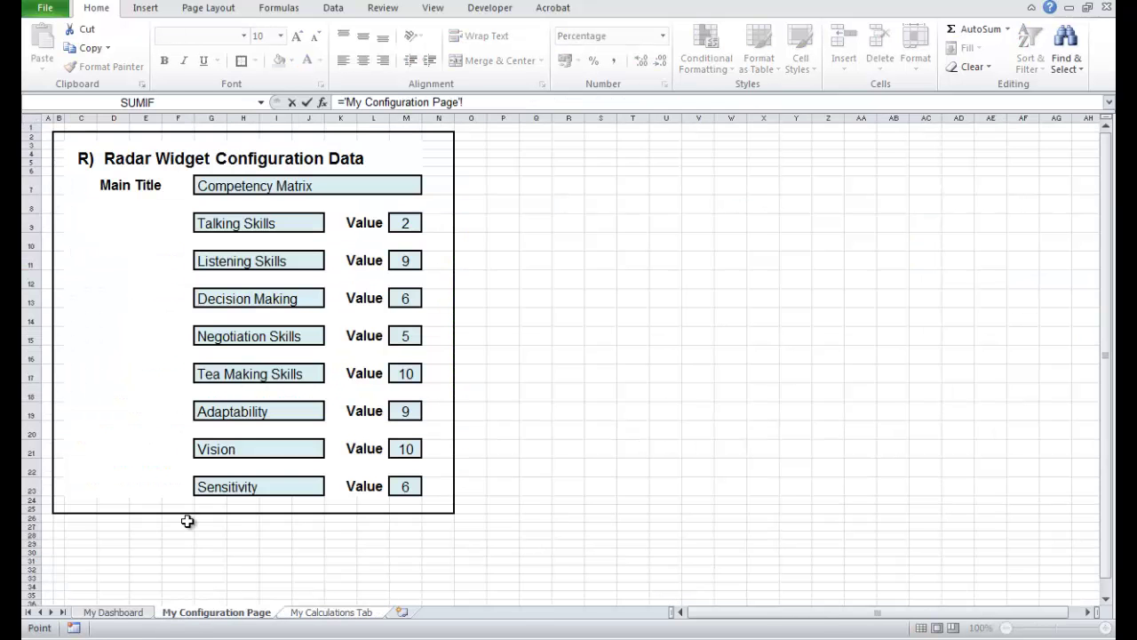
click(186, 612)
key(Escape)
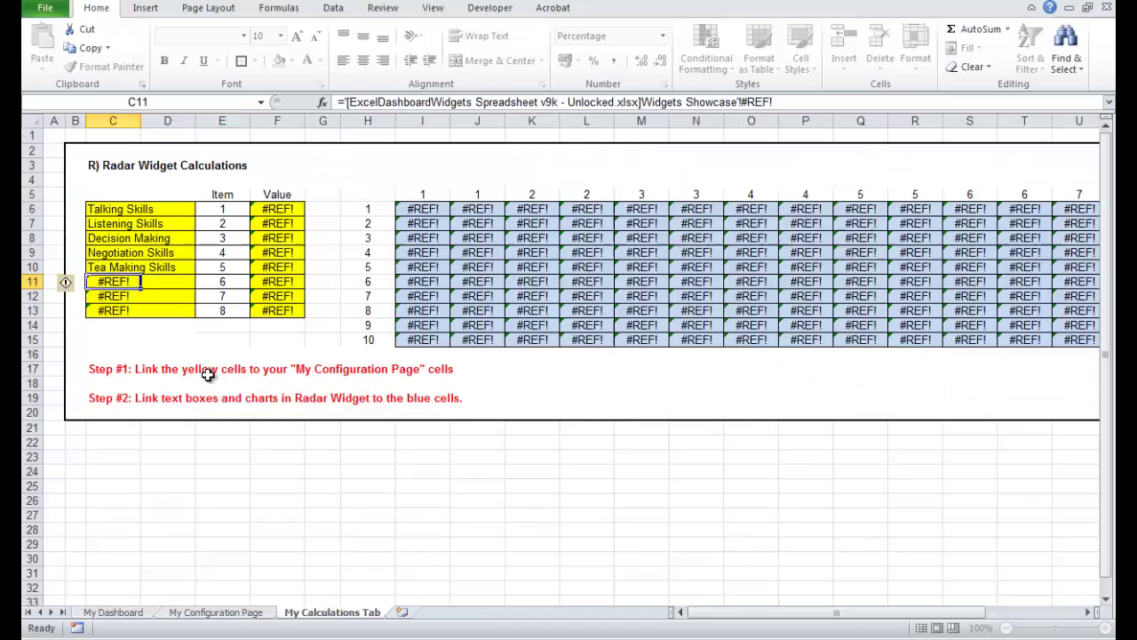
Link C11 and C12 on My Calculations Tab to Adaptability (G19) and Vision (G21) on My Configuration Page.
text(=)
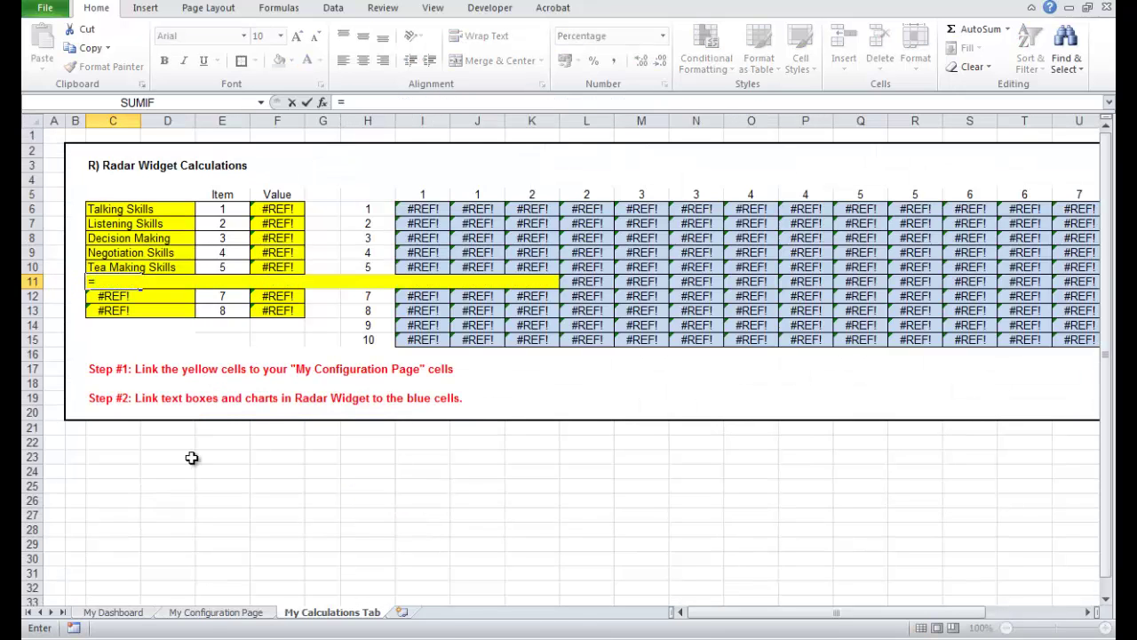
click(216, 612)
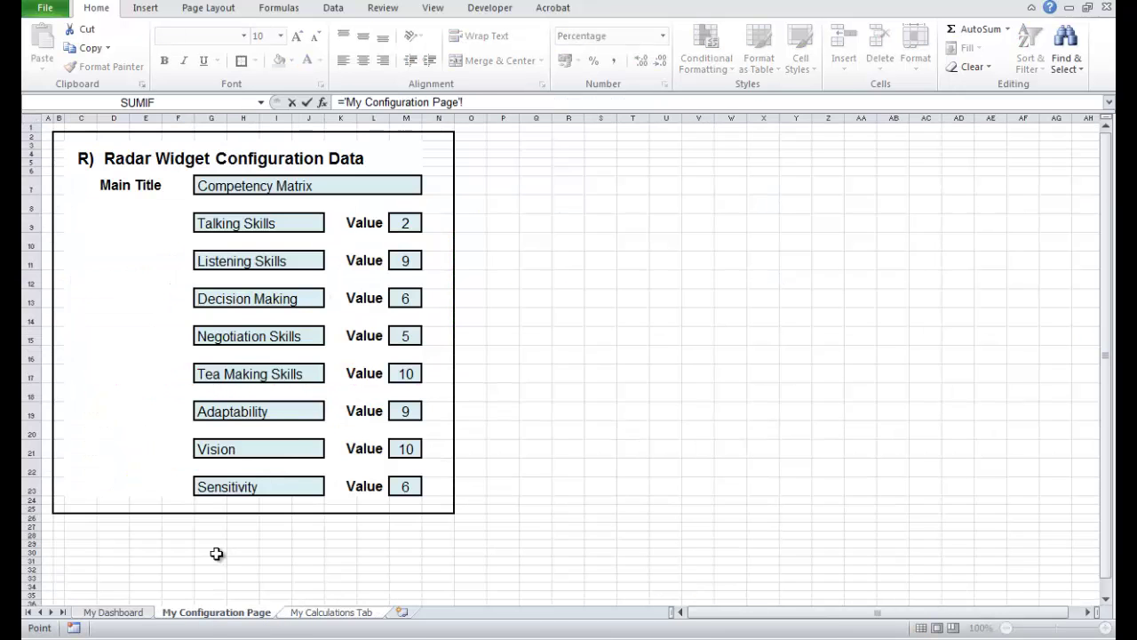
click(204, 415)
key(Return)
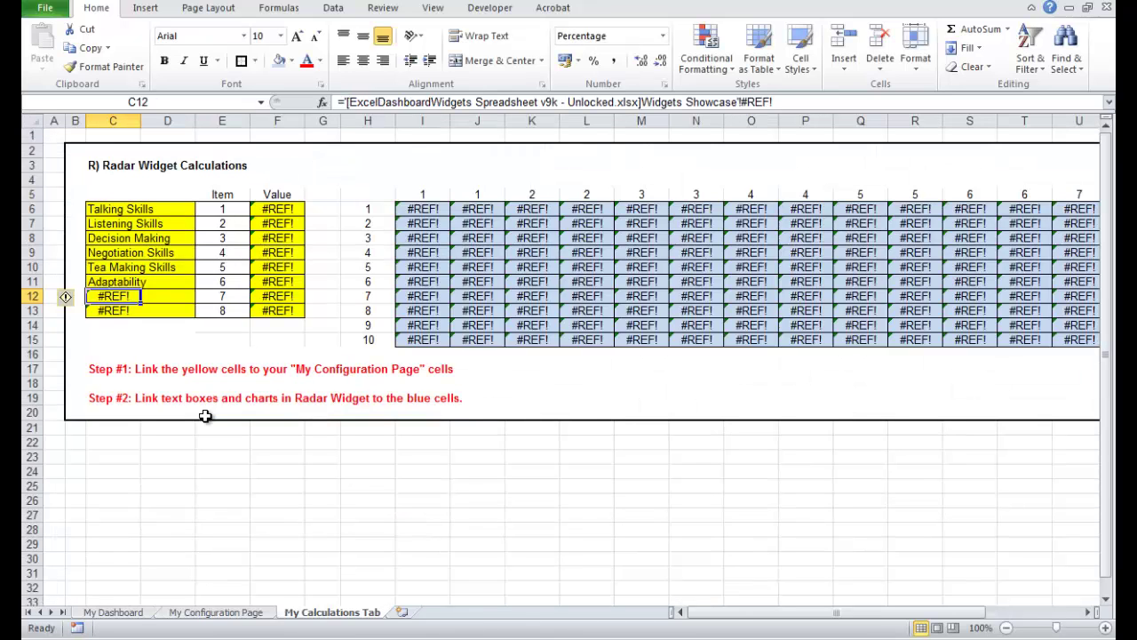
text(=)
click(209, 613)
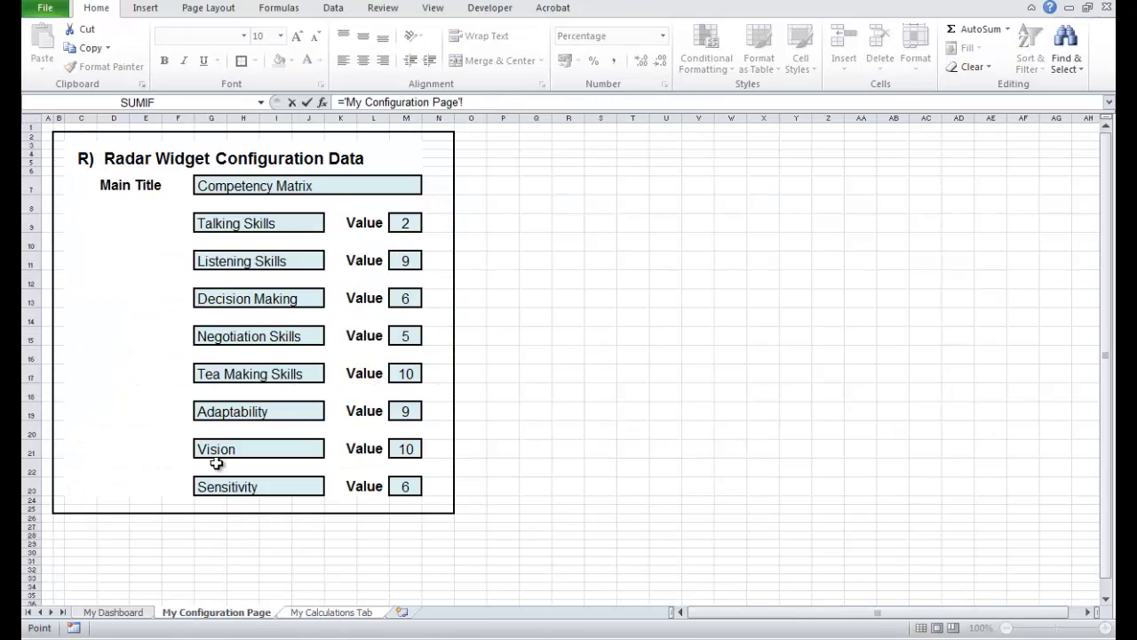
click(206, 449)
key(Return)
Link C13 on My Calculations Tab to Sensitivity (G23) on My Configuration Page.
text(=)
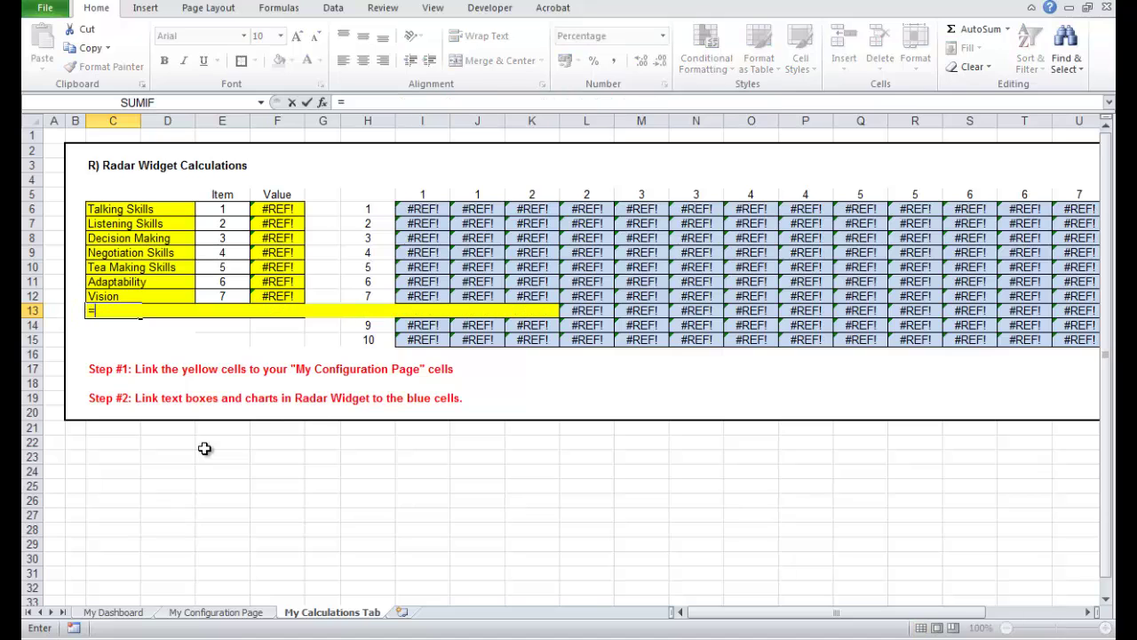
click(188, 615)
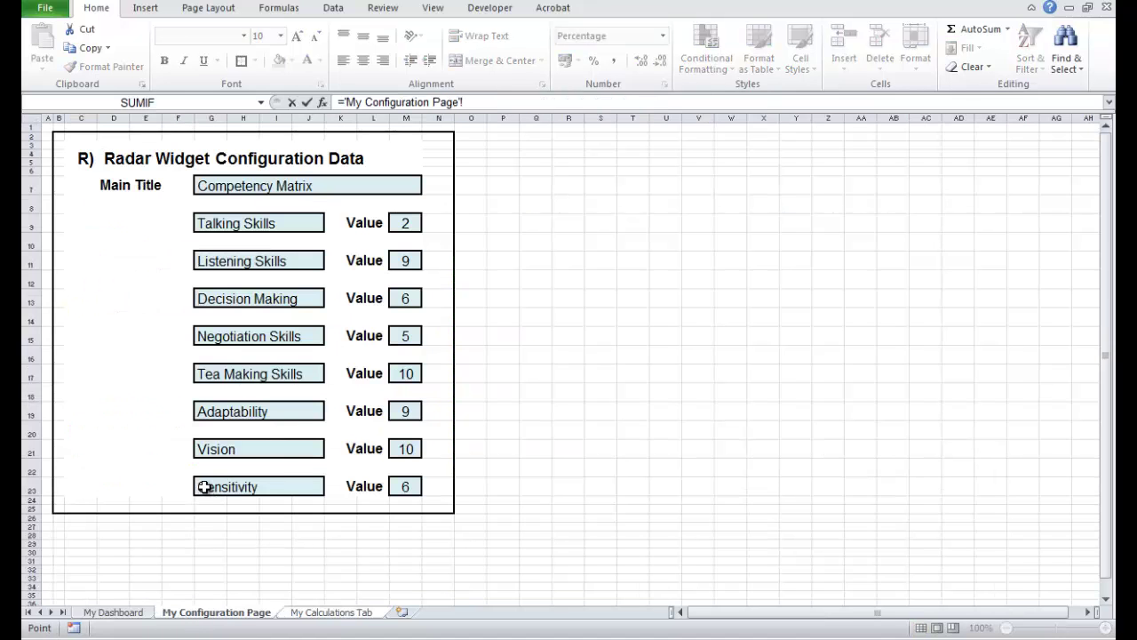
key(Return)
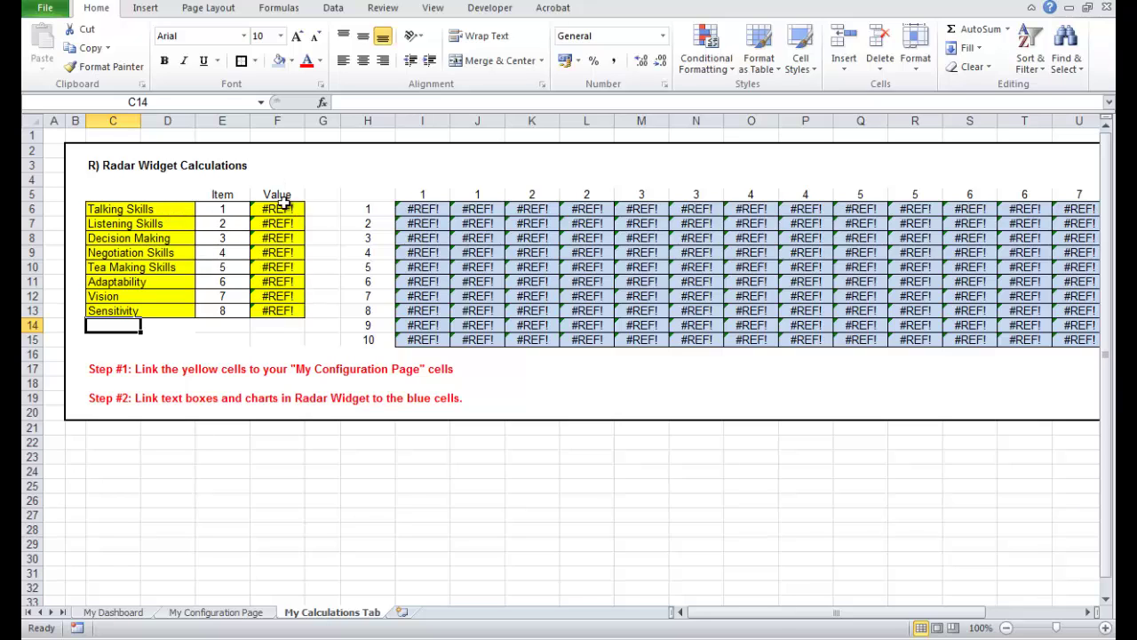
Link F6 and F7 on My Calculations Tab to the Talking Skills (M9) and Listening Skills (M11) values on My Configuration Page.
click(282, 208)
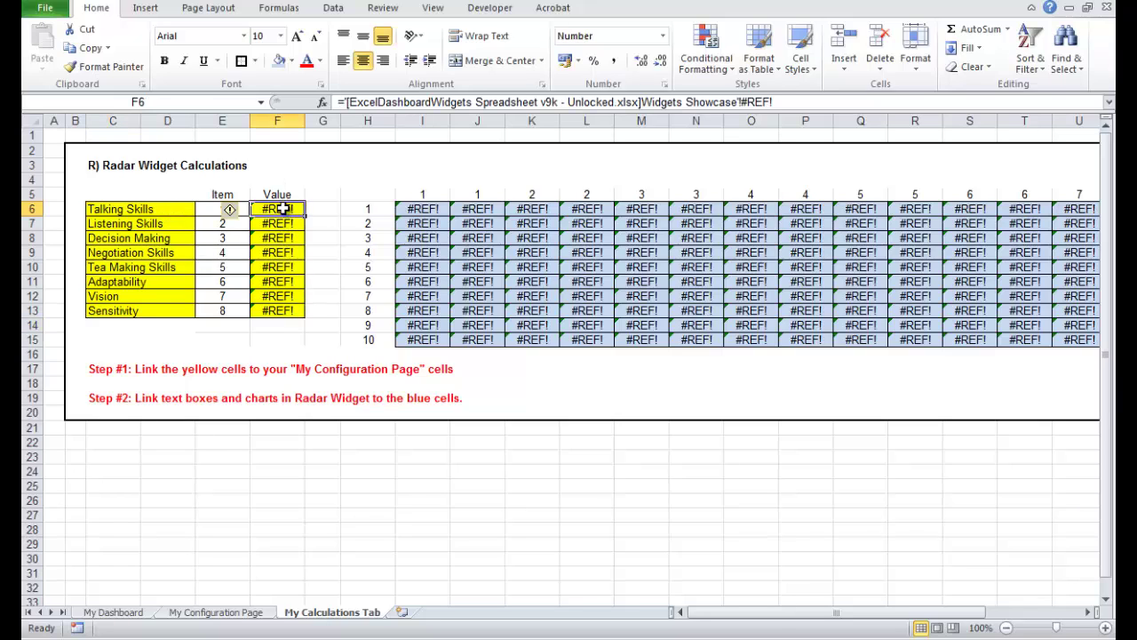
text(=)
click(218, 612)
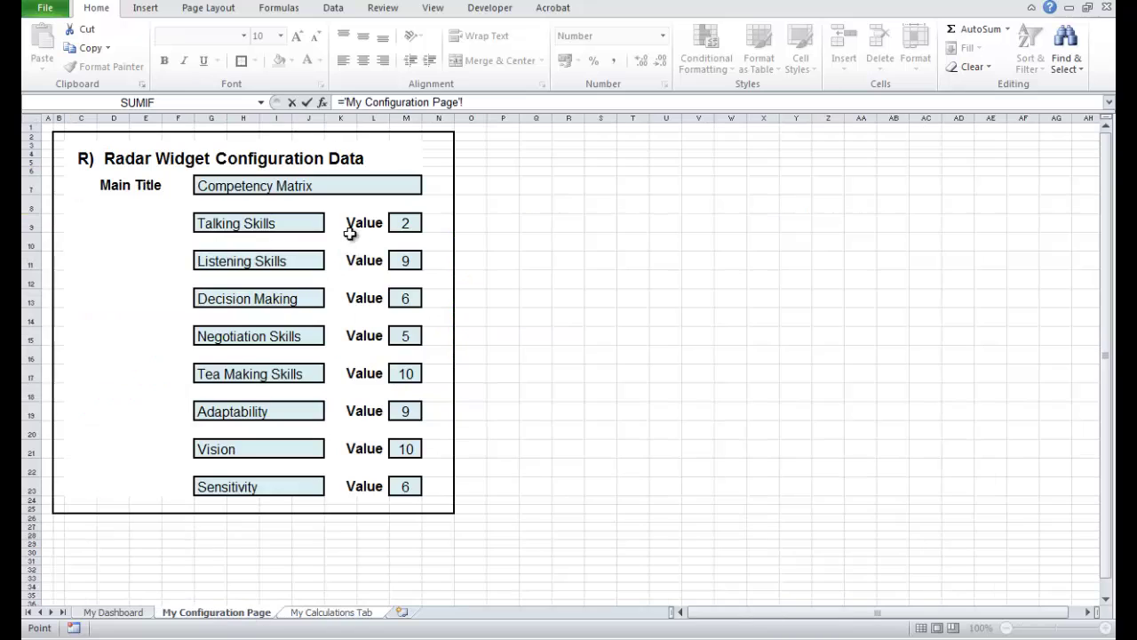
click(405, 224)
key(Return)
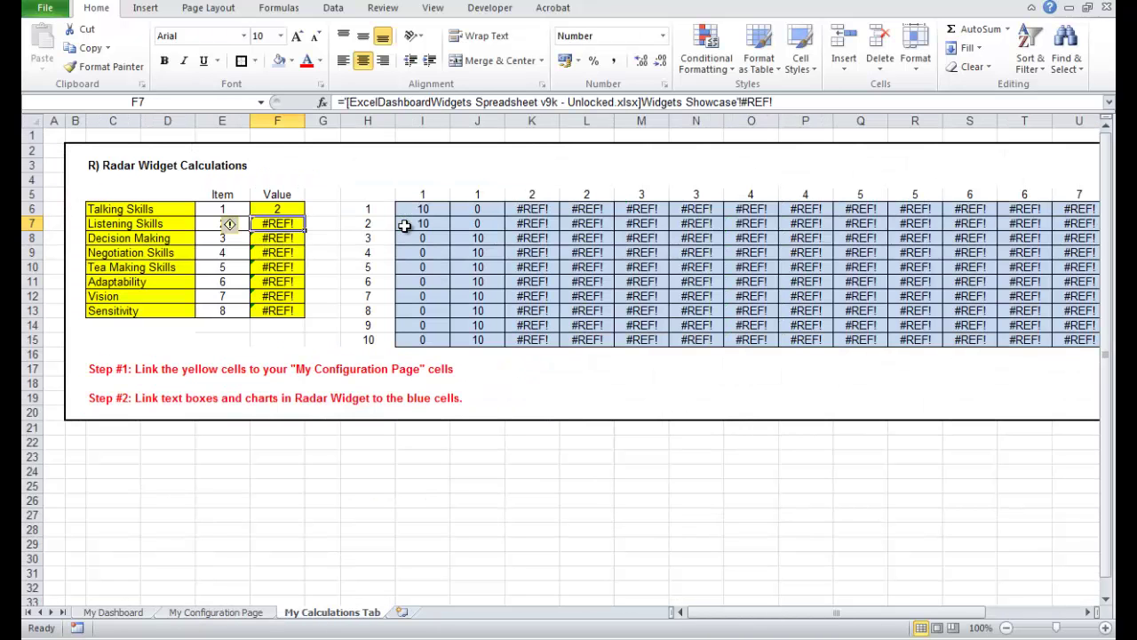
text(=)
click(225, 615)
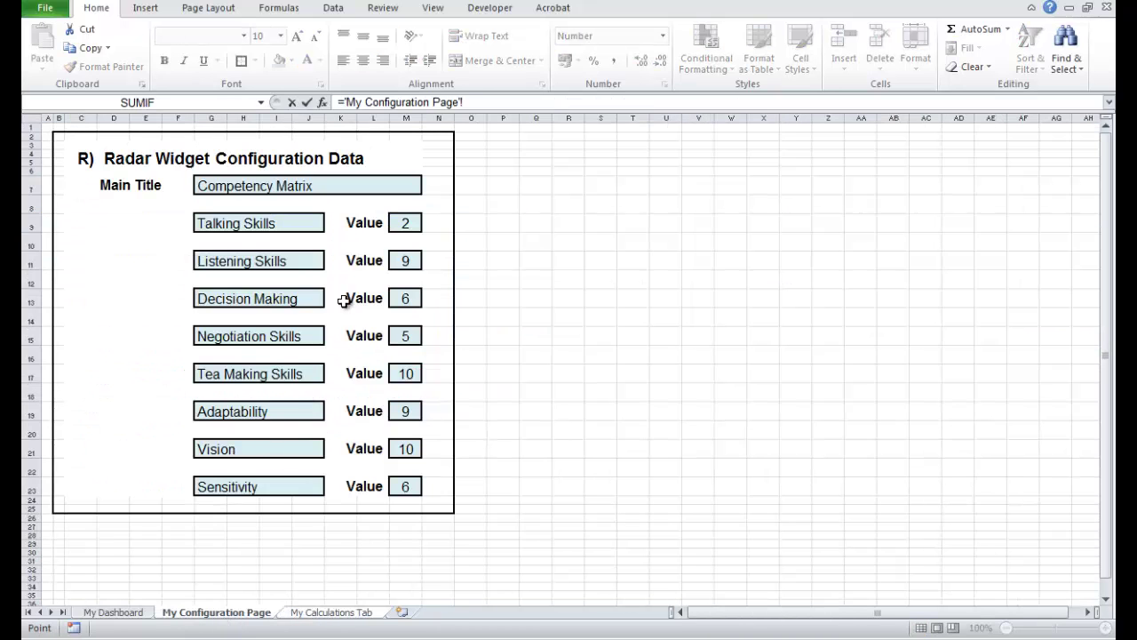
click(406, 259)
key(Return)
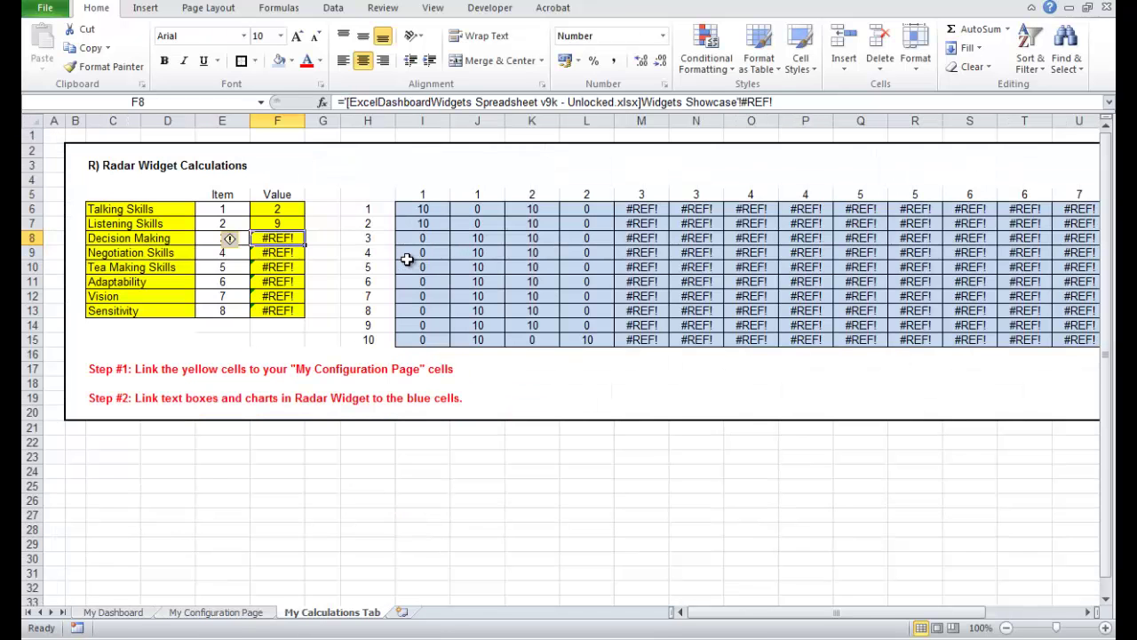
Link F8 and F9 on My Calculations Tab to the Decision Making (M13) and Negotiation Skills (M15) values on My Configuration Page.
text(=)
click(210, 614)
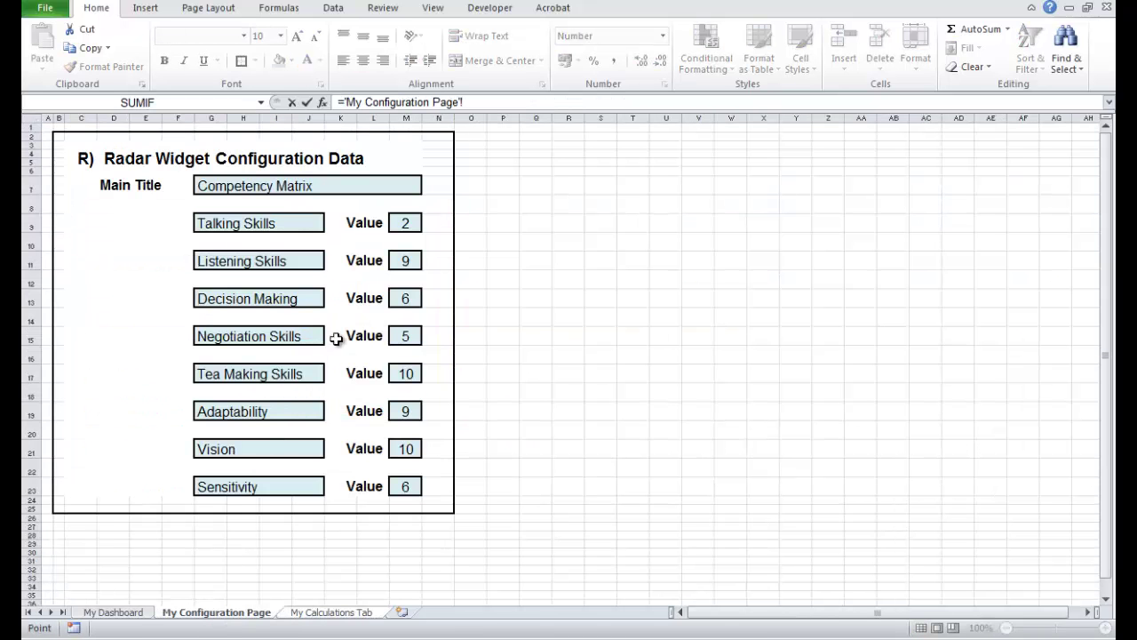
click(409, 297)
key(Return)
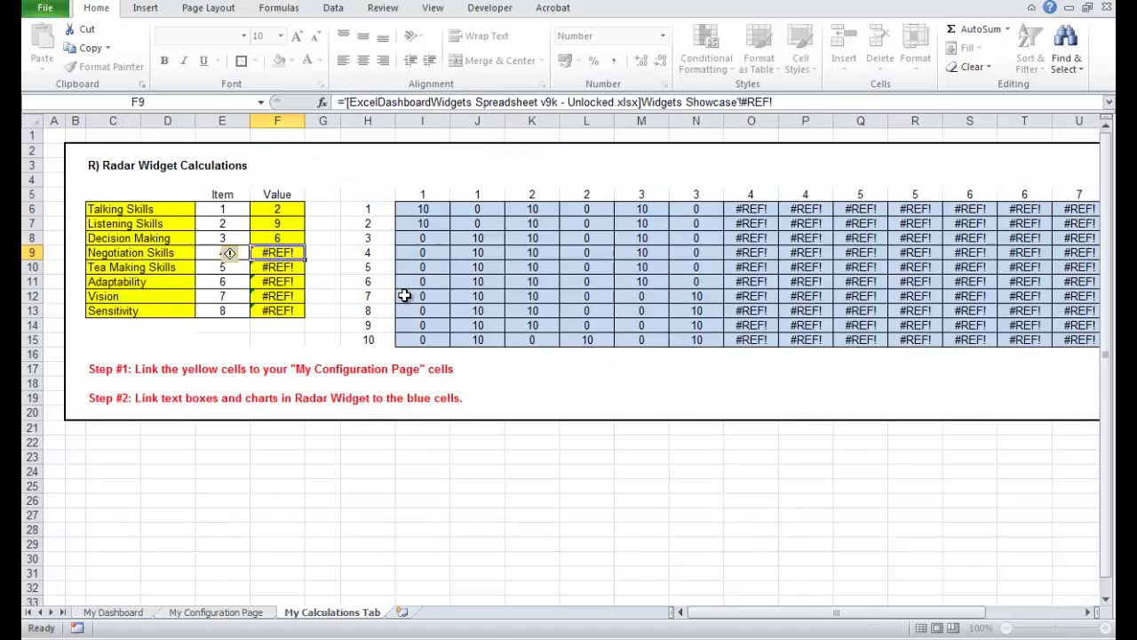
text(=)
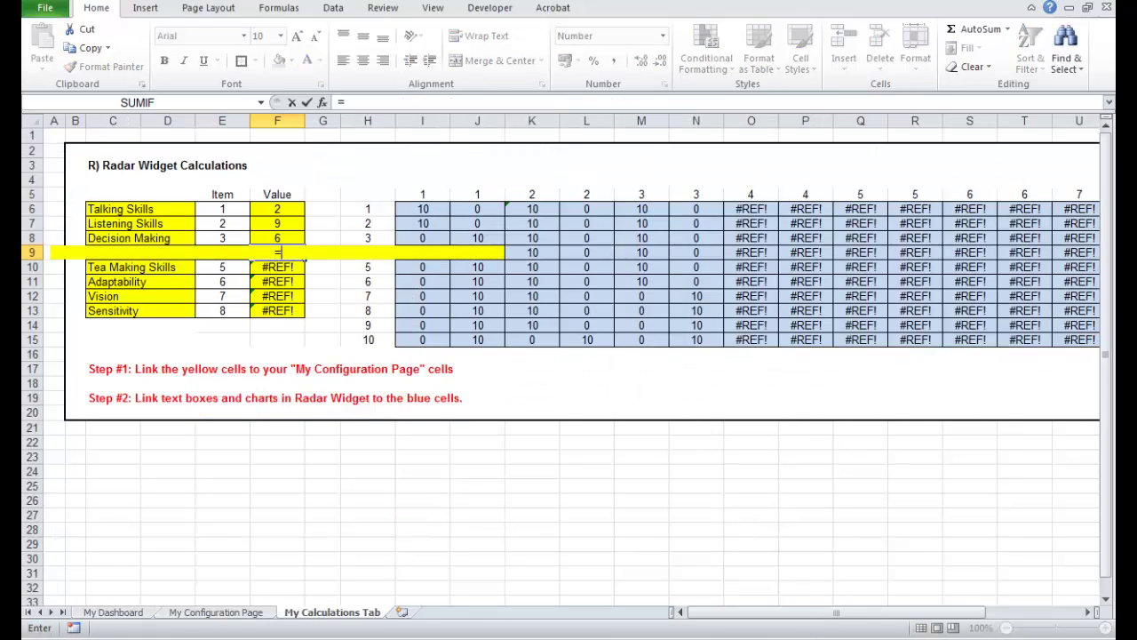
click(235, 614)
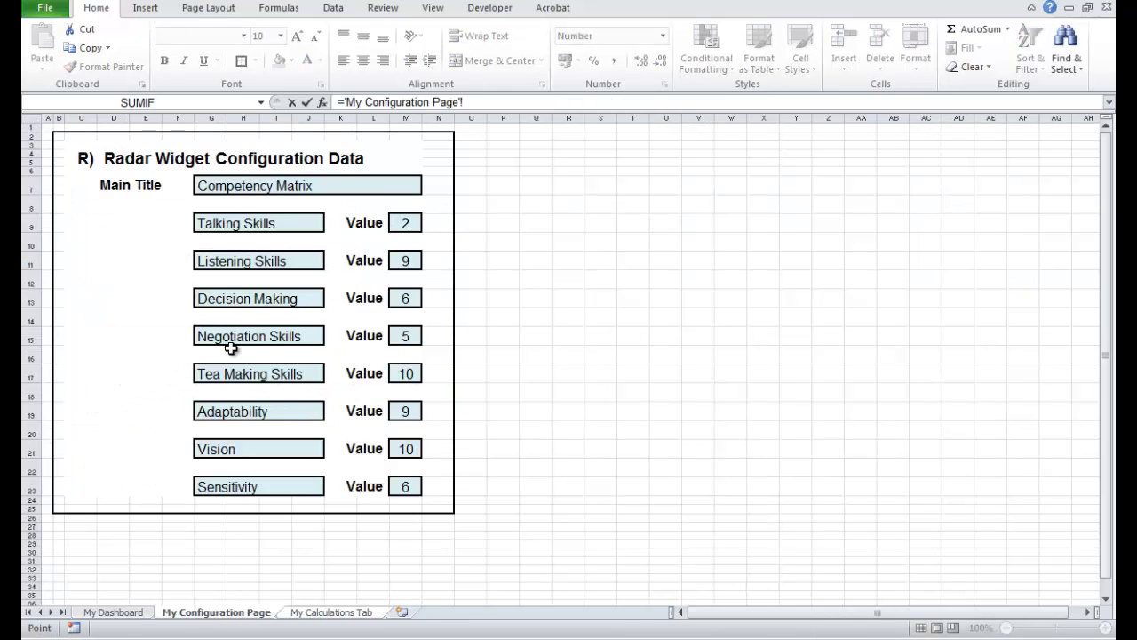
click(400, 335)
key(Return)
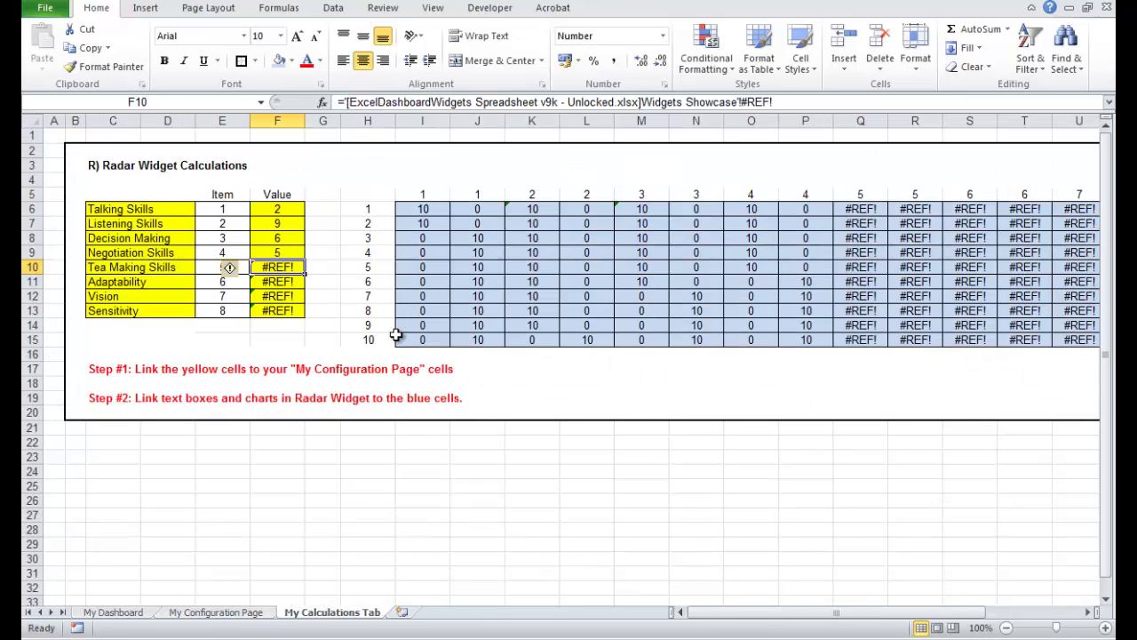
Link F10 and F11 on My Calculations Tab to the Tea Making Skills (M17) and Adaptability (M19) values on My Configuration Page.
text(=)
click(215, 613)
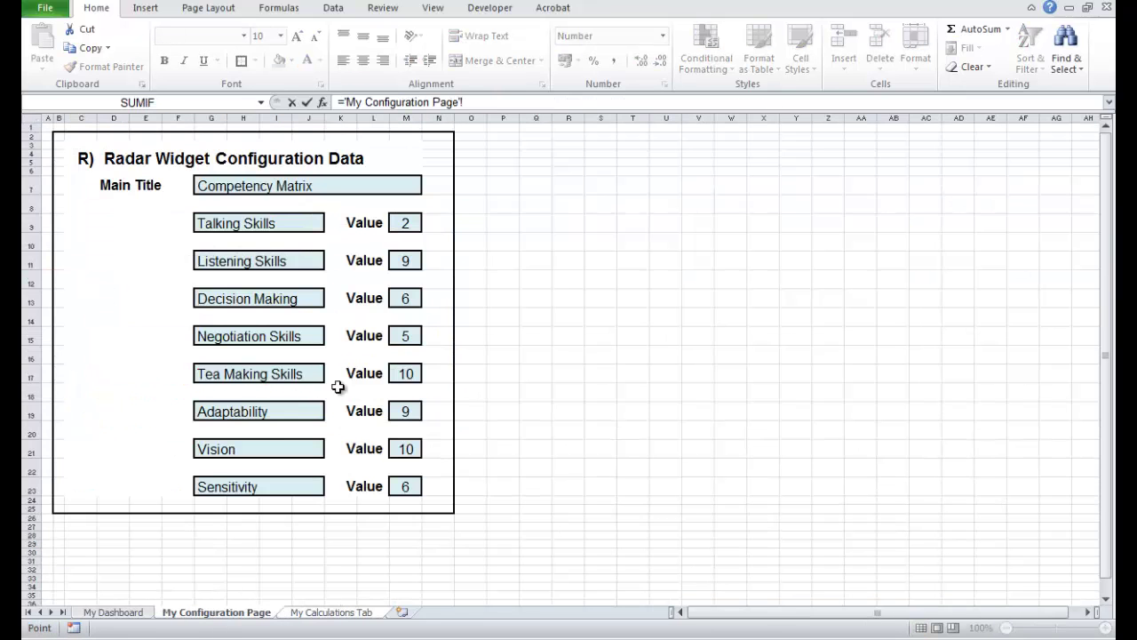
click(407, 374)
key(Return)
text(=)
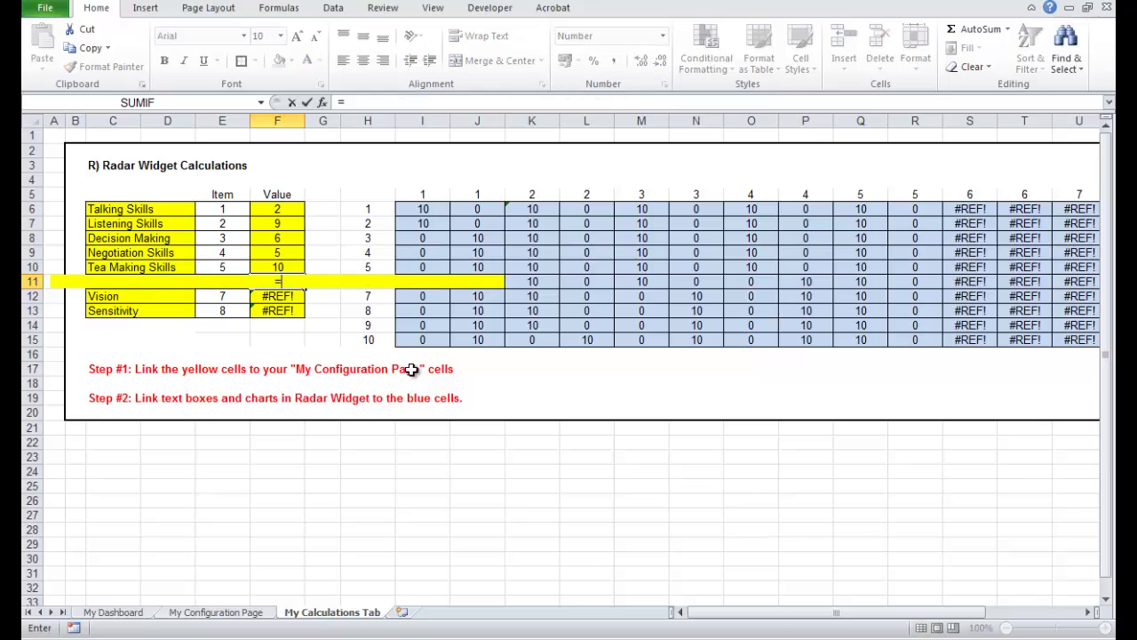
click(253, 612)
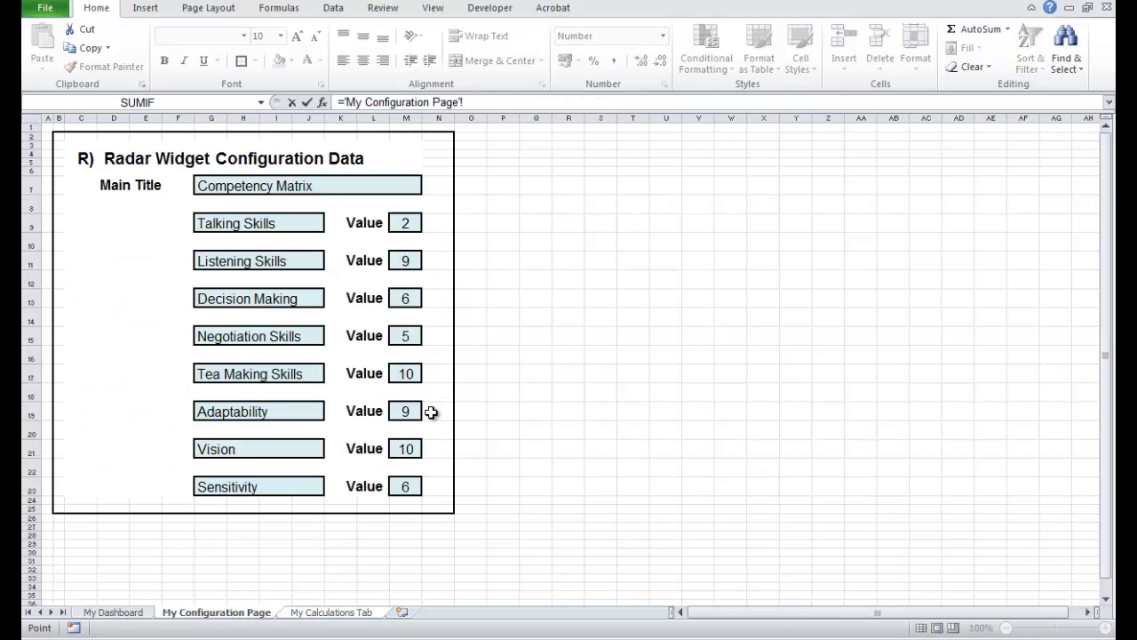
click(414, 410)
key(Return)
Link F12 and F13 on My Calculations Tab to the Vision (M21) and Sensitivity (M23) values on My Configuration Page.
text(=)
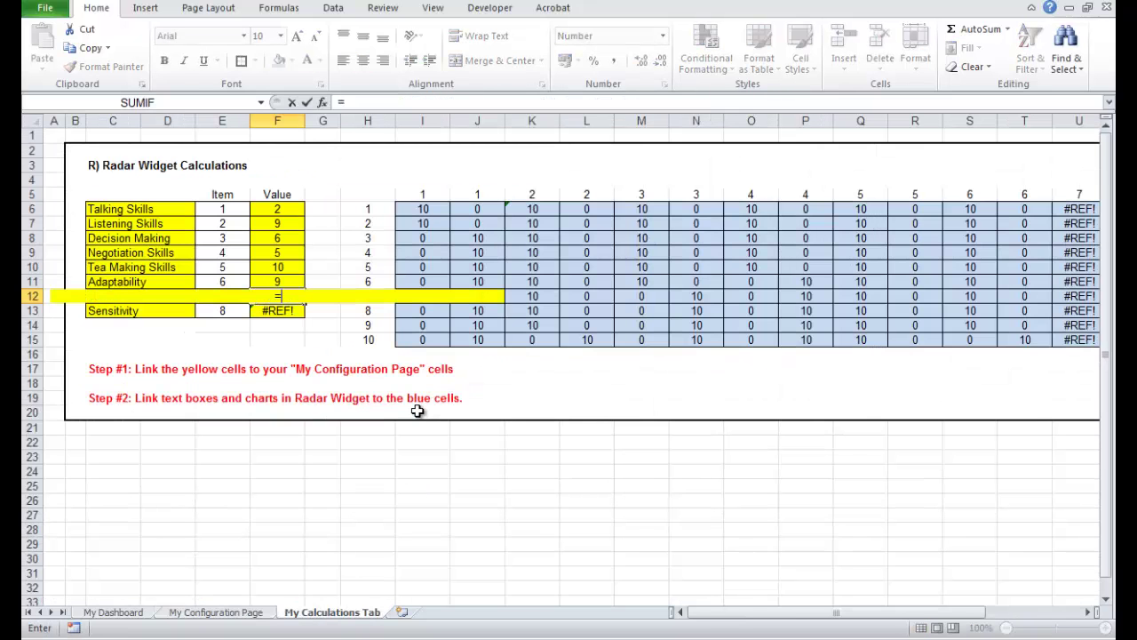
click(211, 612)
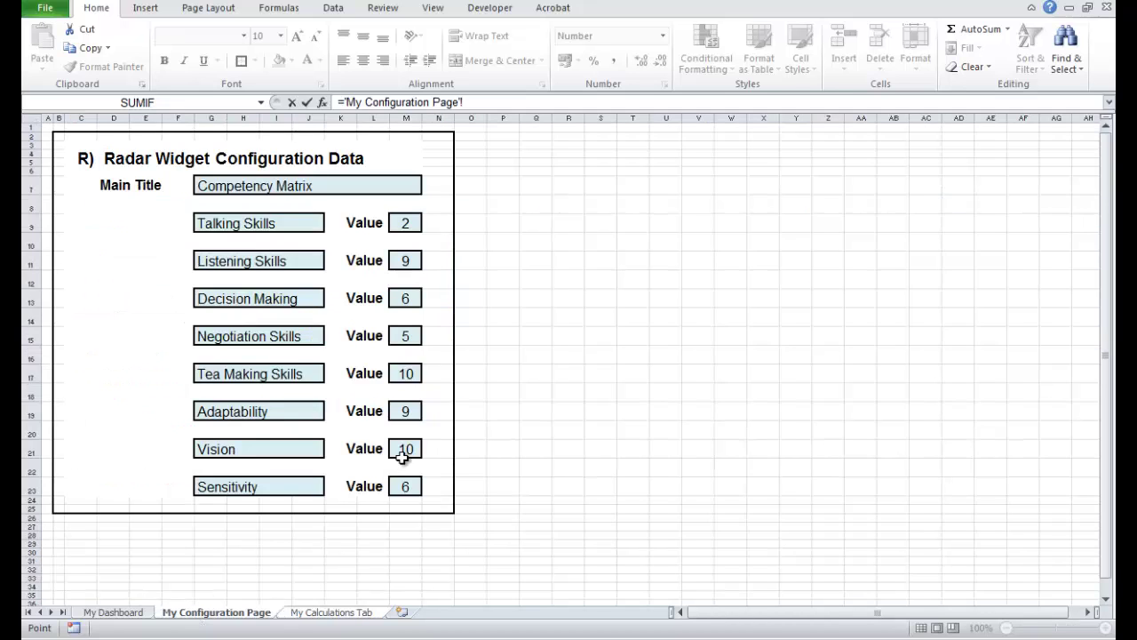
key(Return)
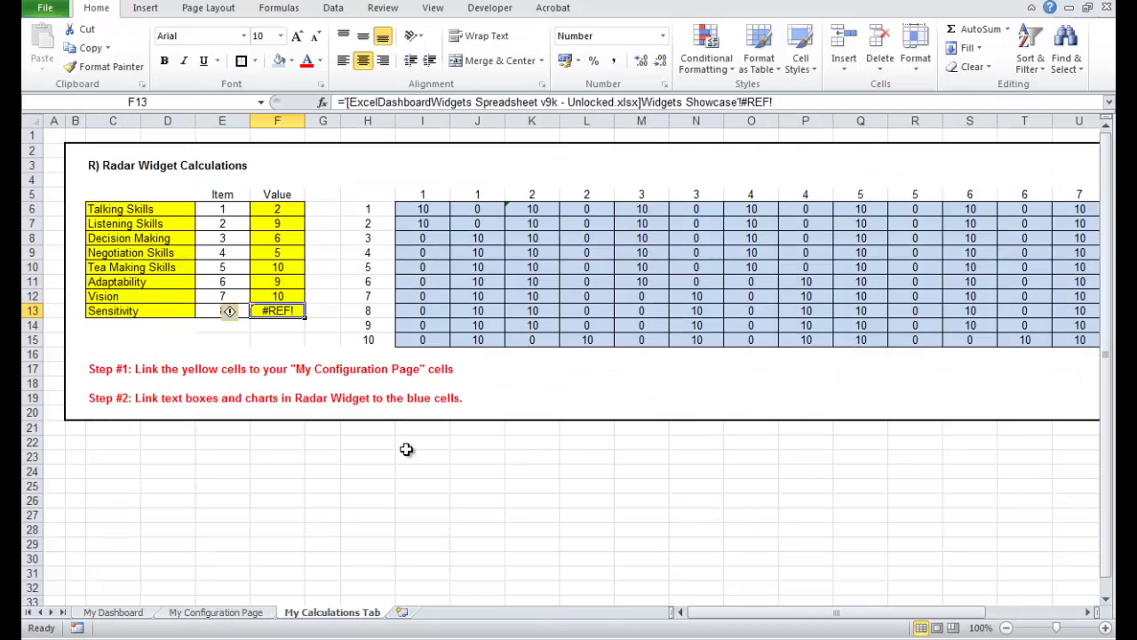
text(=)
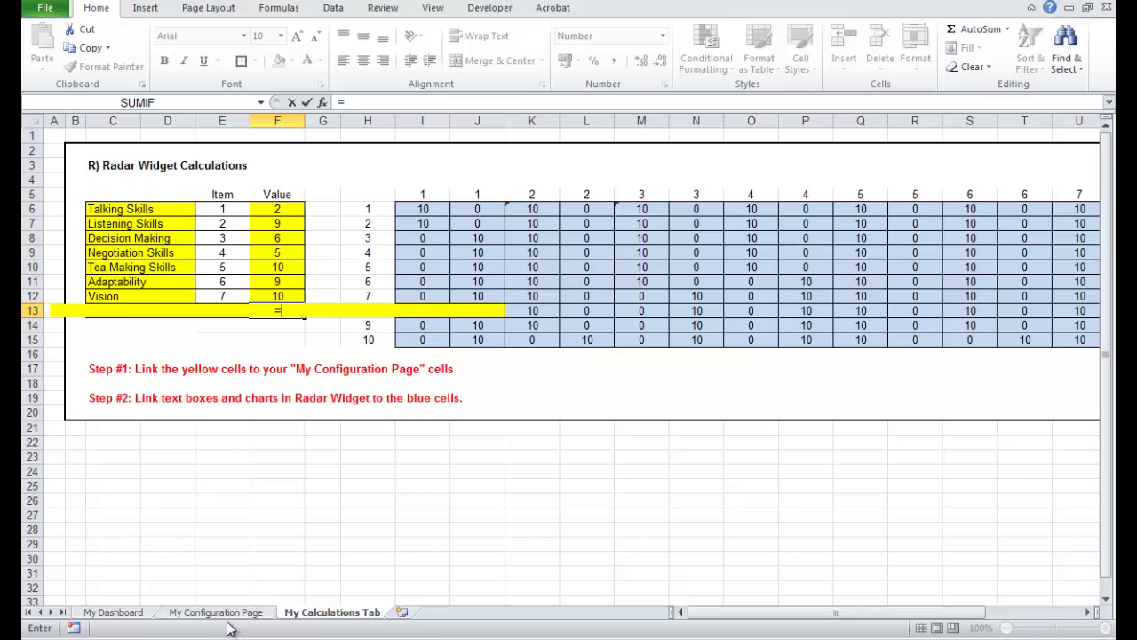
click(222, 613)
click(402, 486)
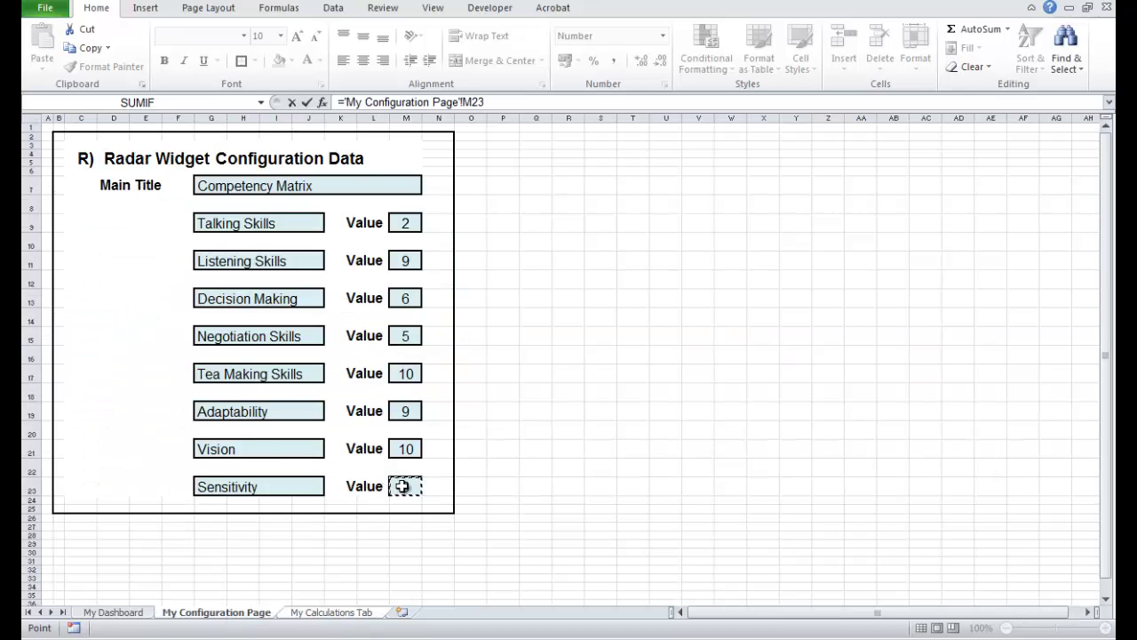
key(Return)
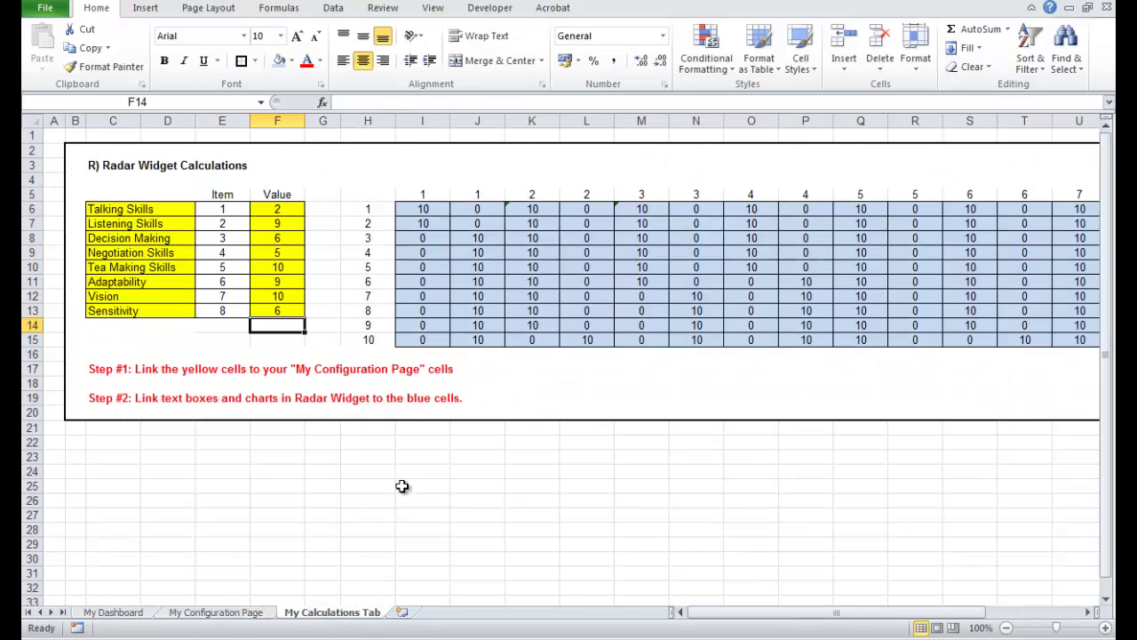
click(444, 469)
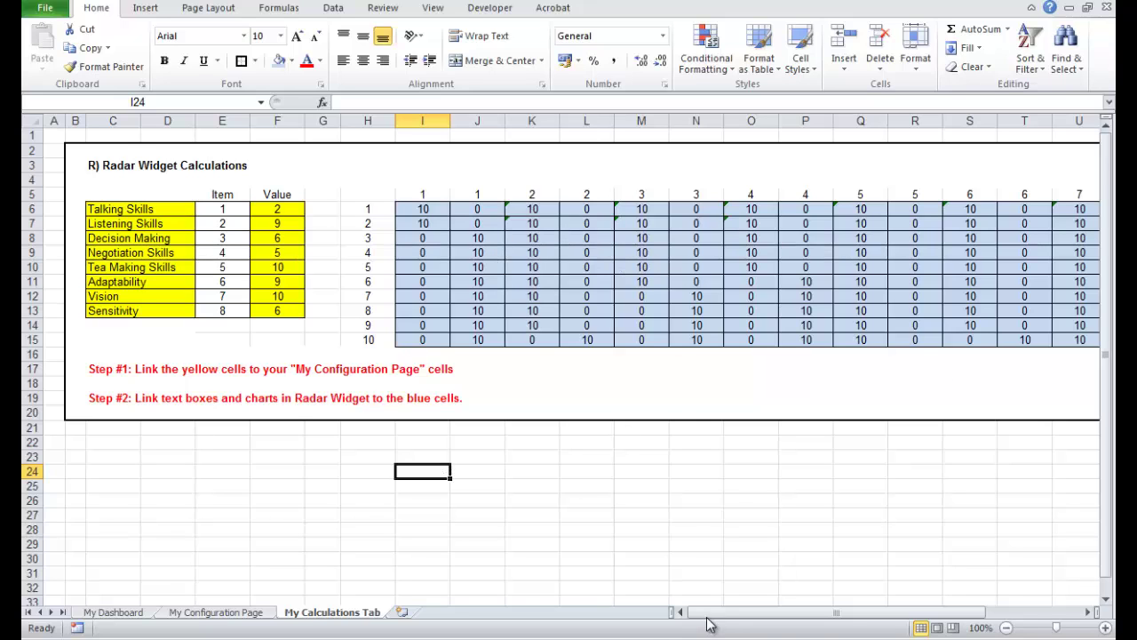
drag(708, 617, 755, 625)
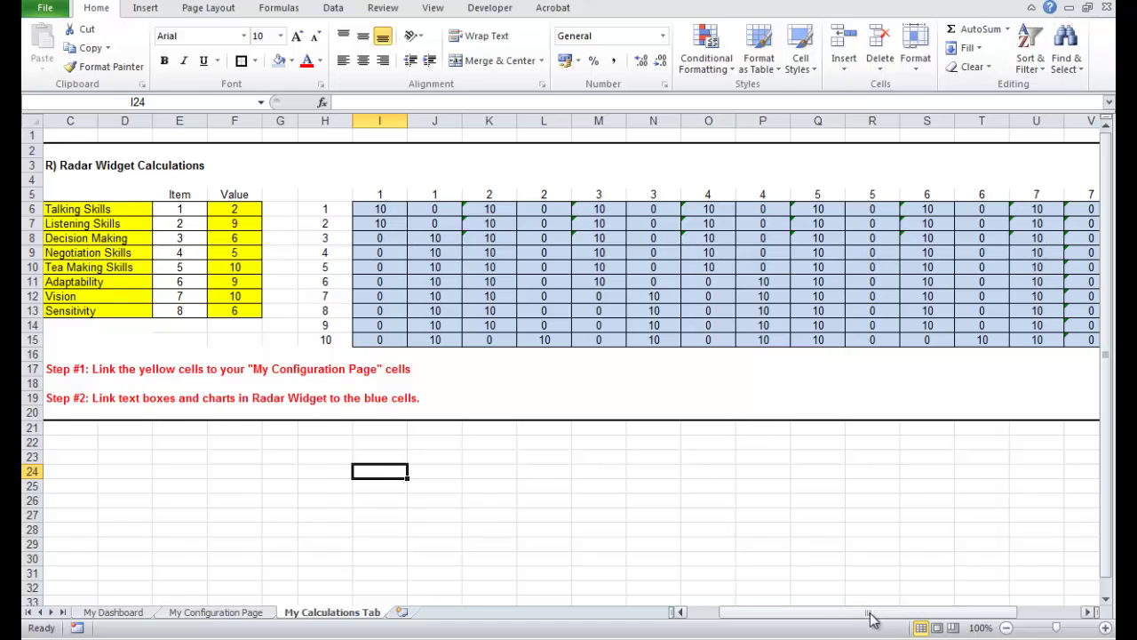
drag(871, 619, 839, 619)
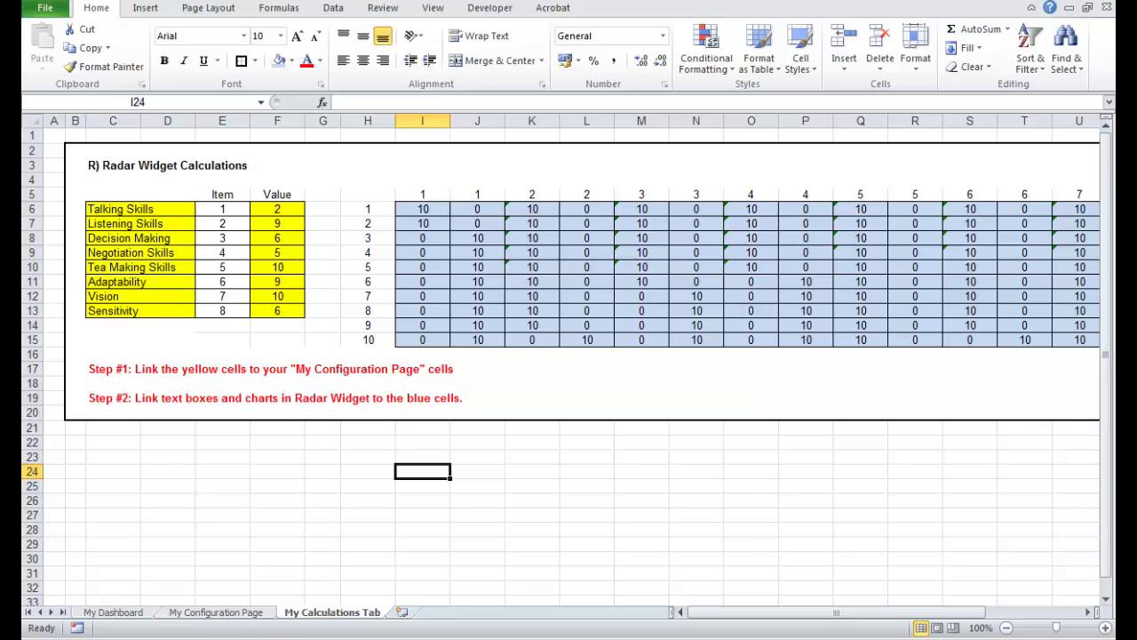
Inspect the cell link behind the Leadership Skills text box of the radar widget on My Dashboard.
click(118, 612)
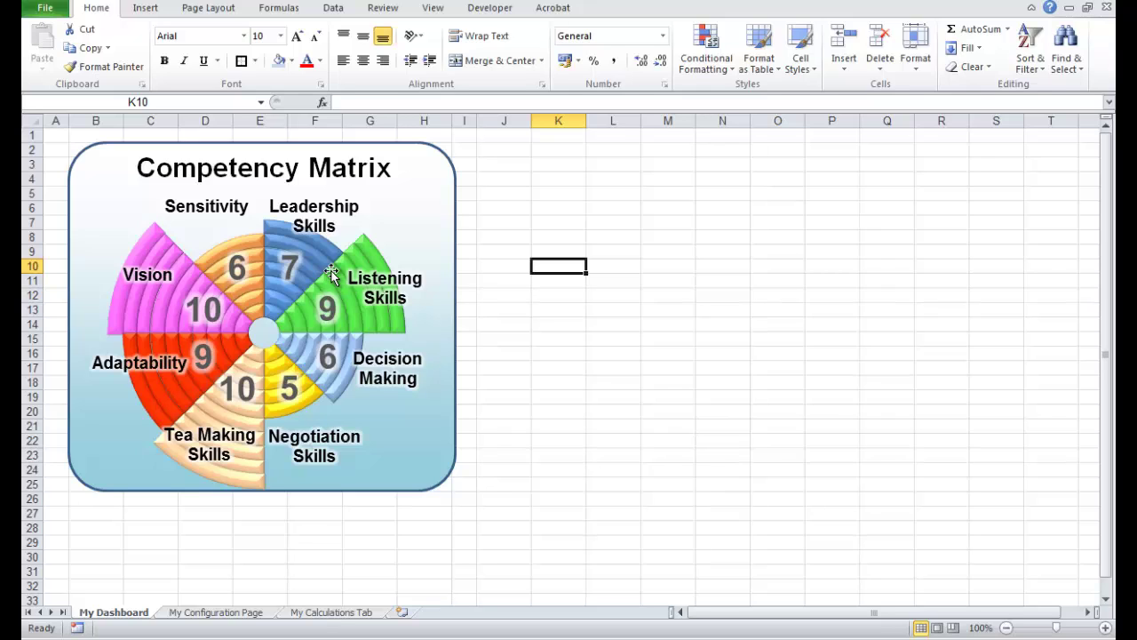
click(629, 445)
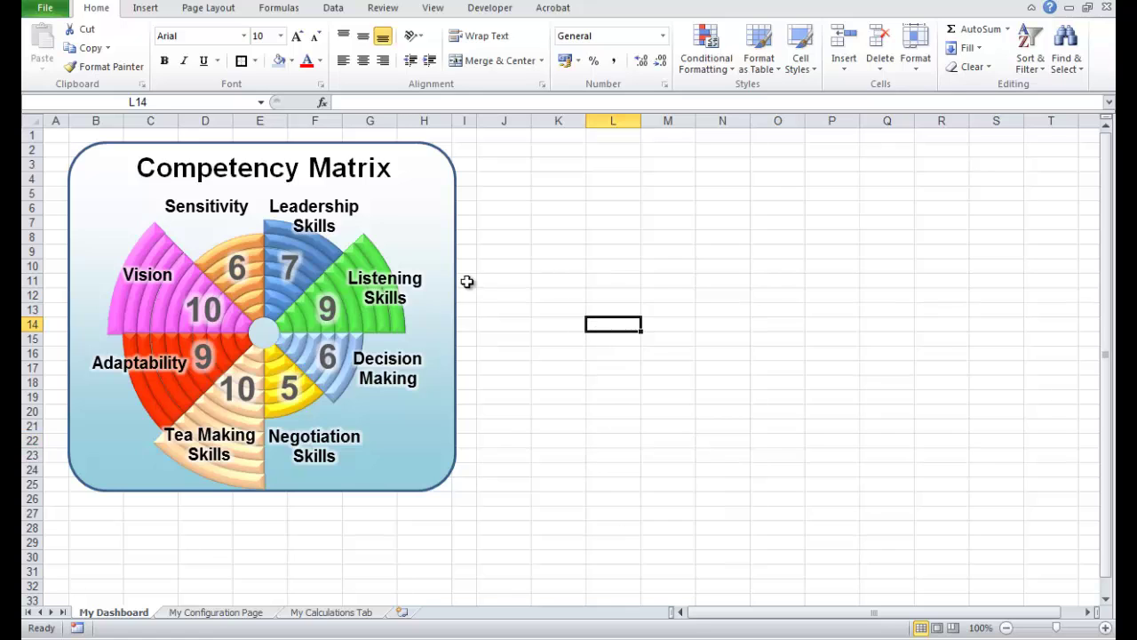
click(320, 212)
click(315, 213)
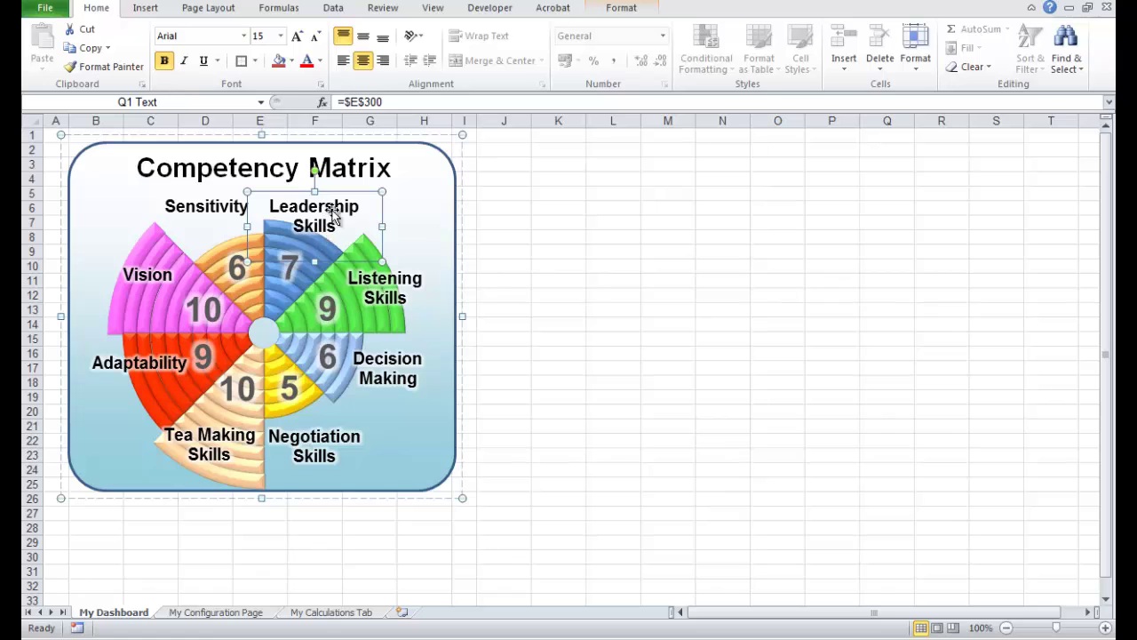
click(612, 252)
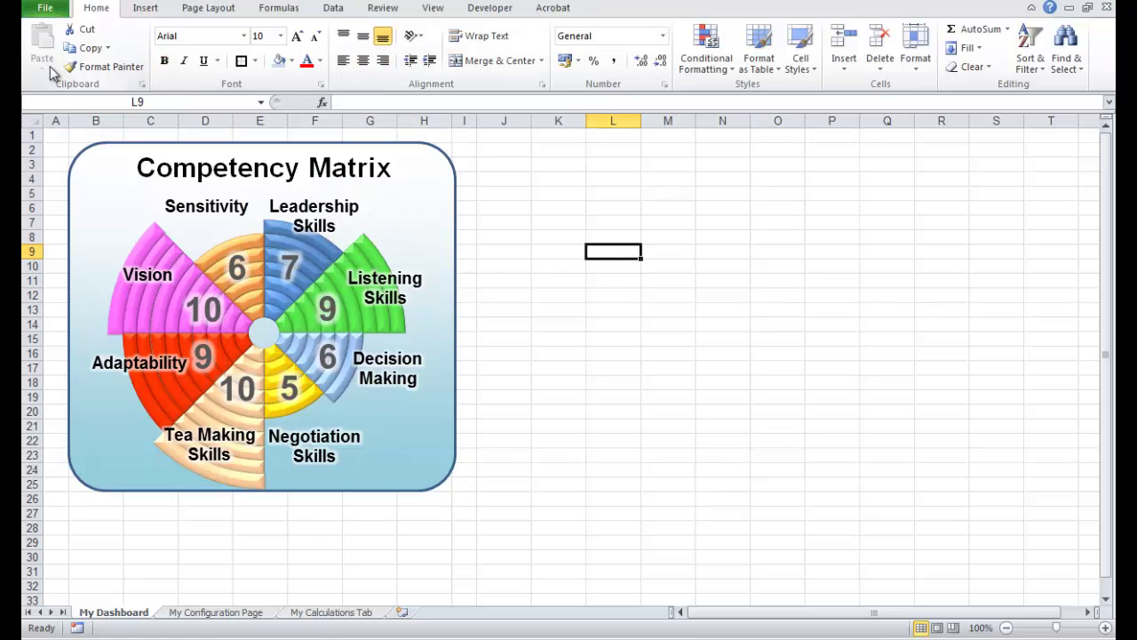
Display the list of all shapes on My Dashboard, including the radar widget's text boxes and chart.
click(454, 201)
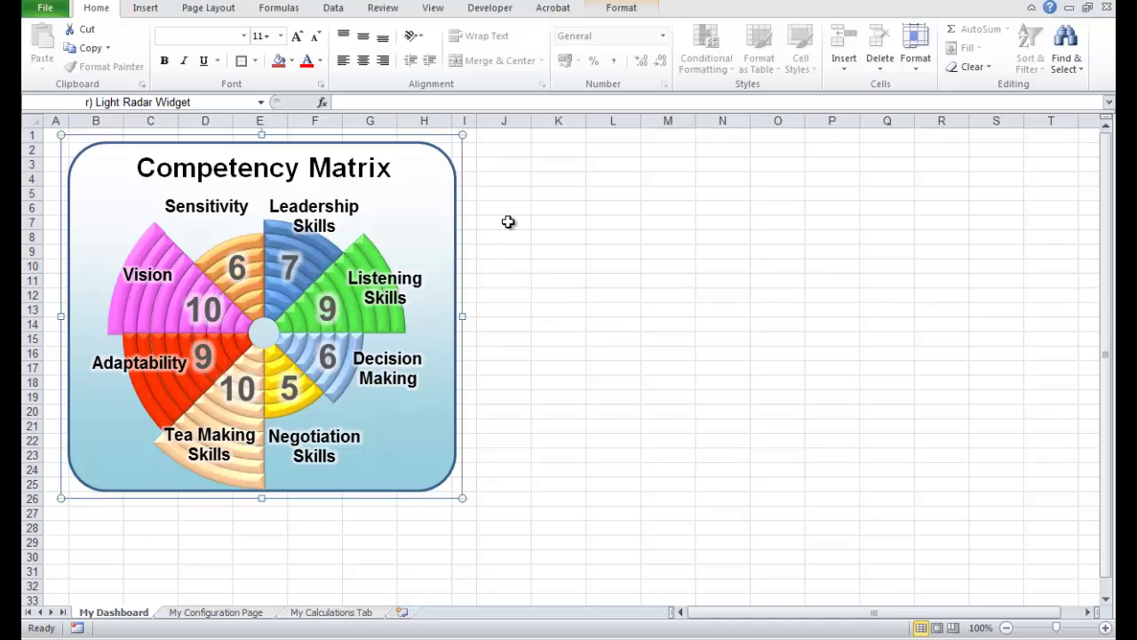
click(1066, 53)
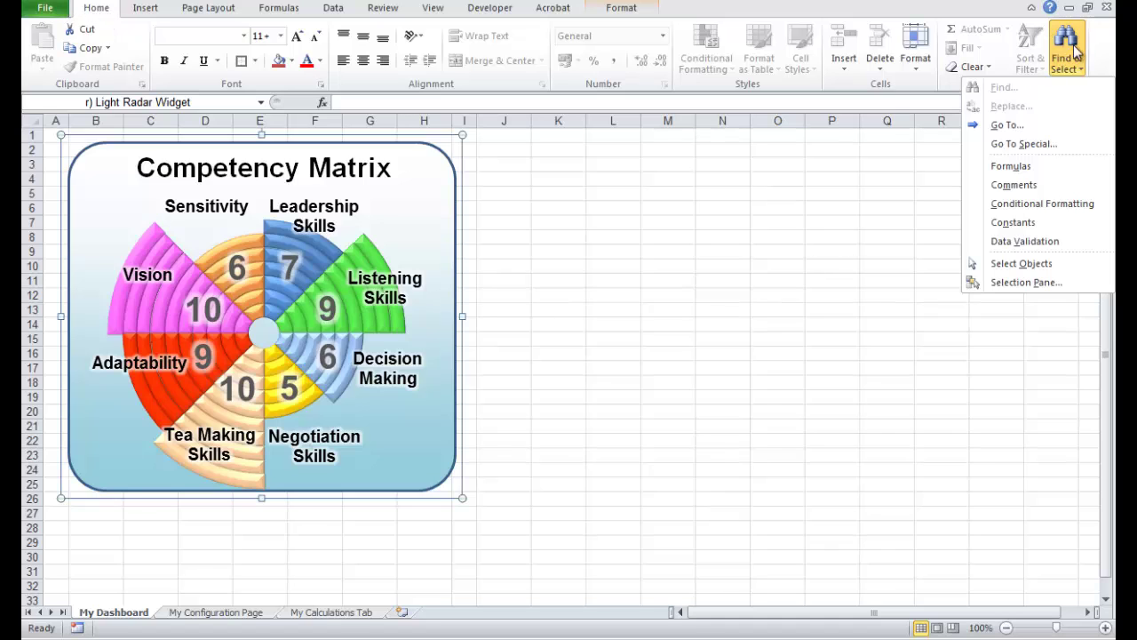
click(1032, 283)
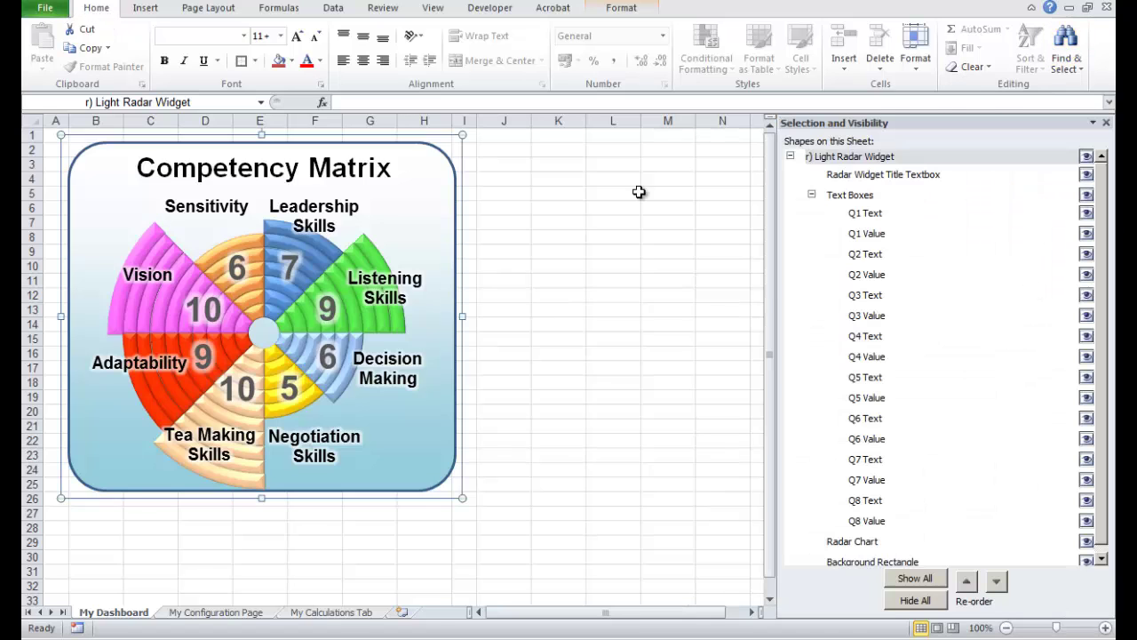
click(657, 268)
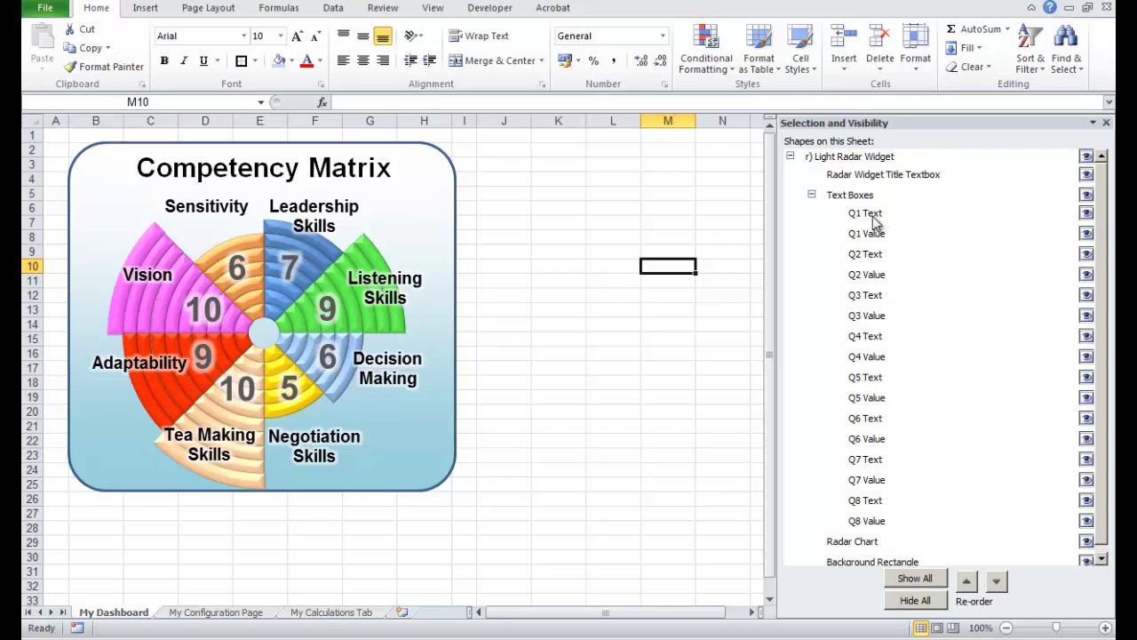
Link the Q1 Text box of the radar widget on My Dashboard to cell G9 on My Configuration Page.
click(867, 215)
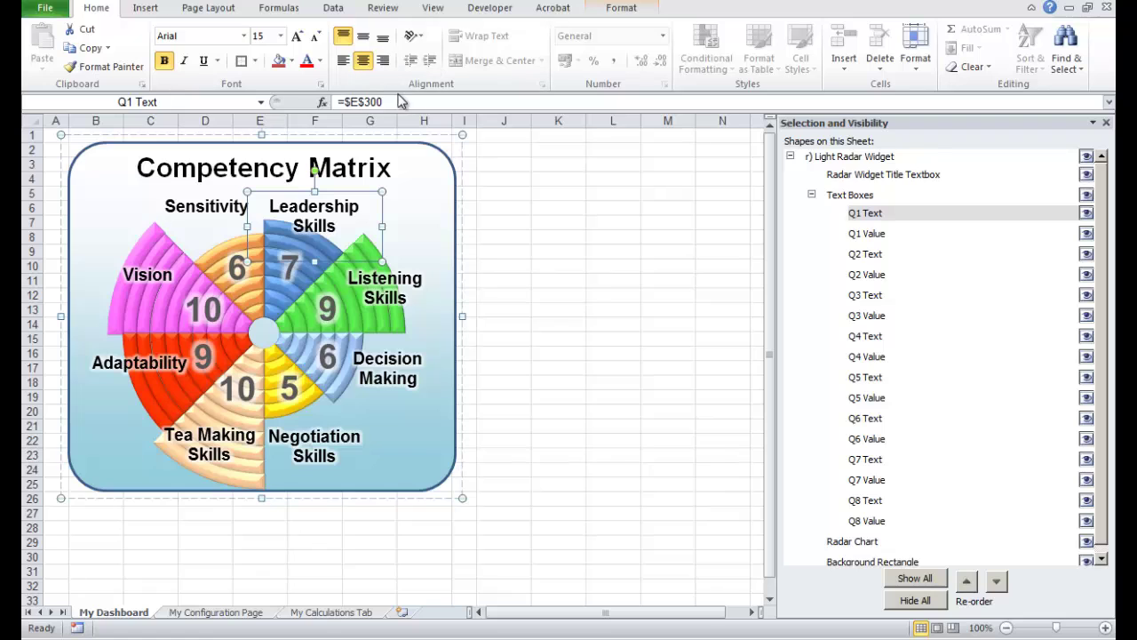
drag(386, 101, 321, 101)
text(=)
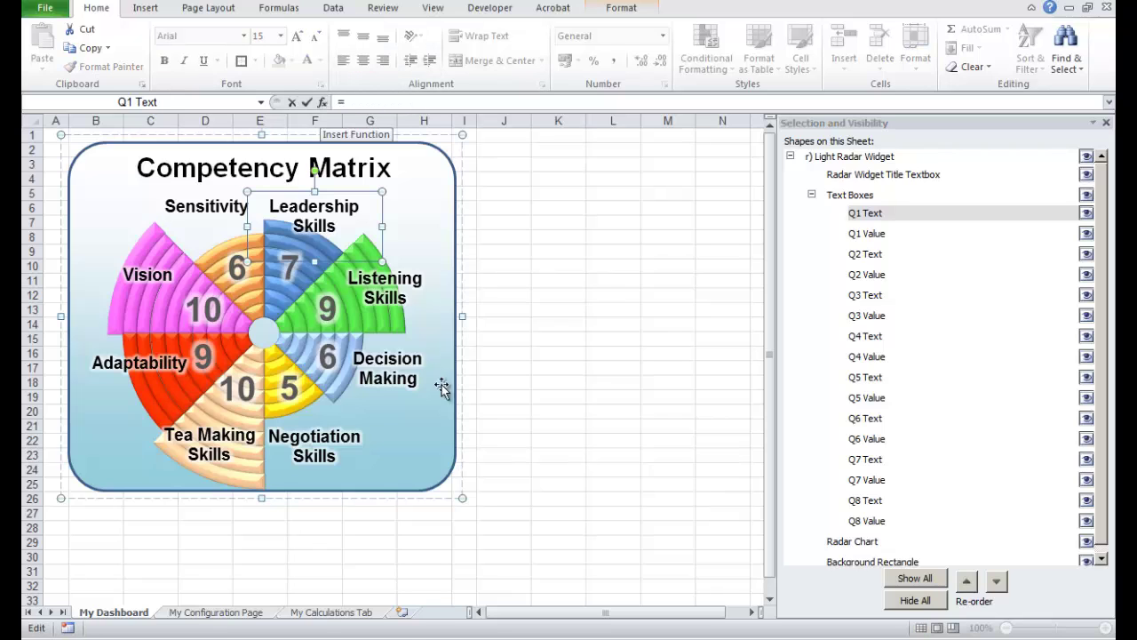
click(193, 613)
click(204, 223)
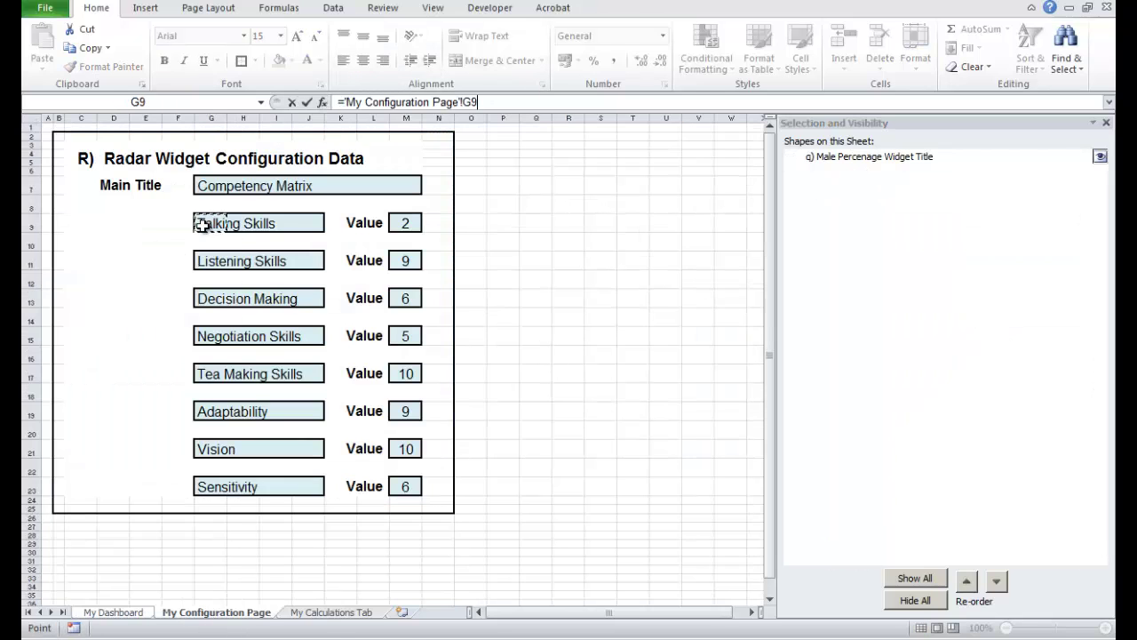
key(Return)
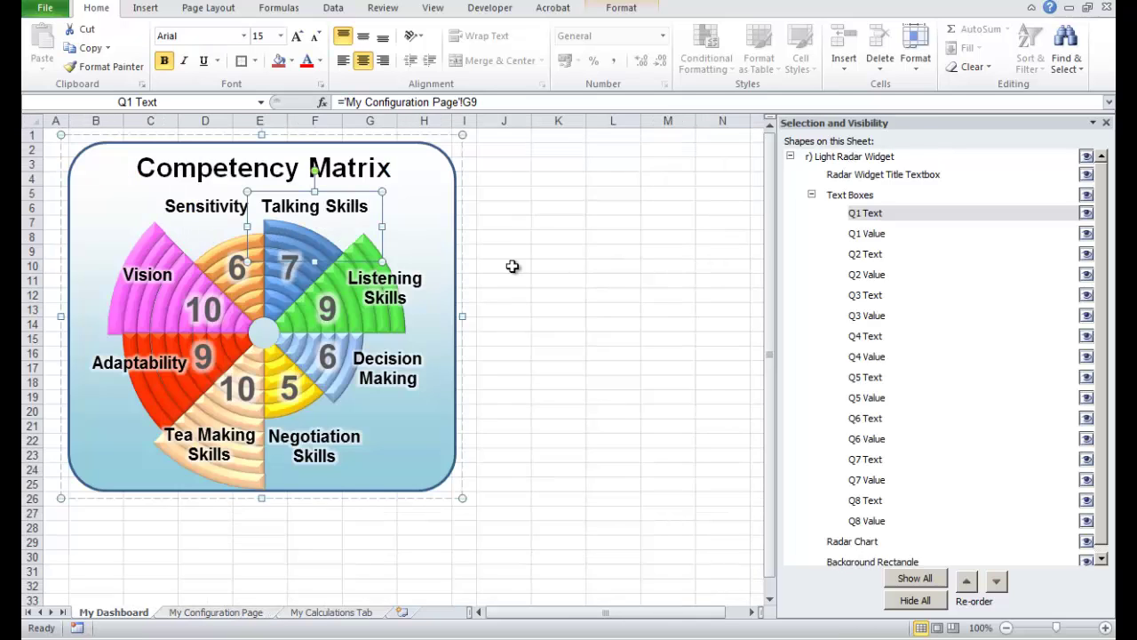
key(Escape)
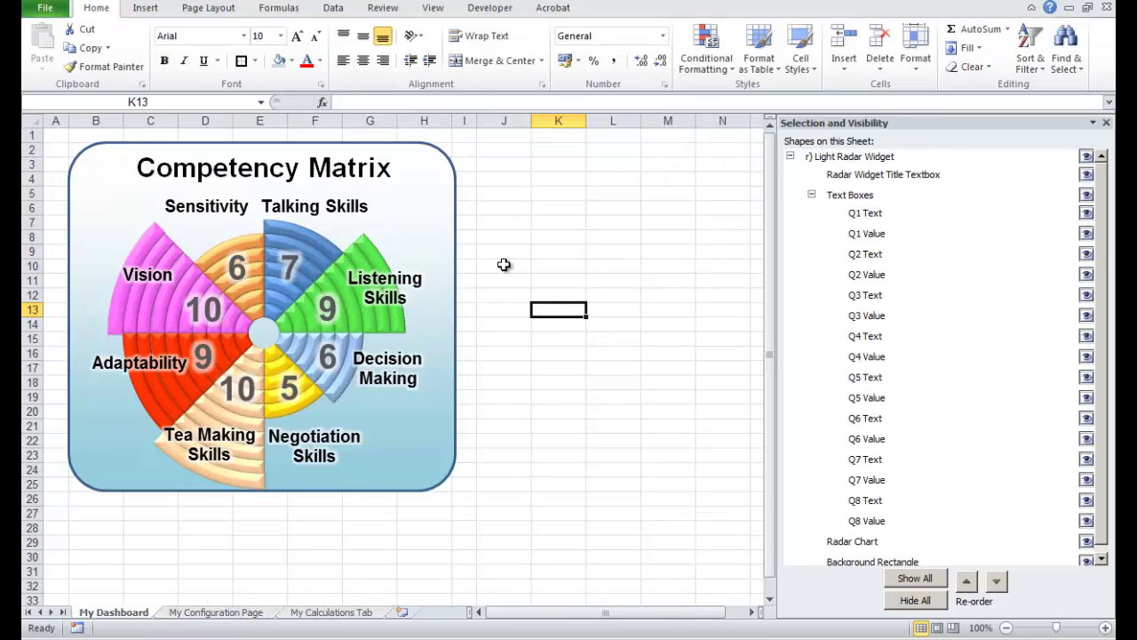
Rename the first skill label in G9 on My Configuration Page as "Driving Skills".
click(197, 613)
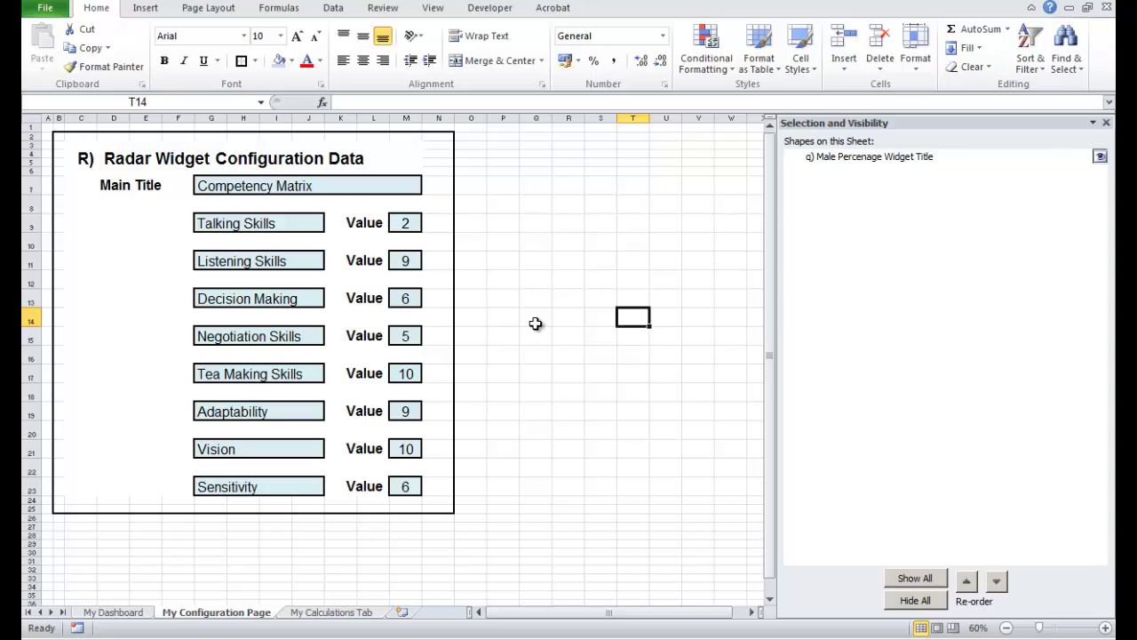
click(494, 284)
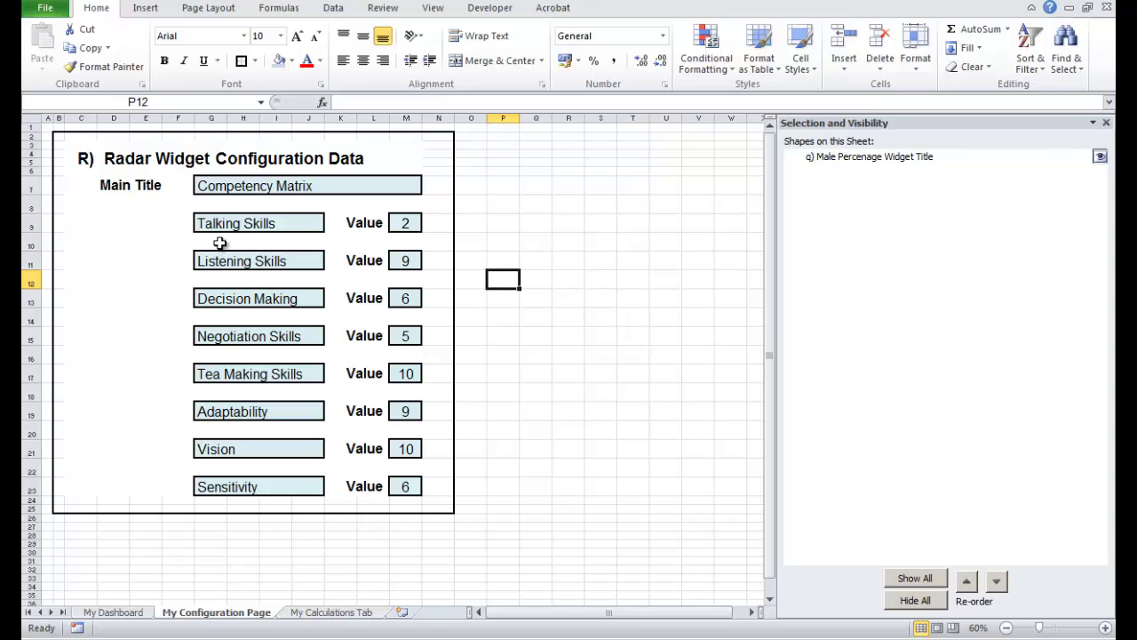
click(222, 224)
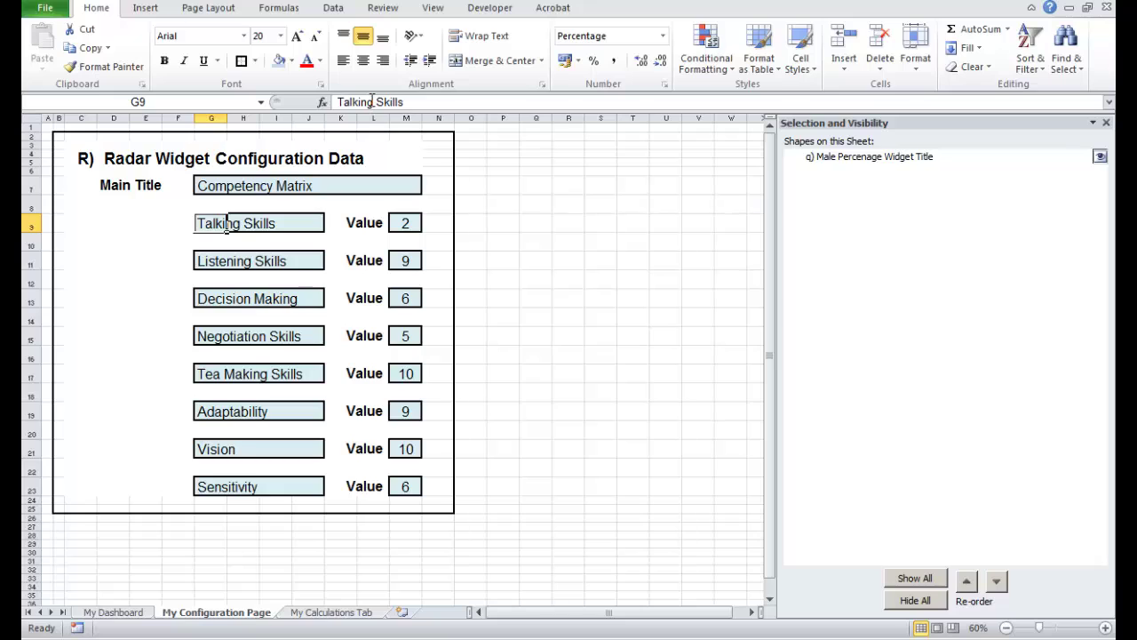
drag(414, 104, 334, 102)
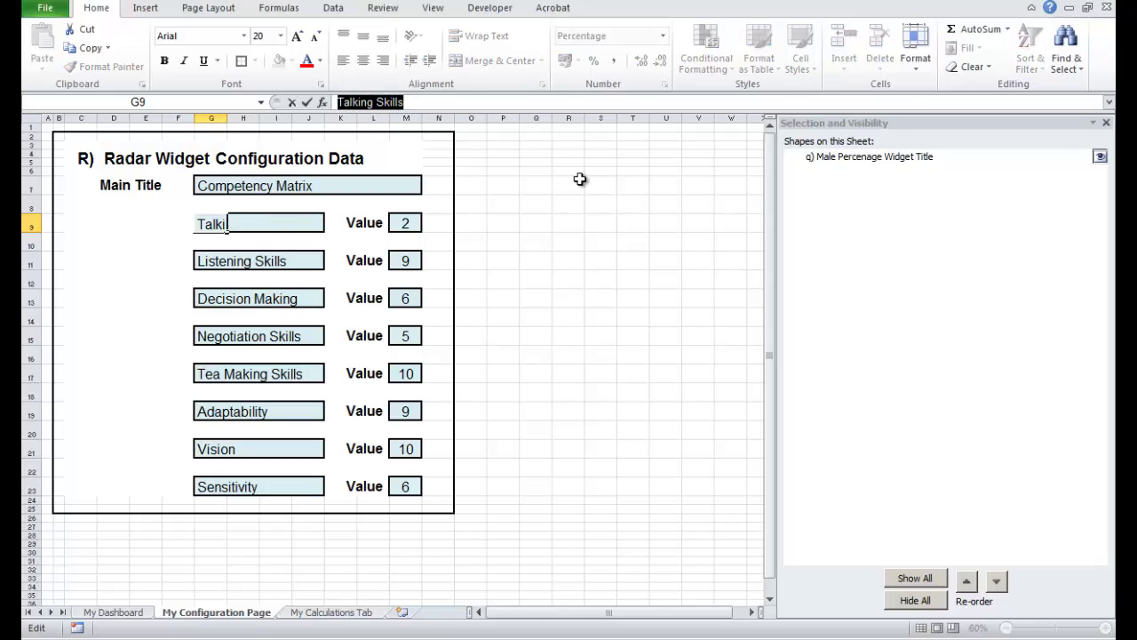
text(Driving S)
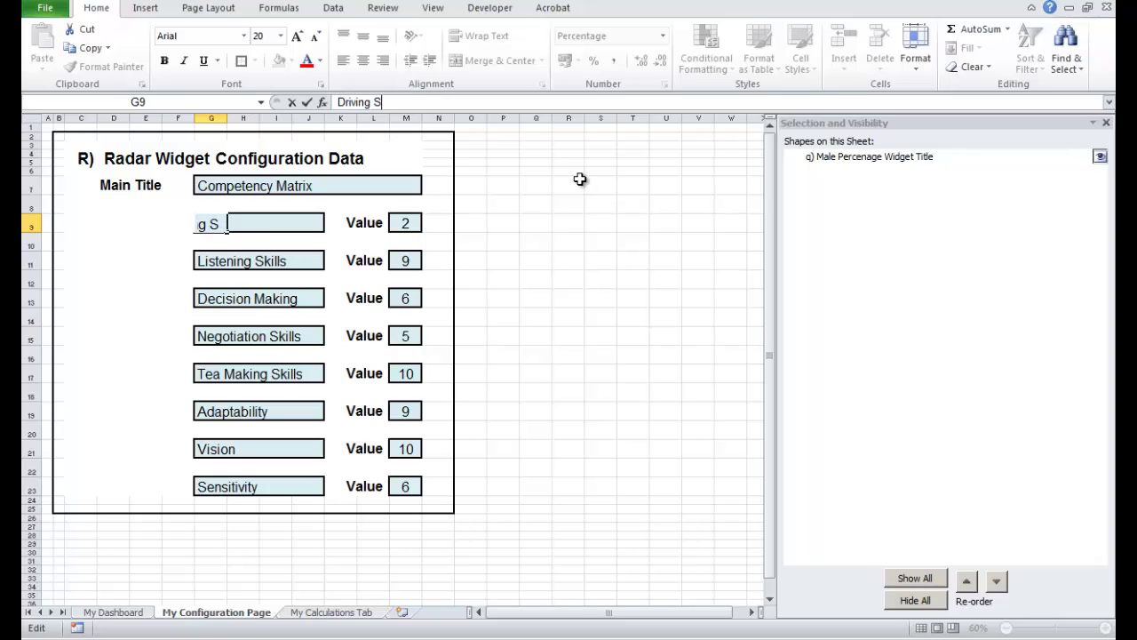
text(kills)
key(Return)
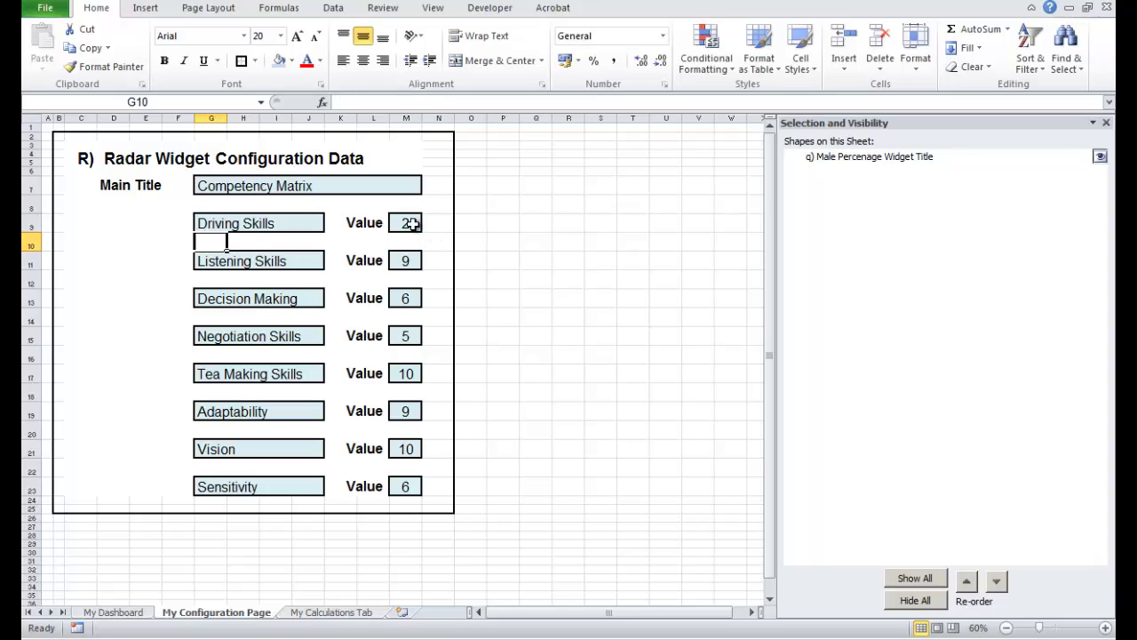
Set the Driving Skills value in M9 on My Configuration Page to 1.
click(406, 223)
text(1)
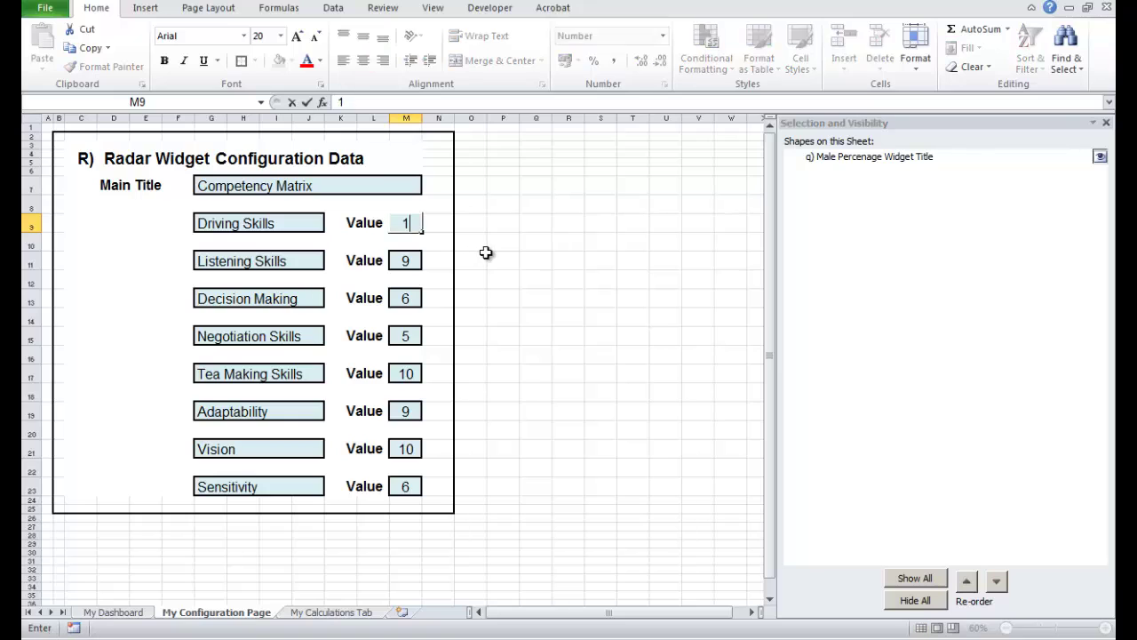
key(Return)
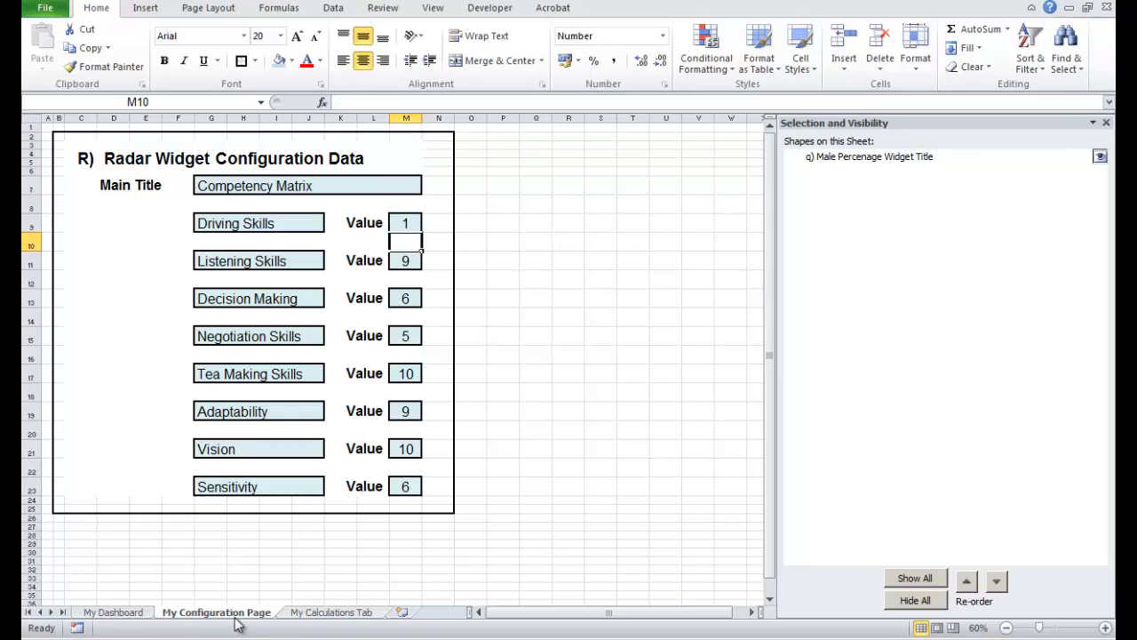
Link the Q1 Value text box on My Dashboard to the Driving Skills value in M9 on My Configuration Page.
click(133, 612)
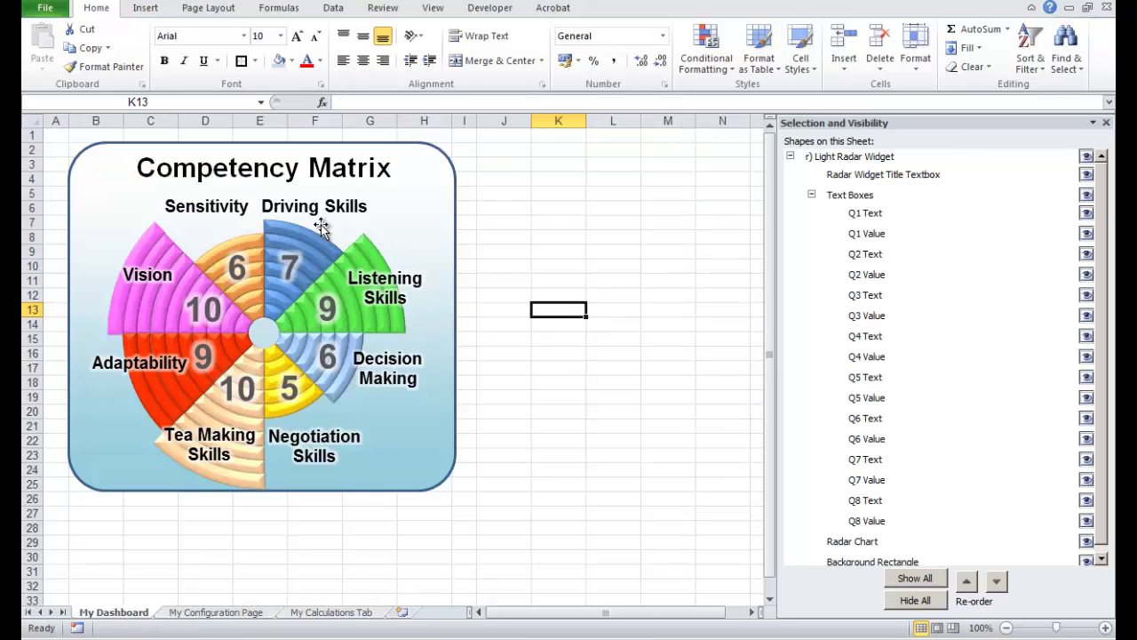
click(870, 237)
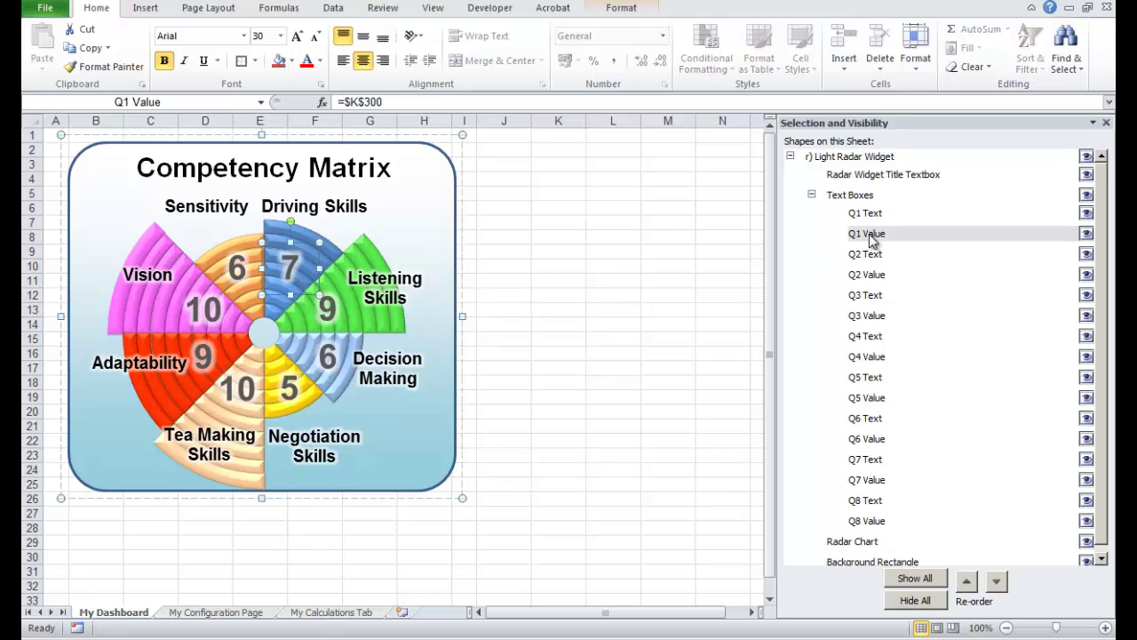
drag(396, 101, 343, 101)
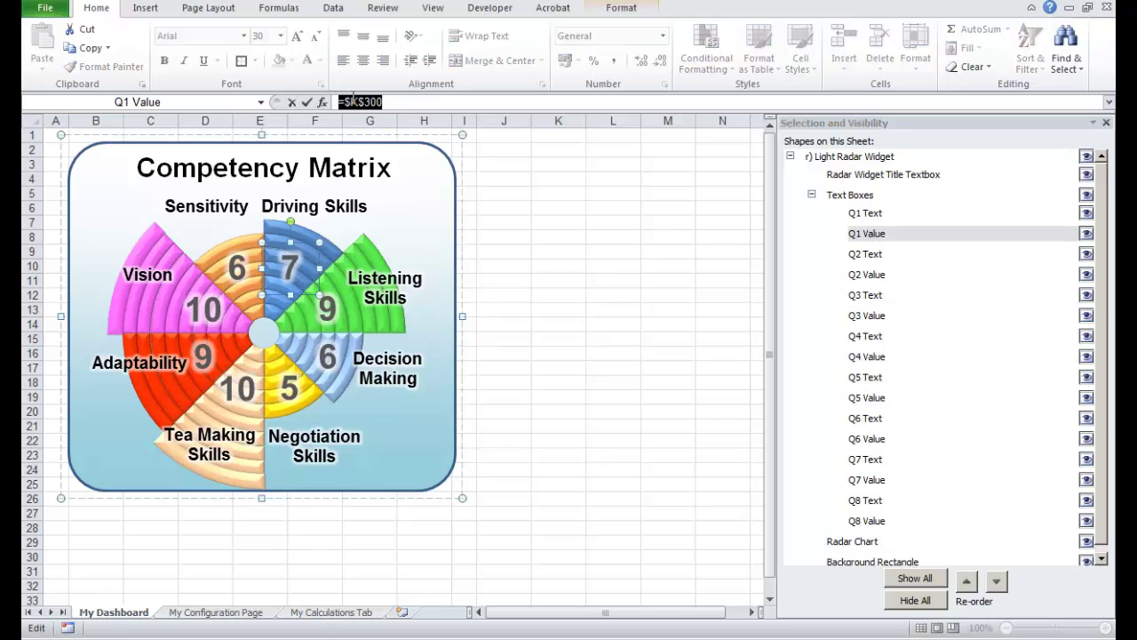
key(BackSpace)
click(241, 612)
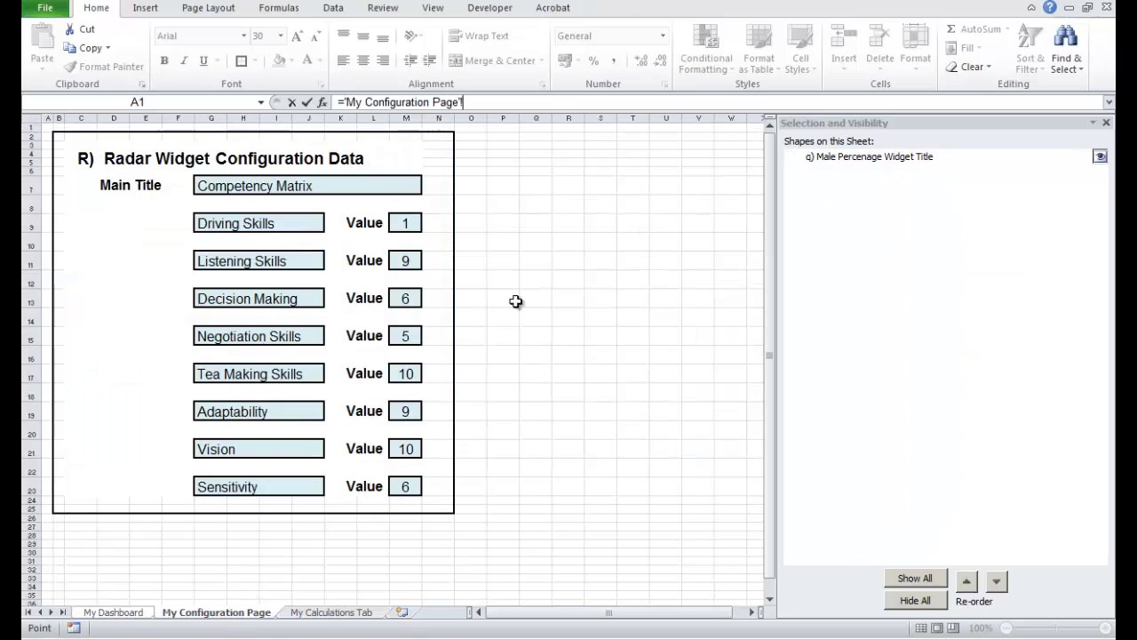
click(405, 221)
key(Return)
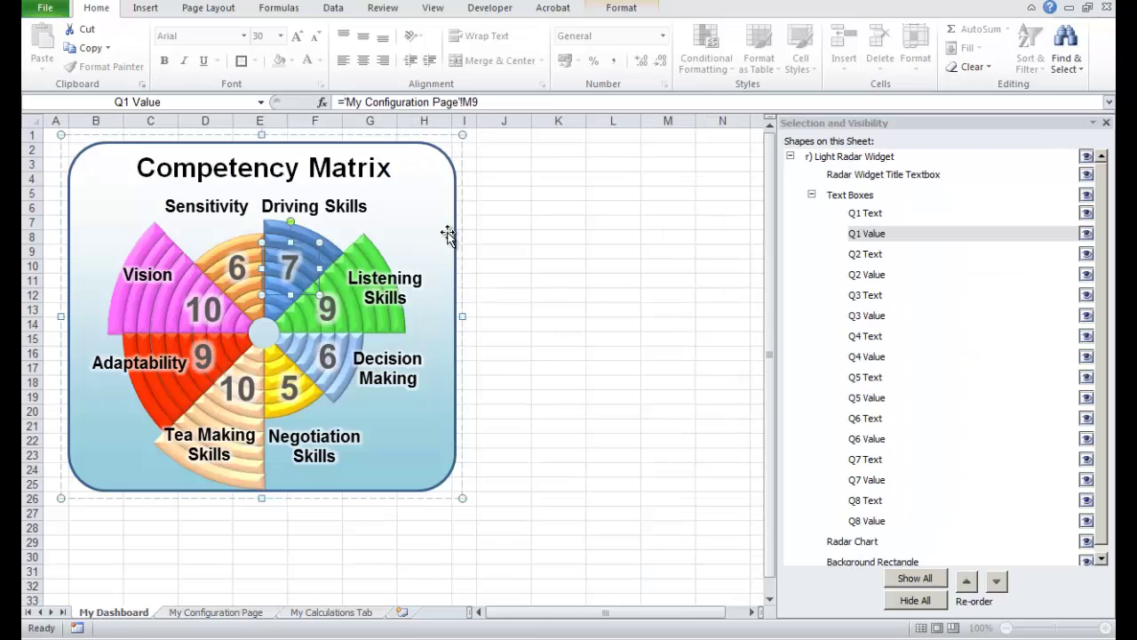
click(542, 341)
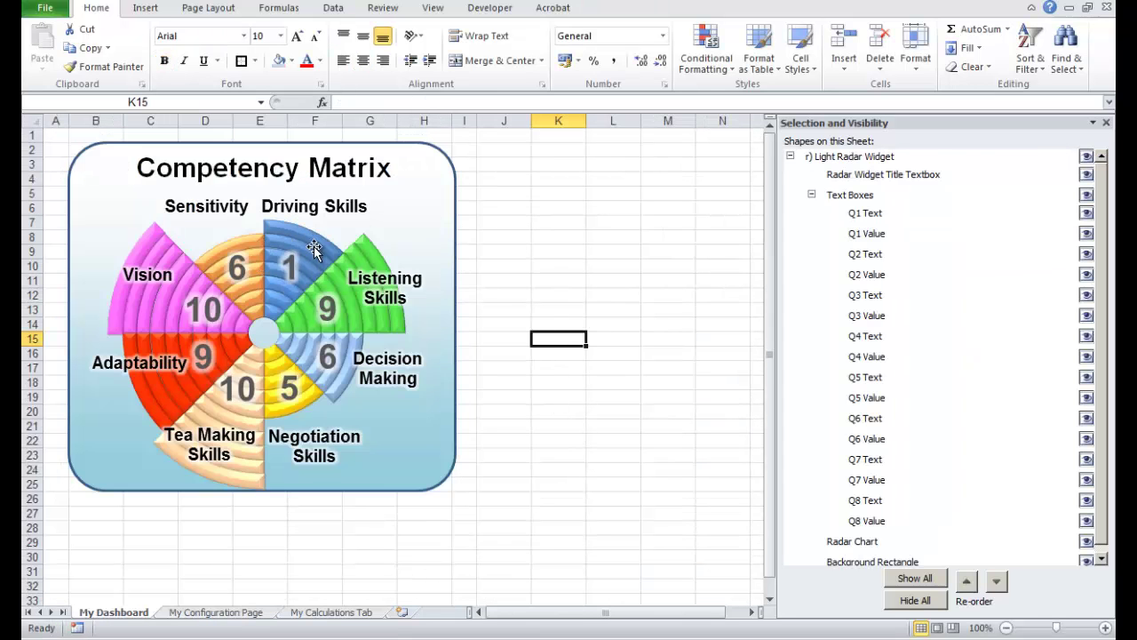
Set the Driving Skills value in M9 on My Configuration Page to 5 and check the widget on My Dashboard.
click(222, 612)
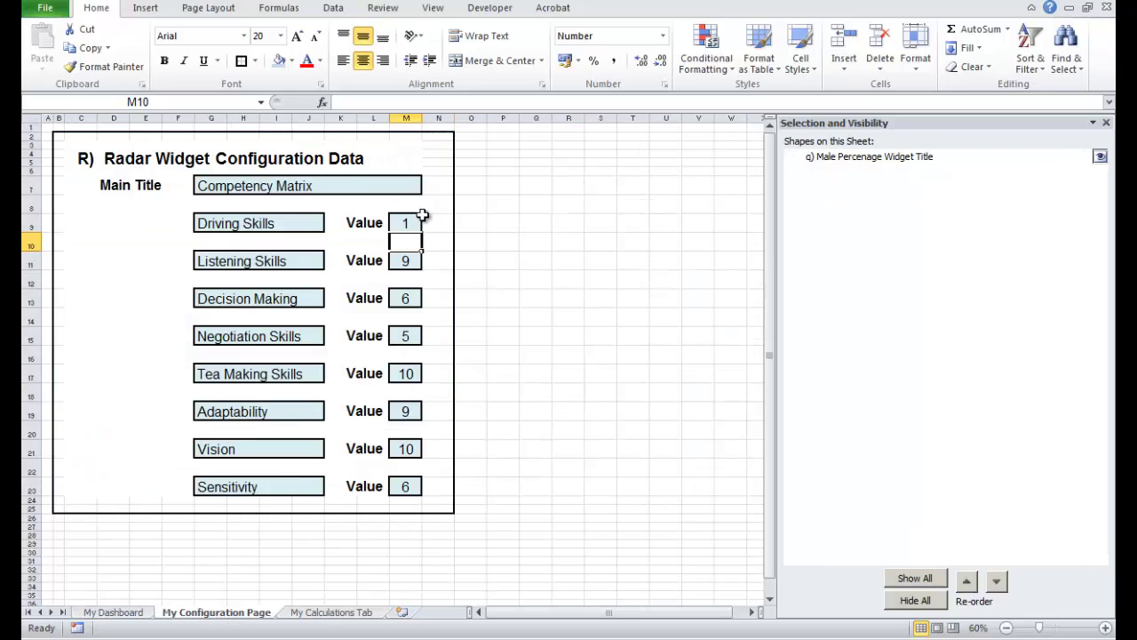
drag(665, 318, 621, 308)
click(406, 220)
text(5)
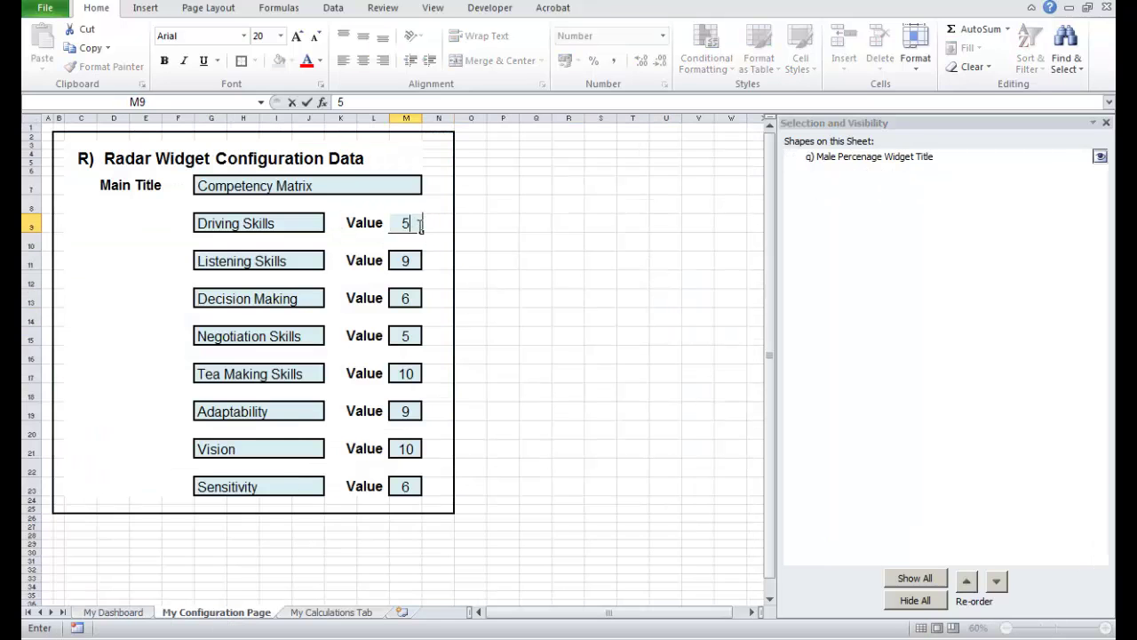
key(Return)
click(649, 409)
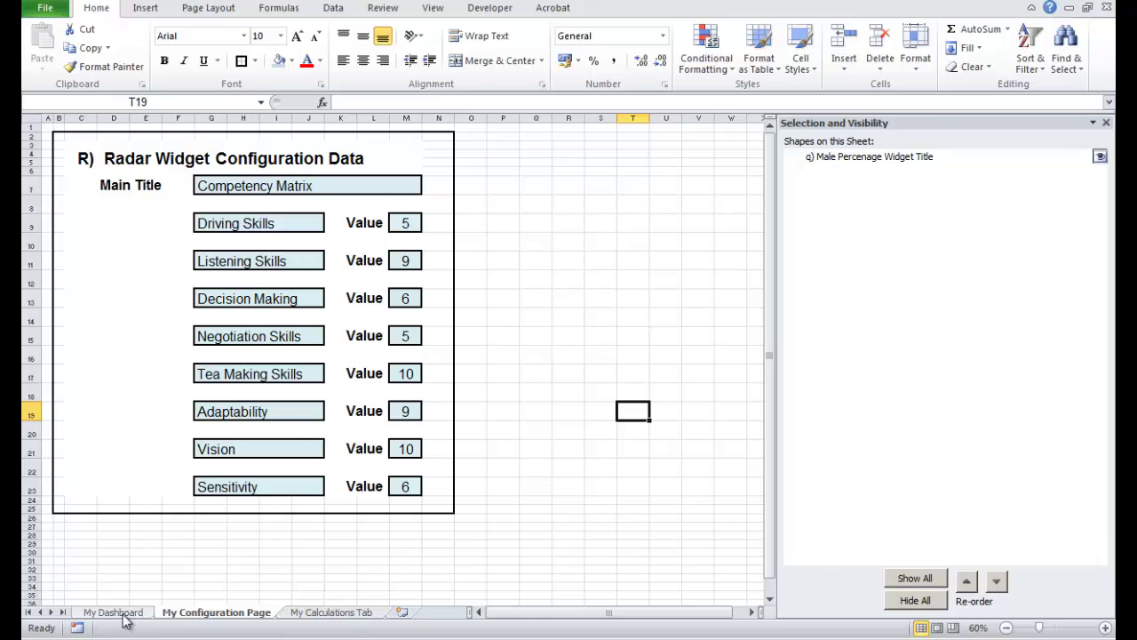
click(113, 612)
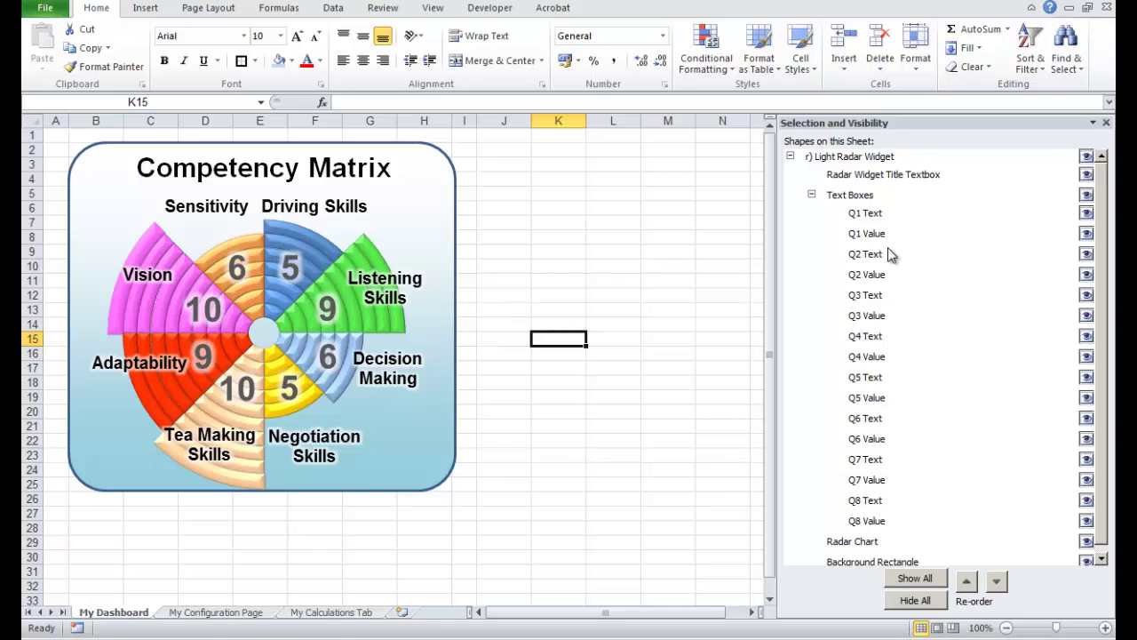
Link the Q2 Text box to the Listening Skills label in G11 on My Configuration Page.
click(874, 256)
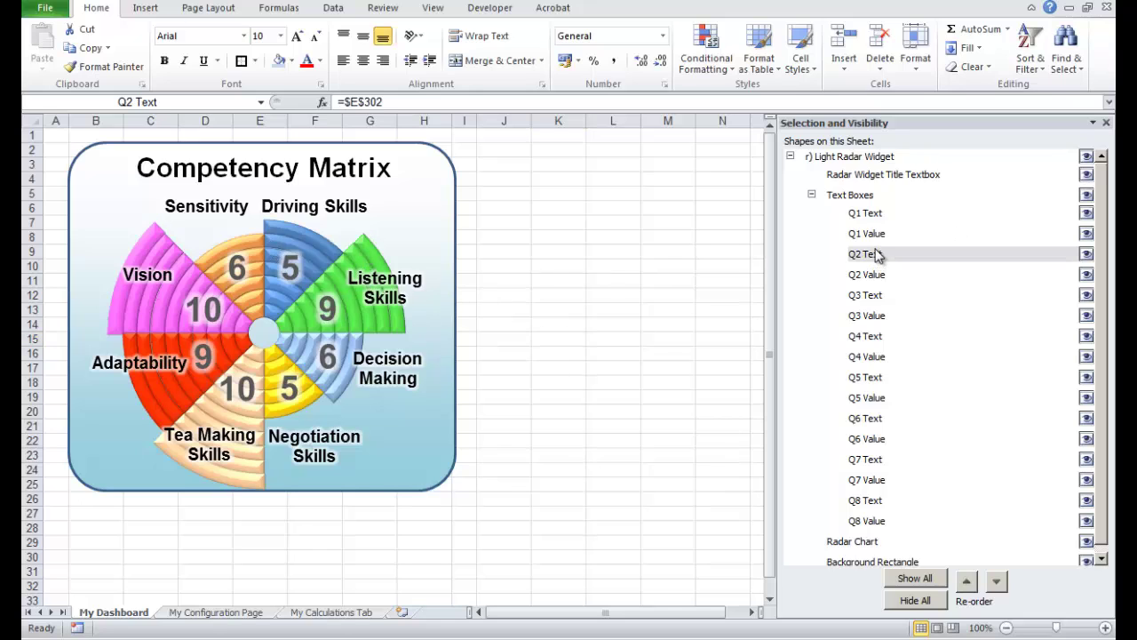
click(408, 105)
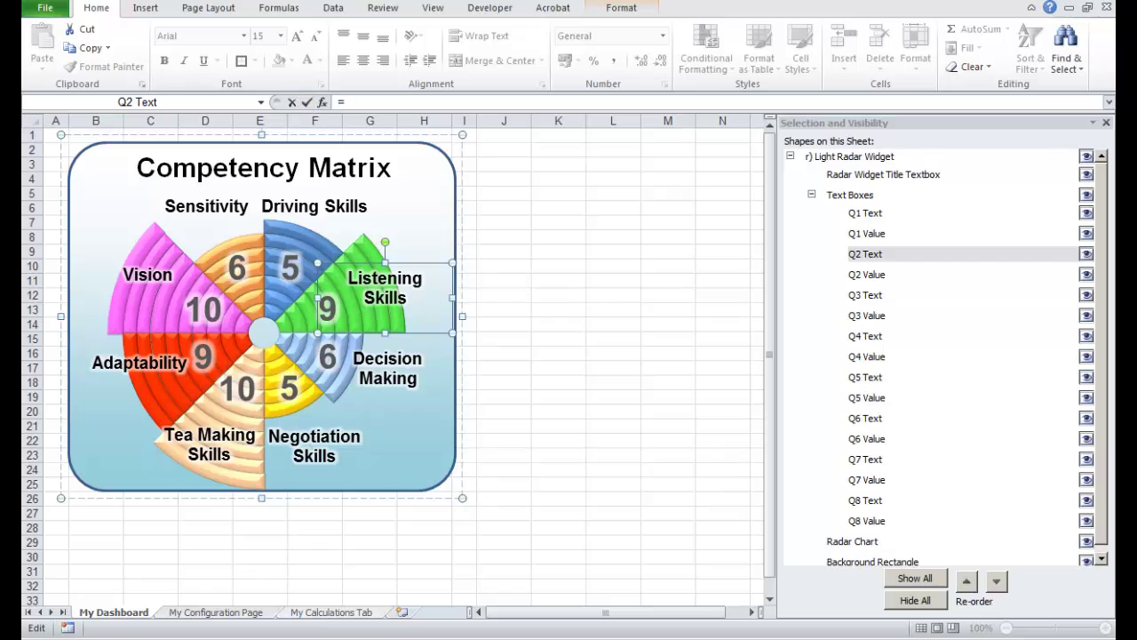
click(223, 613)
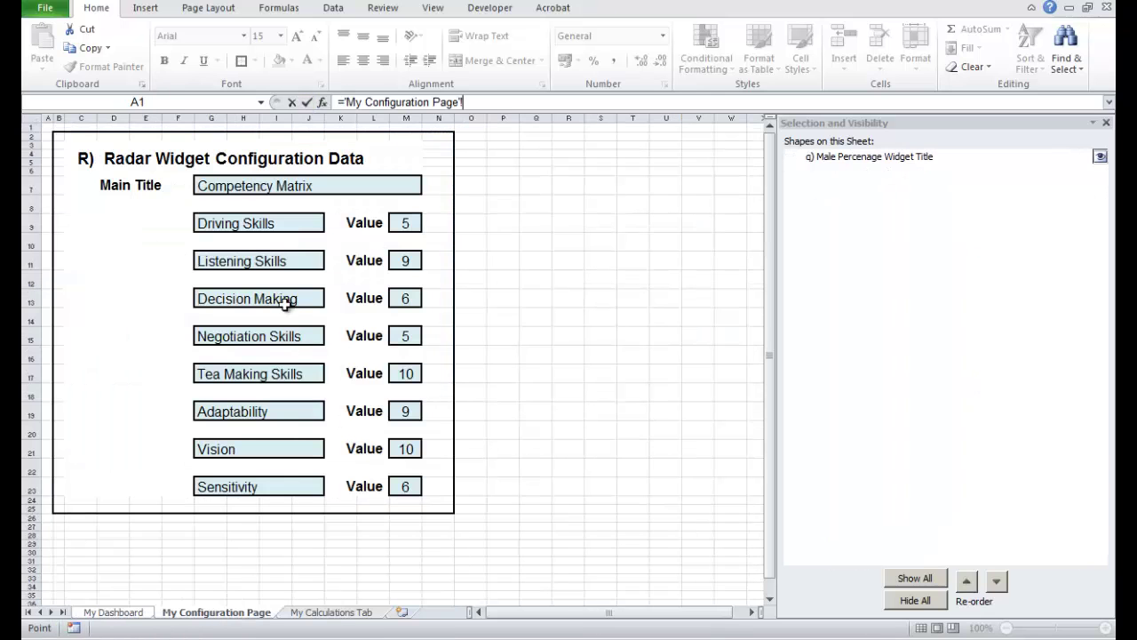
click(212, 260)
key(Return)
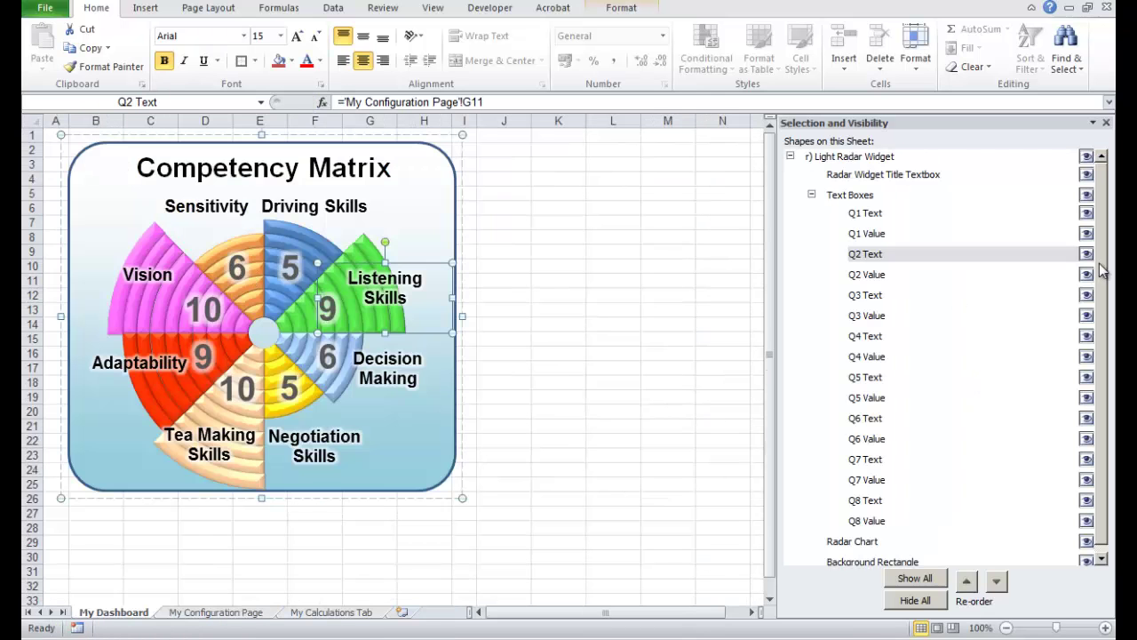
Link the Q2 Value text box to the Listening Skills value in M11 on My Configuration Page.
click(870, 276)
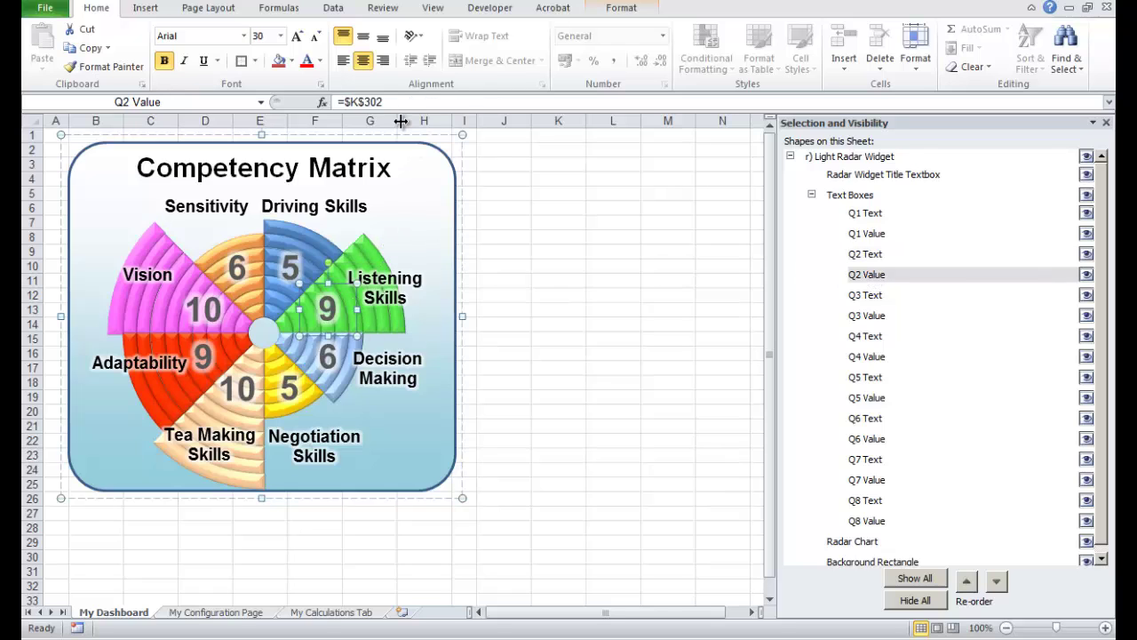
double_click(330, 102)
text(=)
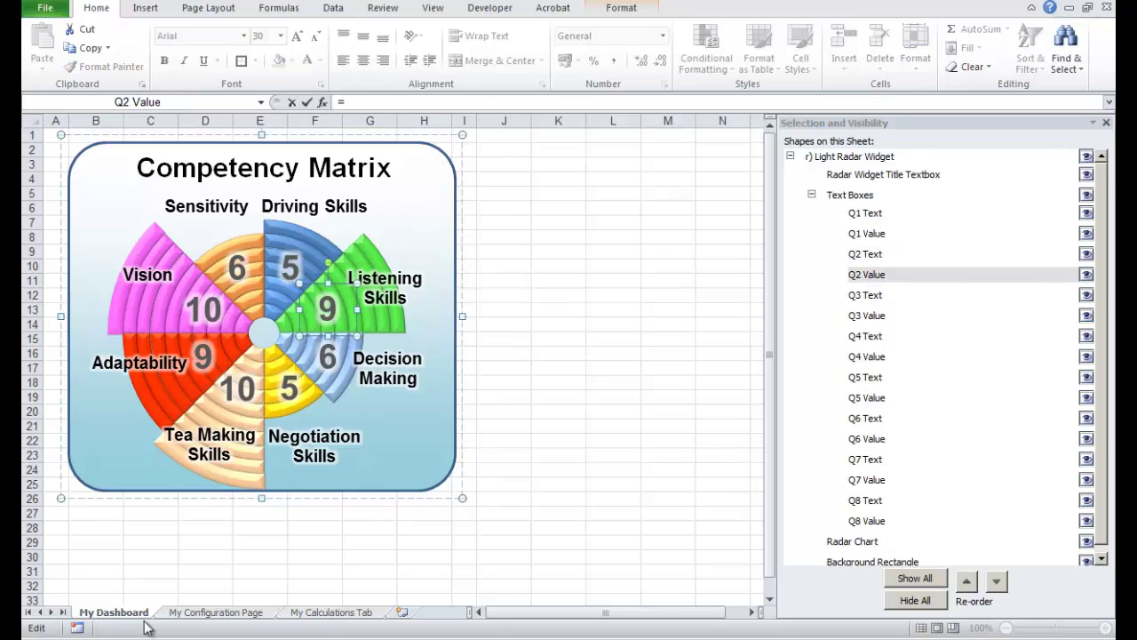
click(205, 612)
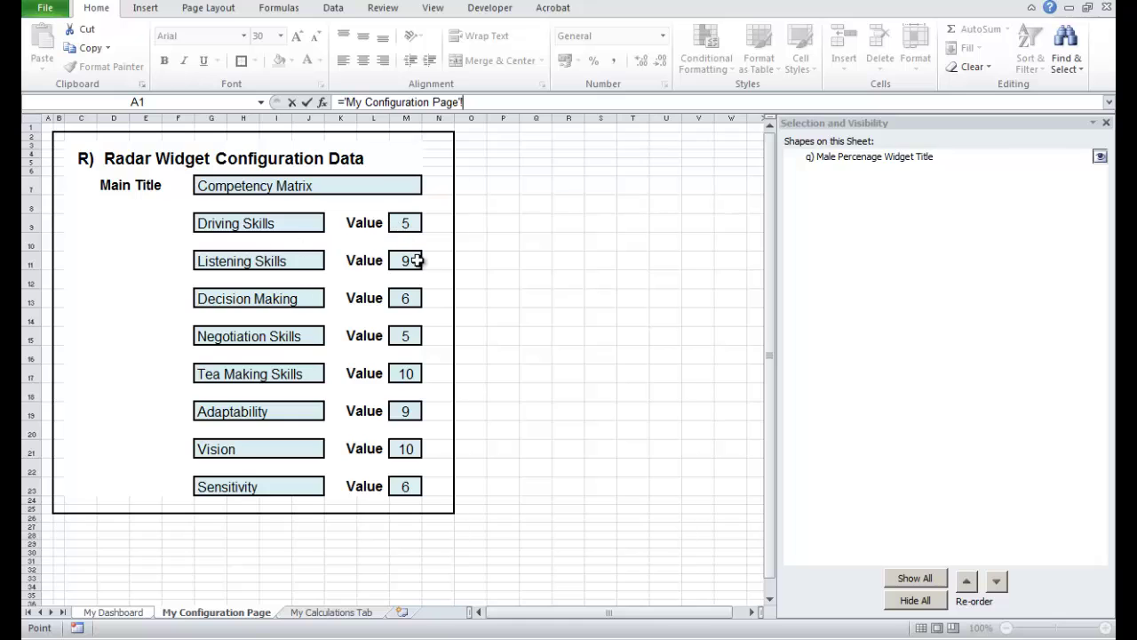
click(408, 260)
key(Return)
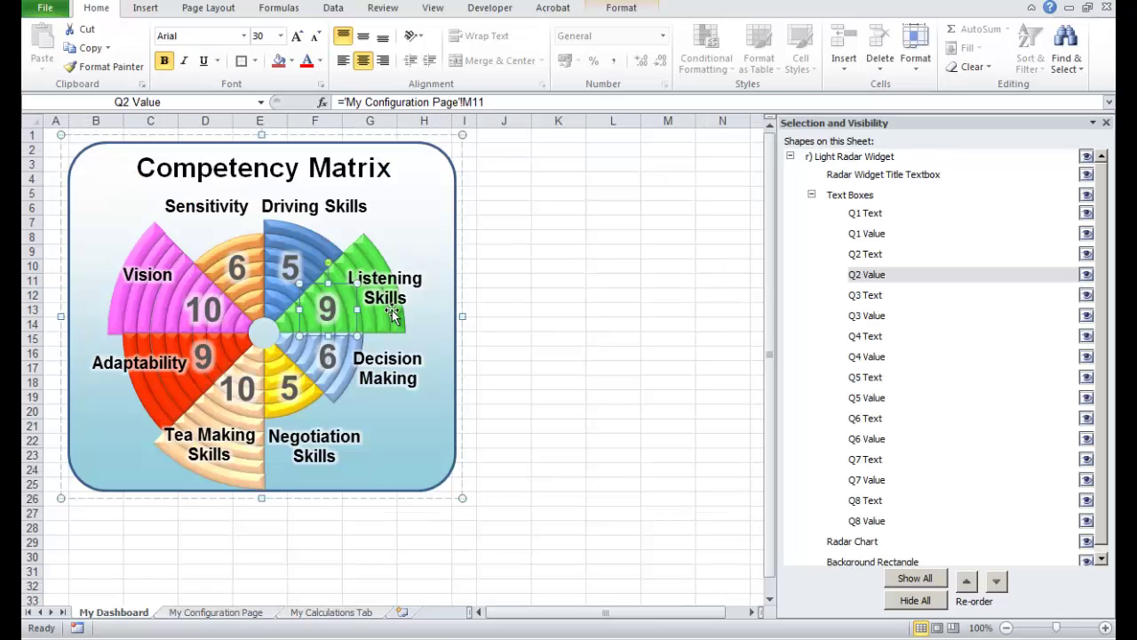
Link the Q3 Text box to the Decision Making label in G13 on My Configuration Page.
click(868, 296)
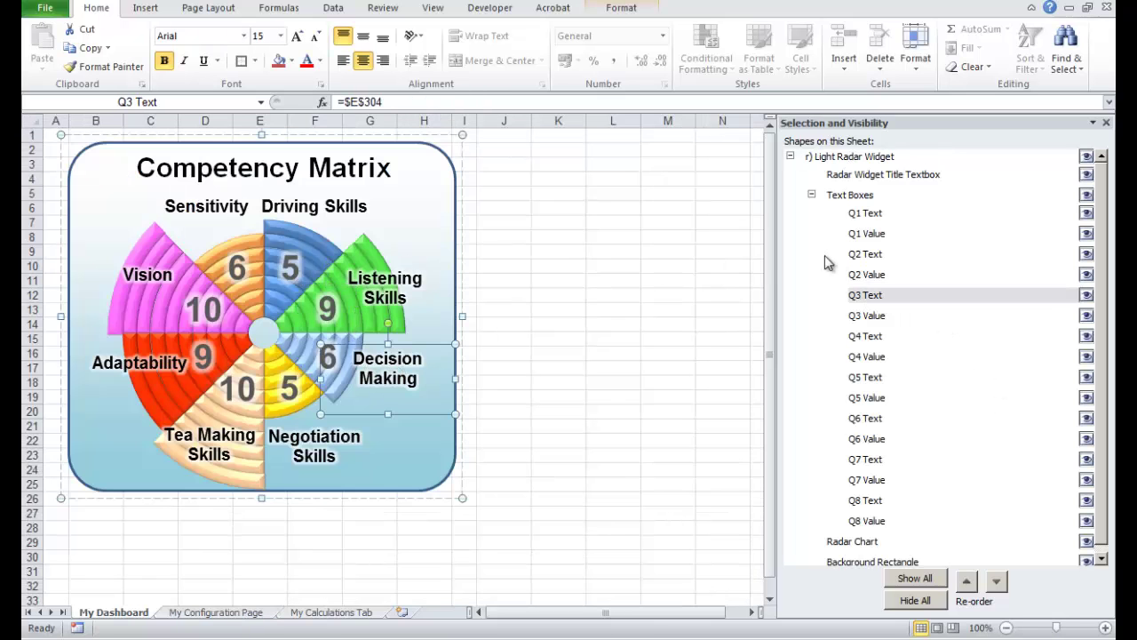
drag(330, 98, 311, 105)
text(=)
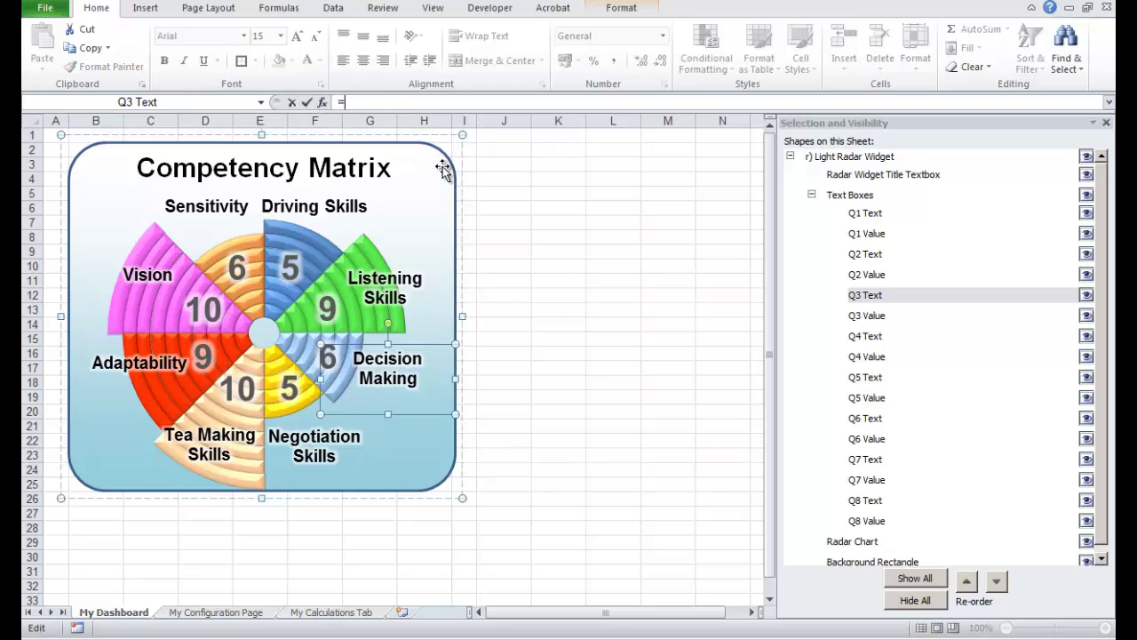
click(237, 614)
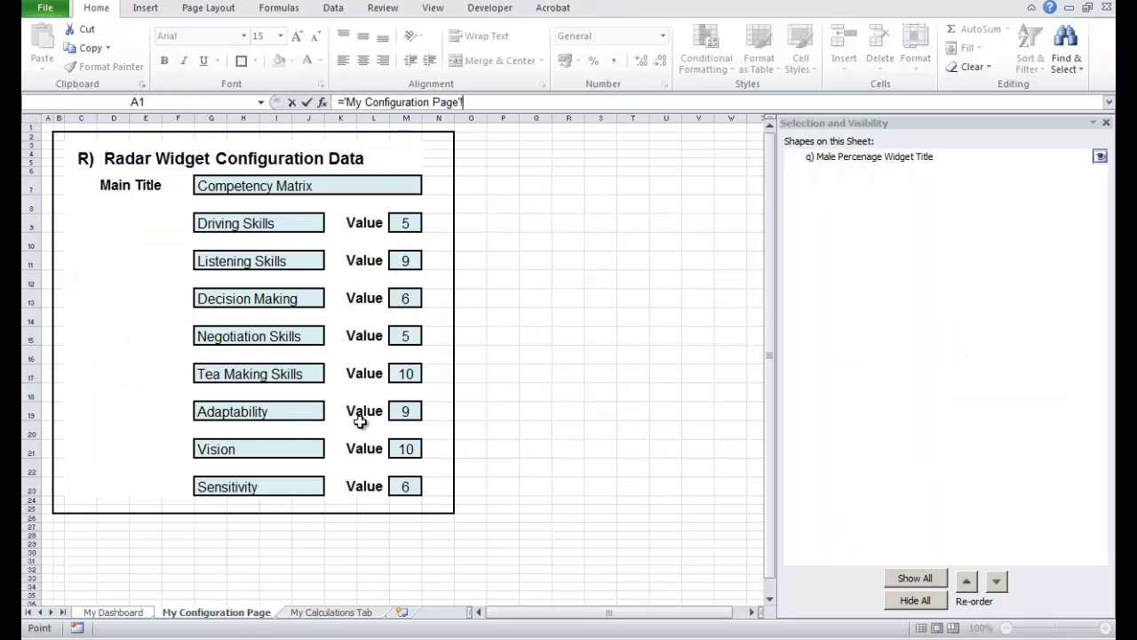
click(206, 300)
key(Return)
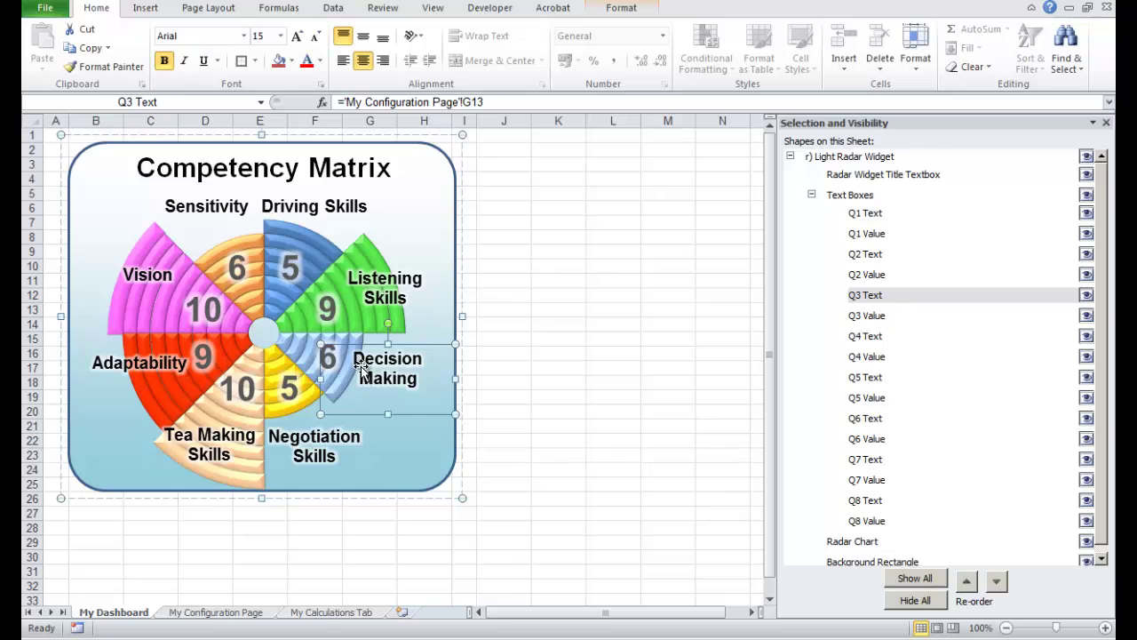
Link the Q3 Value text box to the Decision Making value in M13 on My Configuration Page.
click(877, 321)
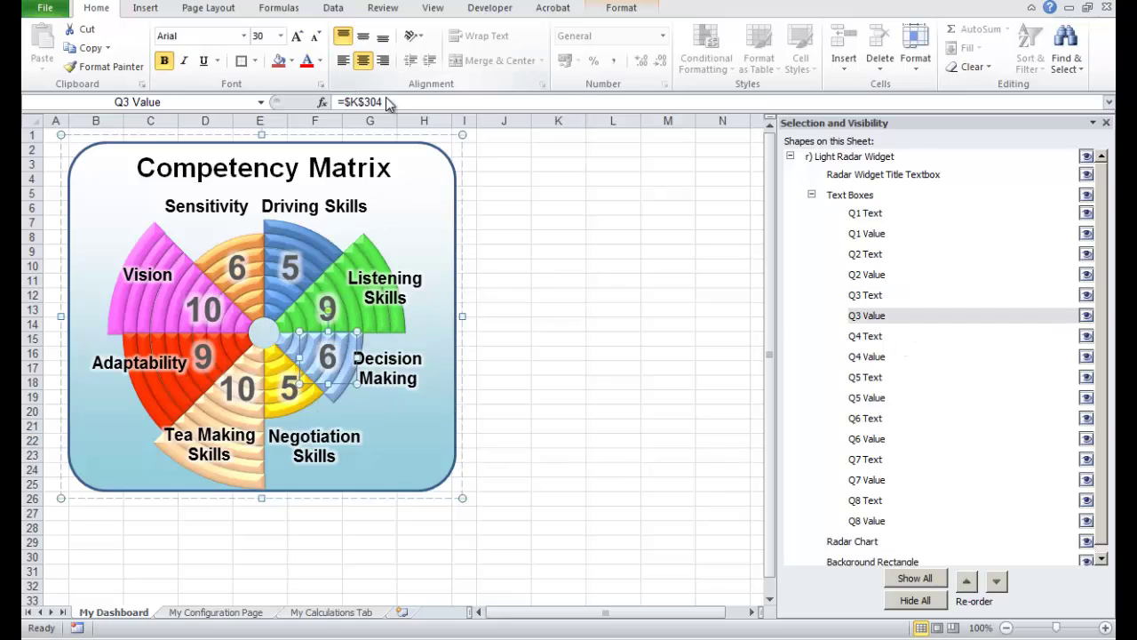
drag(391, 102, 337, 102)
text(=)
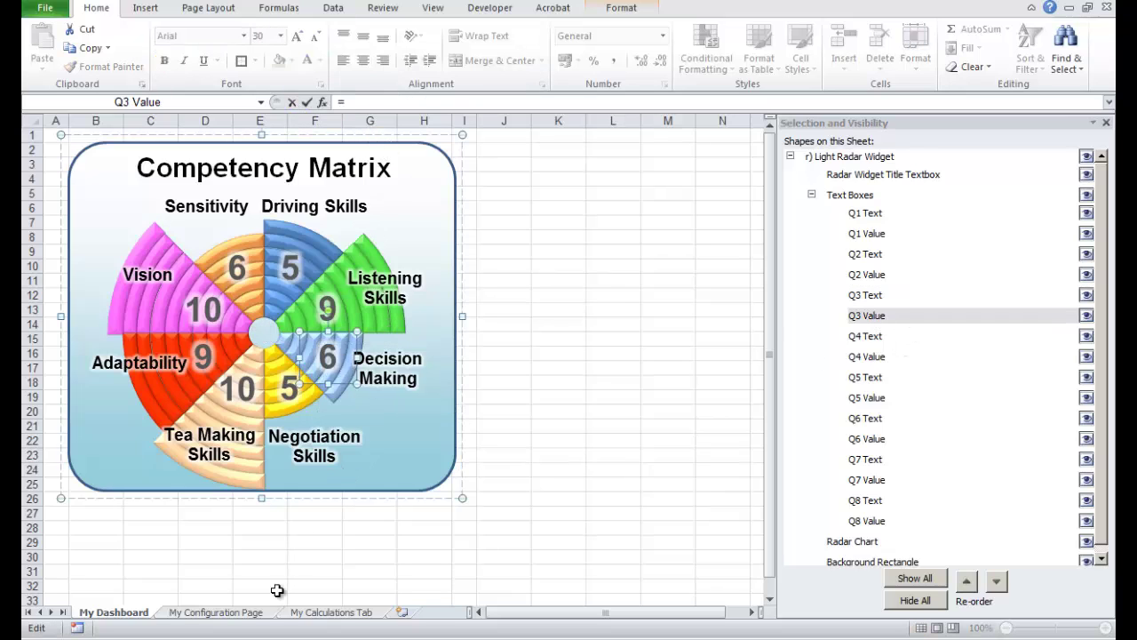
click(233, 613)
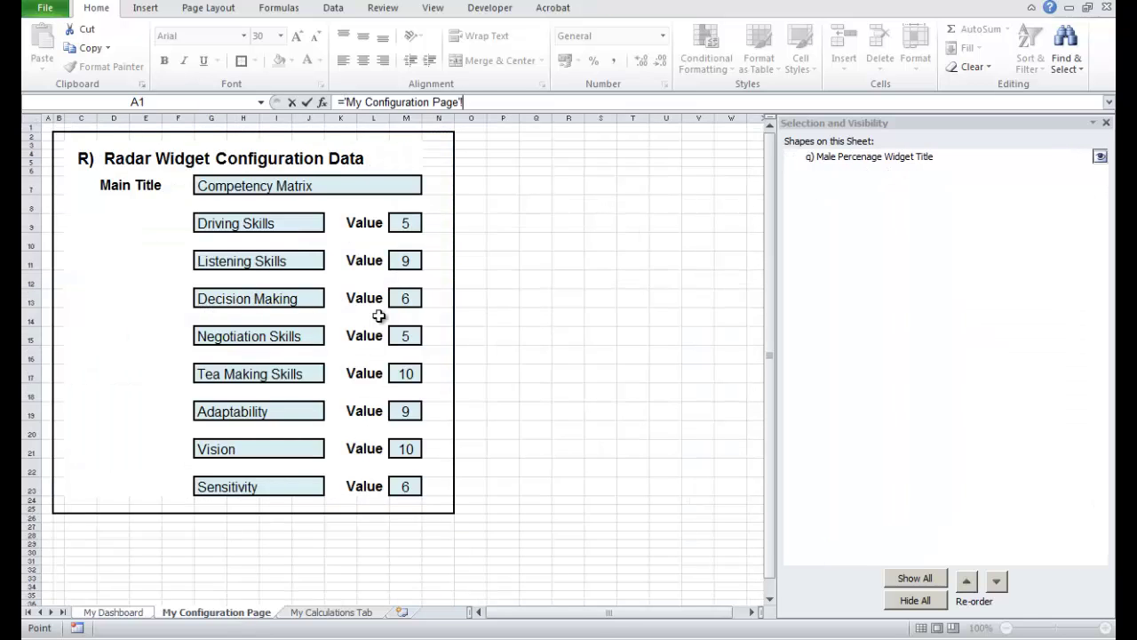
click(402, 299)
key(Return)
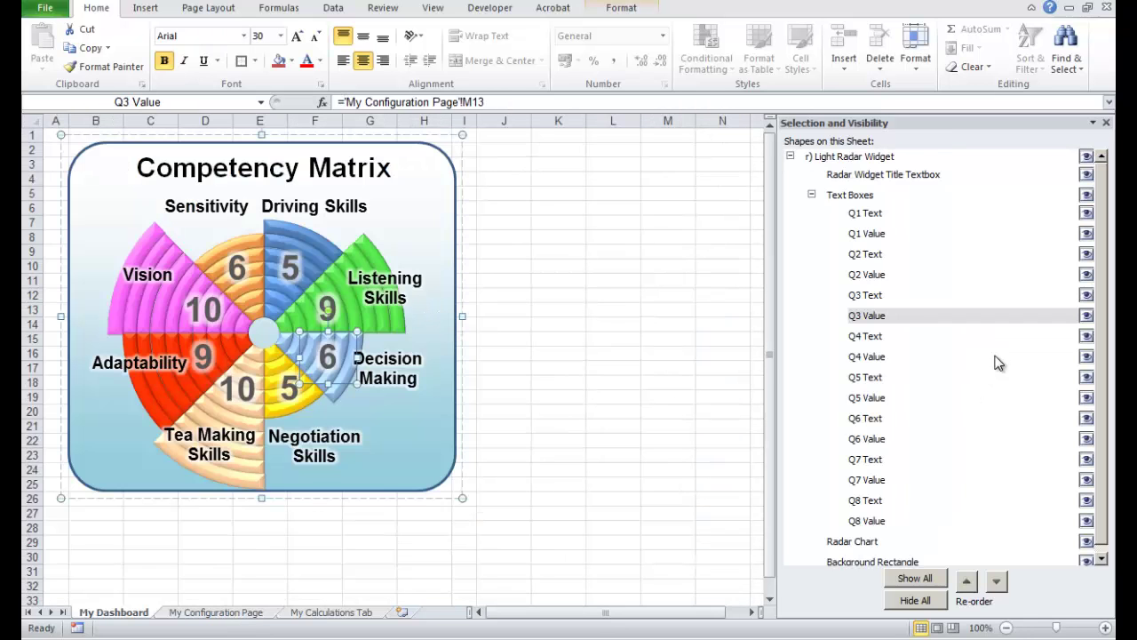
Link the Q4 Text box to the Negotiation Skills label in G15 on My Configuration Page.
click(875, 338)
drag(383, 101, 214, 105)
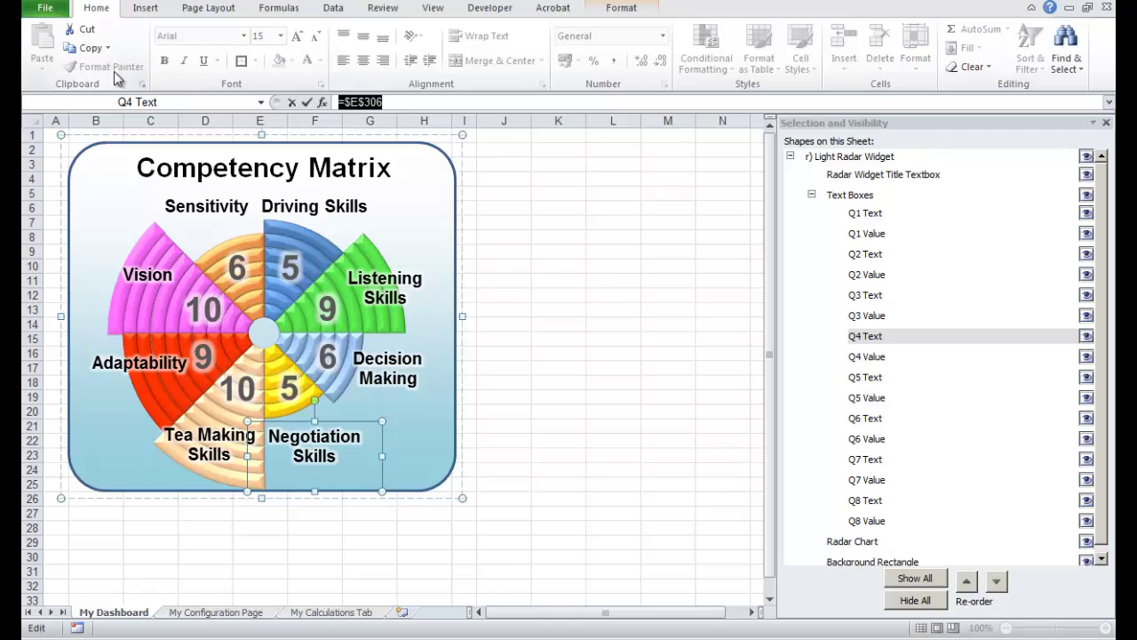
text(=)
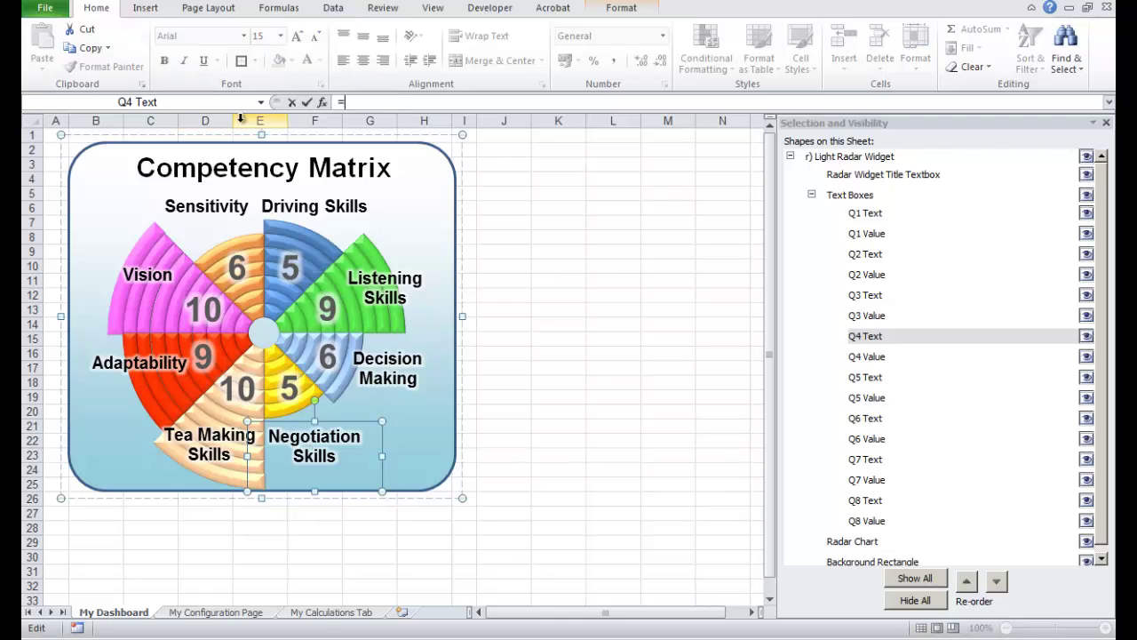
click(182, 614)
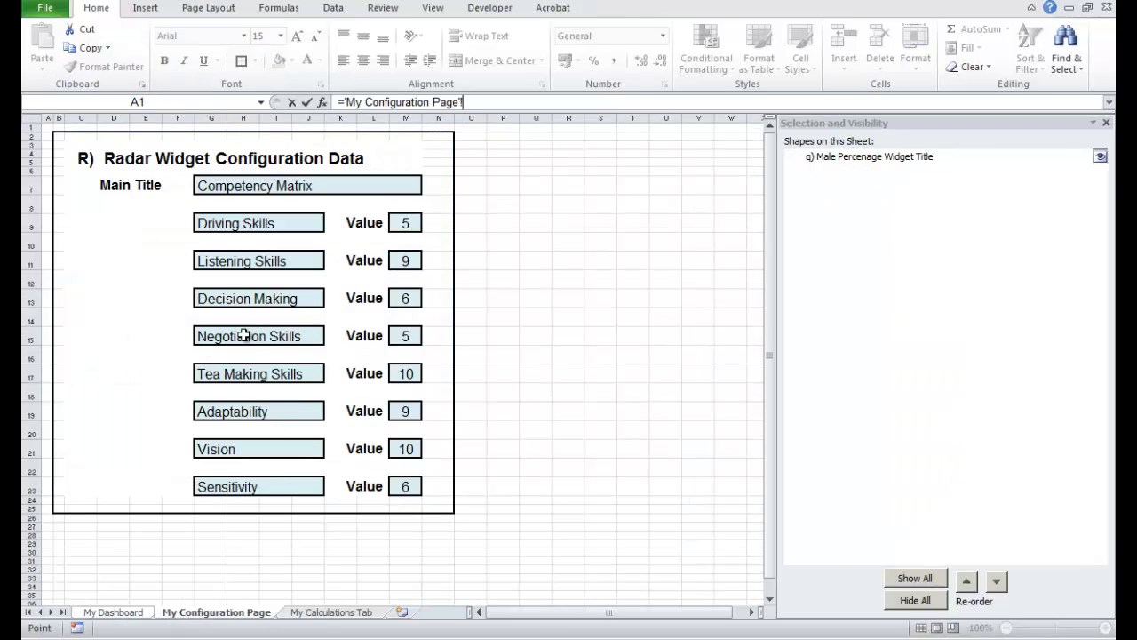
click(206, 334)
key(Return)
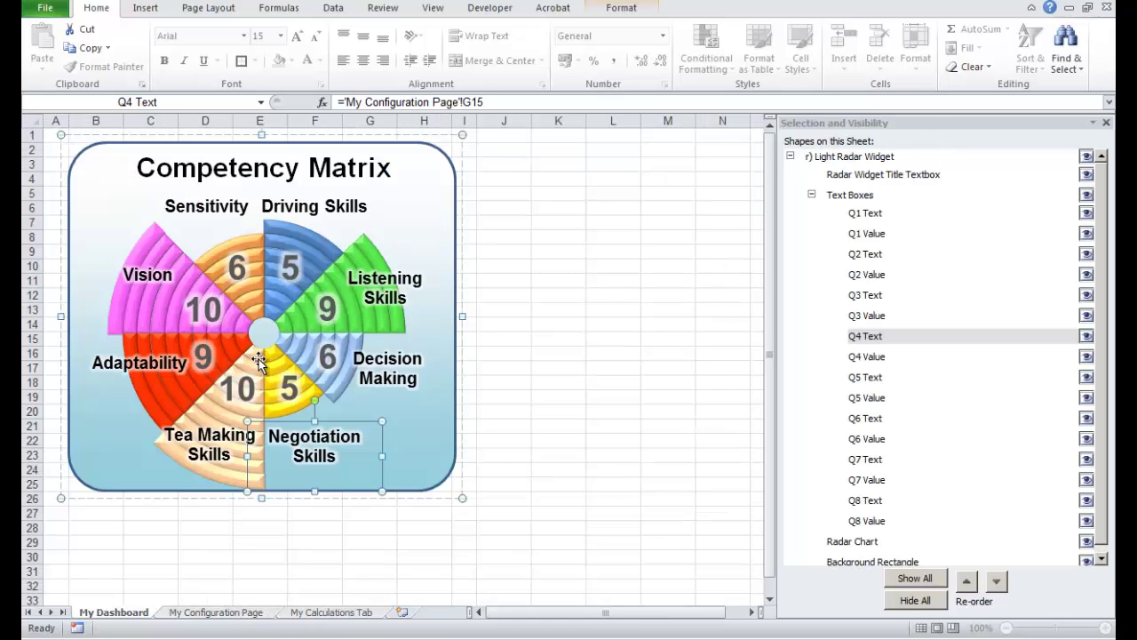
Link the Q4 Value text box to the Negotiation Skills value in M15 on My Configuration Page.
click(886, 356)
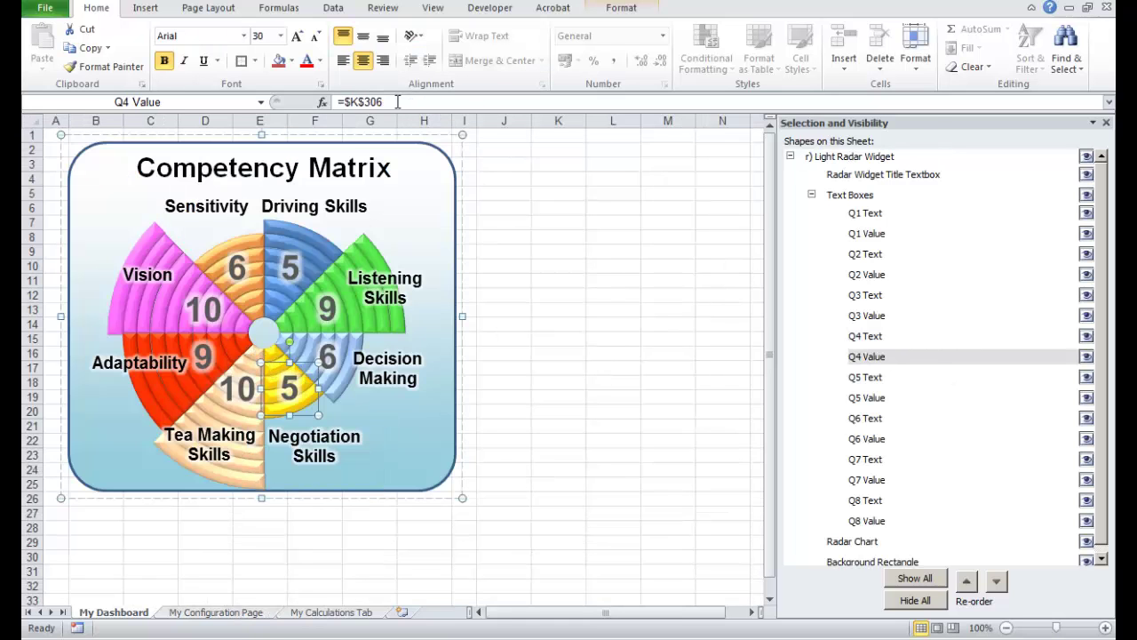
drag(382, 102, 338, 102)
text(=)
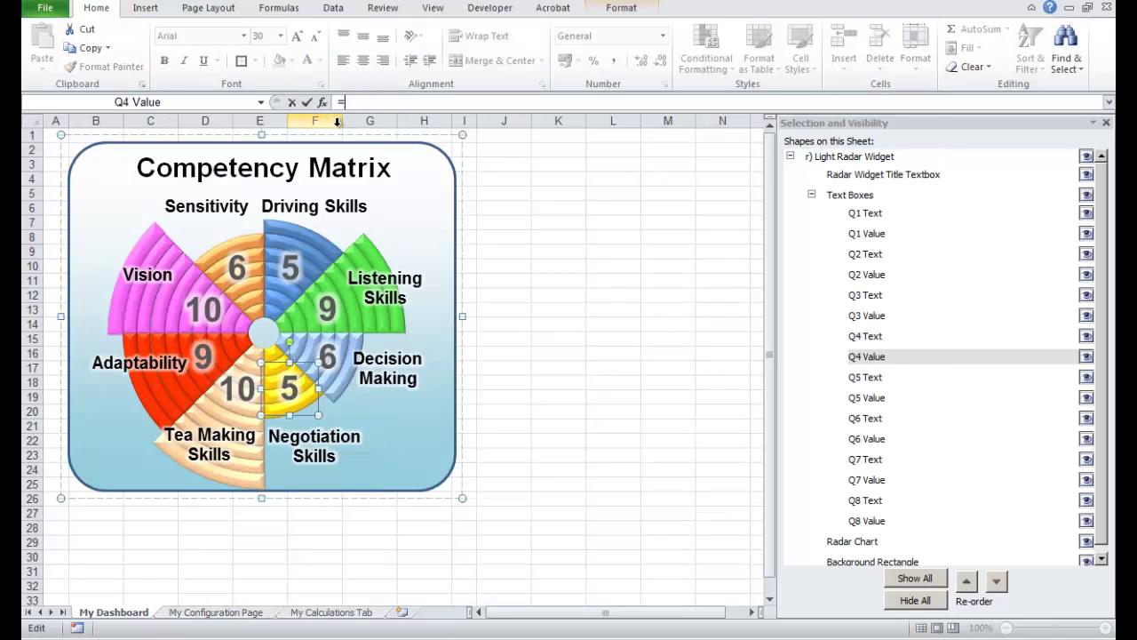
click(233, 611)
click(404, 336)
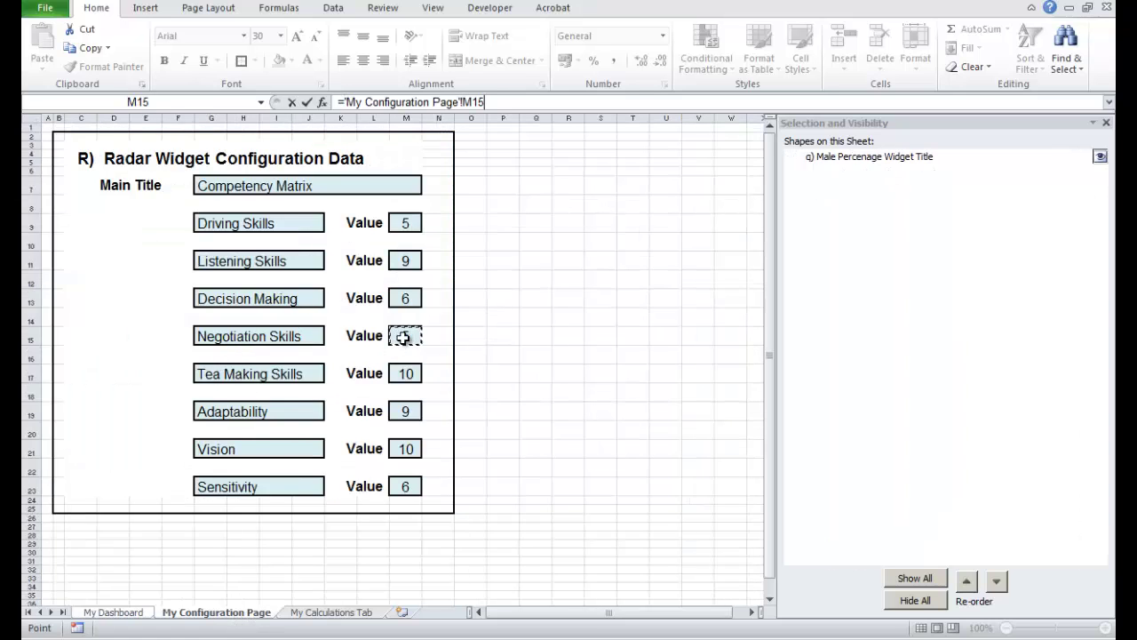
key(Return)
Link the Q5 Text box to the Tea Making Skills label in G17 on My Configuration Page.
click(864, 377)
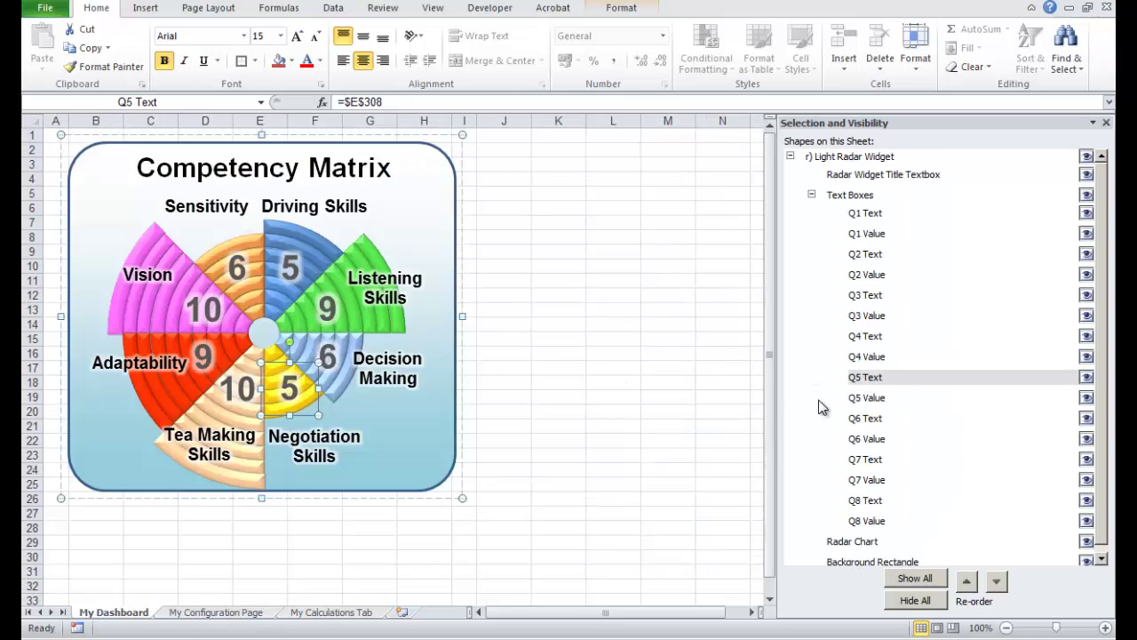
drag(391, 102, 338, 102)
key(BackSpace)
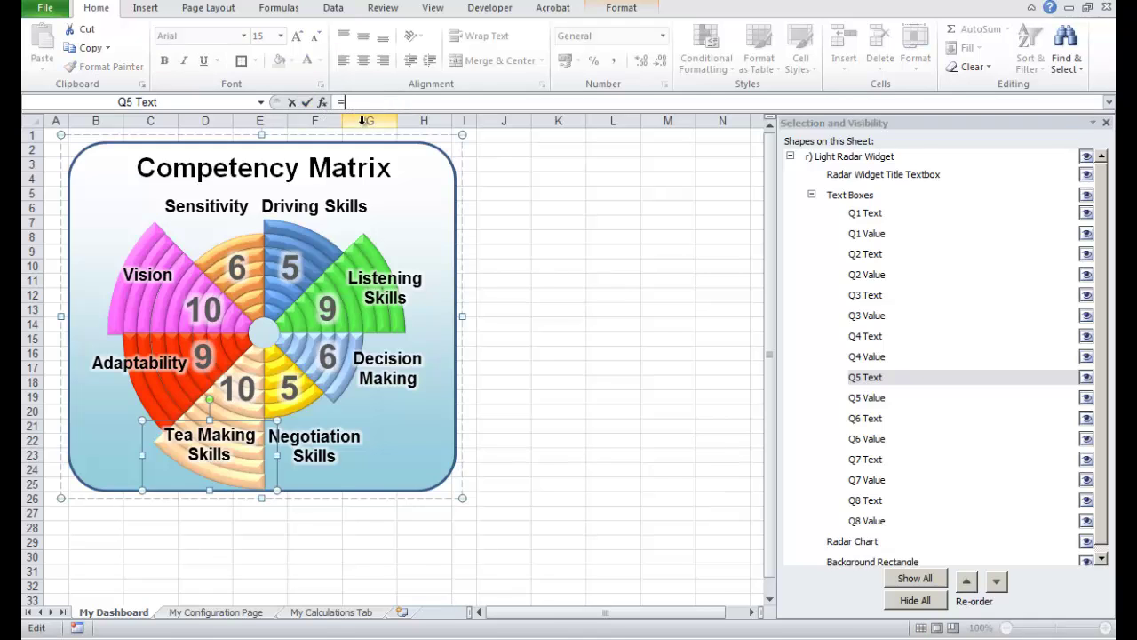
click(224, 612)
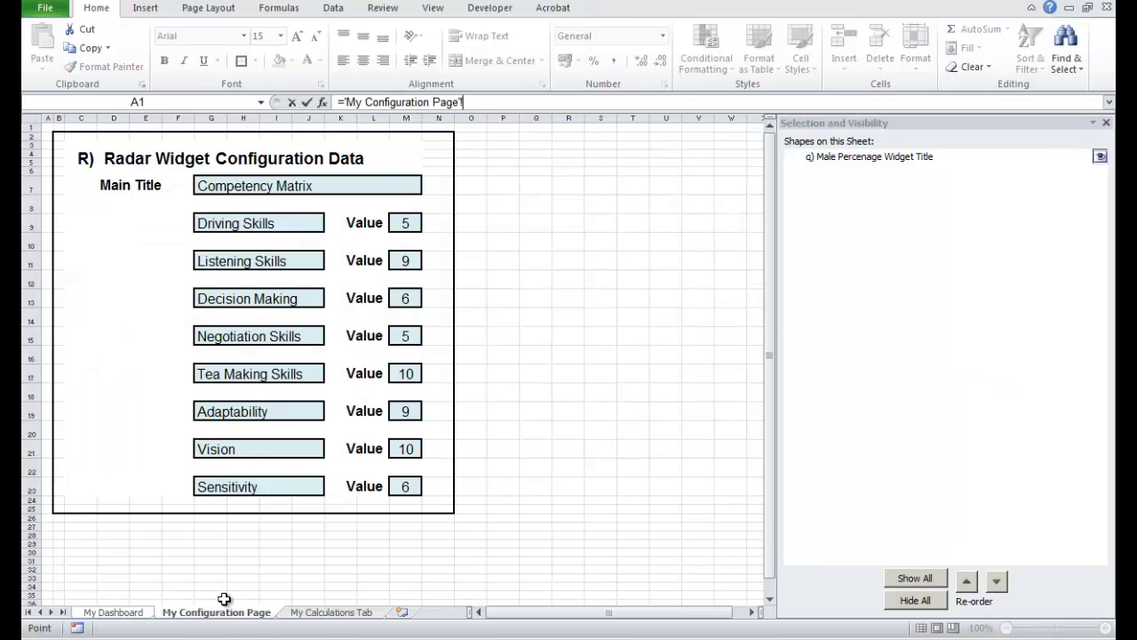
click(203, 374)
key(Return)
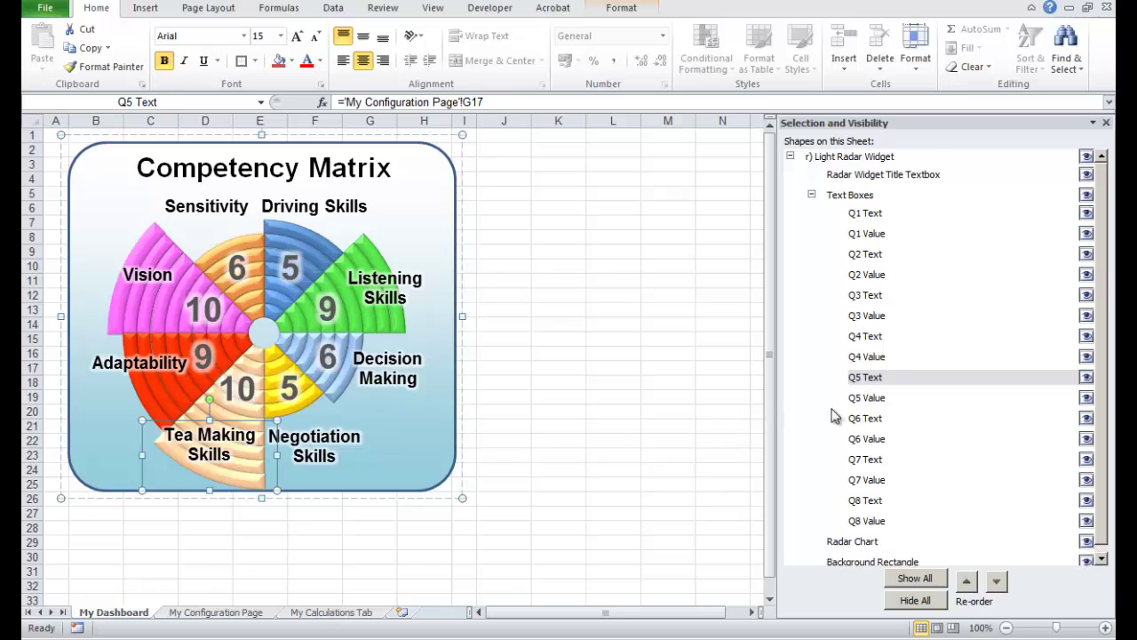
Link the Q5 Value text box to the Tea Making Skills value in M17 on My Configuration Page.
click(875, 402)
drag(396, 102, 336, 102)
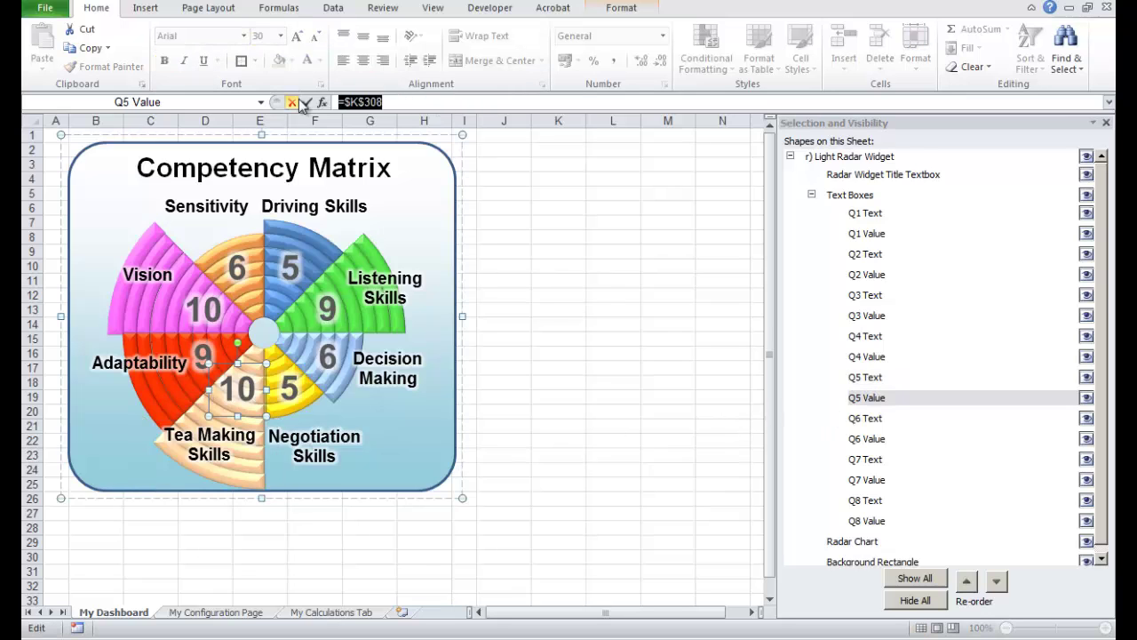
click(213, 612)
click(406, 373)
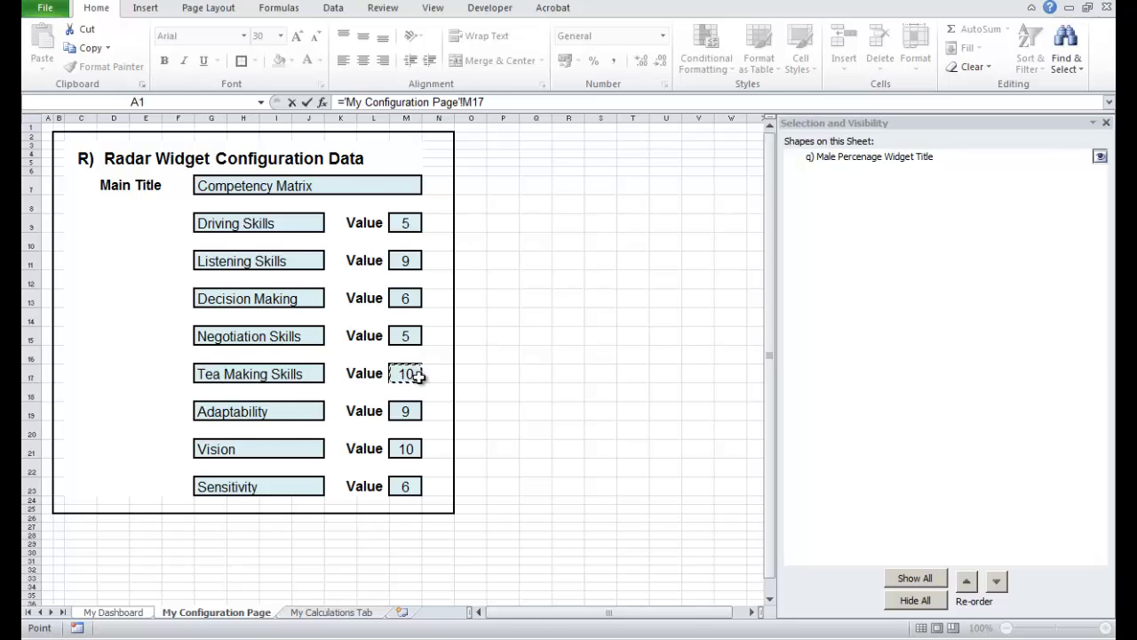
key(Return)
Link the Q6 Text box to the Adaptability label in G19 on My Configuration Page.
click(867, 418)
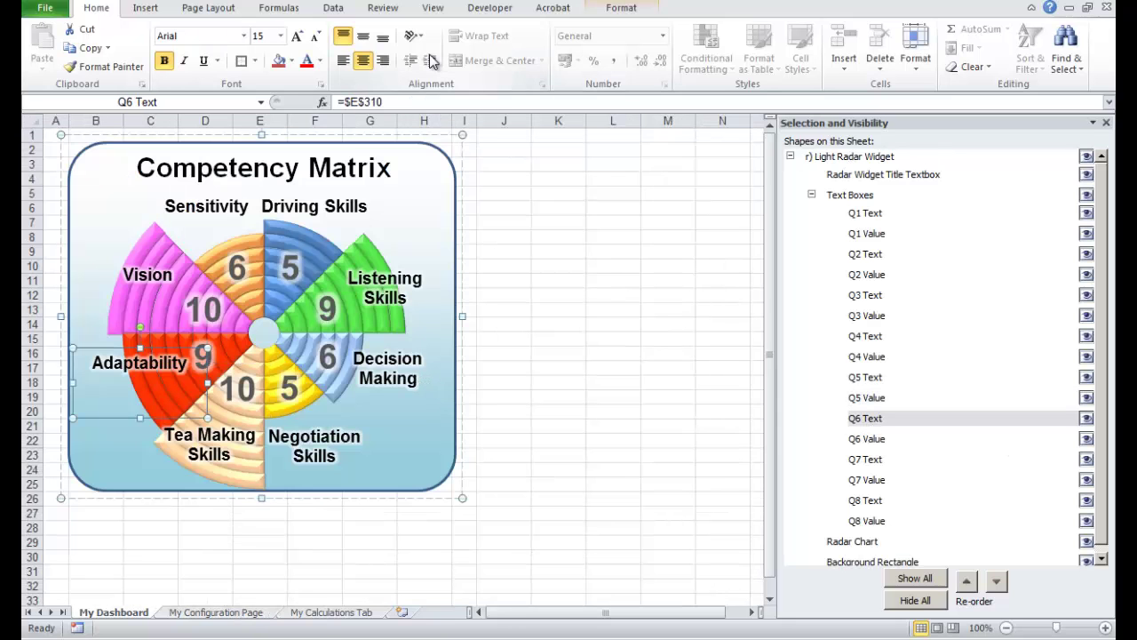
drag(338, 102, 382, 102)
text(=)
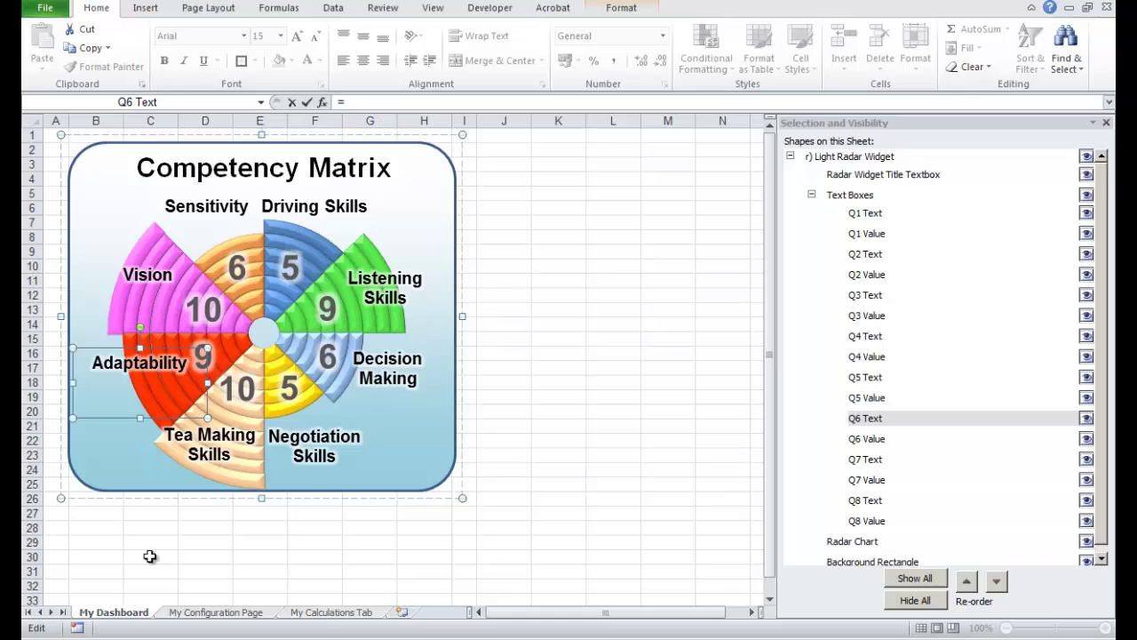
click(215, 612)
click(208, 411)
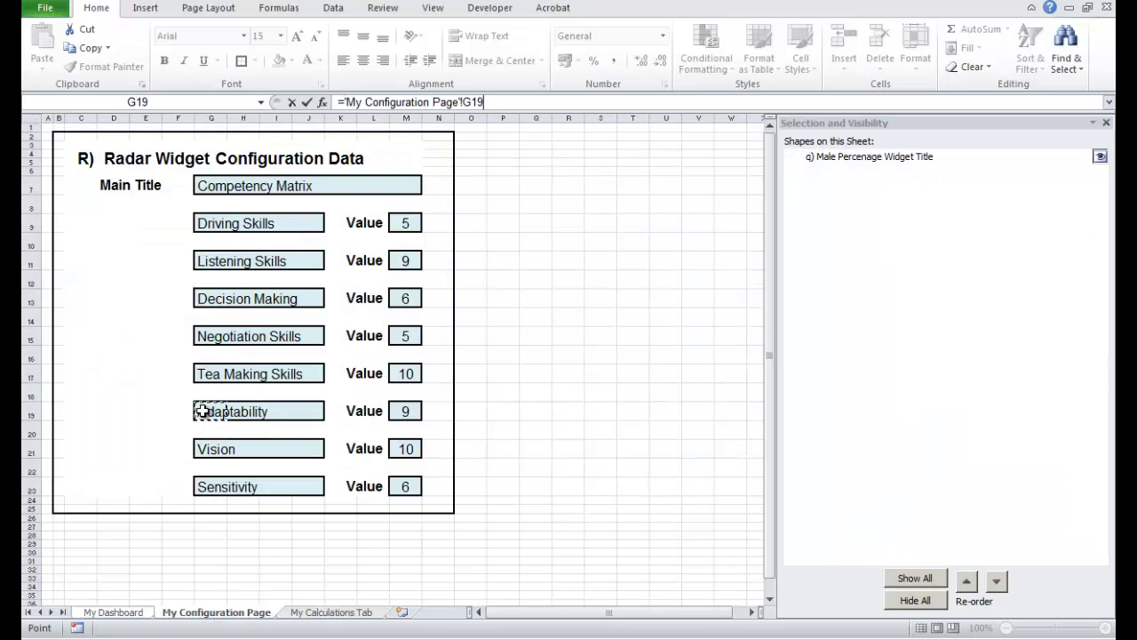
key(Return)
Link the Q6 Value text box to the Adaptability value in M19 on My Configuration Page.
click(877, 442)
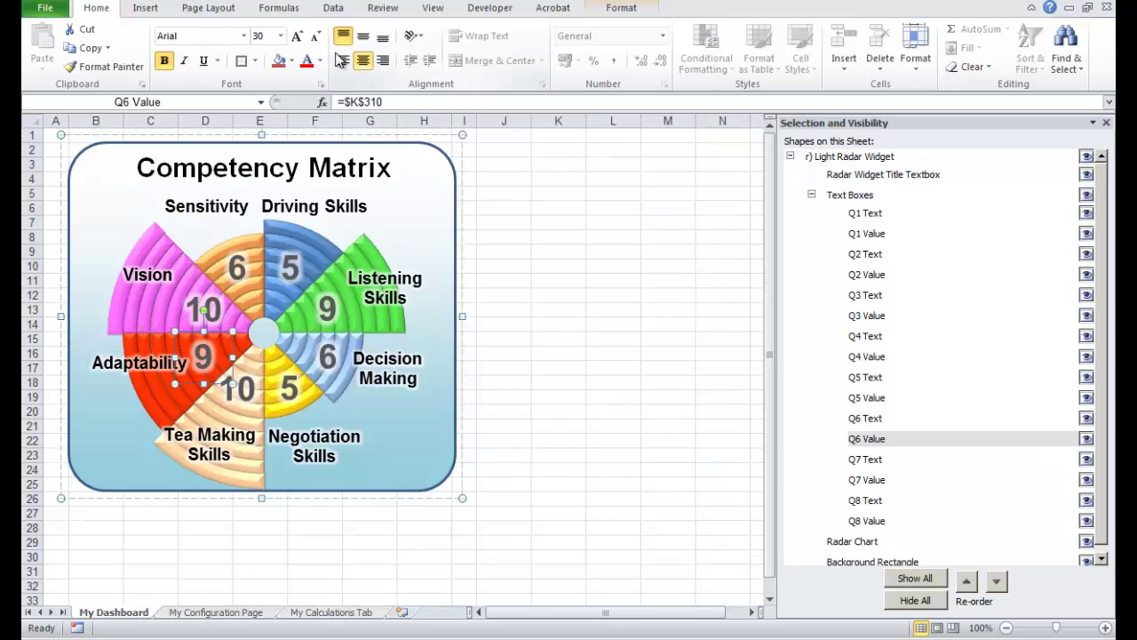
drag(384, 103, 338, 103)
text(=)
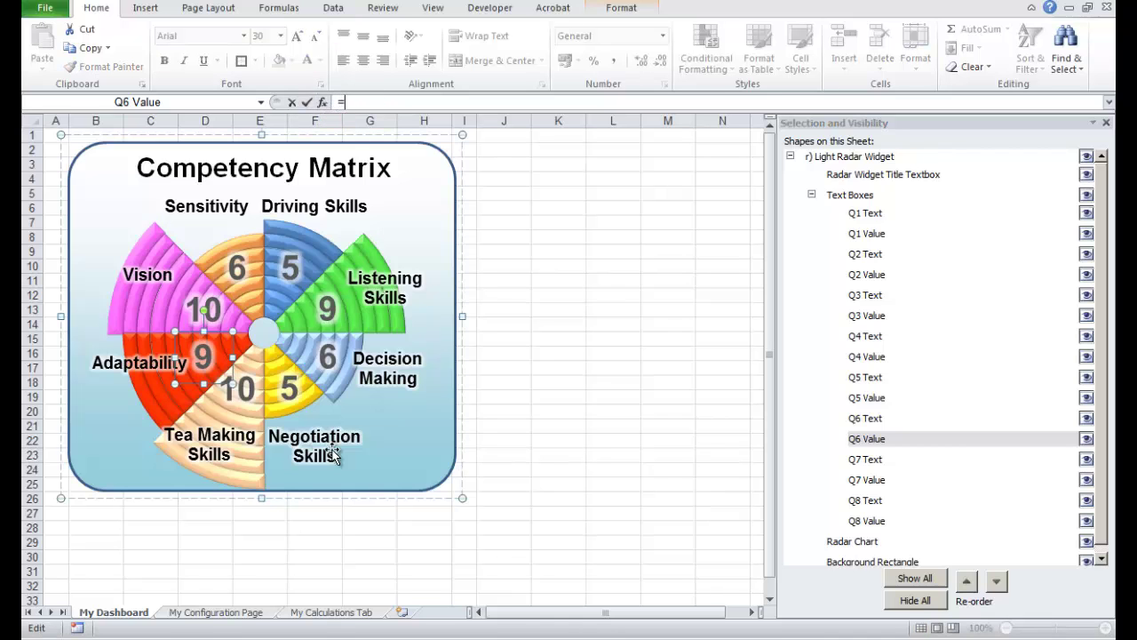
click(216, 612)
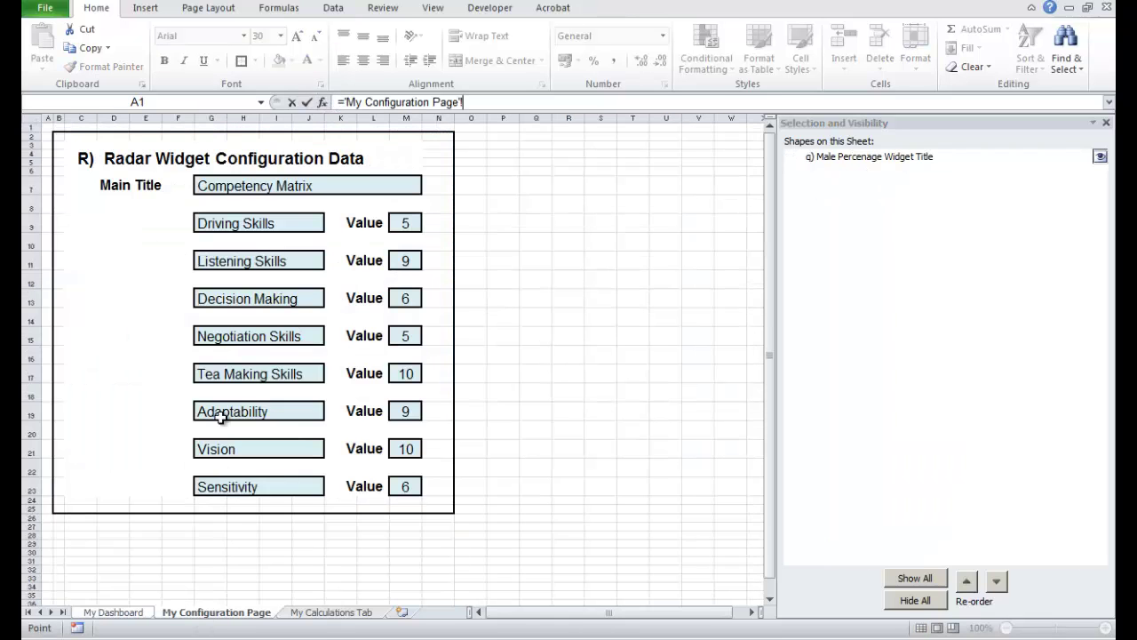
click(411, 409)
key(Return)
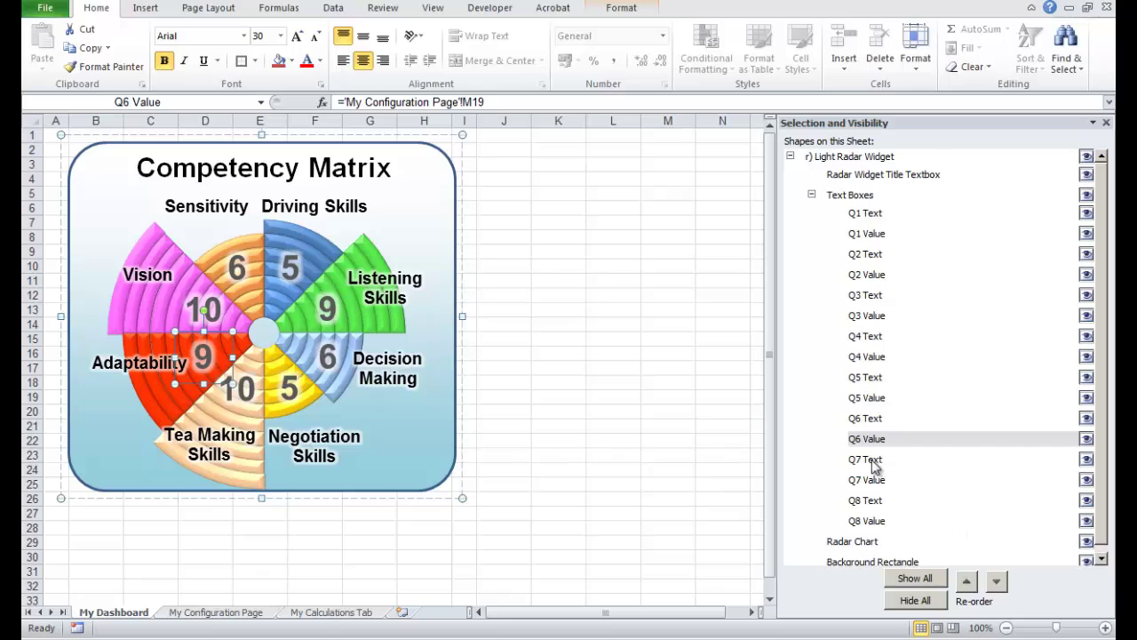
Link the Q7 Text box to the Vision label in G21 on My Configuration Page.
click(867, 459)
click(394, 103)
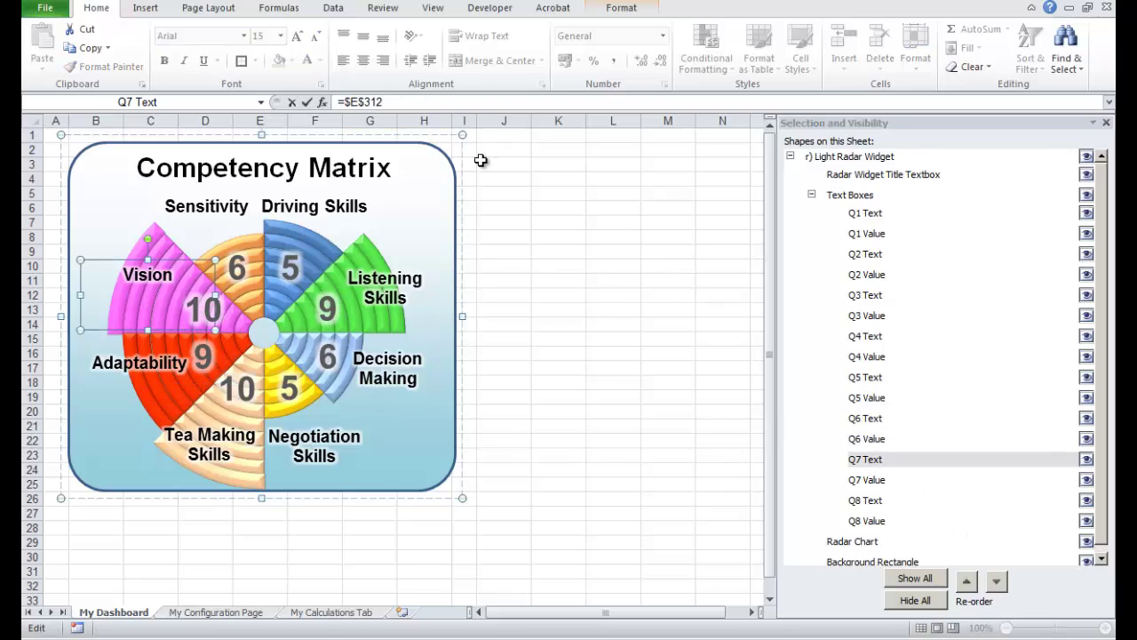
drag(415, 103, 325, 105)
text(=)
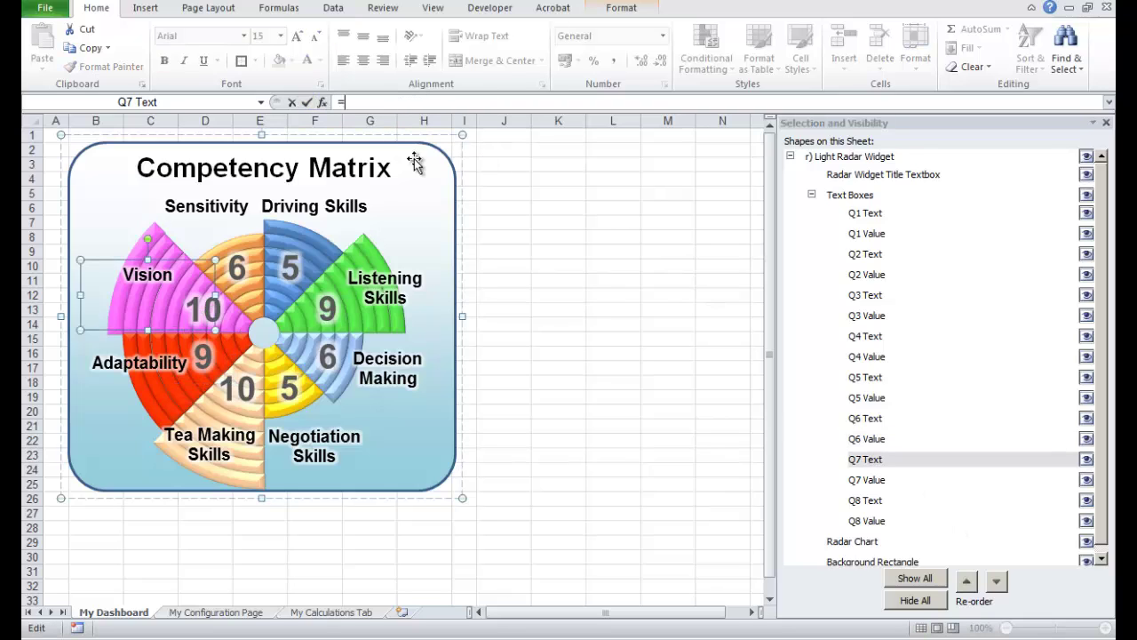
click(223, 612)
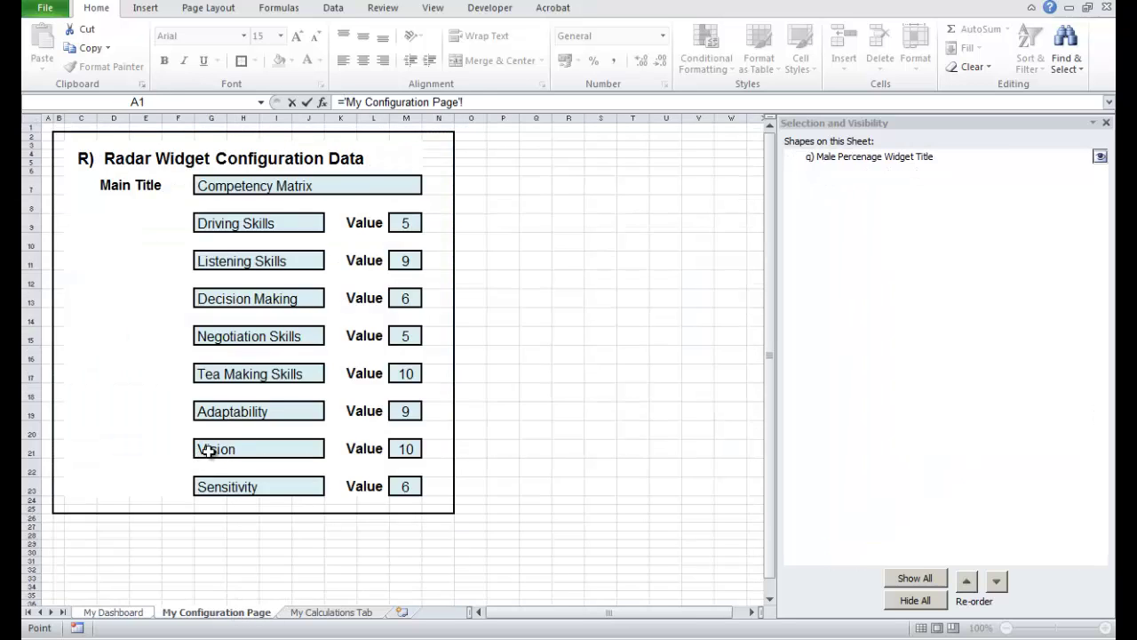
click(209, 450)
key(Return)
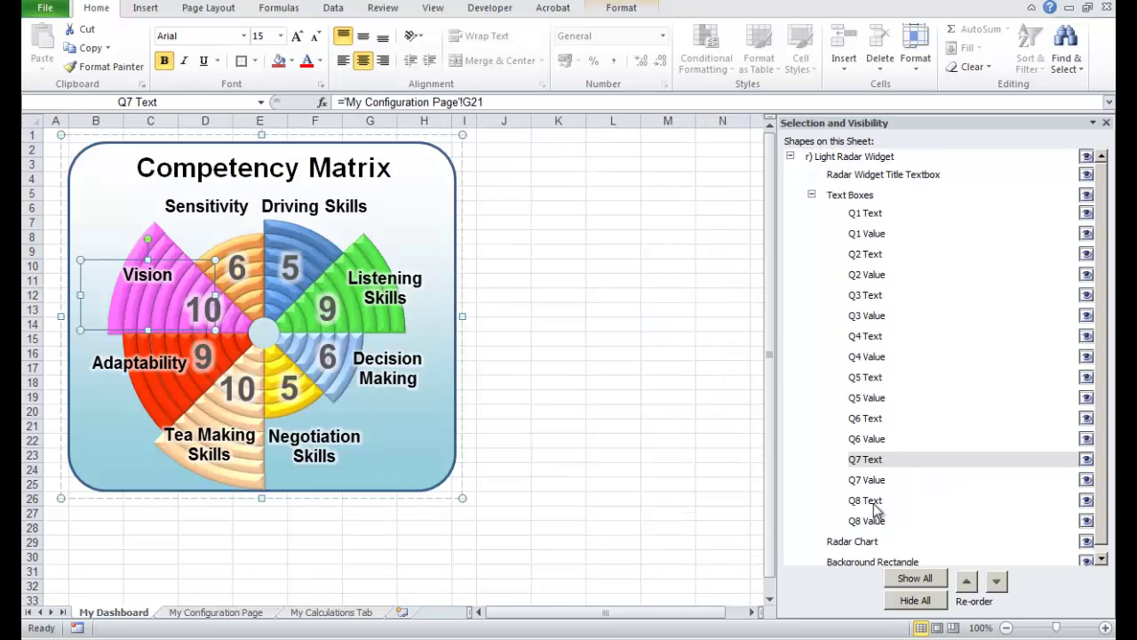
Link the Q7 Value text box to the Vision value in M21 on My Configuration Page.
click(875, 481)
triple_click(360, 99)
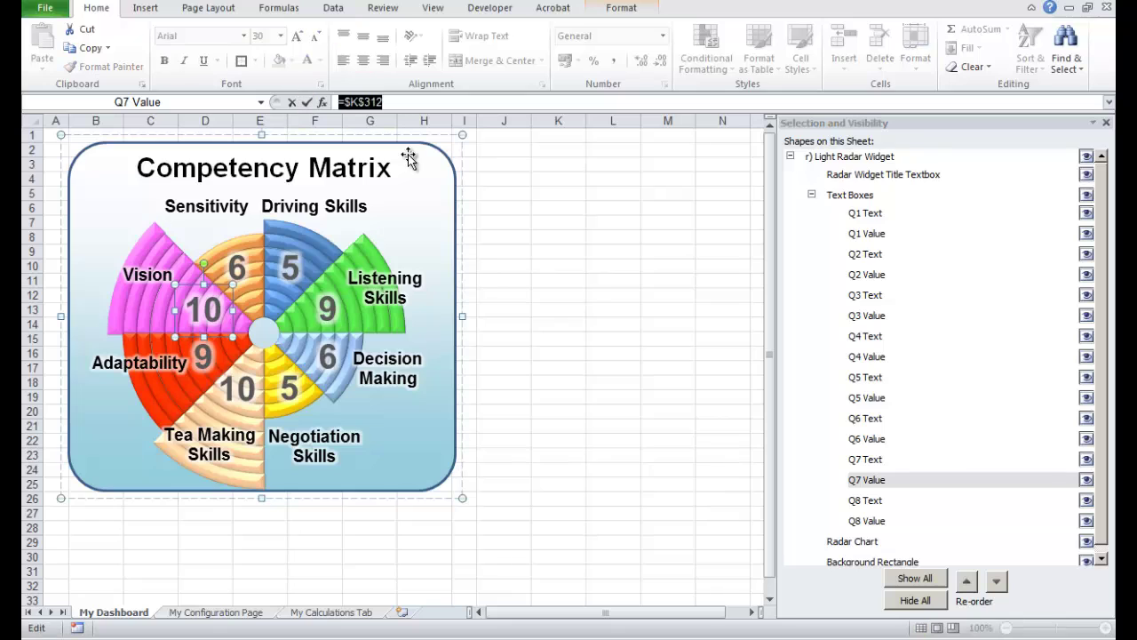
text(=)
click(215, 612)
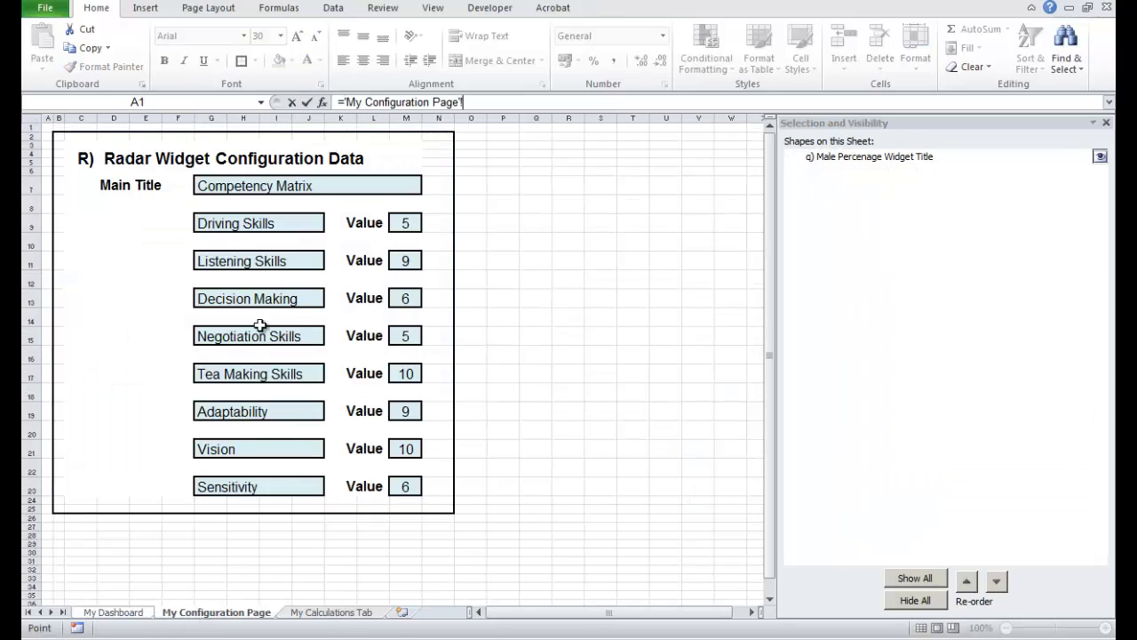
click(400, 451)
key(Return)
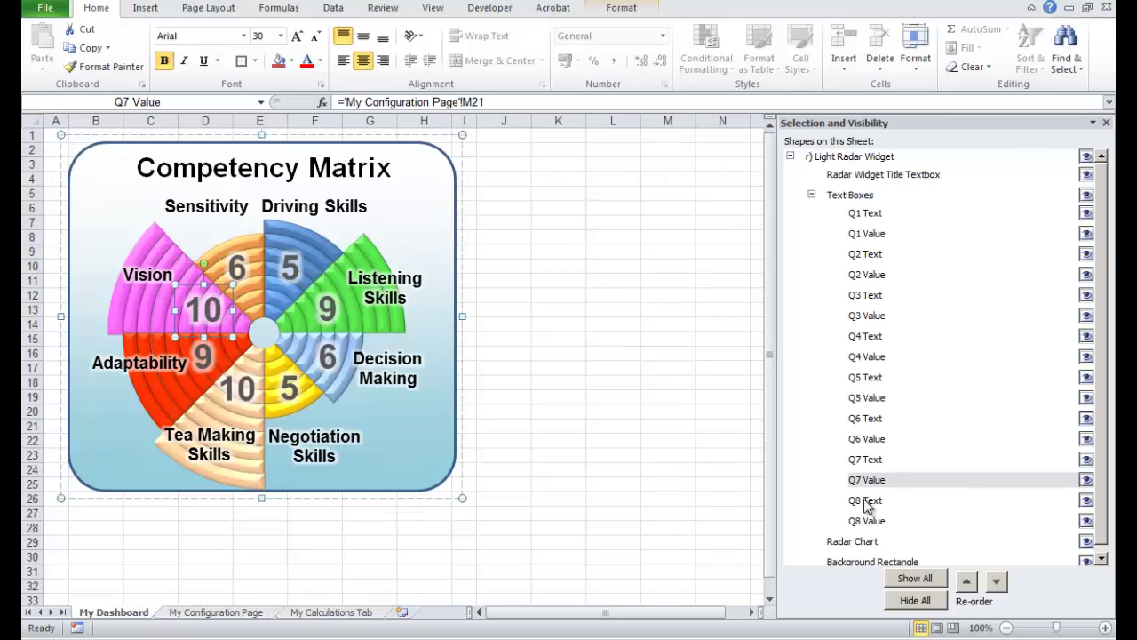
Link the Q8 Text box to the Sensitivity label in G23 on My Configuration Page.
click(866, 500)
triple_click(360, 99)
text(=)
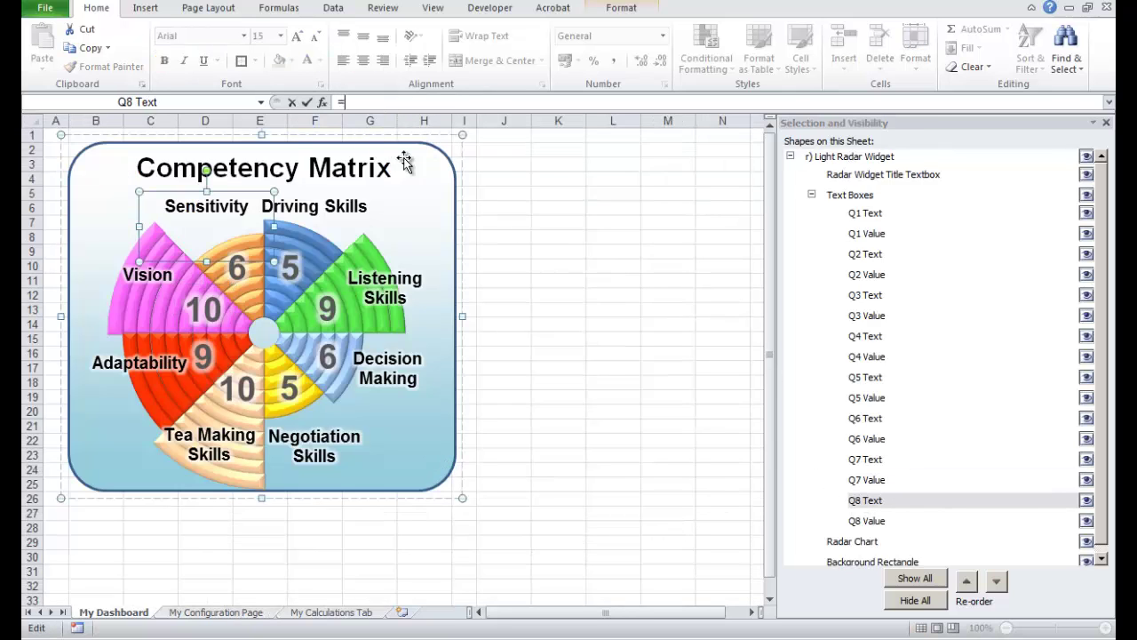
click(217, 612)
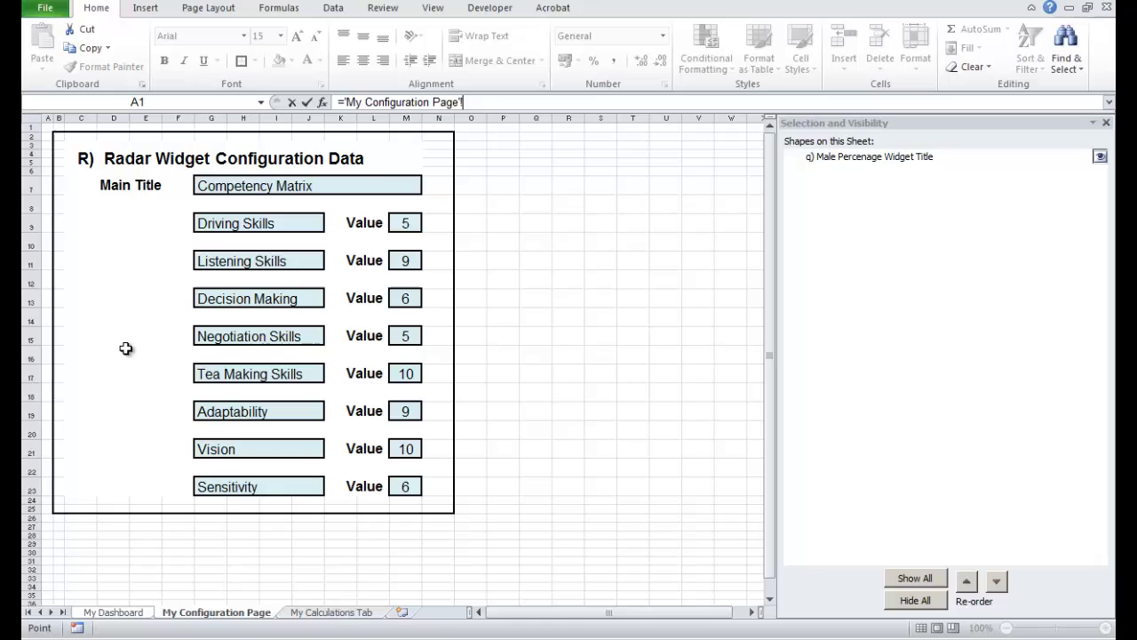
click(210, 484)
key(Return)
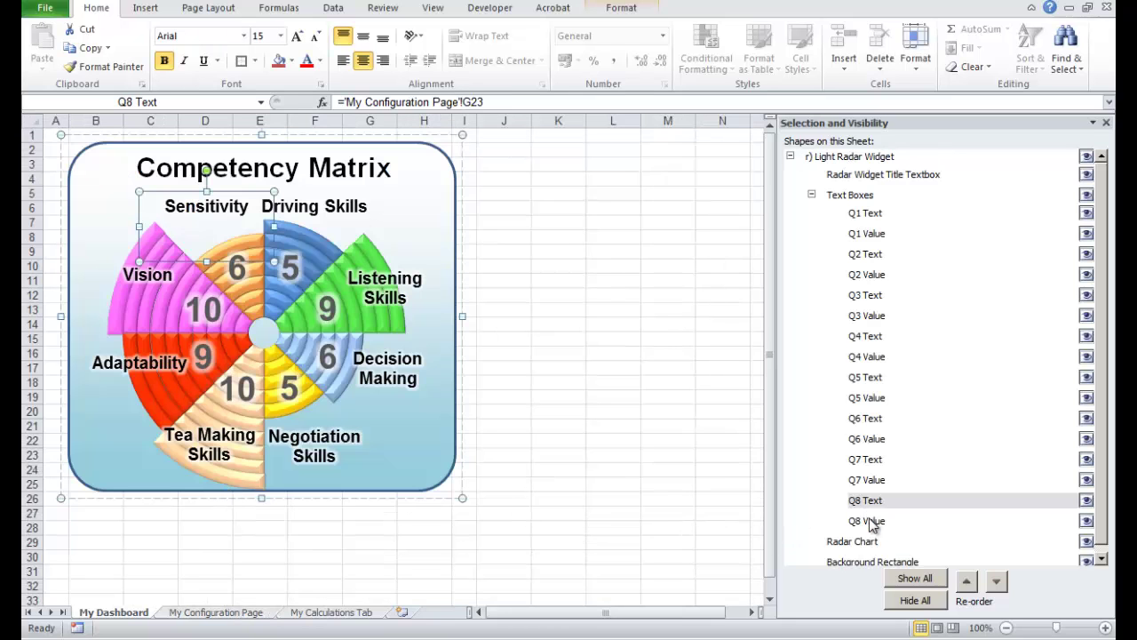
Link the Q8 Value text box to the Sensitivity value in M23 on My Configuration Page.
click(869, 521)
click(380, 102)
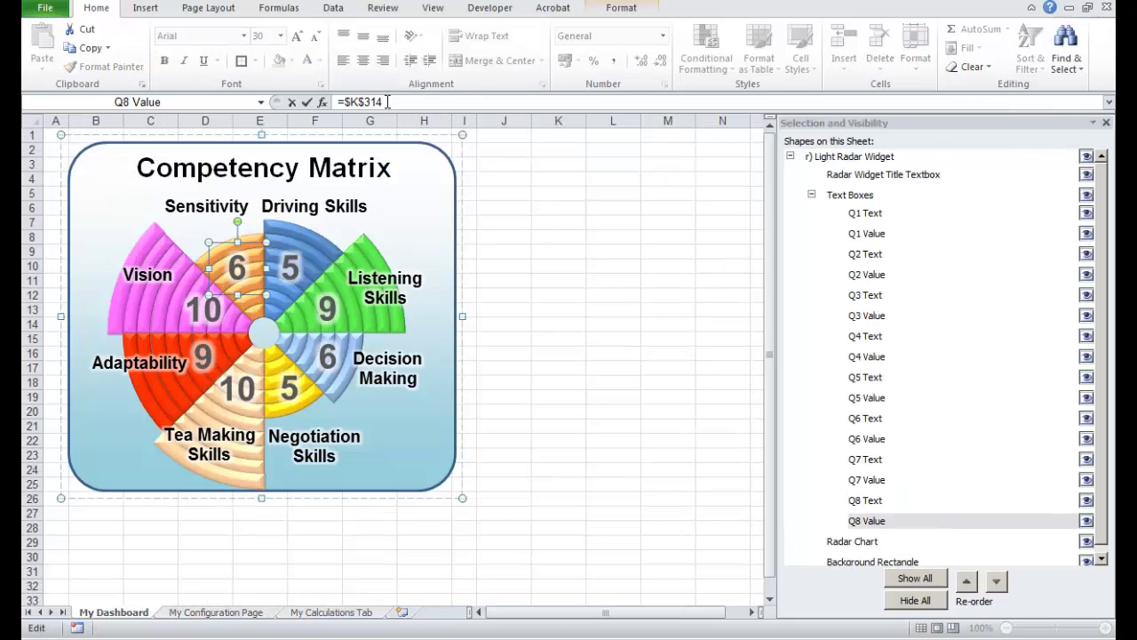
drag(387, 102, 326, 101)
text(=)
click(204, 613)
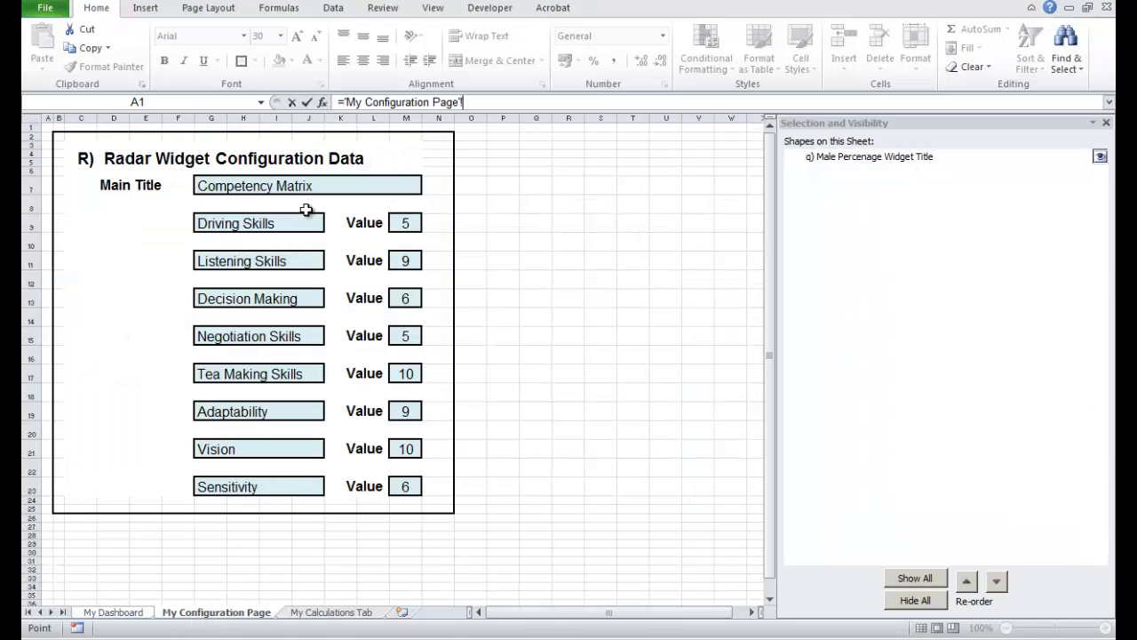
click(408, 503)
key(Return)
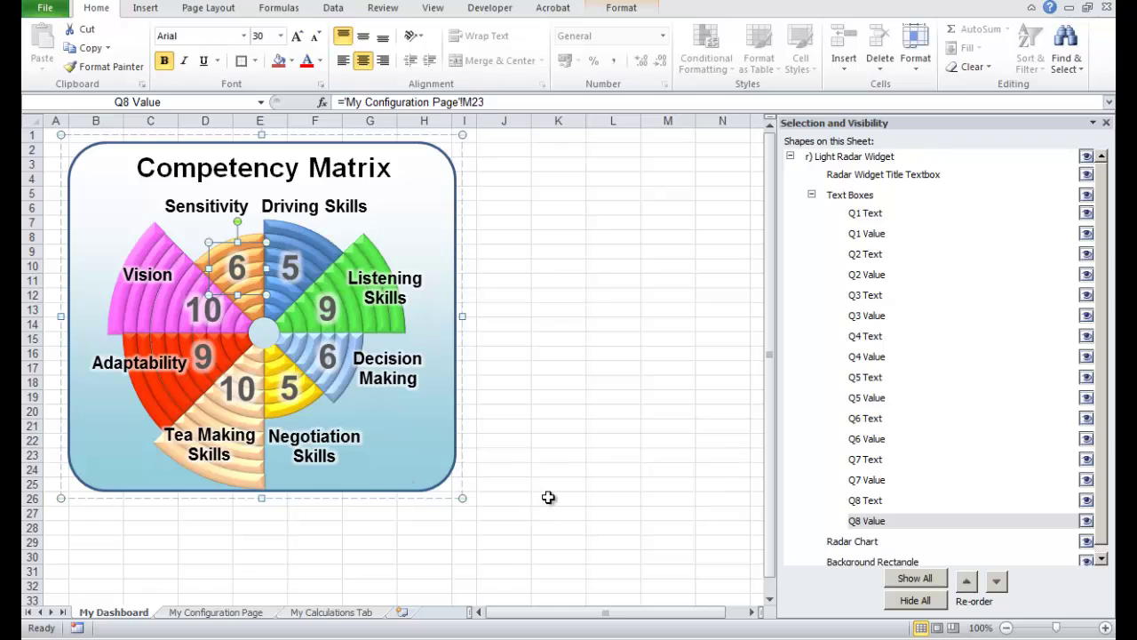
click(548, 497)
Set the Driving Skills, Listening Skills and Decision Making values to 10 on My Configuration Page.
click(215, 613)
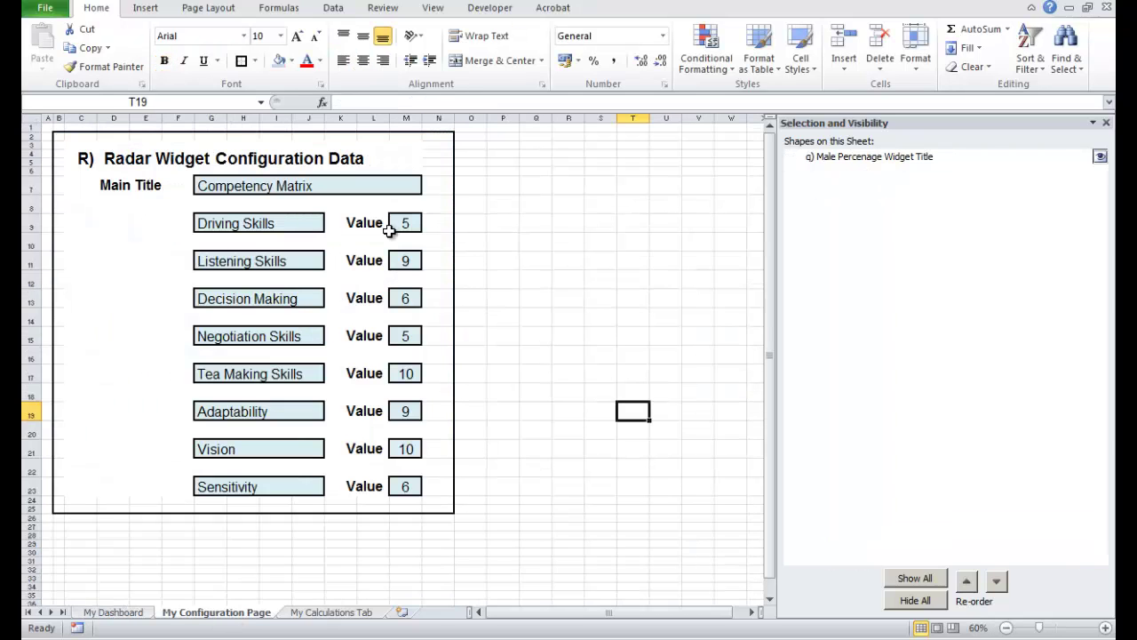
click(400, 226)
text(10)
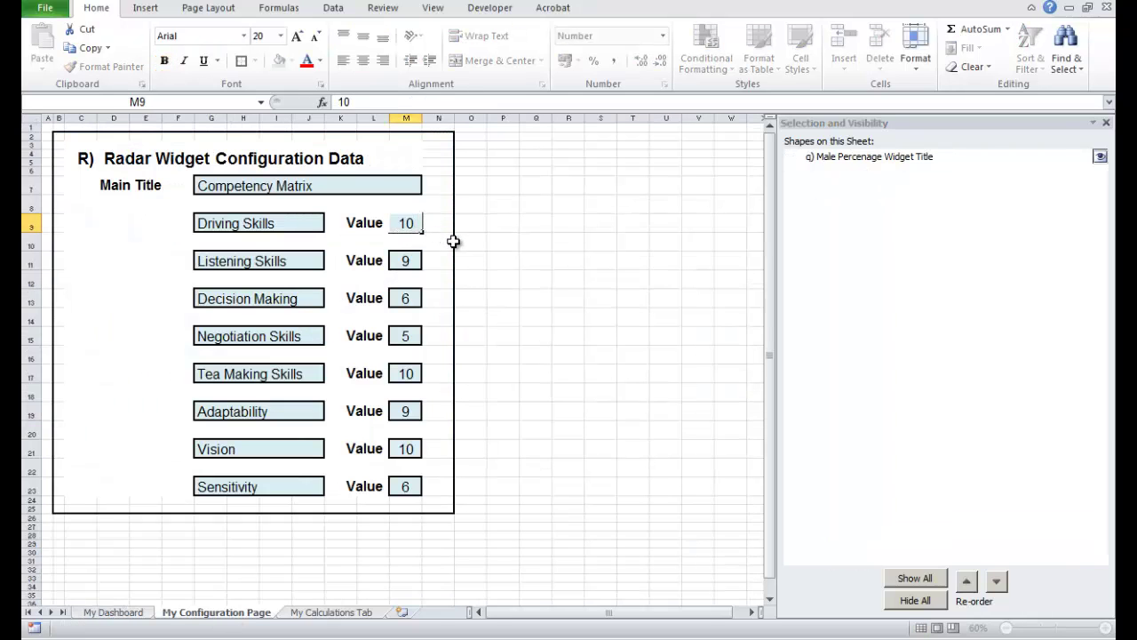
key(Return)
text(10)
key(BackSpace)
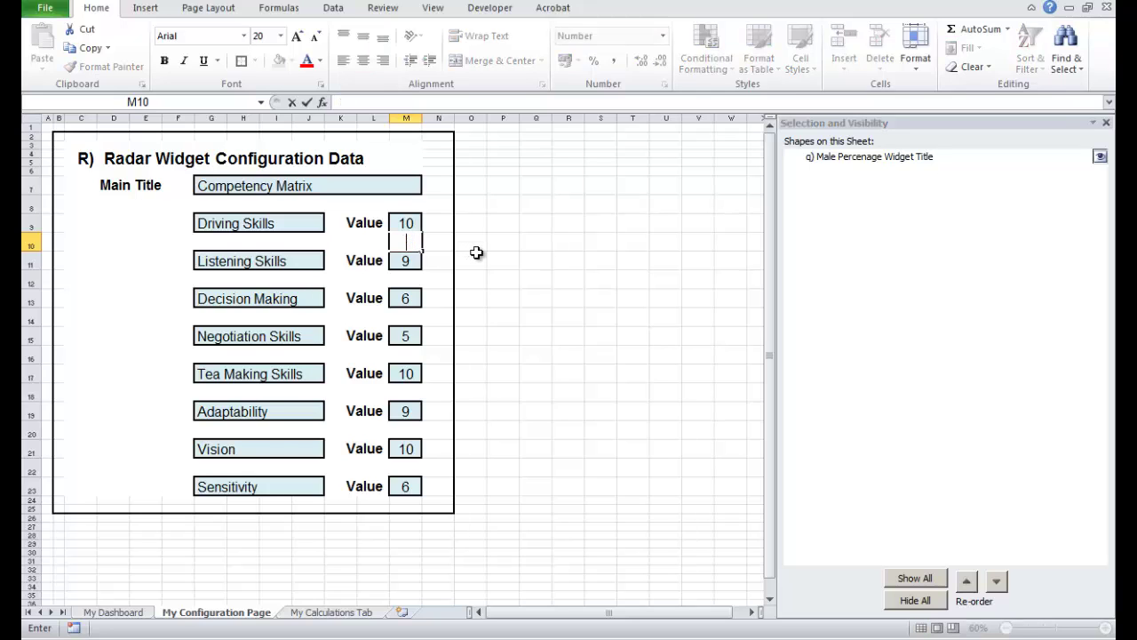
key(Return)
key(Return)
key(Up)
text(10)
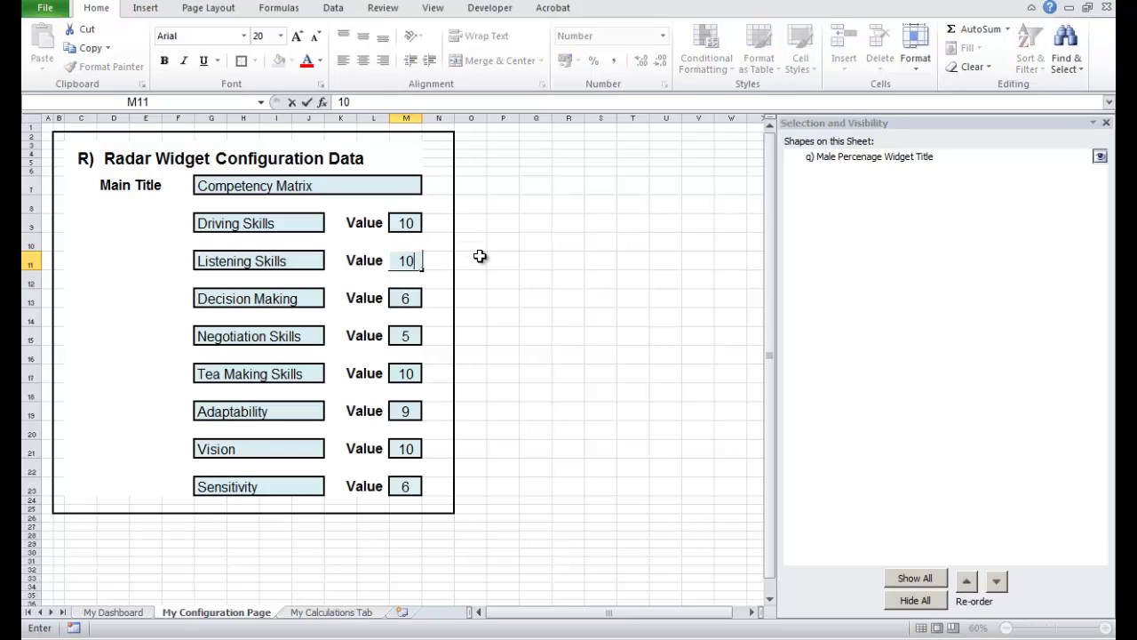
key(Return)
key(Return)
text(10)
key(Return)
key(Return)
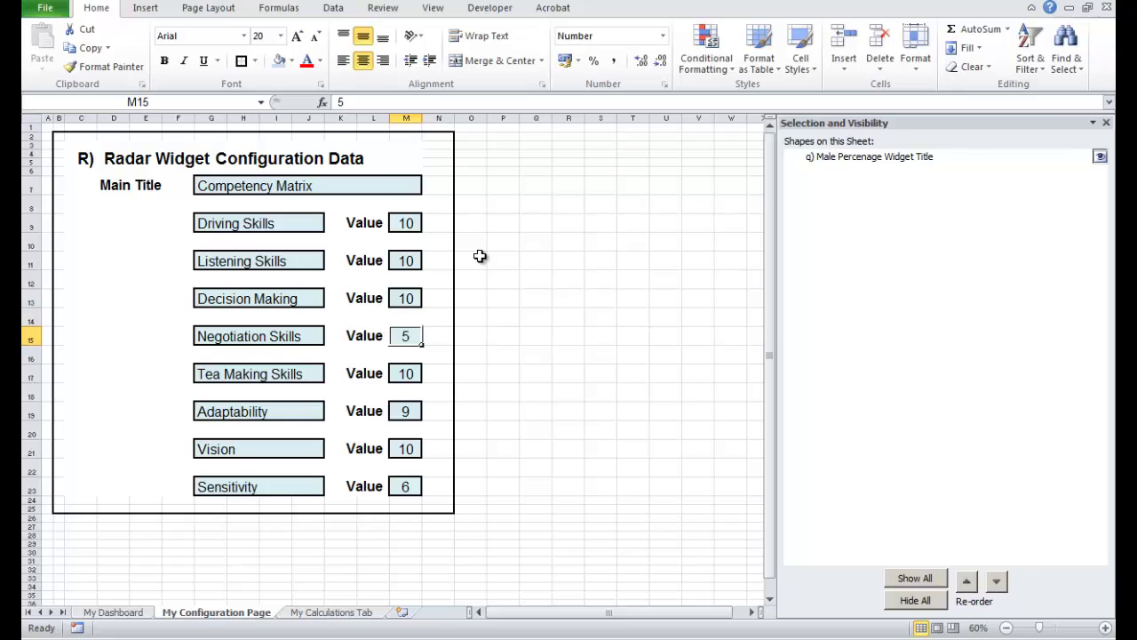
Set the Negotiation Skills, Tea Making Skills, Adaptability and Sensitivity values to 10 on My Configuration Page.
text(10)
key(Return)
key(Return)
text(10)
key(Return)
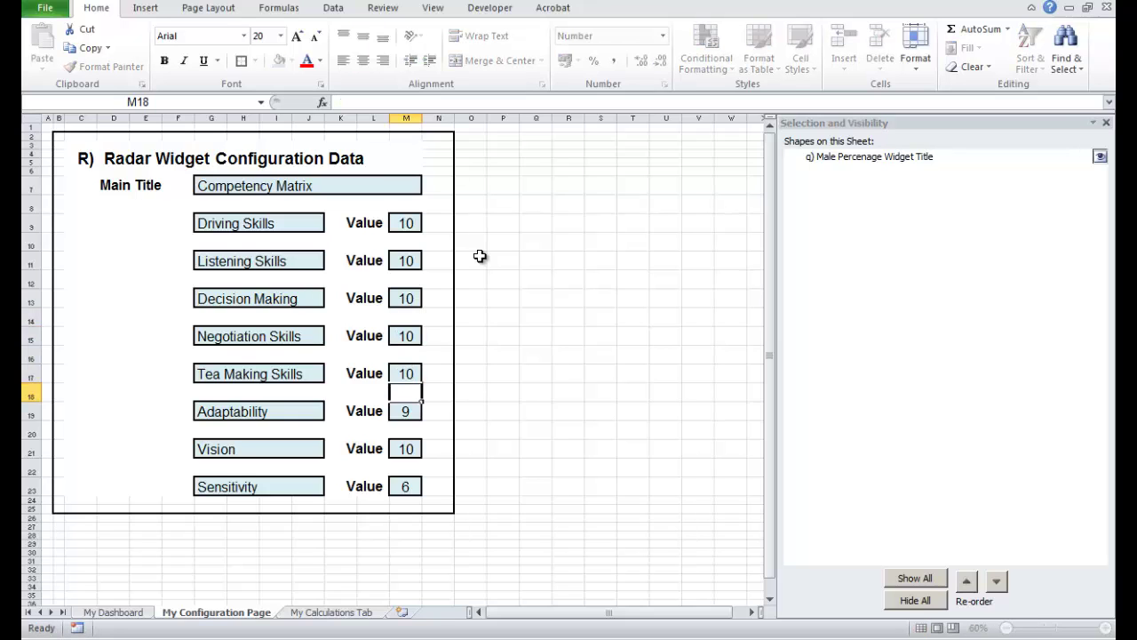
key(Return)
text(10)
key(Return)
key(Return)
key(Return)
key(Return)
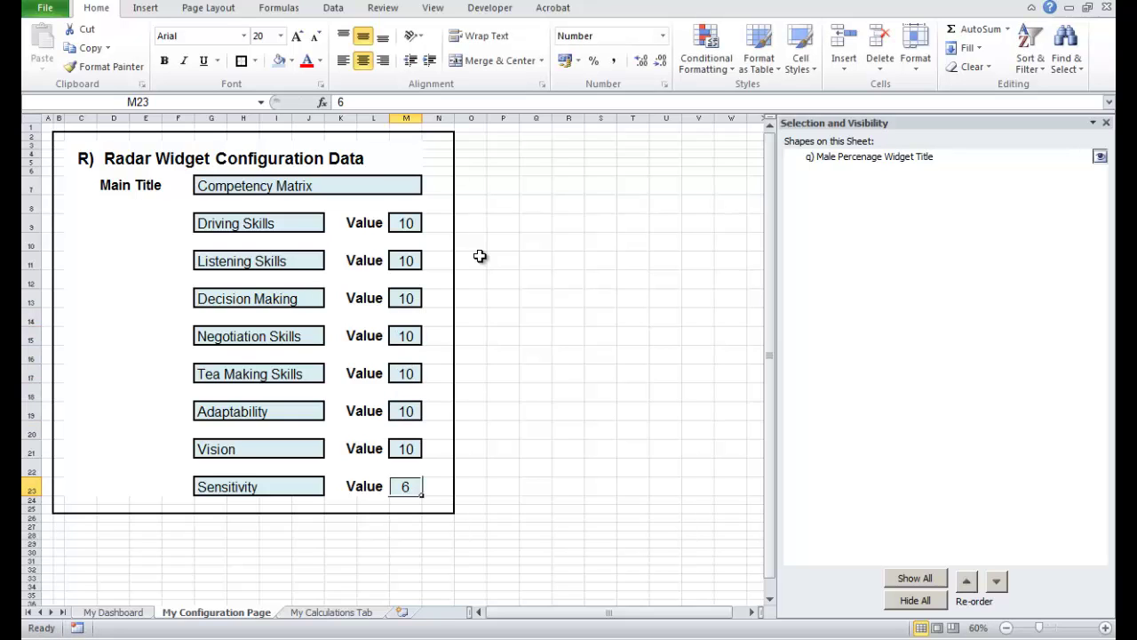
key(Return)
key(Up)
text(10)
key(Return)
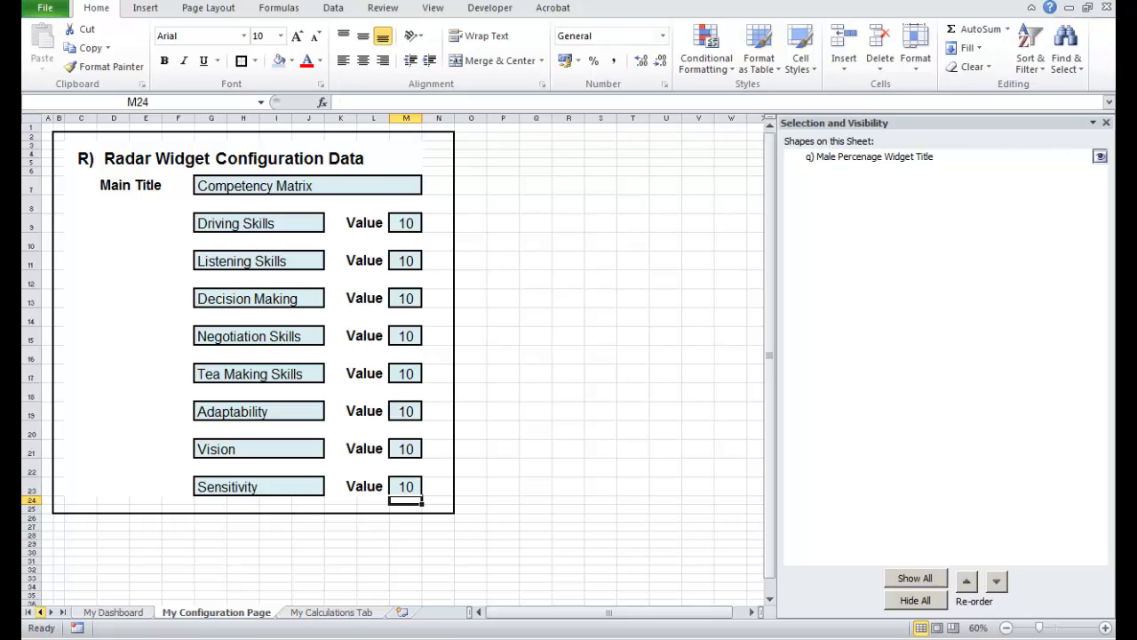
Return to My Dashboard, check the widget's values, and open the data source settings of the Radar Chart.
click(135, 613)
click(496, 456)
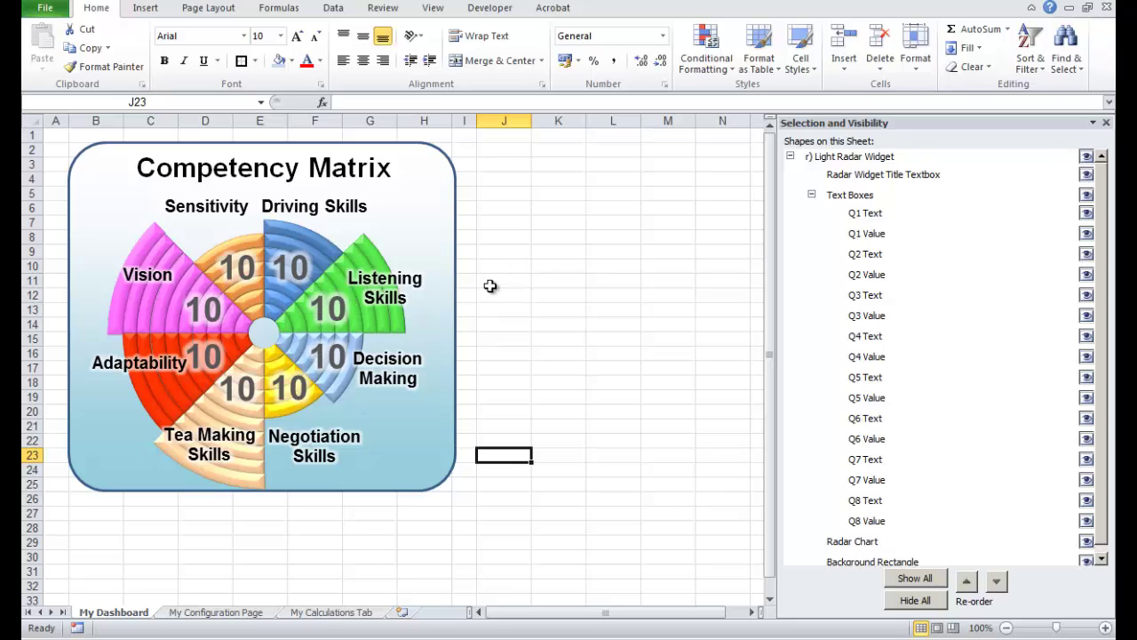
click(852, 541)
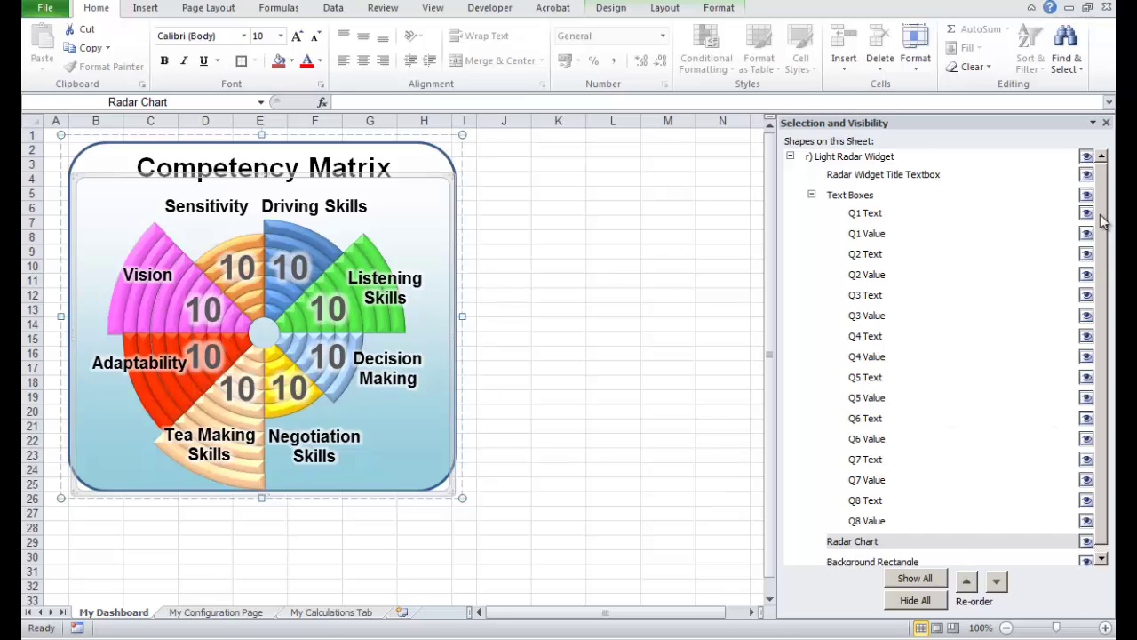
scroll(1101, 220, down, 1)
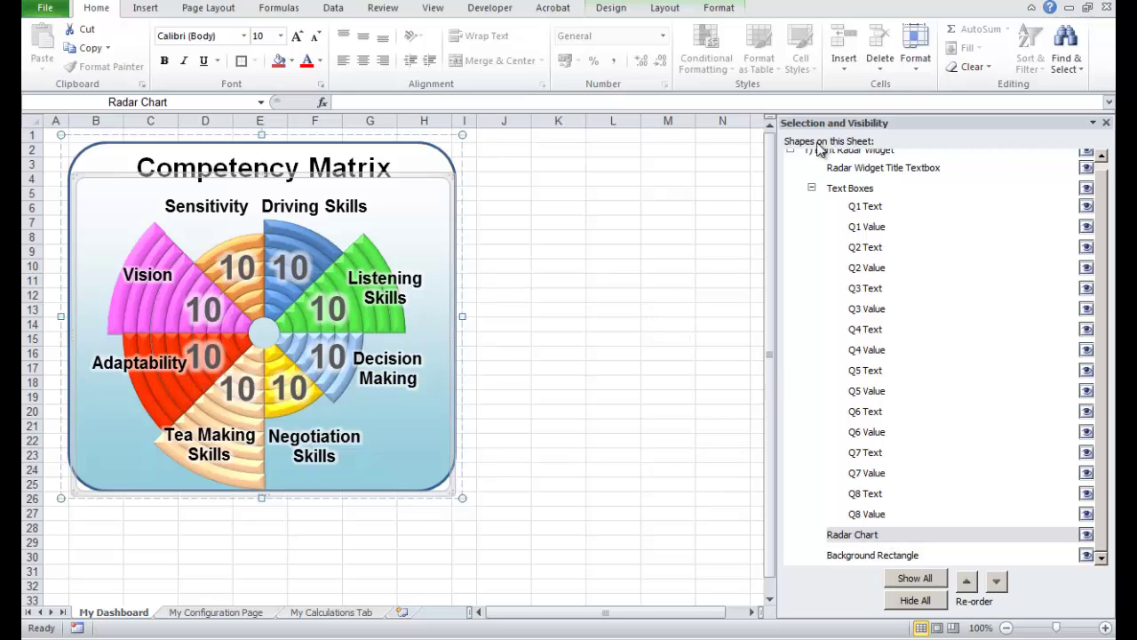
click(611, 9)
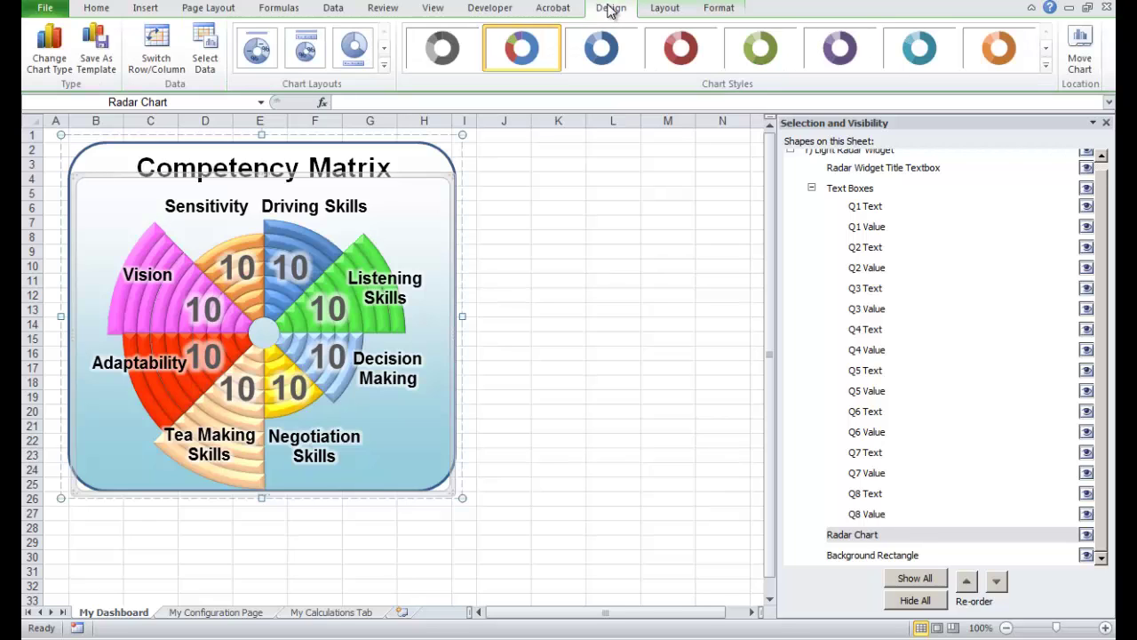
click(204, 59)
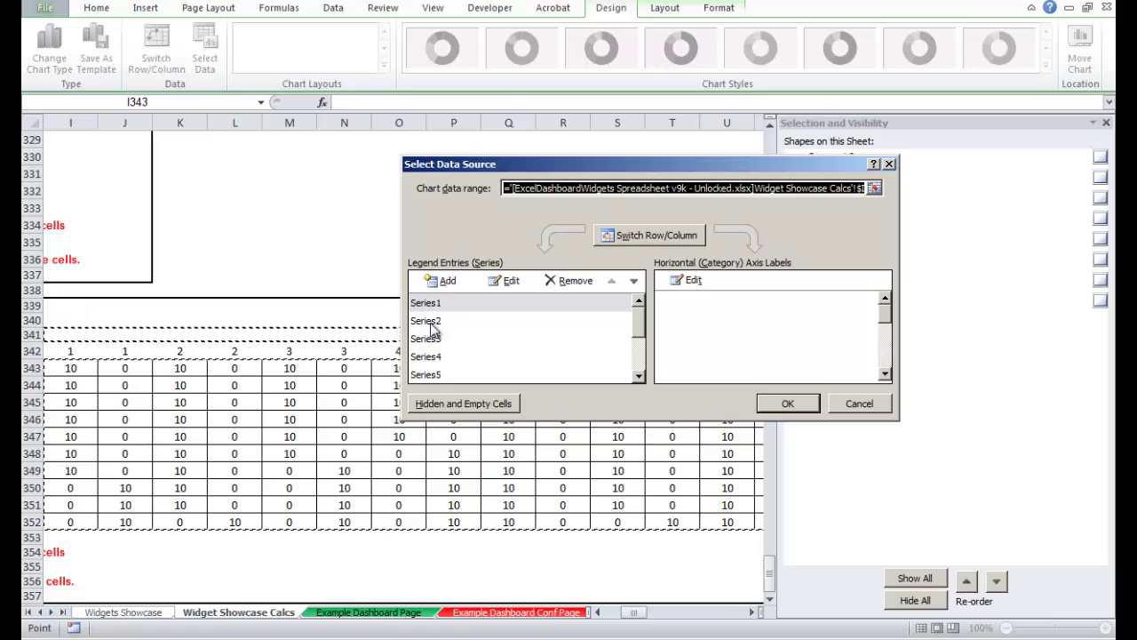
Look through the Radar Chart's legend series and its source table on Widget Showcase Calcs, and select Series1.
click(635, 355)
click(635, 353)
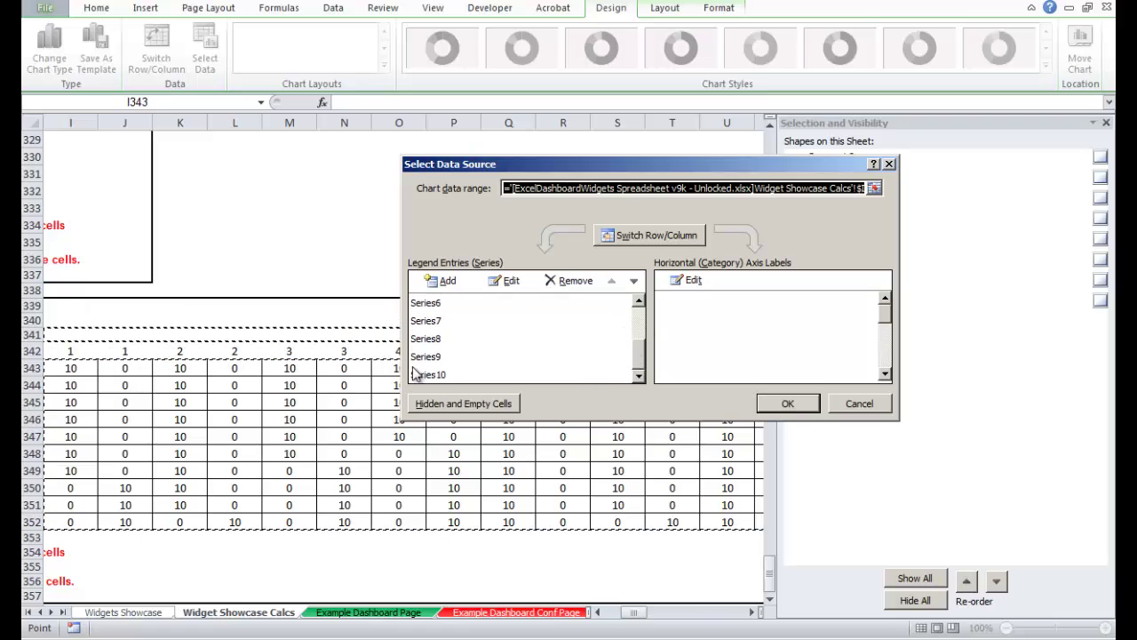
click(639, 335)
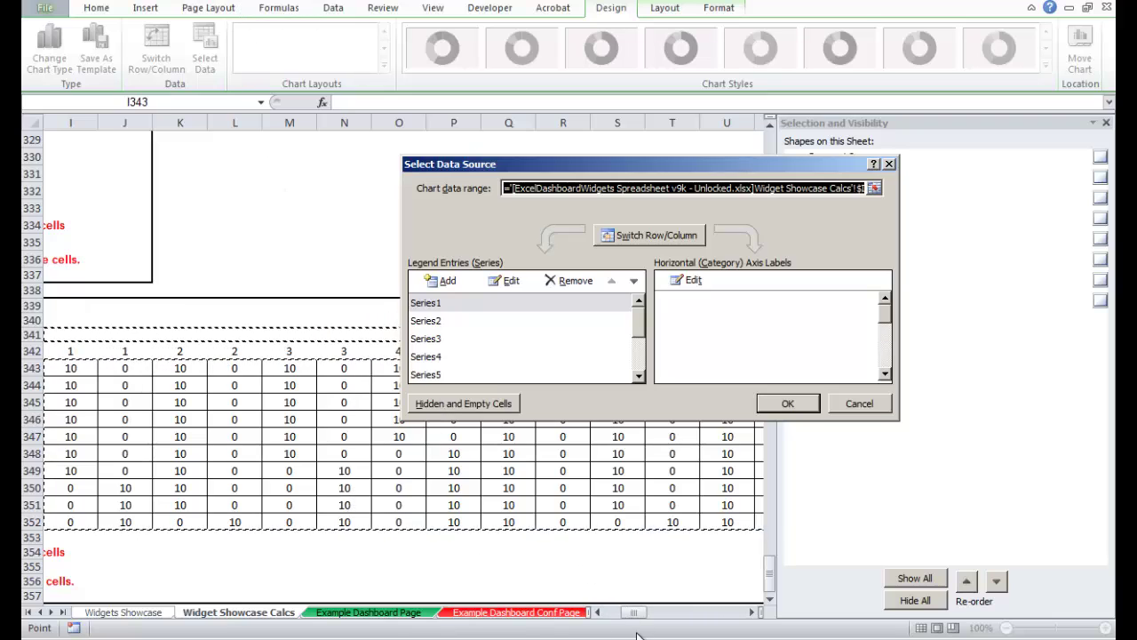
click(597, 612)
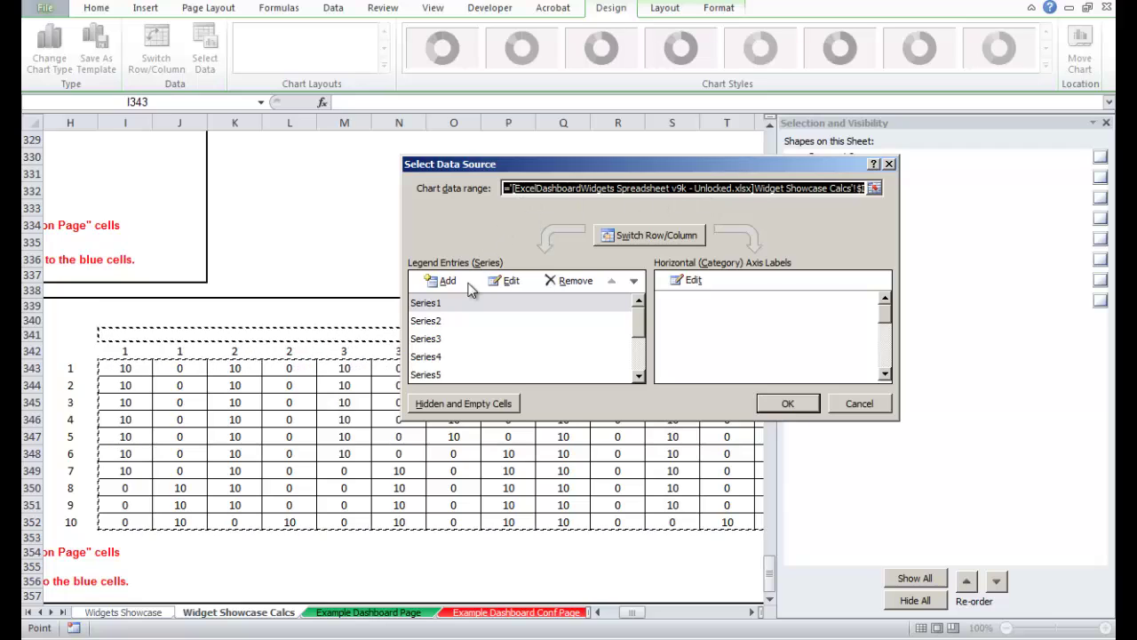
click(426, 307)
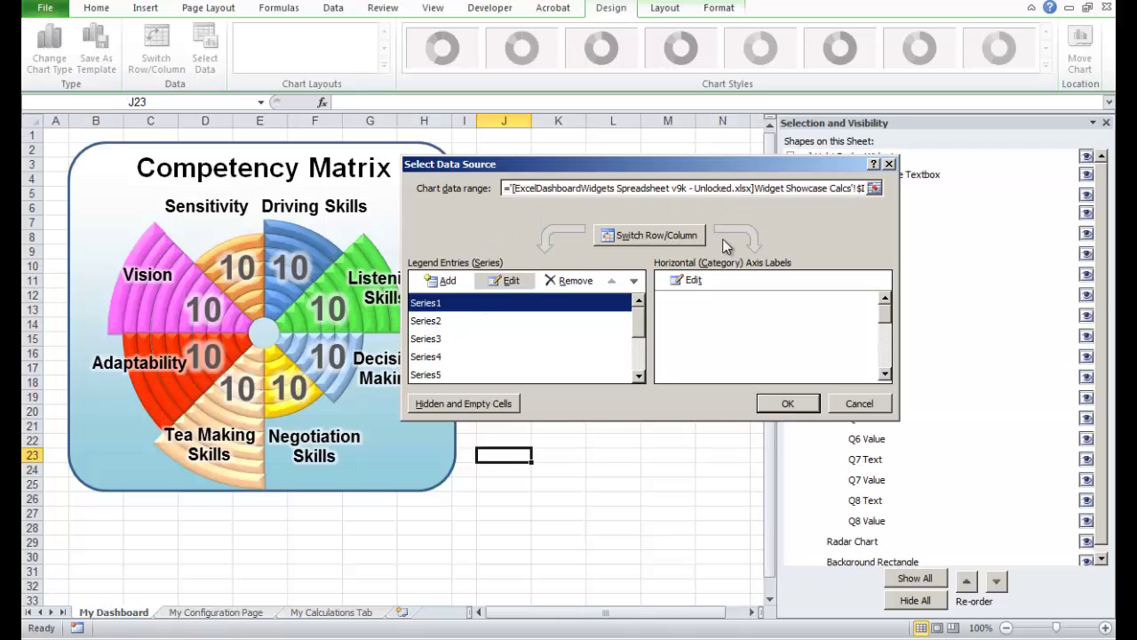
Inspect the radar calculations behind the chart data range, and close the data source settings and the shape selection pane.
click(874, 189)
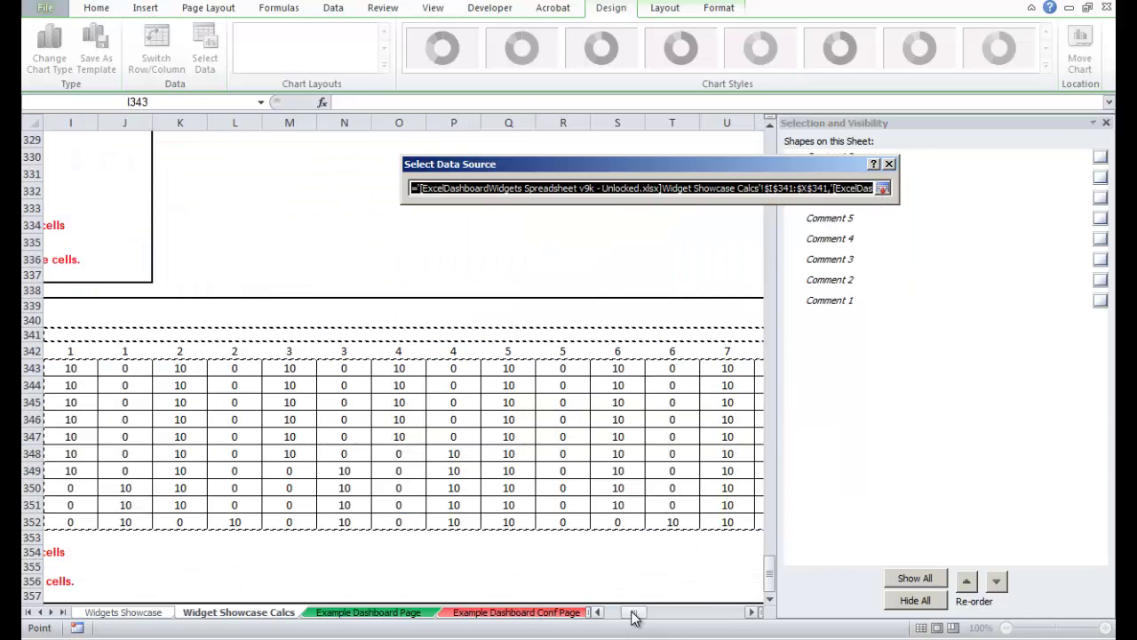
drag(634, 612, 613, 619)
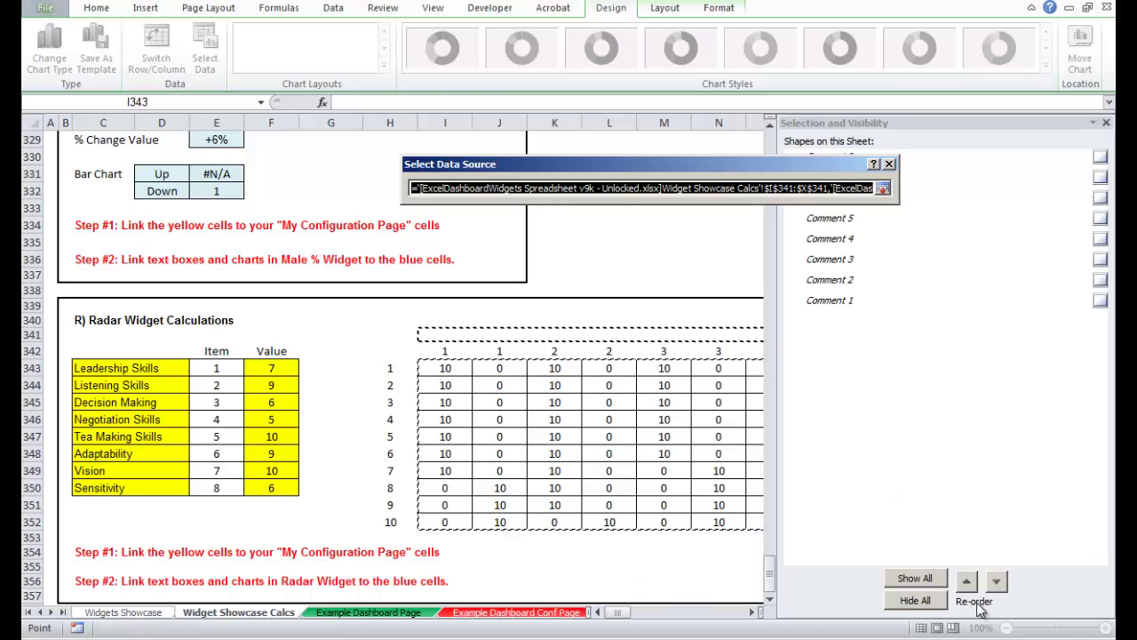
drag(773, 328, 875, 327)
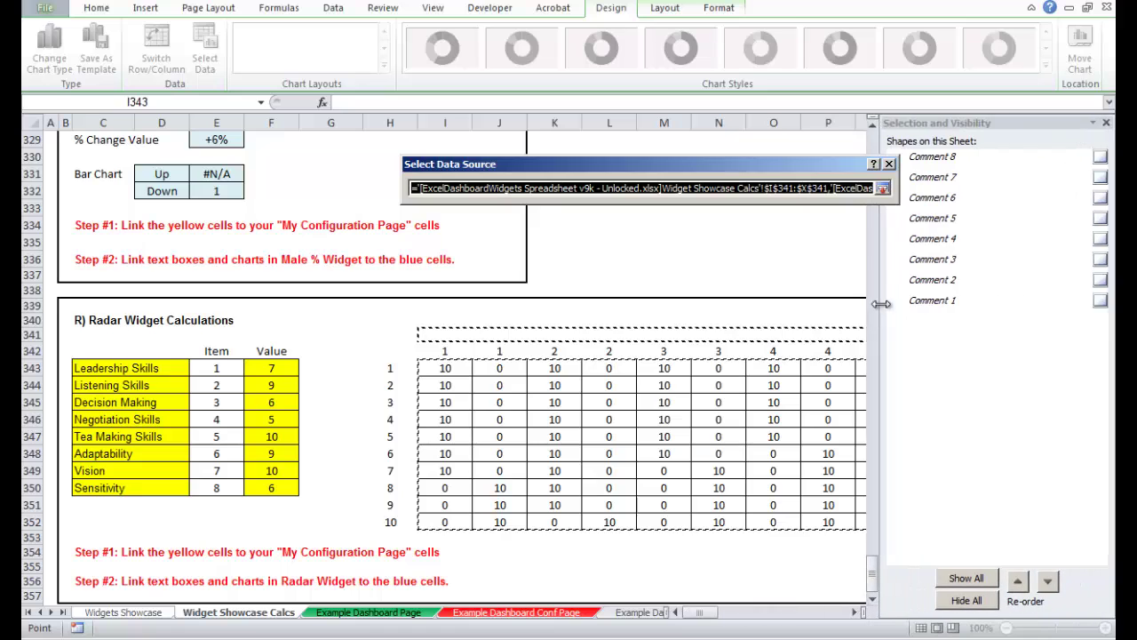
click(889, 165)
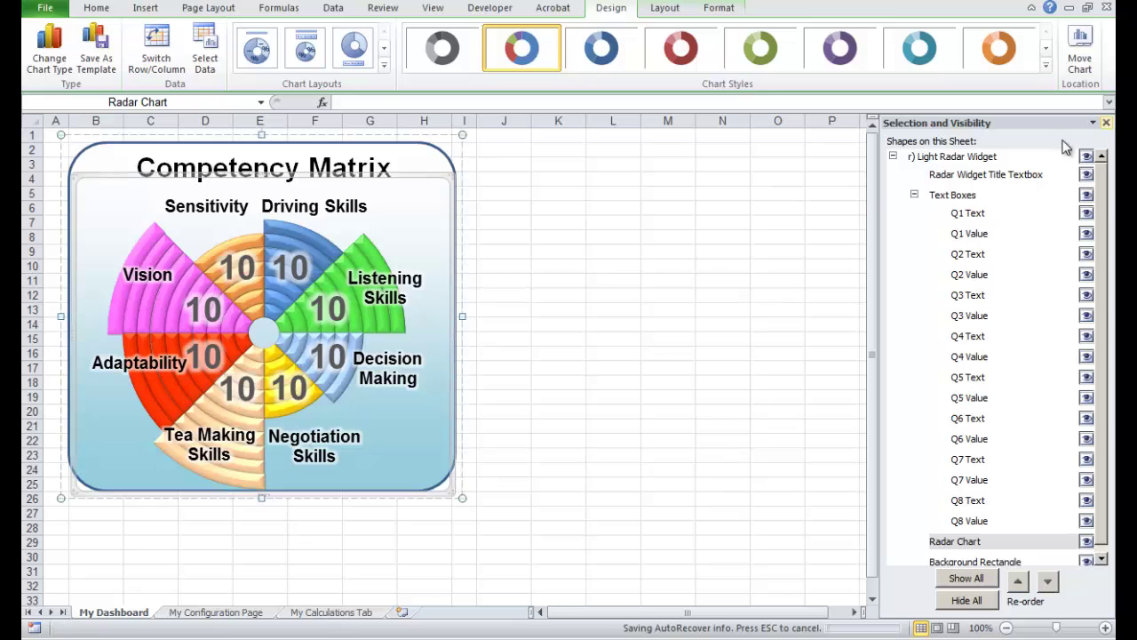
click(1106, 123)
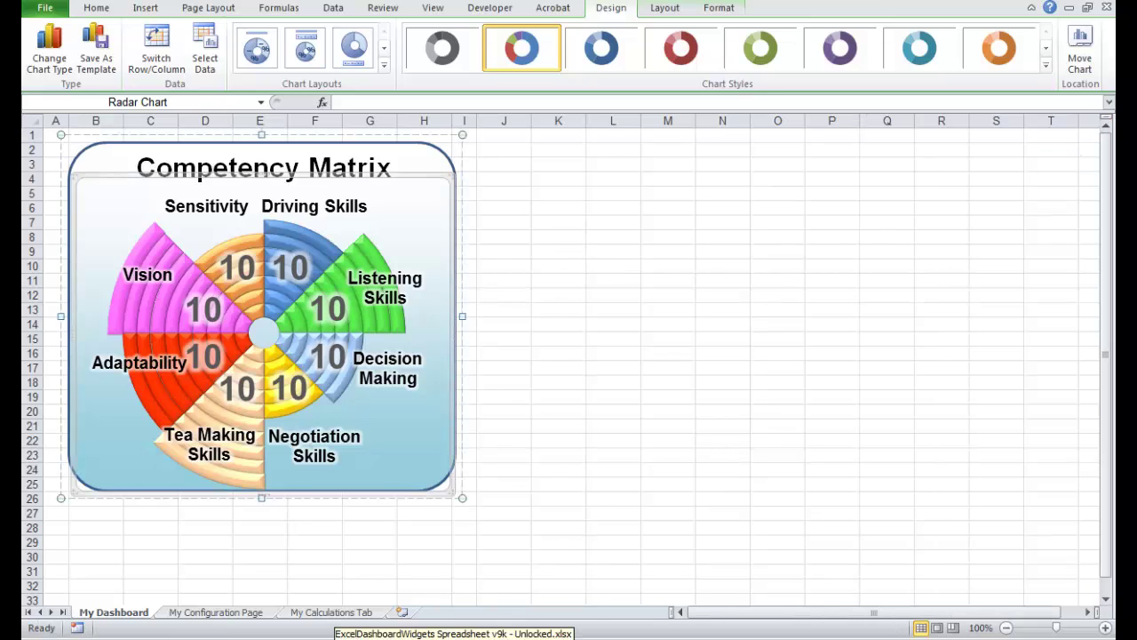
Switch to ExcelDashboardWidgets Spreadsheet v9k - Unlocked.xlsx and open the data source settings of the light Competency Matrix radar chart.
key(ctrl+Tab)
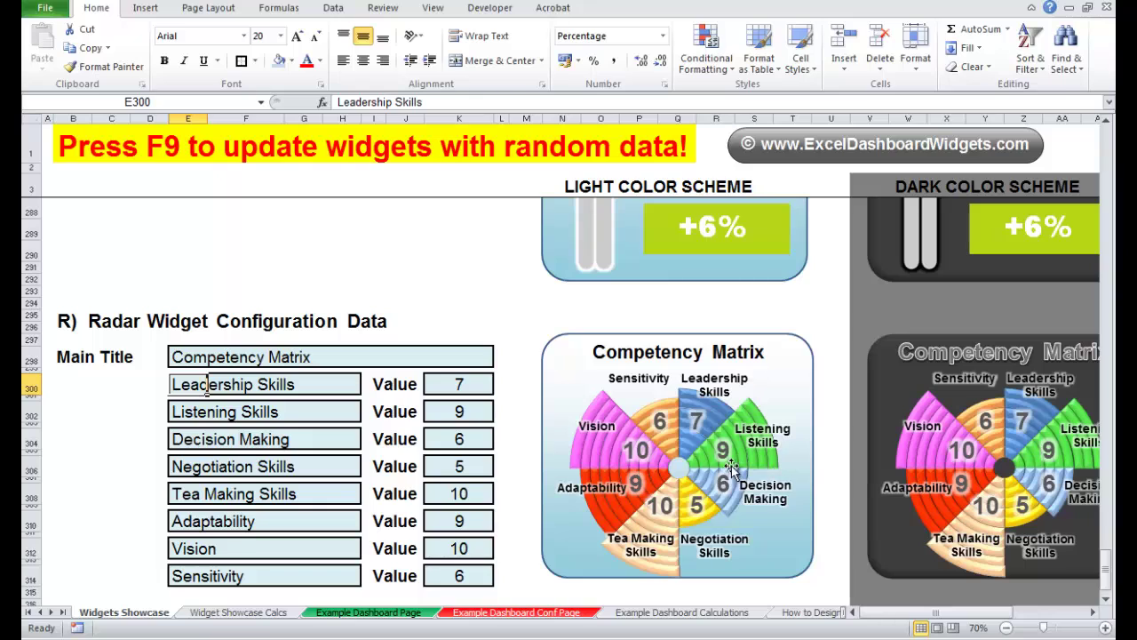
click(604, 405)
click(604, 406)
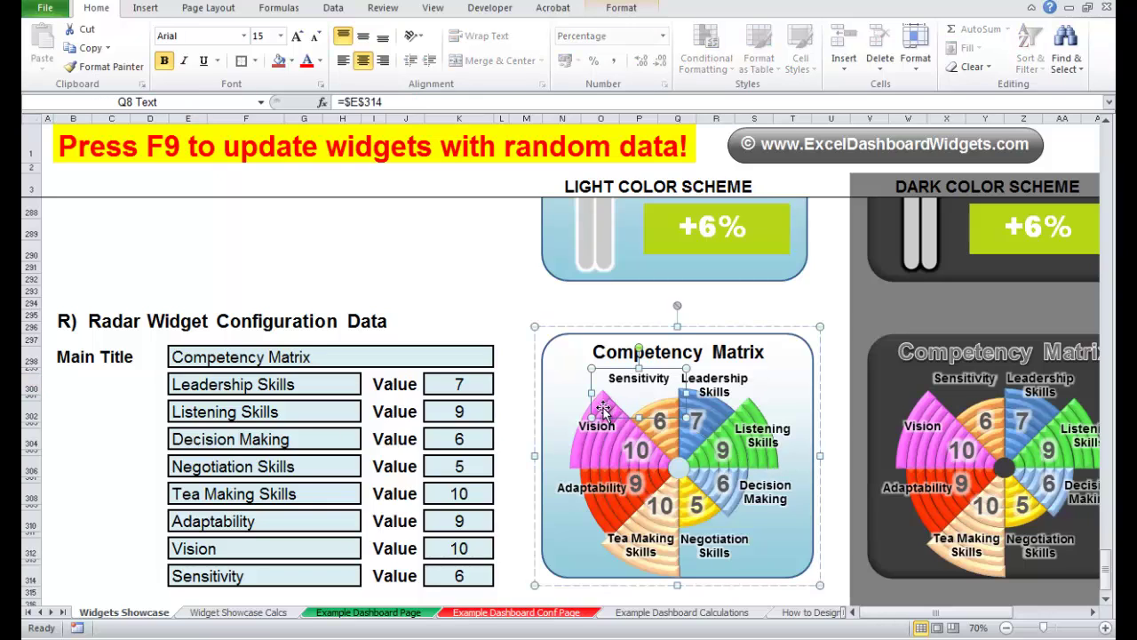
click(582, 402)
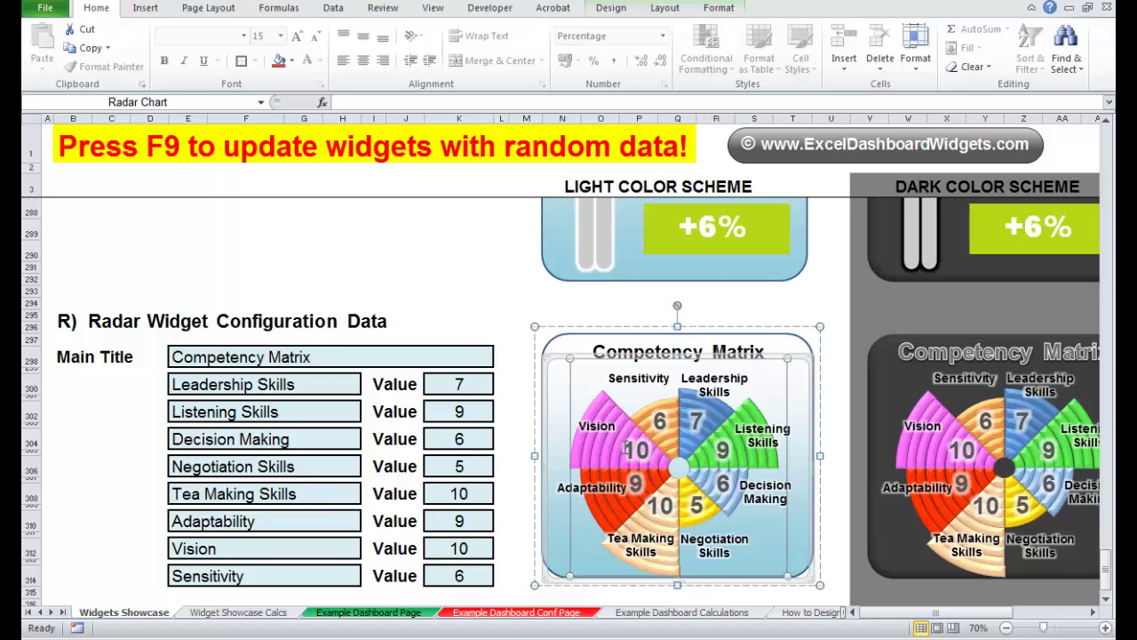
click(613, 9)
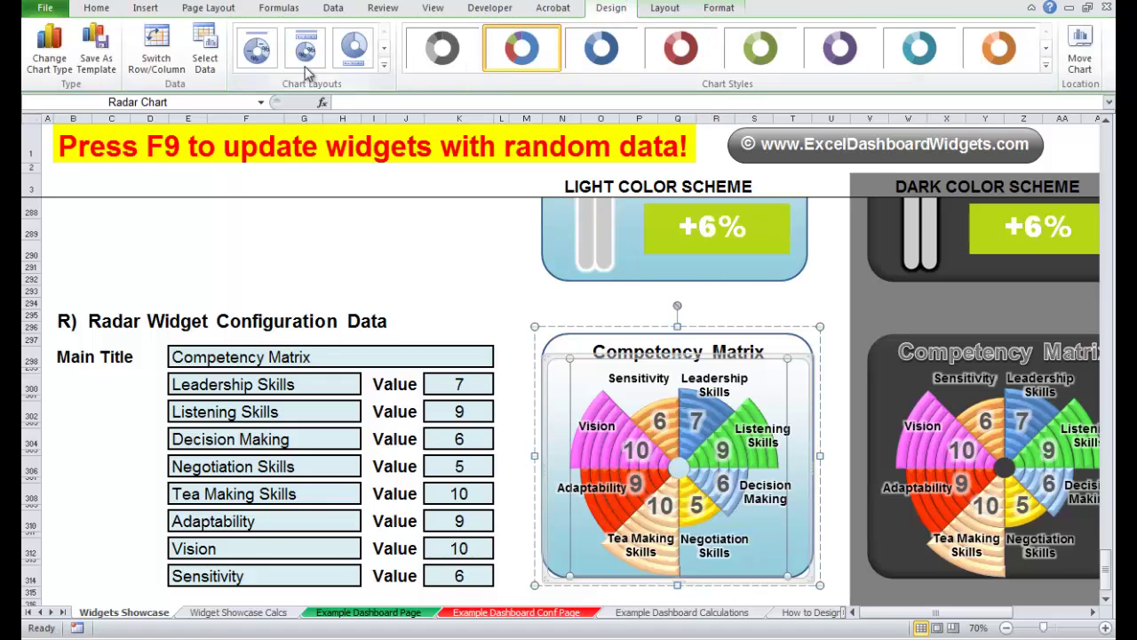
click(204, 49)
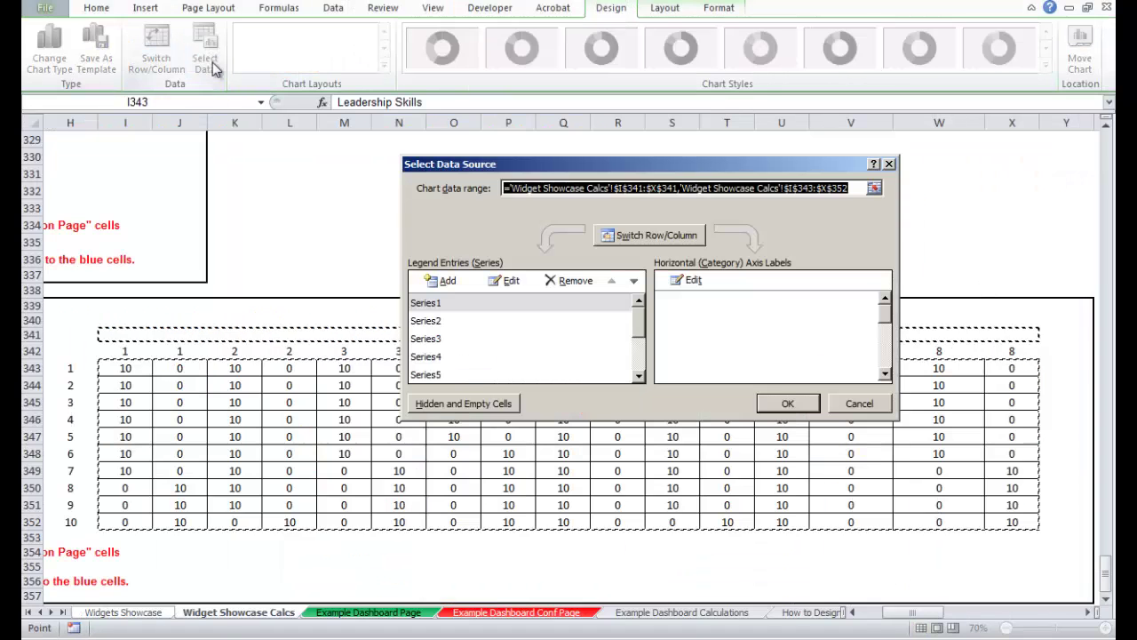
Inspect the value range of Series1 in the showcase Competency Matrix radar chart.
click(418, 304)
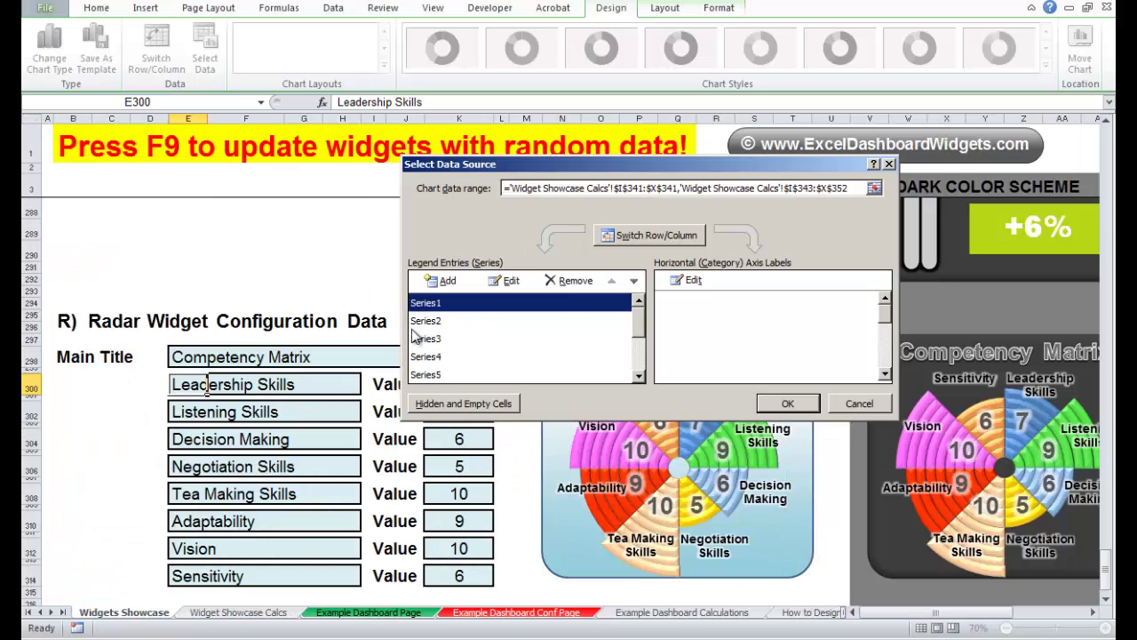
click(501, 282)
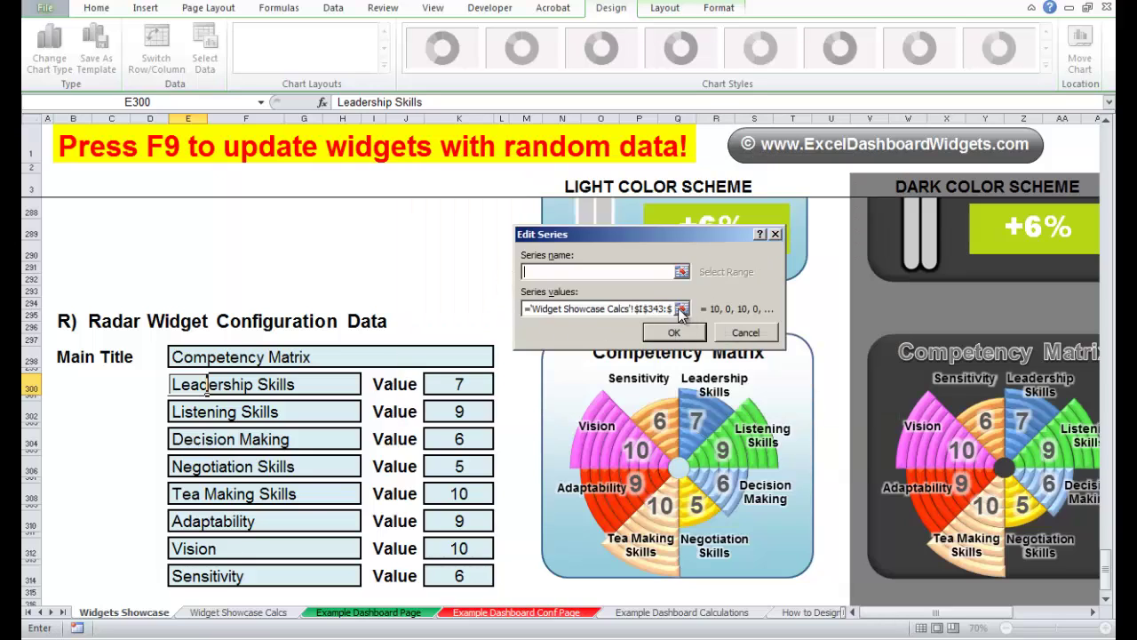
click(681, 308)
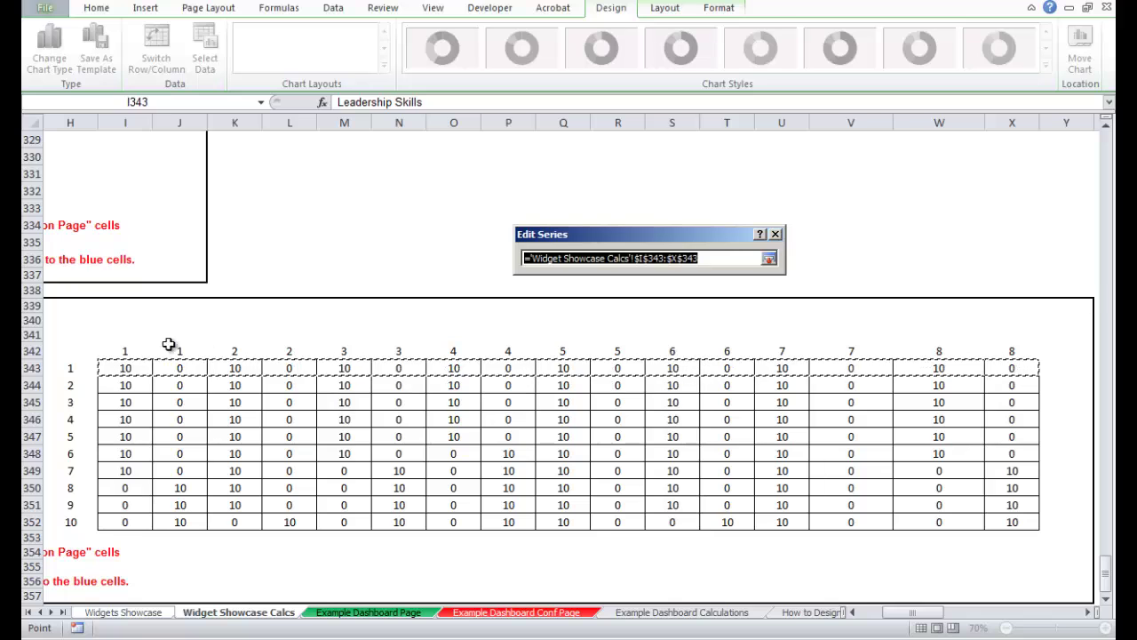
click(769, 259)
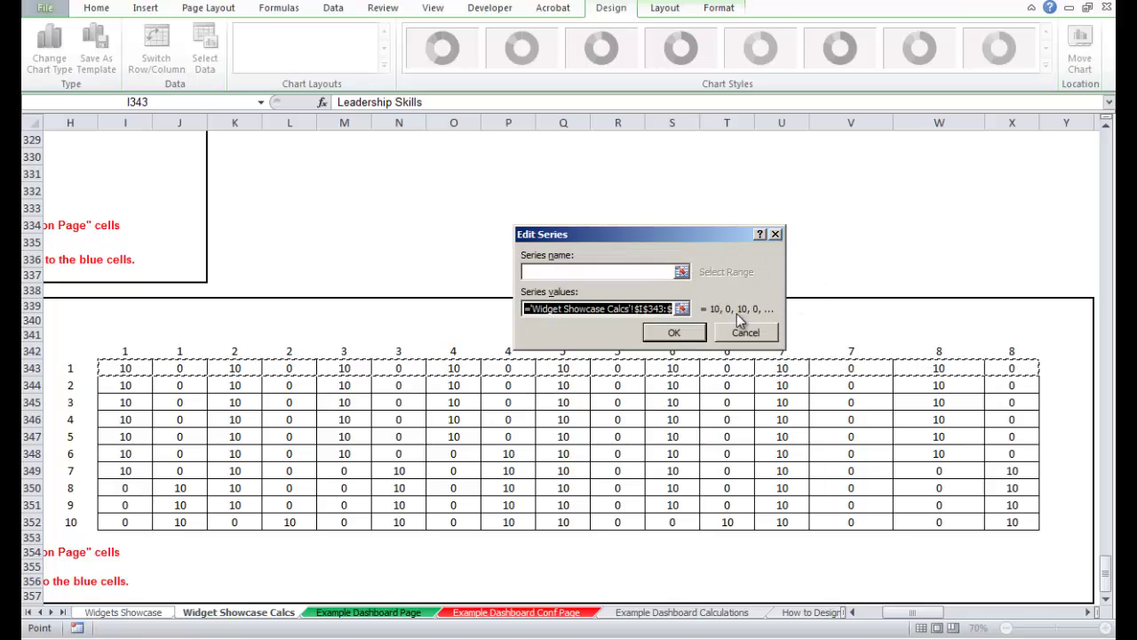
click(692, 335)
Inspect the value range of Series2 in the showcase radar chart and close its data source settings.
click(430, 322)
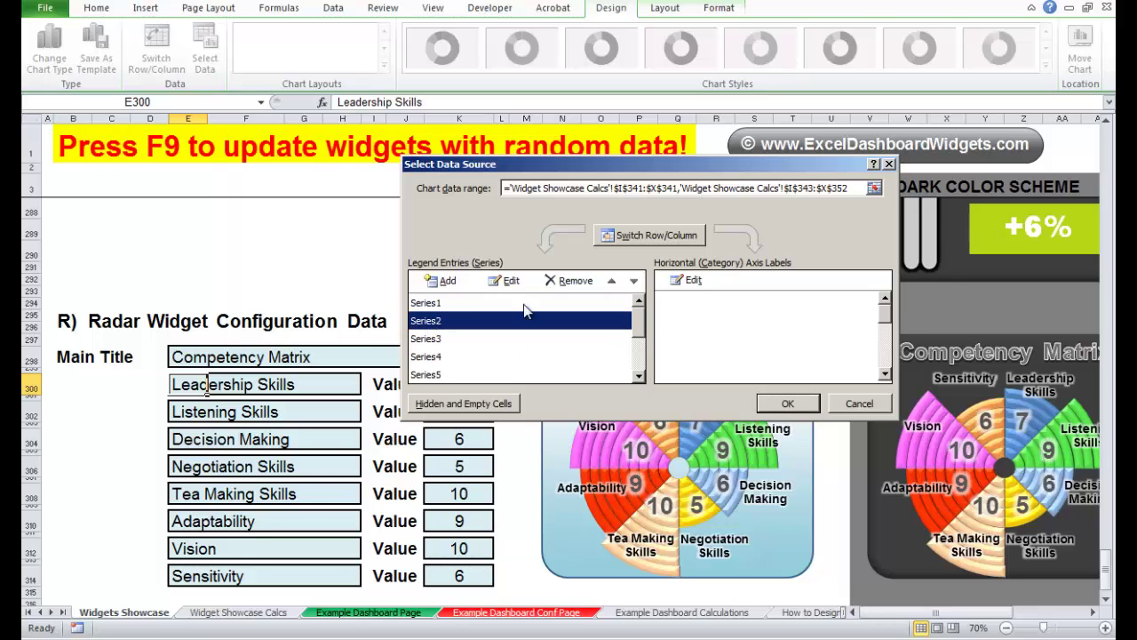
click(507, 279)
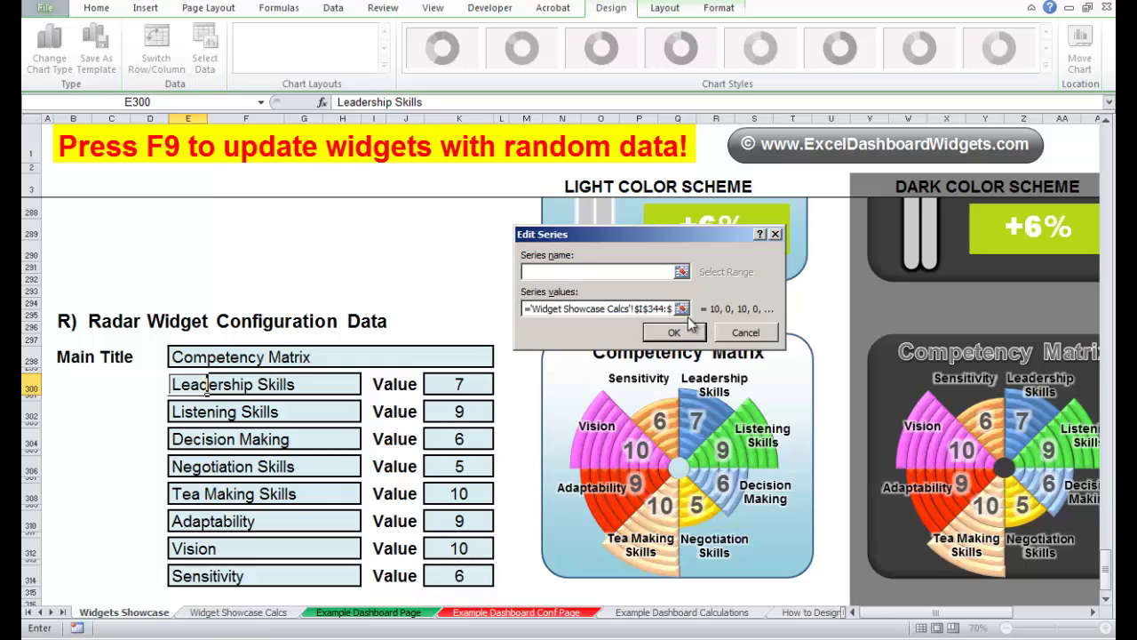
click(681, 308)
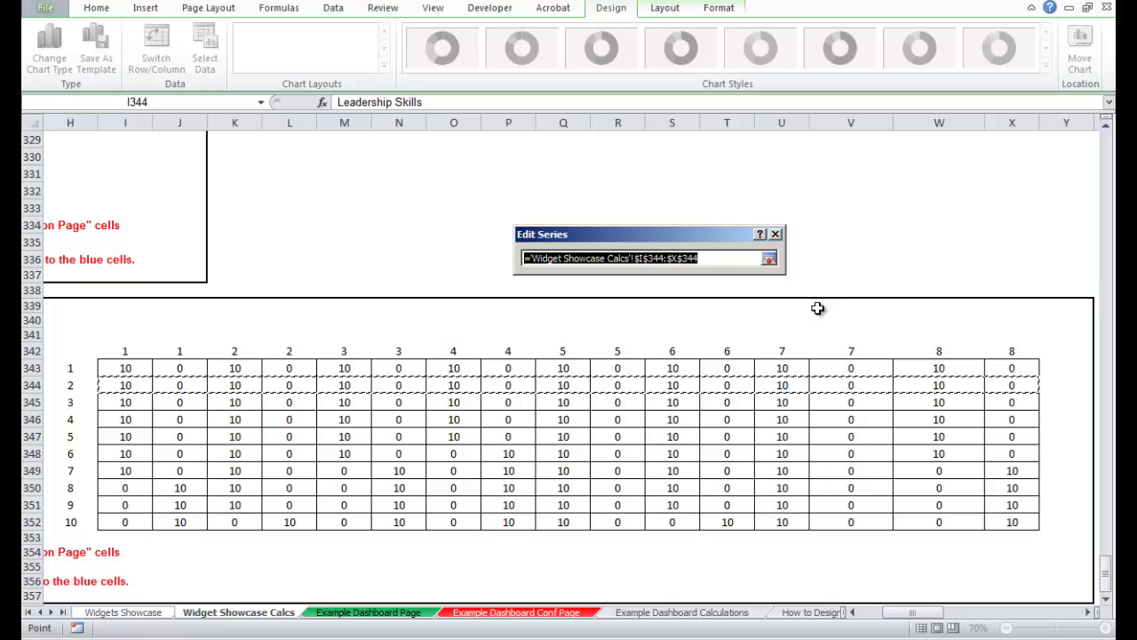
click(776, 234)
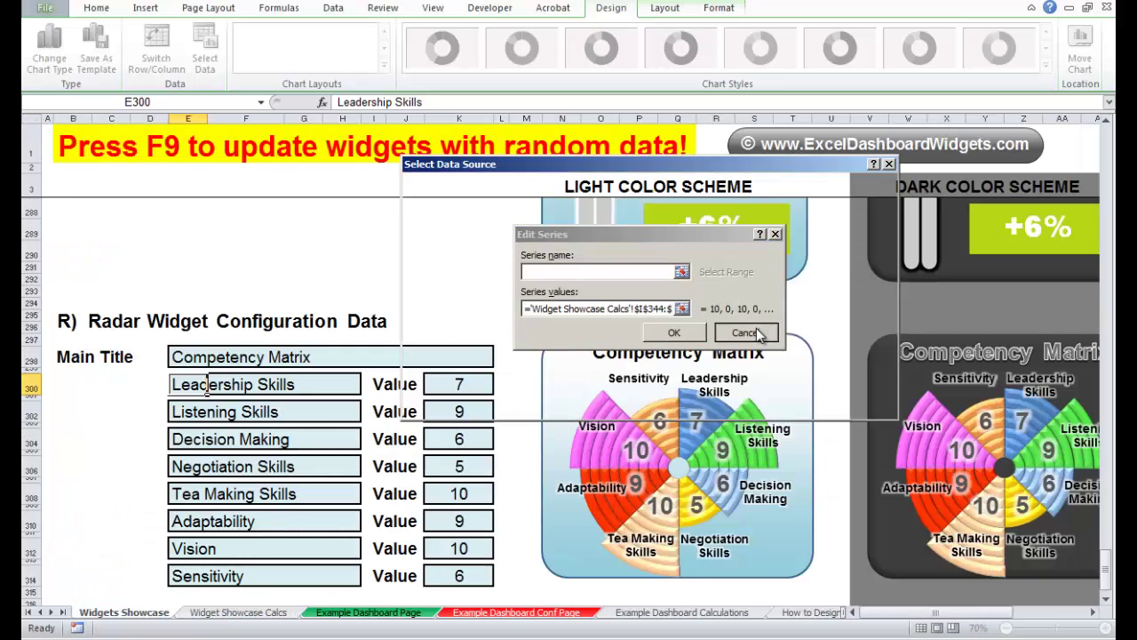
click(744, 332)
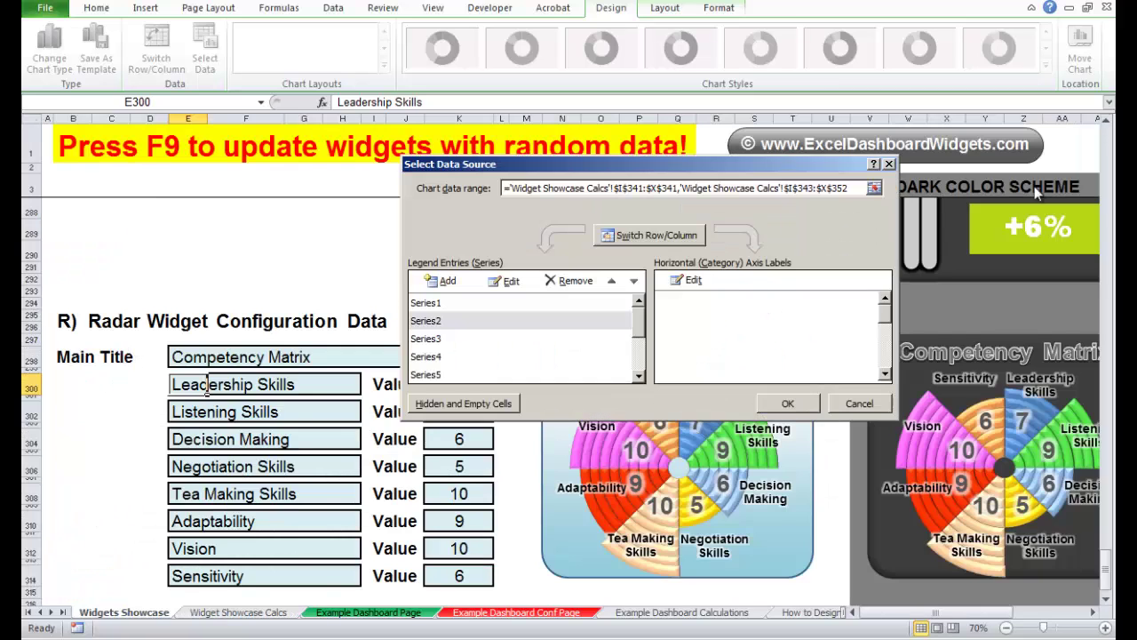
click(889, 165)
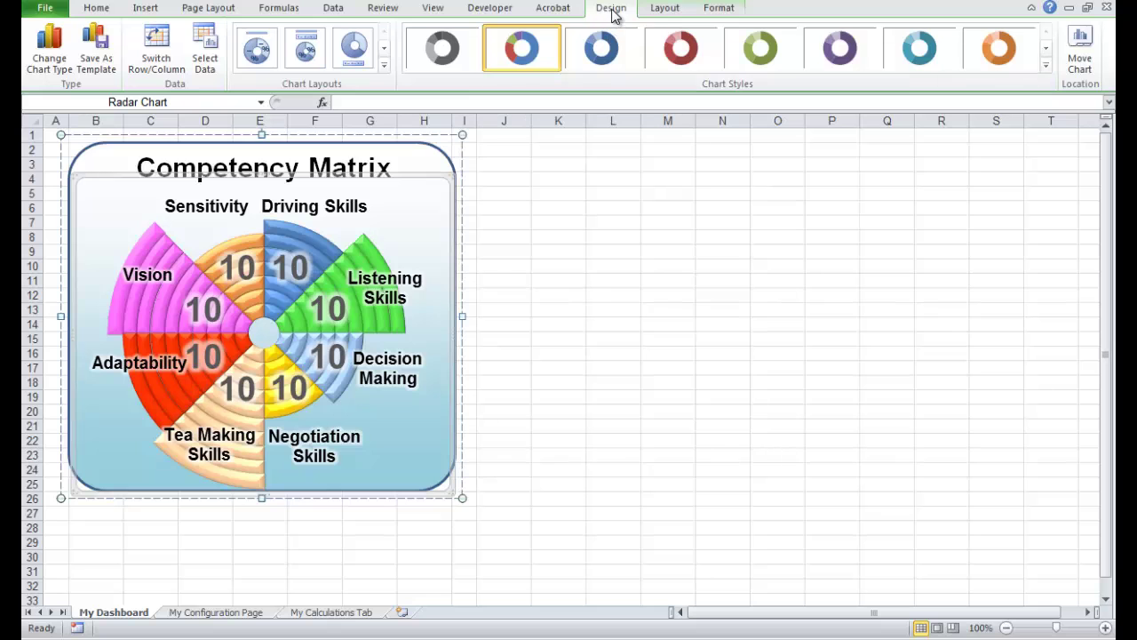
In the data source of the Radar Chart on My Dashboard, set Series1's values to ='My Calculations Tab'!$I$6:$X$6.
click(204, 58)
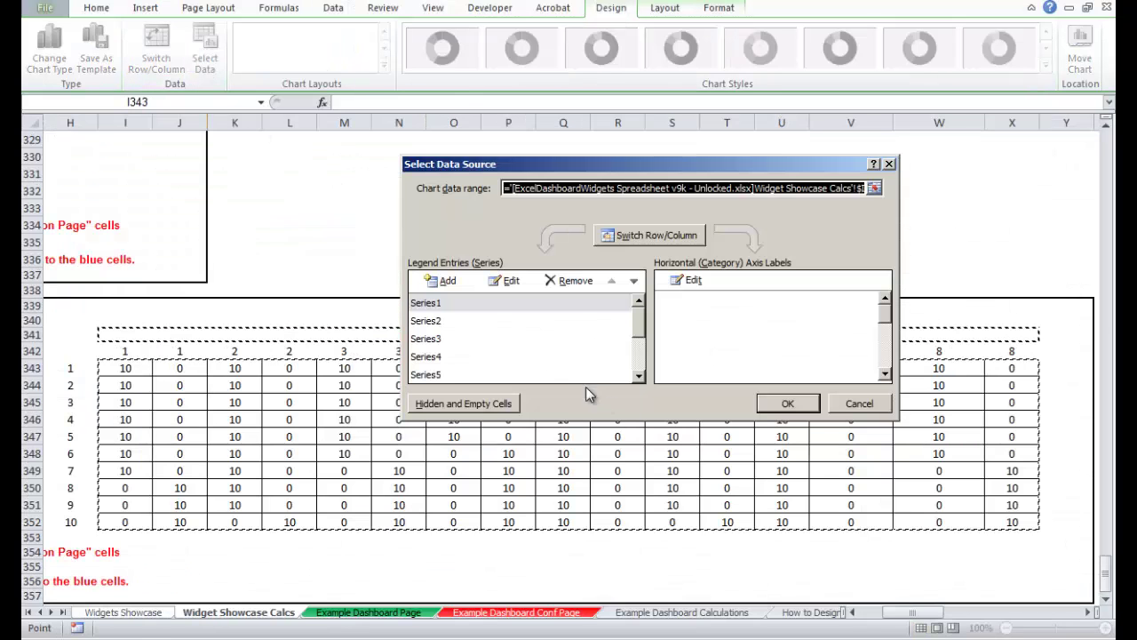
click(425, 306)
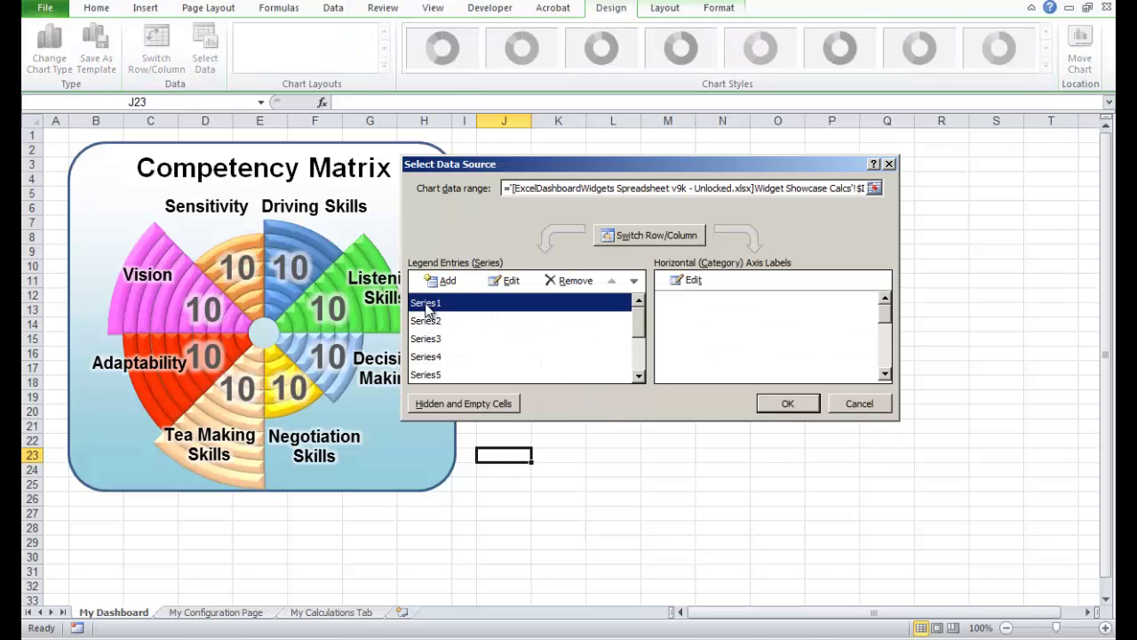
click(502, 281)
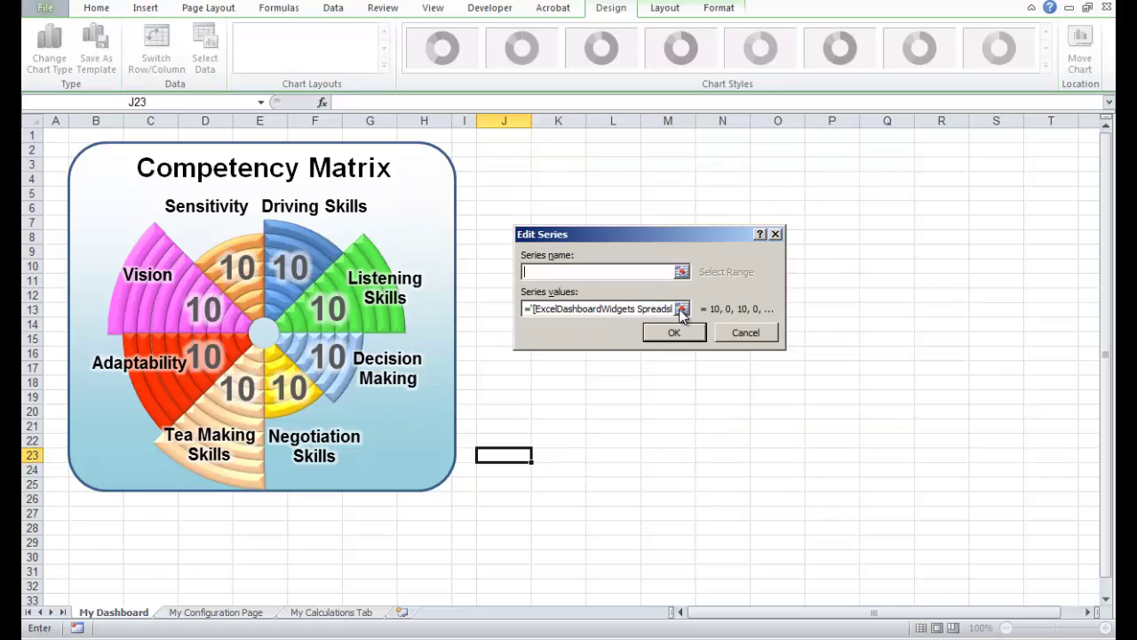
click(682, 308)
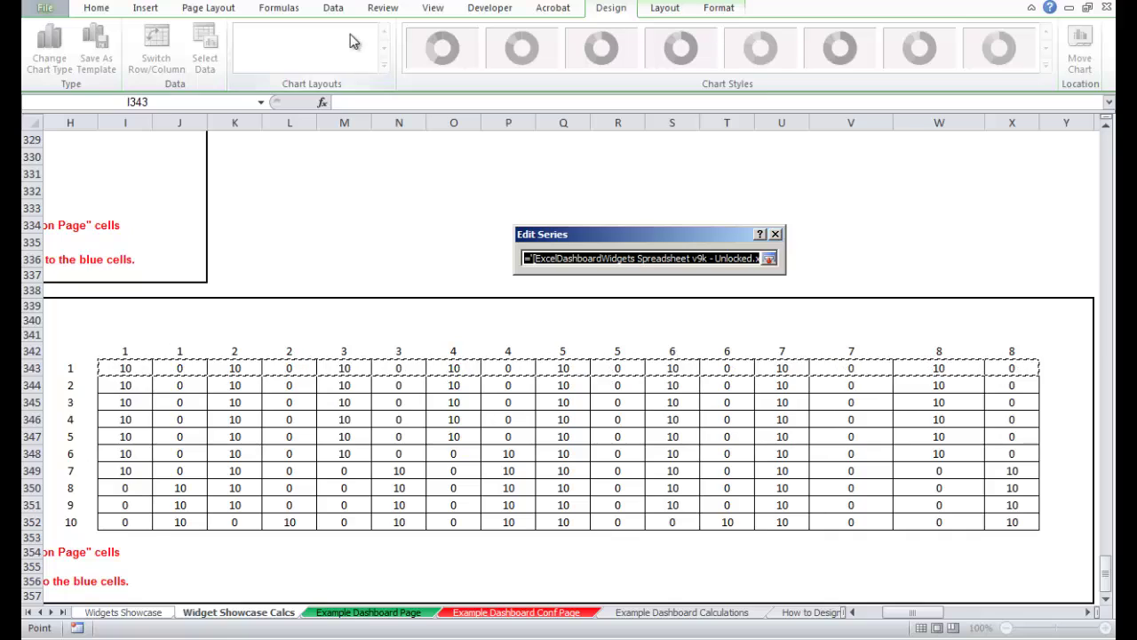
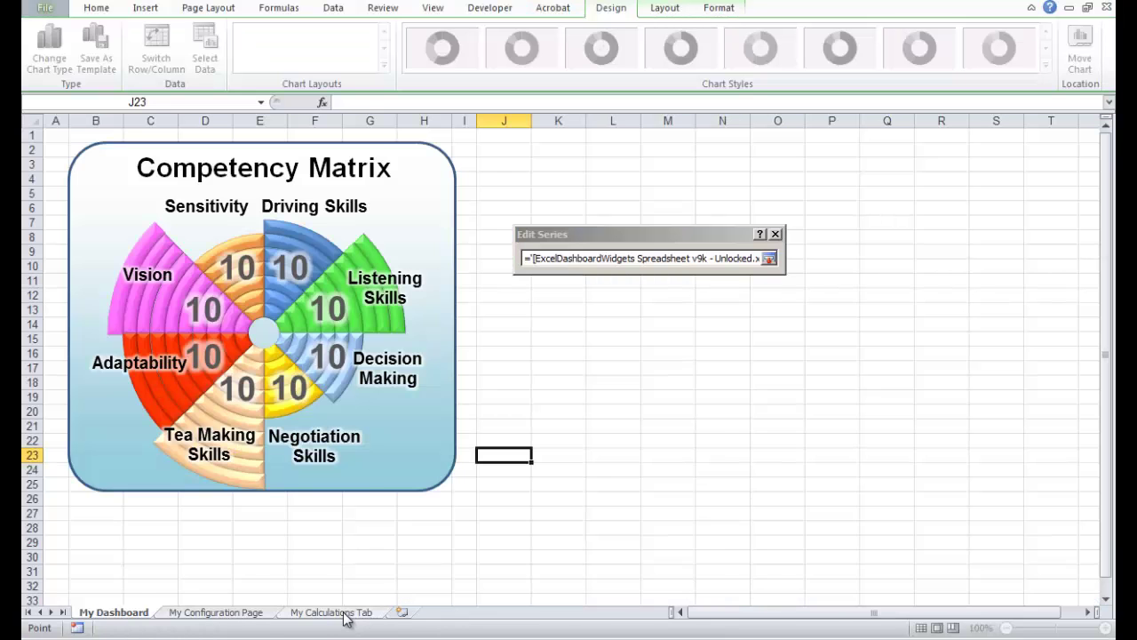
click(343, 613)
drag(430, 208, 995, 210)
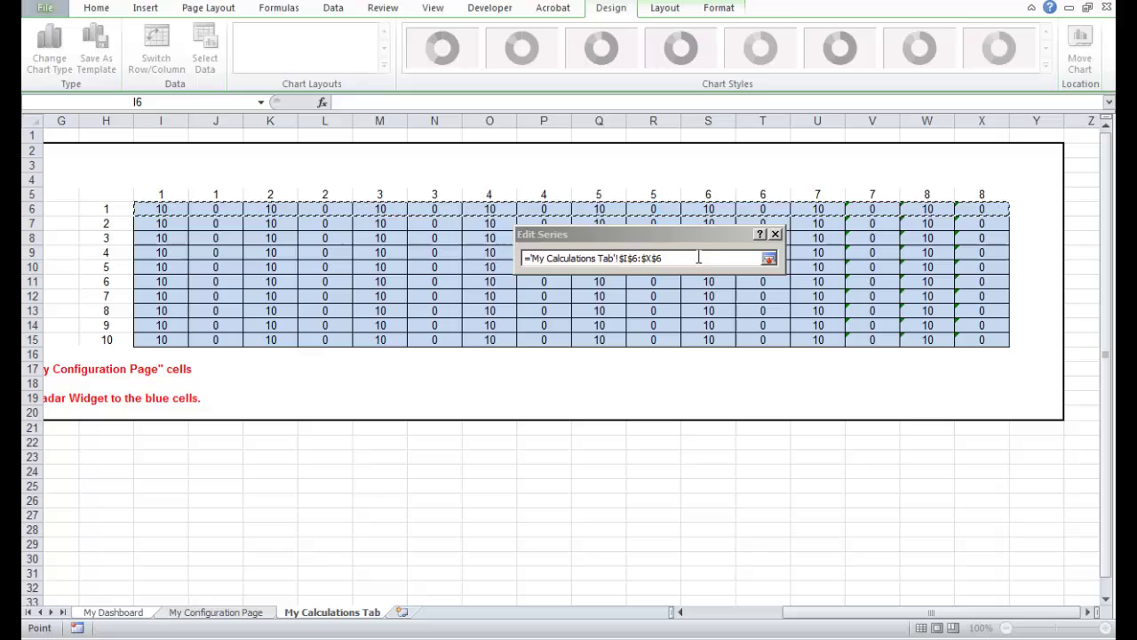
click(769, 259)
click(674, 332)
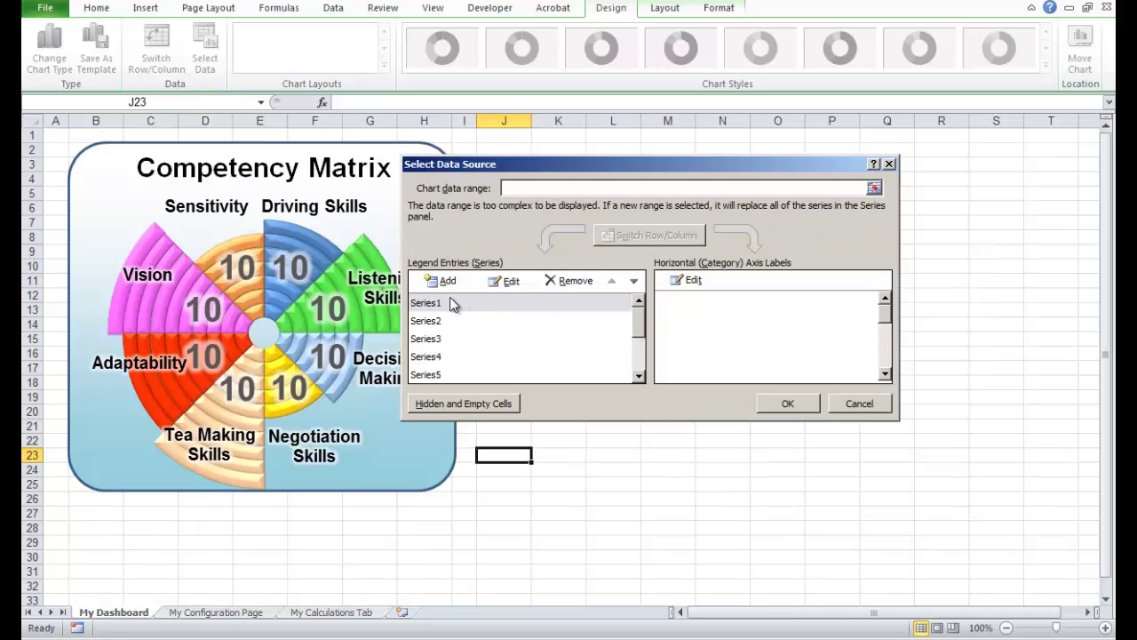
Set the Radar Chart's Series2 values to ='My Calculations Tab'!$I$7:$X$7.
click(430, 321)
click(505, 281)
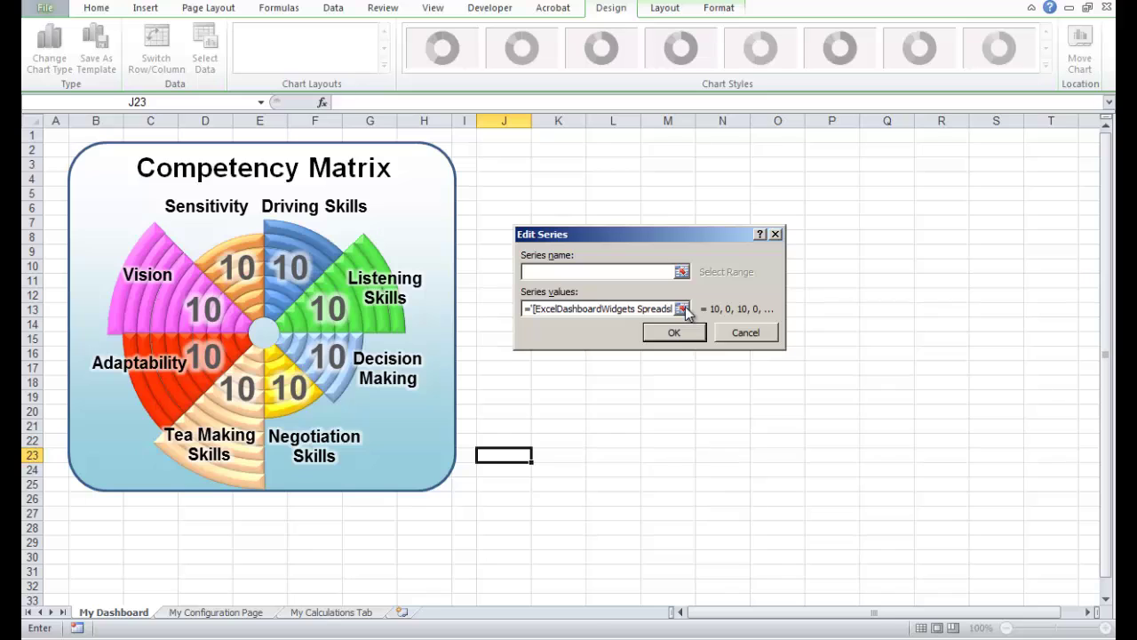
click(681, 308)
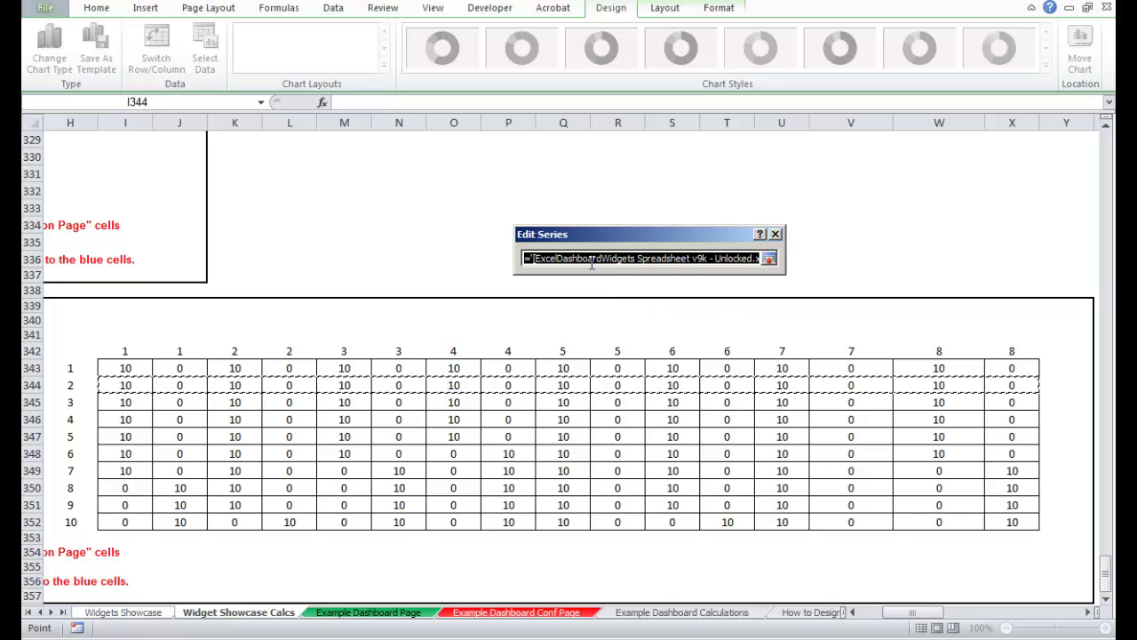
click(481, 637)
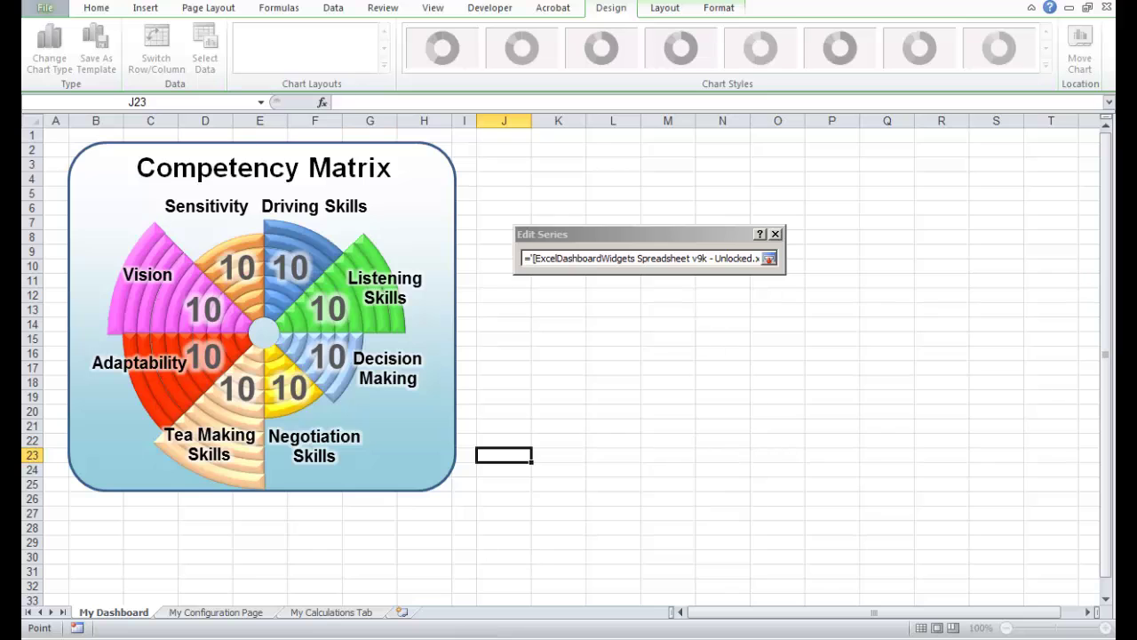
click(338, 615)
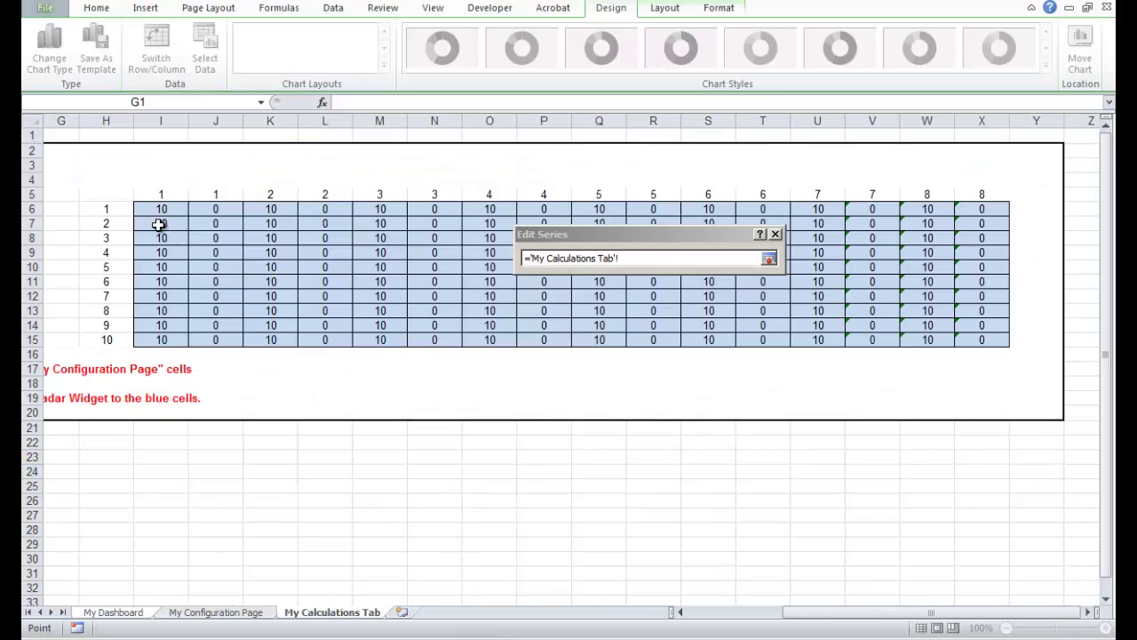
drag(157, 223, 977, 223)
click(769, 258)
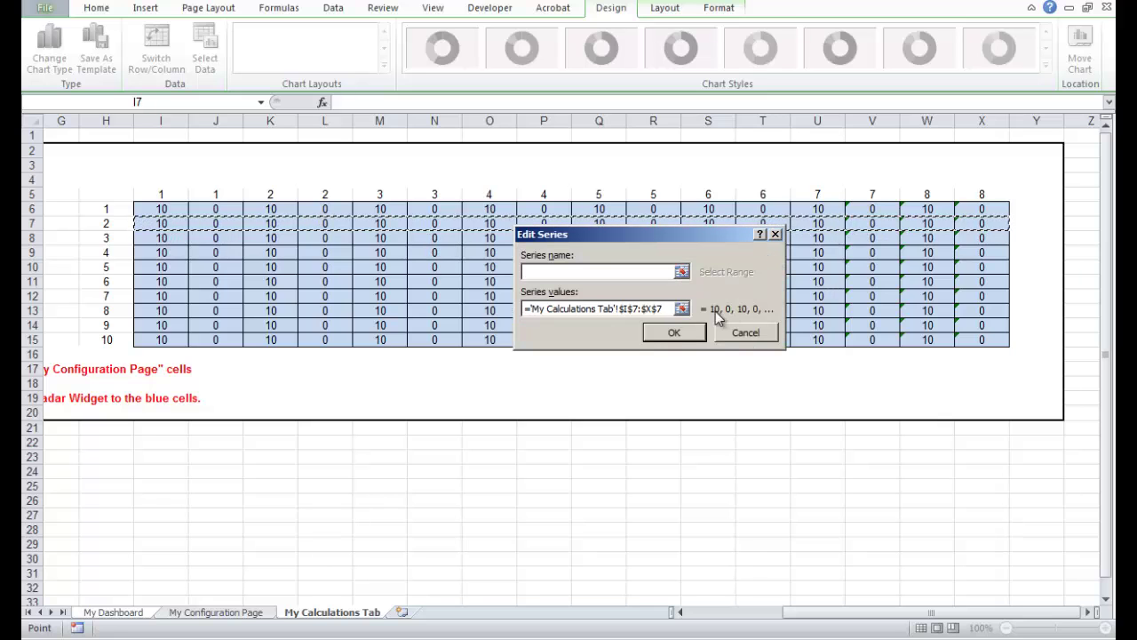
click(694, 334)
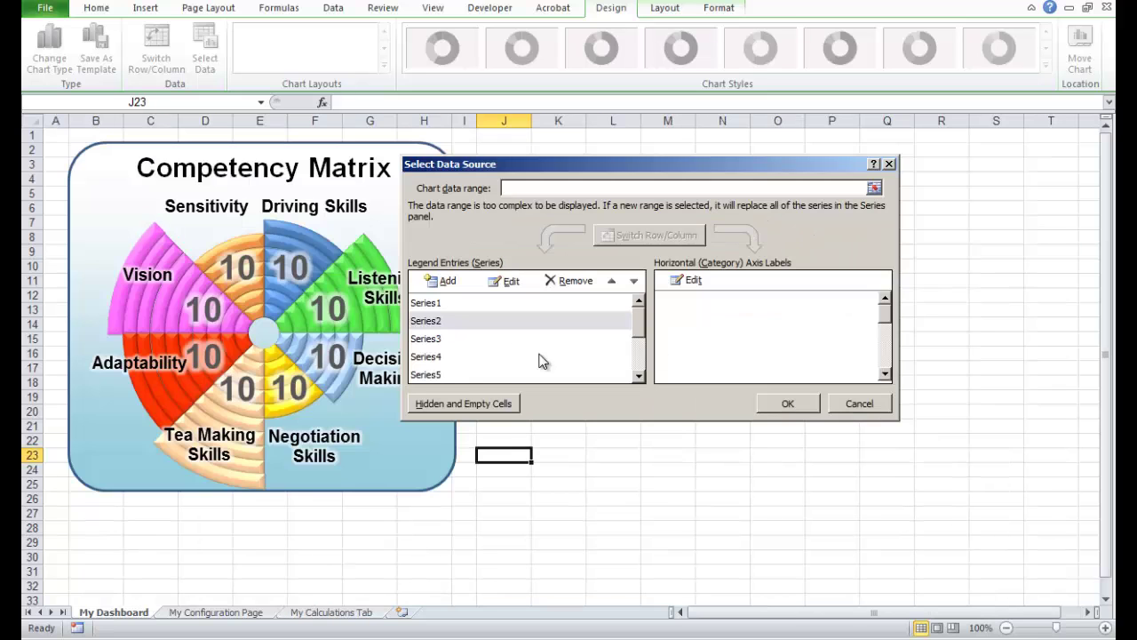
Set the Radar Chart's Series3 values to ='My Calculations Tab'!$I$8:$X$8.
click(432, 341)
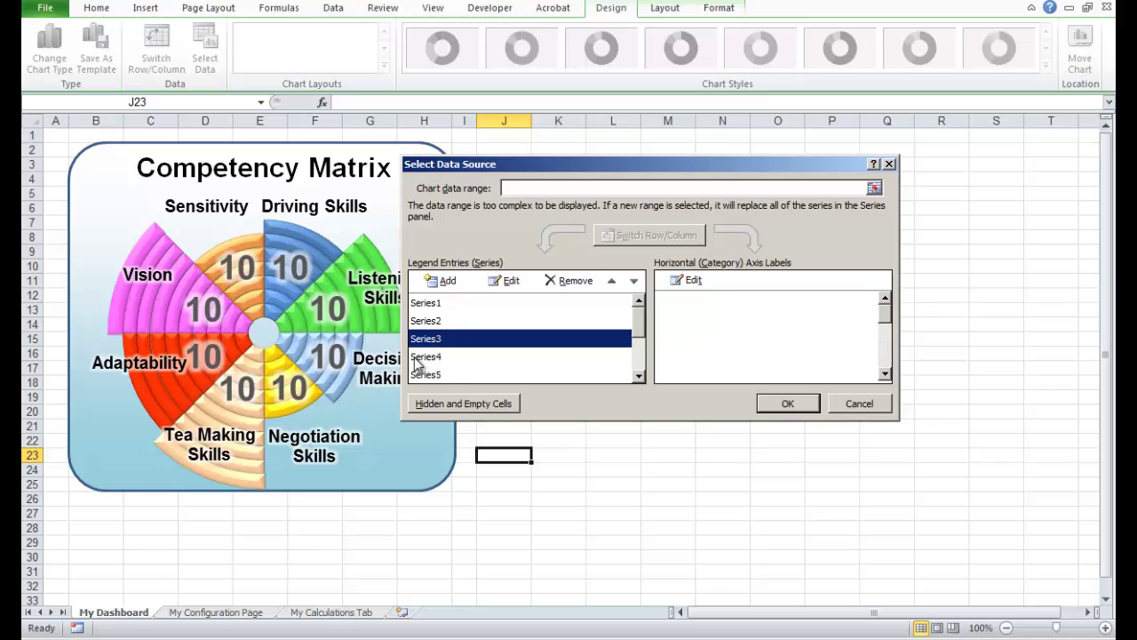
click(505, 280)
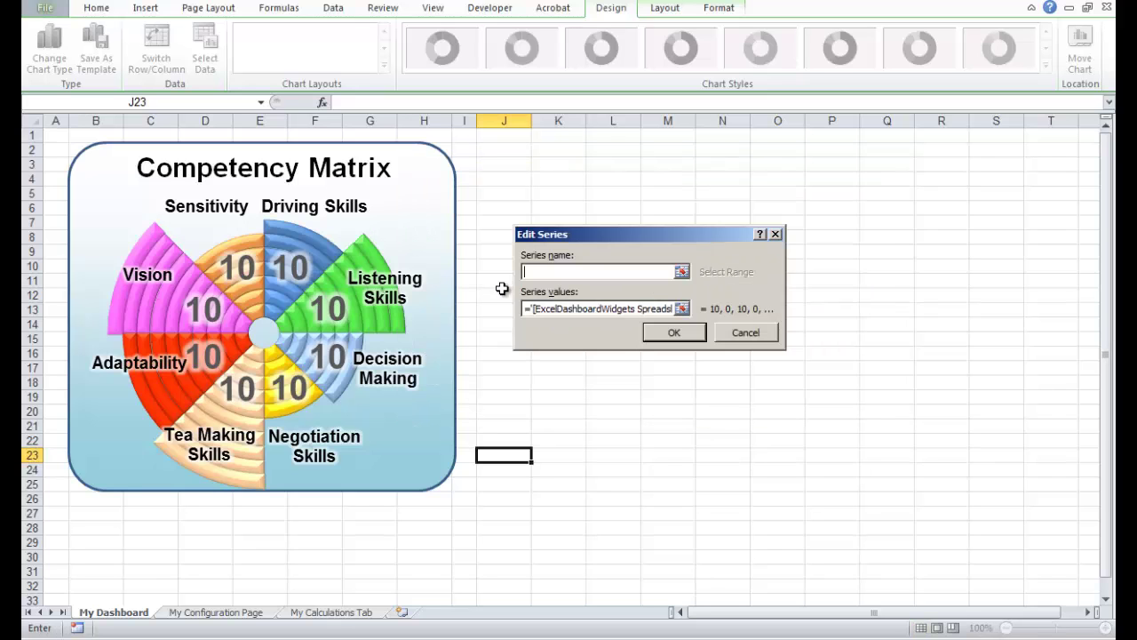
click(681, 309)
click(435, 638)
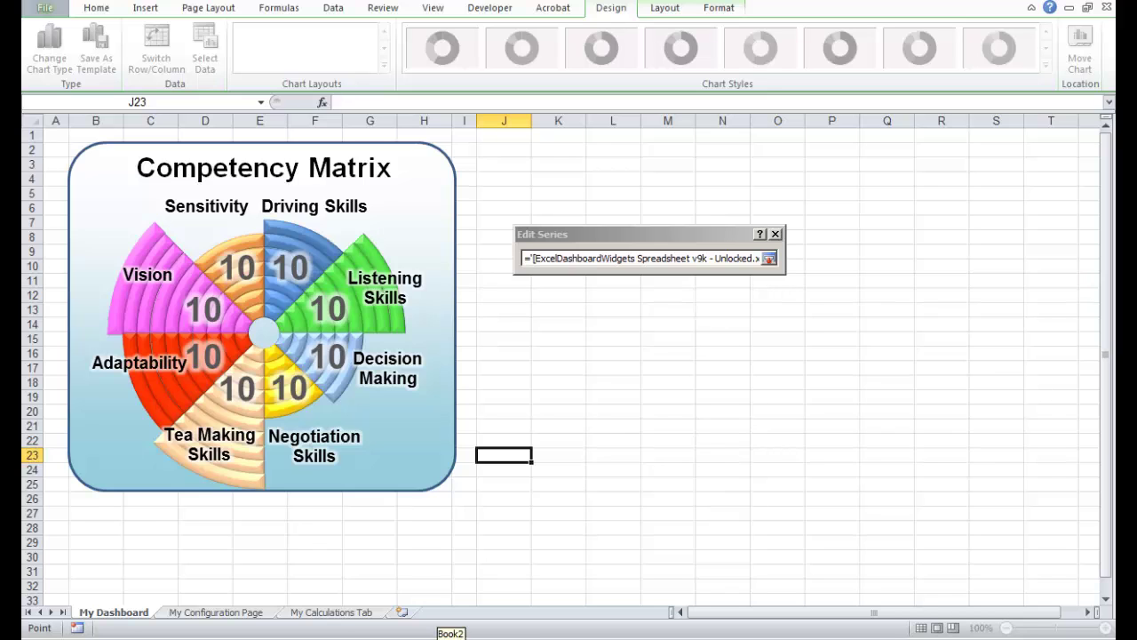
click(337, 615)
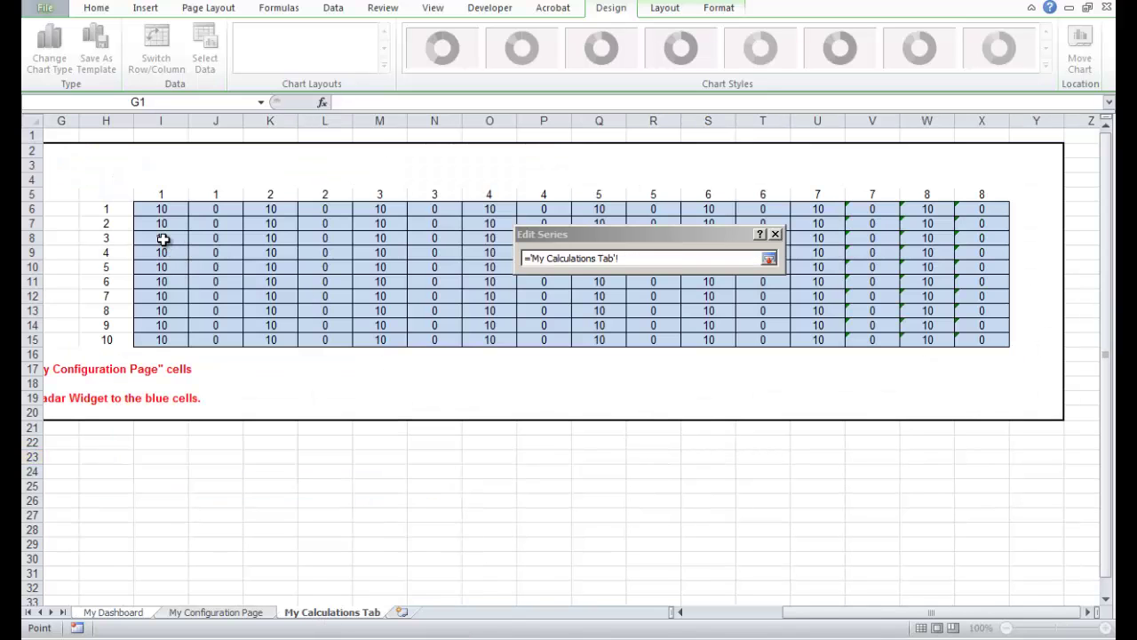
drag(155, 238, 977, 240)
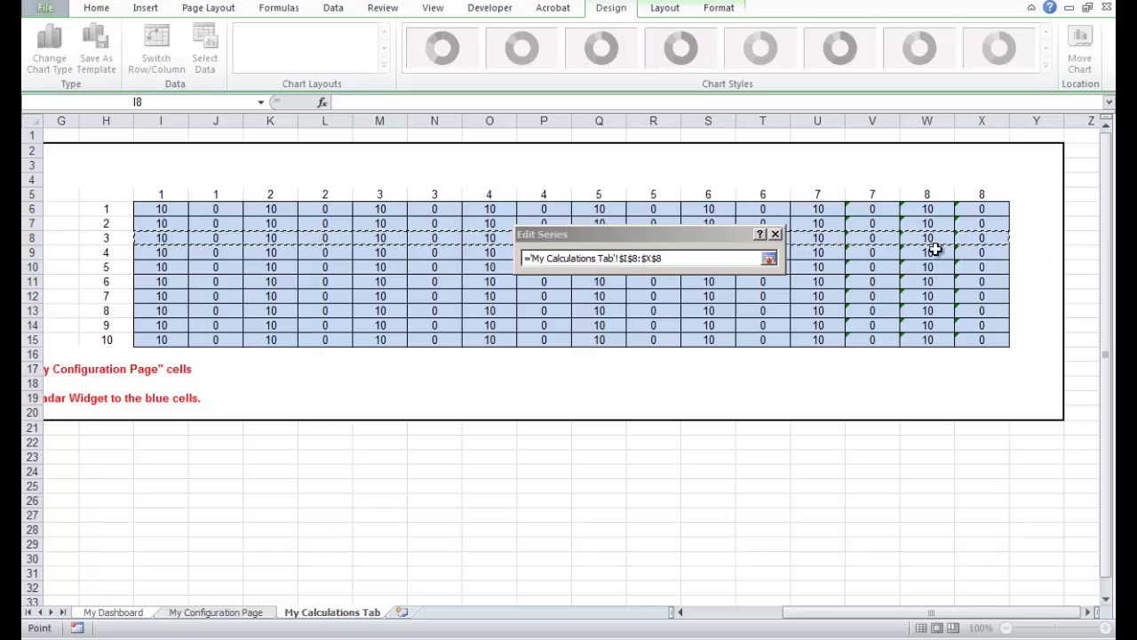
click(768, 258)
click(677, 330)
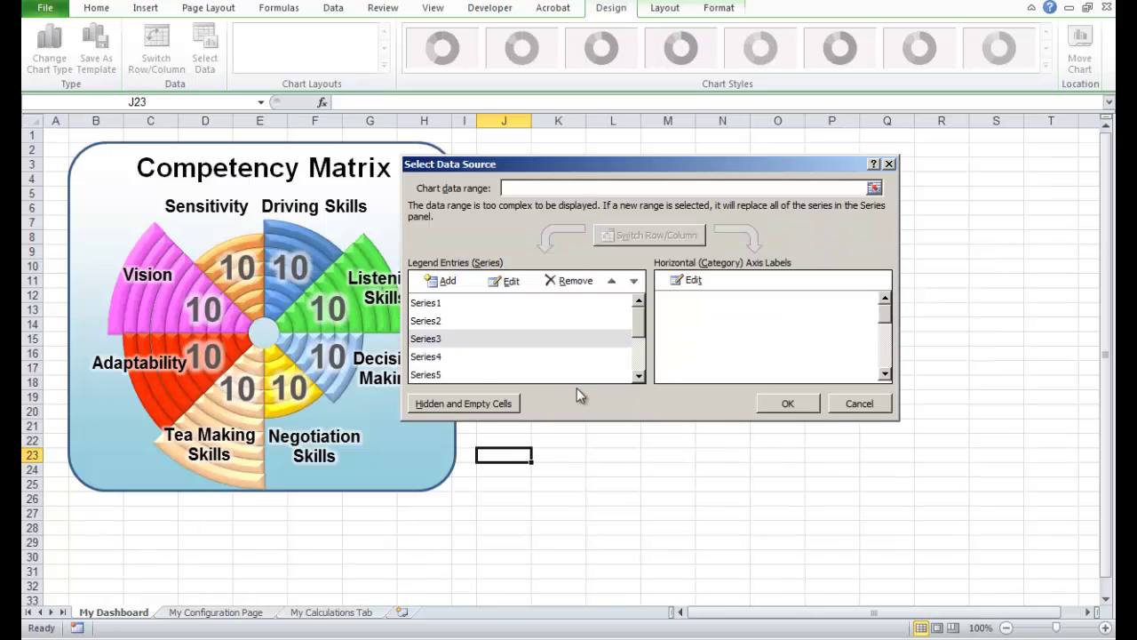
Set the Radar Chart's Series4 values to ='My Calculations Tab'!$I$9:$X$9.
click(445, 358)
click(511, 282)
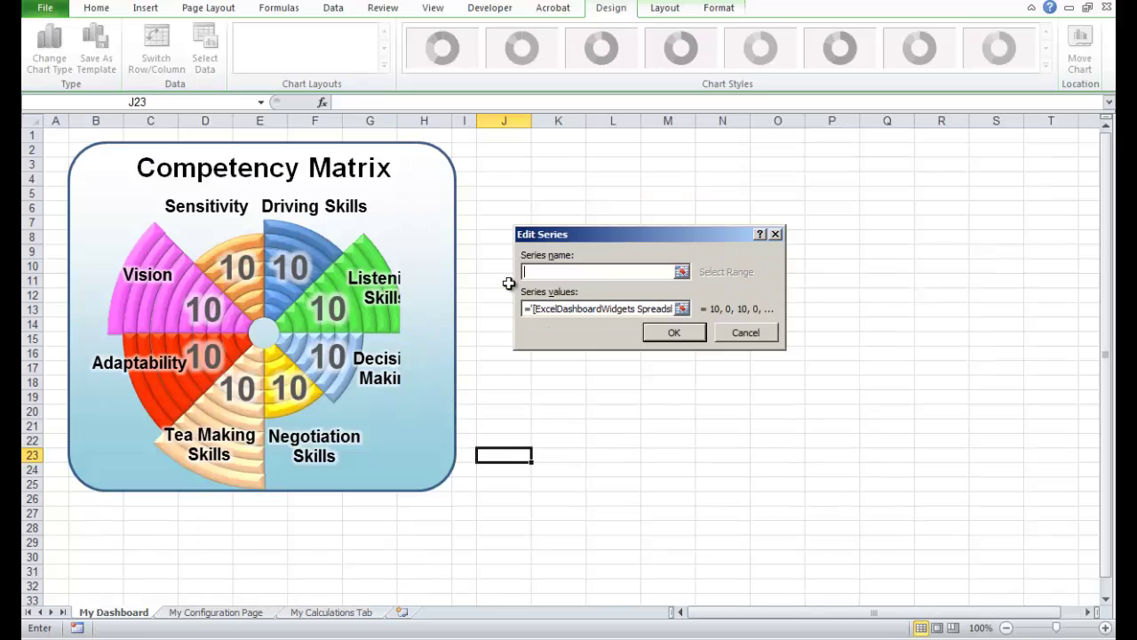
click(680, 307)
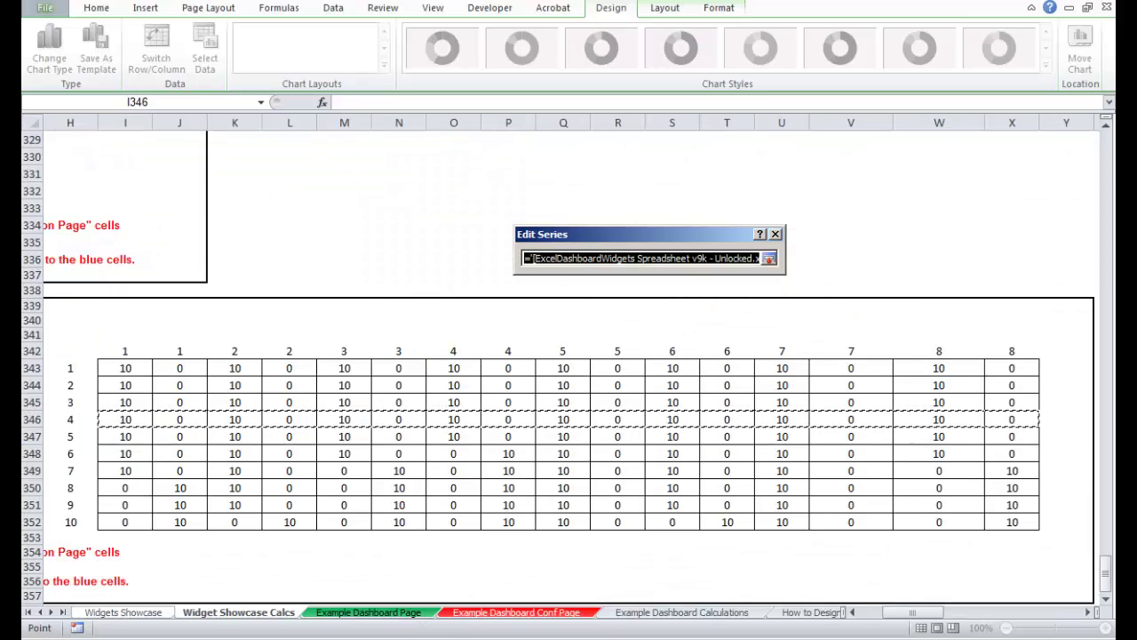
click(440, 637)
click(331, 612)
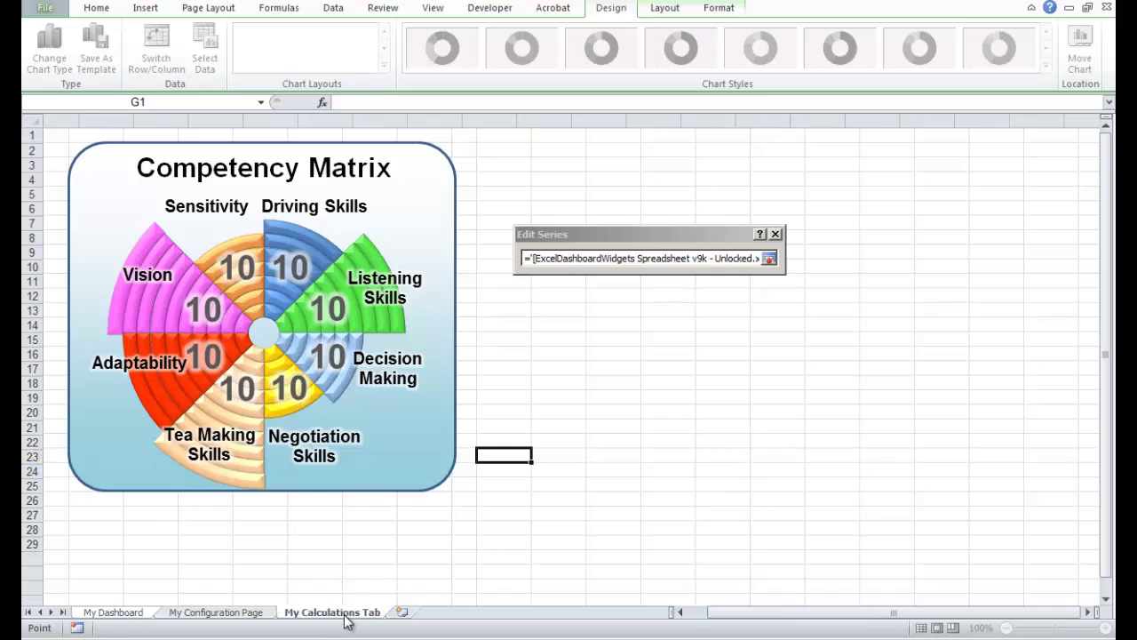
click(179, 255)
drag(178, 255, 977, 255)
click(769, 259)
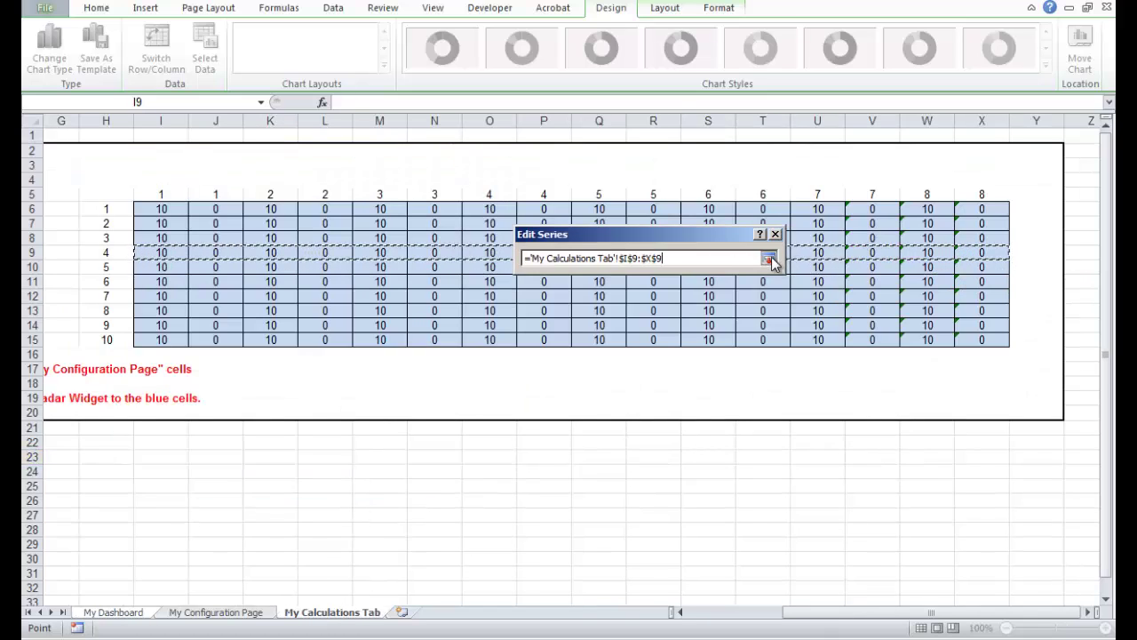
click(674, 333)
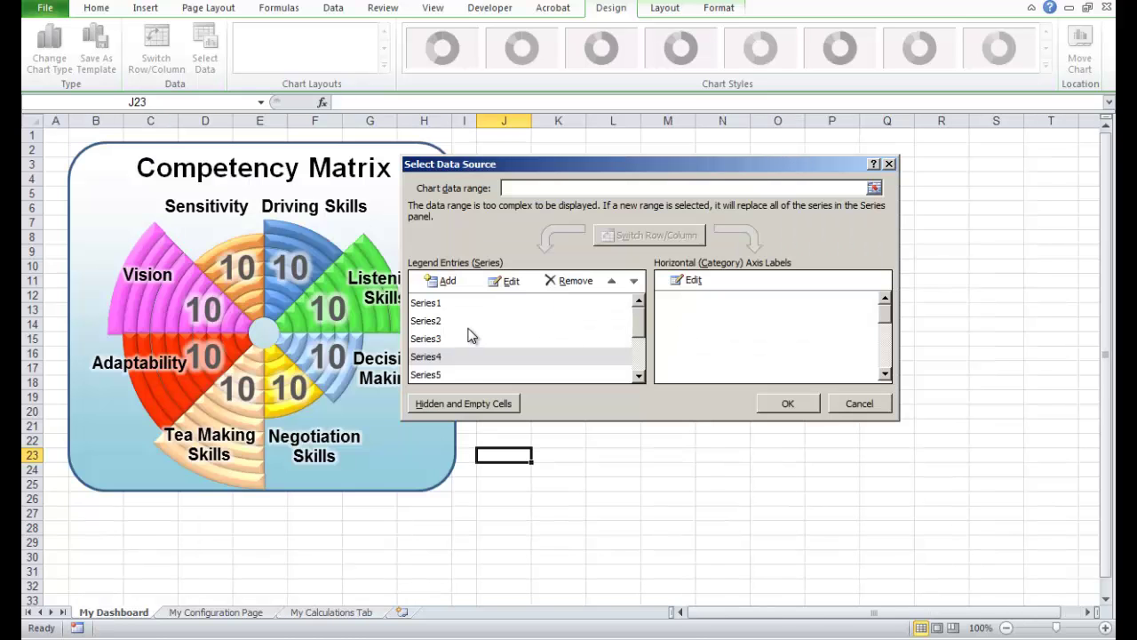
Set the Radar Chart's Series5 values to ='My Calculations Tab'!$I$10:$X$10.
click(503, 281)
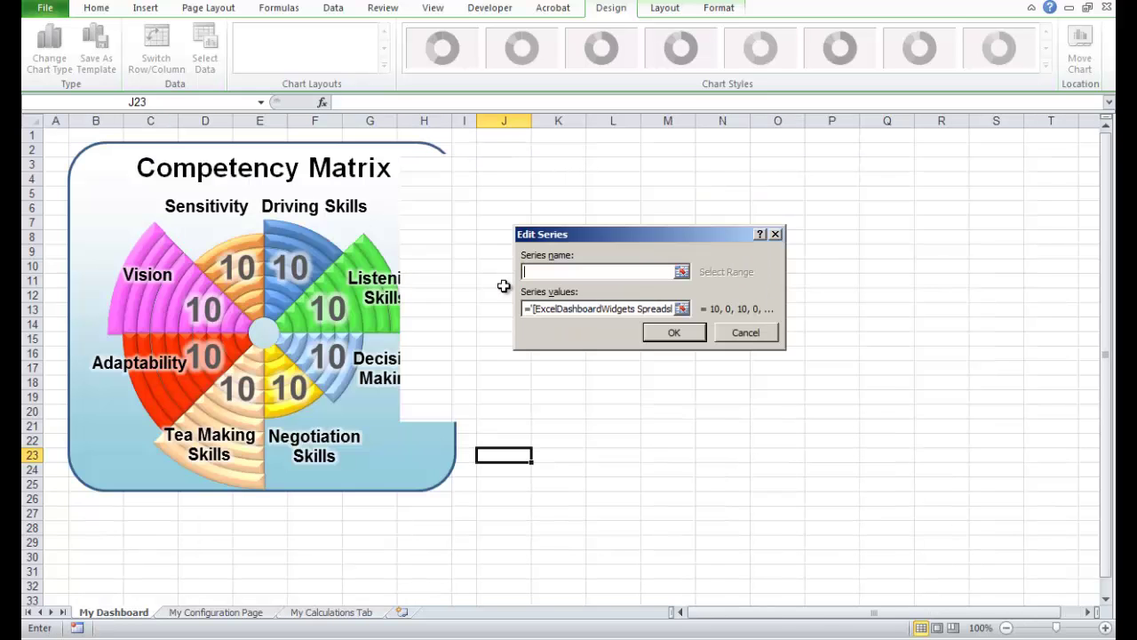
click(682, 309)
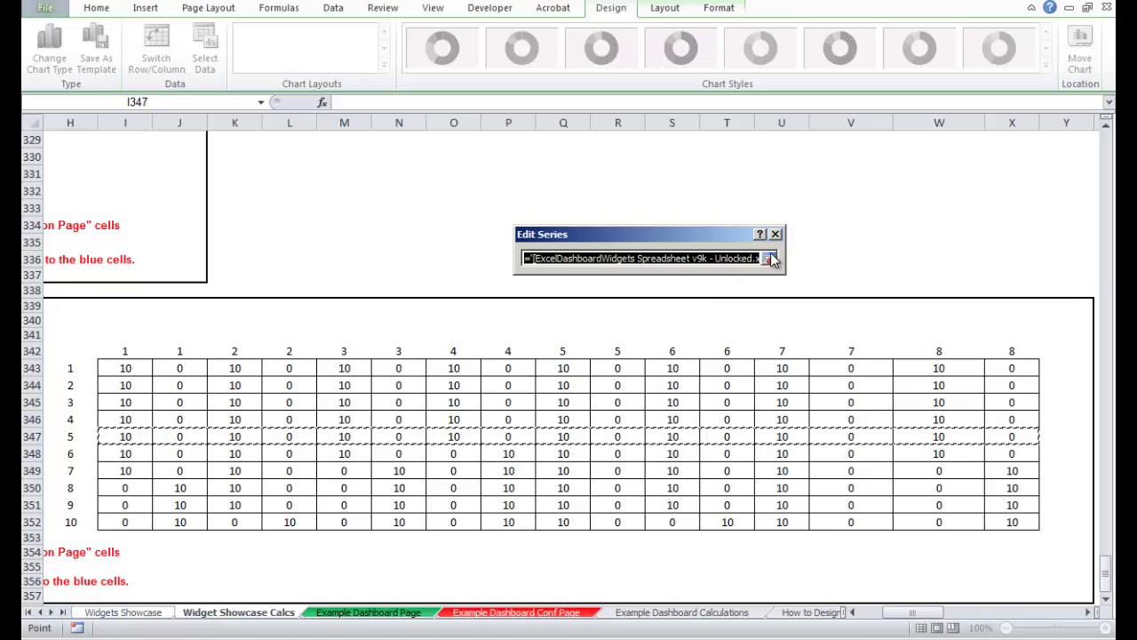
click(399, 638)
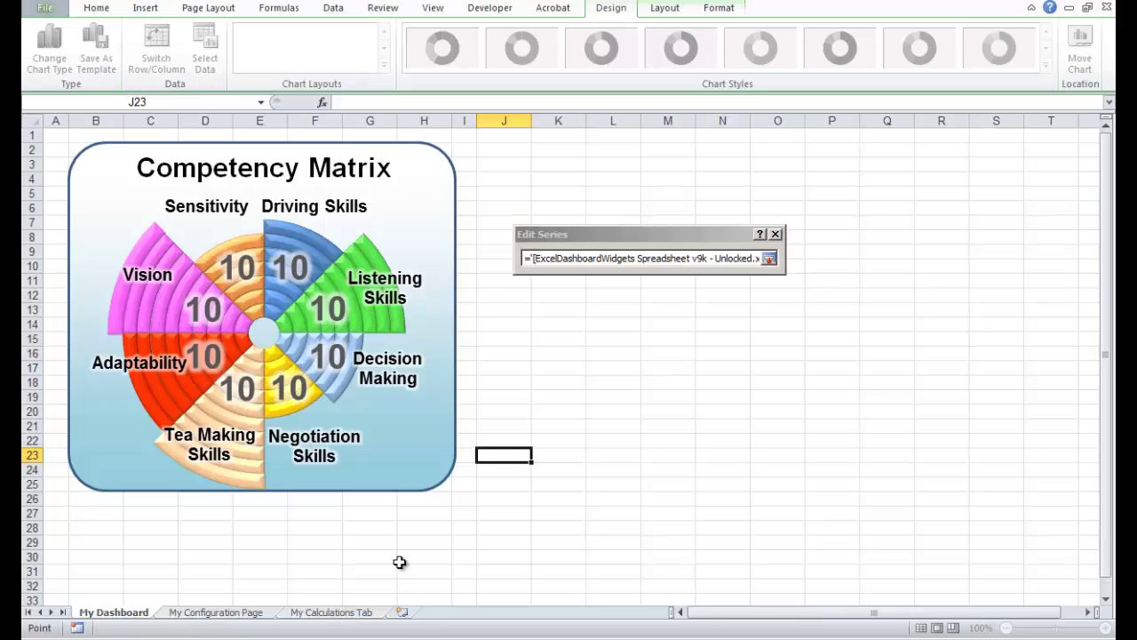
click(315, 613)
drag(161, 268, 966, 266)
click(768, 258)
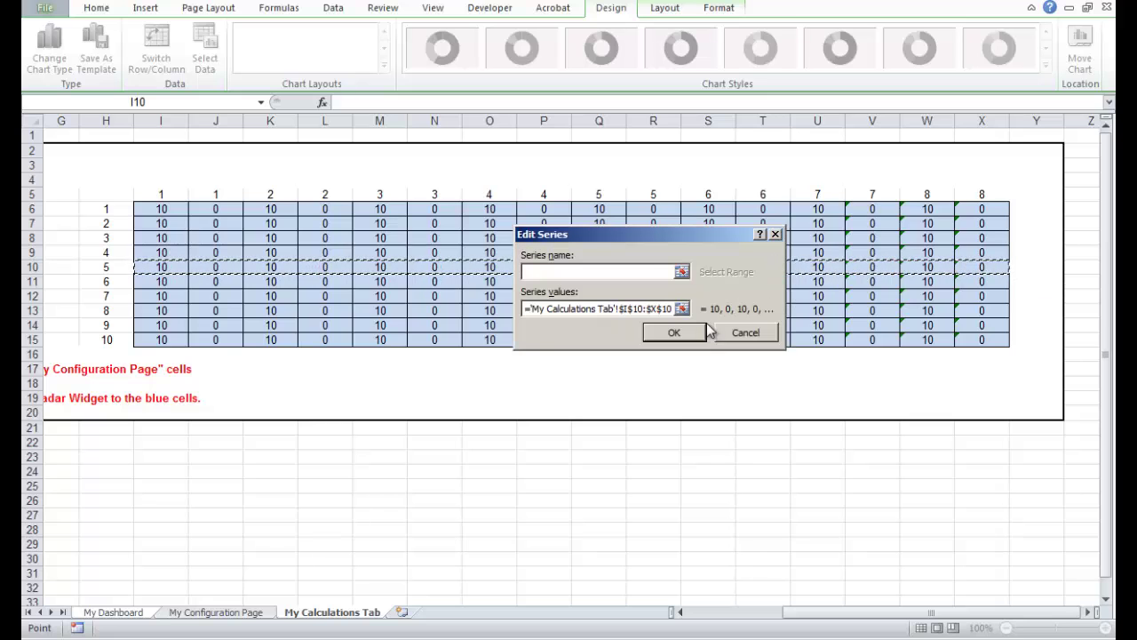
click(677, 332)
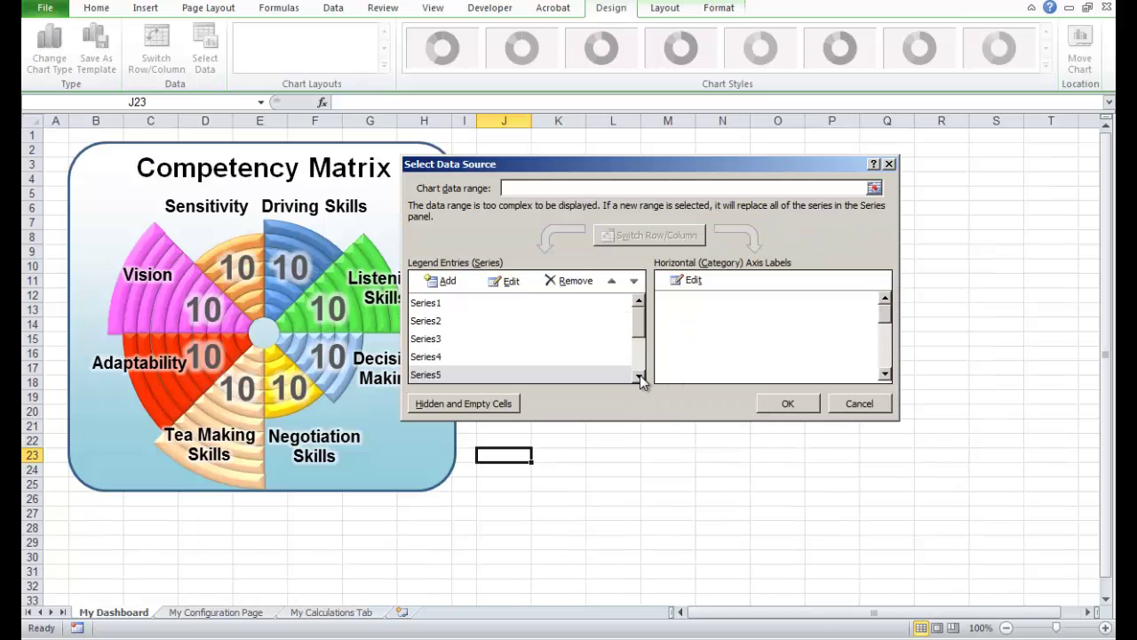
Set the Radar Chart's Series6 values to ='My Calculations Tab'!$I$11:$X$11.
click(639, 375)
click(480, 374)
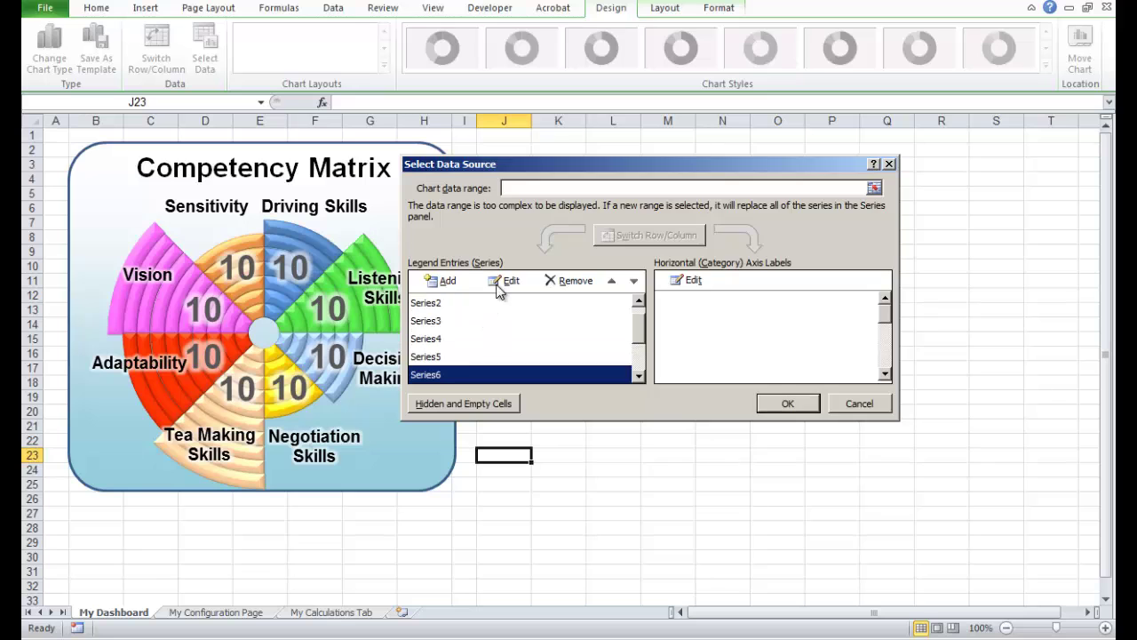
click(502, 280)
click(682, 309)
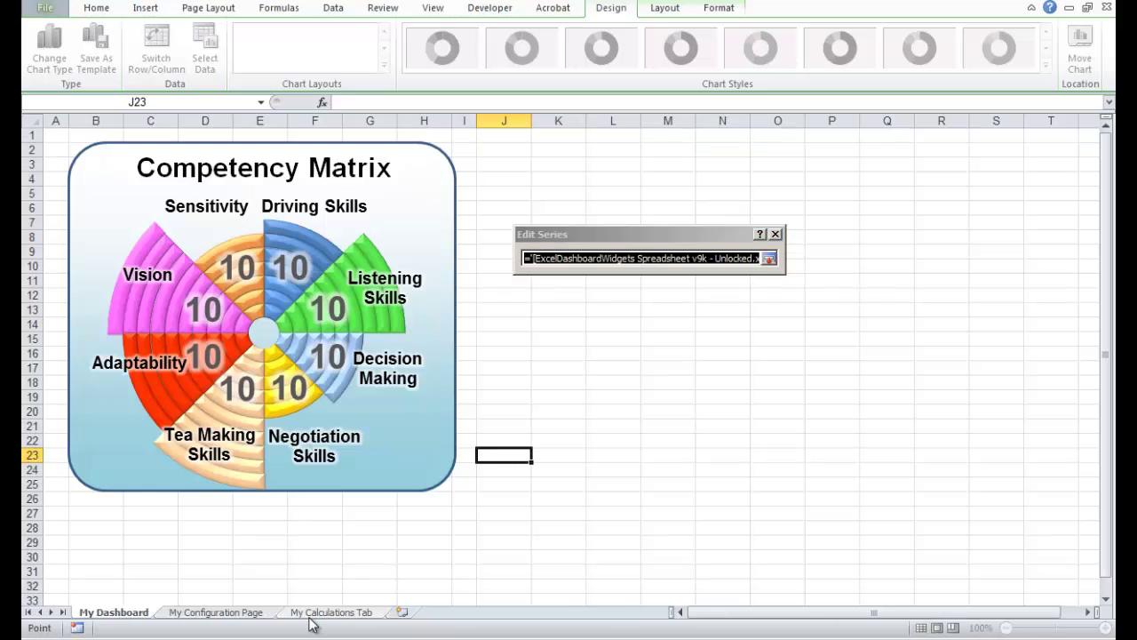
click(322, 613)
drag(151, 282, 977, 285)
click(770, 259)
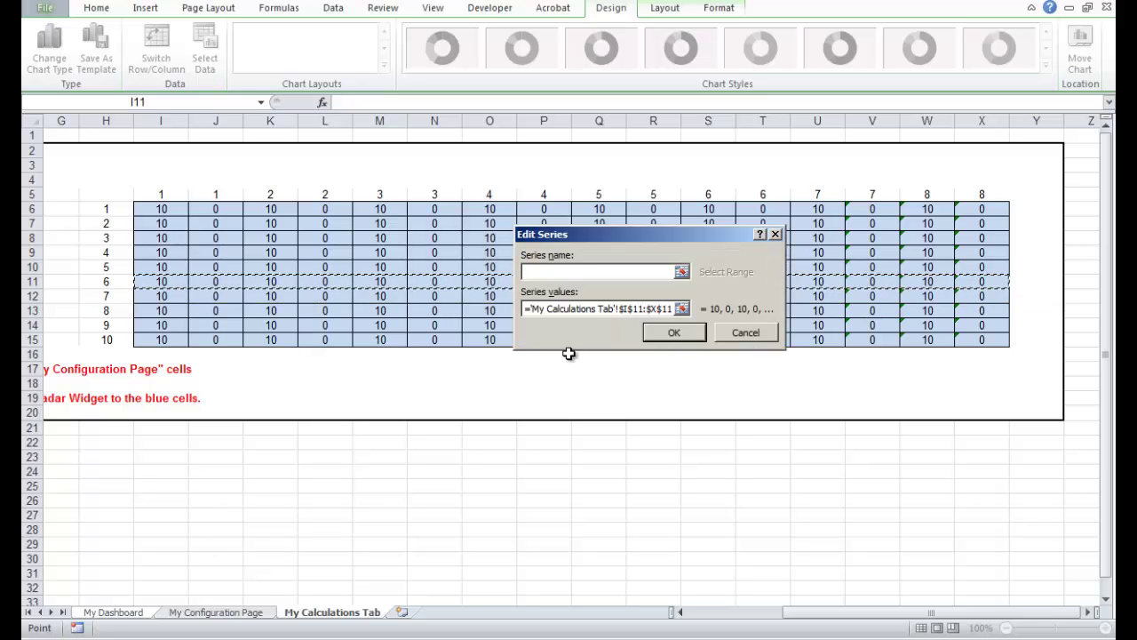
click(668, 331)
Set the Radar Chart's Series7 values to ='My Calculations Tab'!$I$12:$X$12.
click(638, 376)
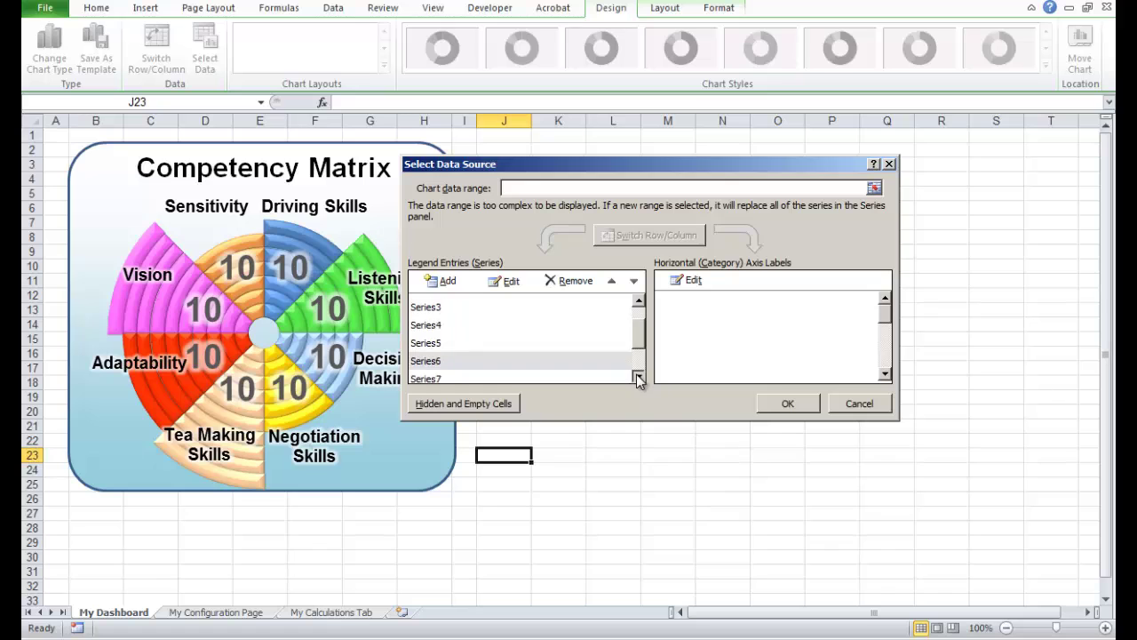
click(638, 376)
click(638, 376)
click(639, 376)
scroll(449, 329, down, 1)
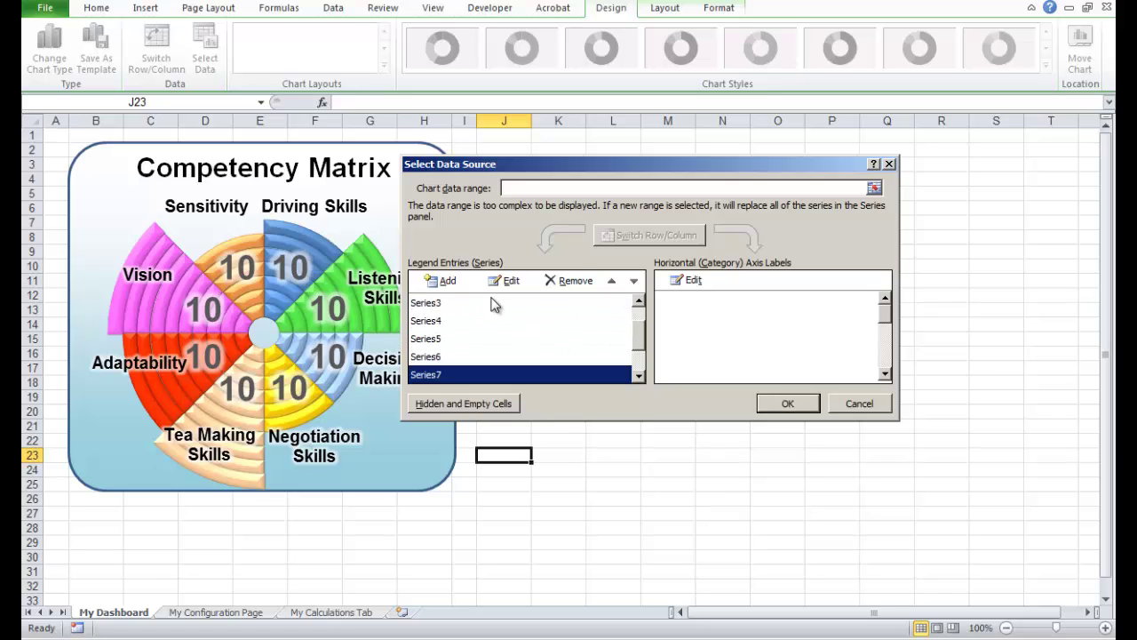
click(502, 282)
click(683, 311)
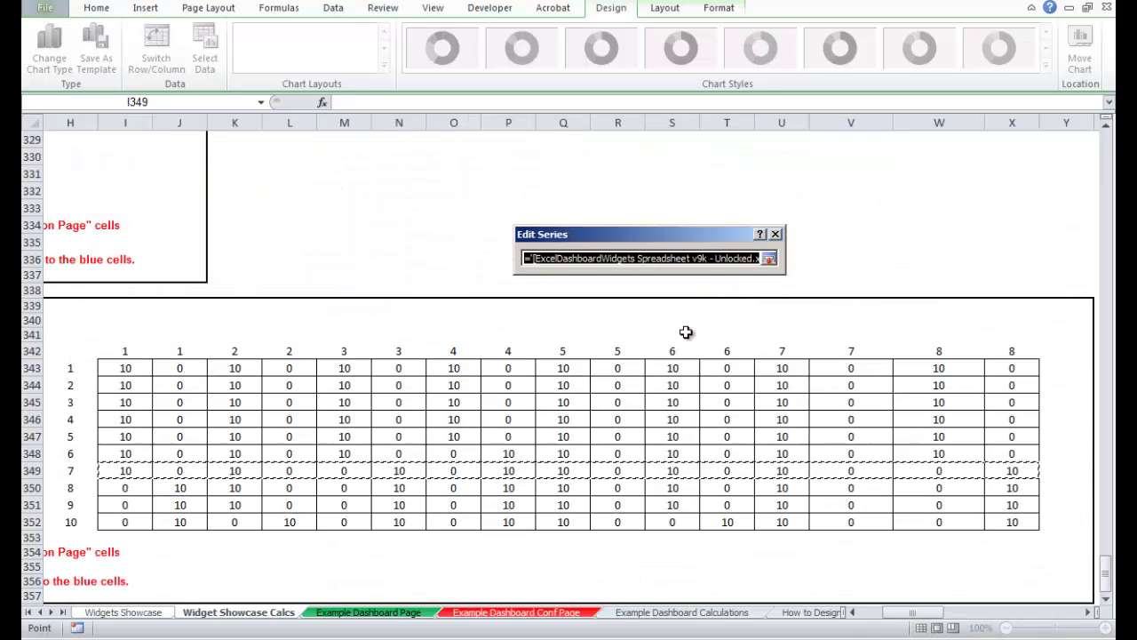
key(ctrl+Tab)
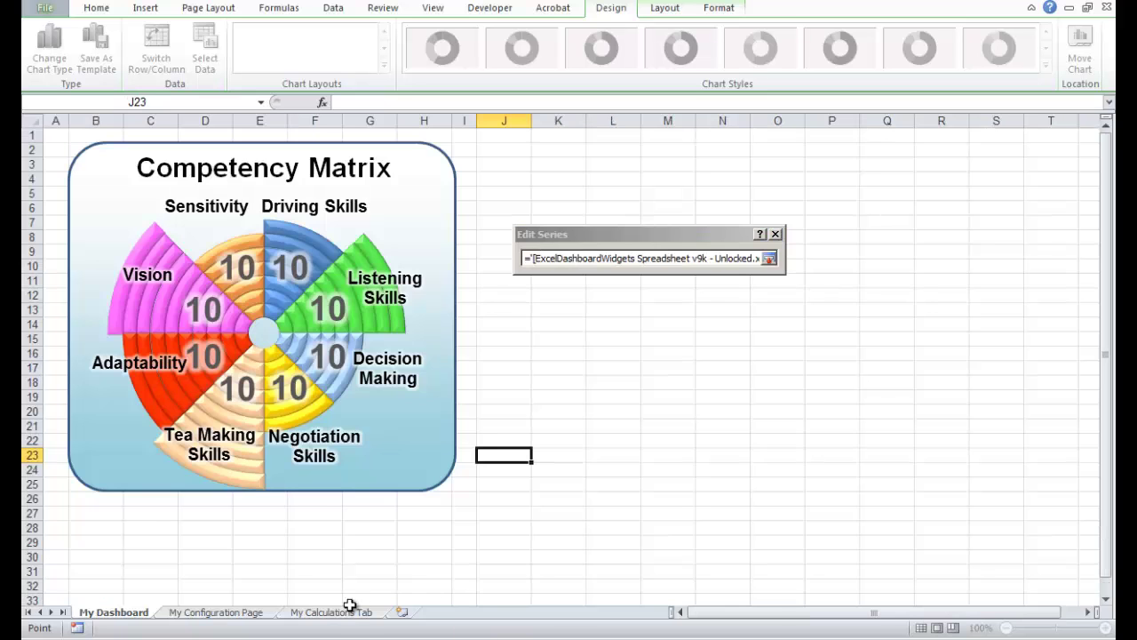
click(348, 612)
drag(153, 293, 968, 299)
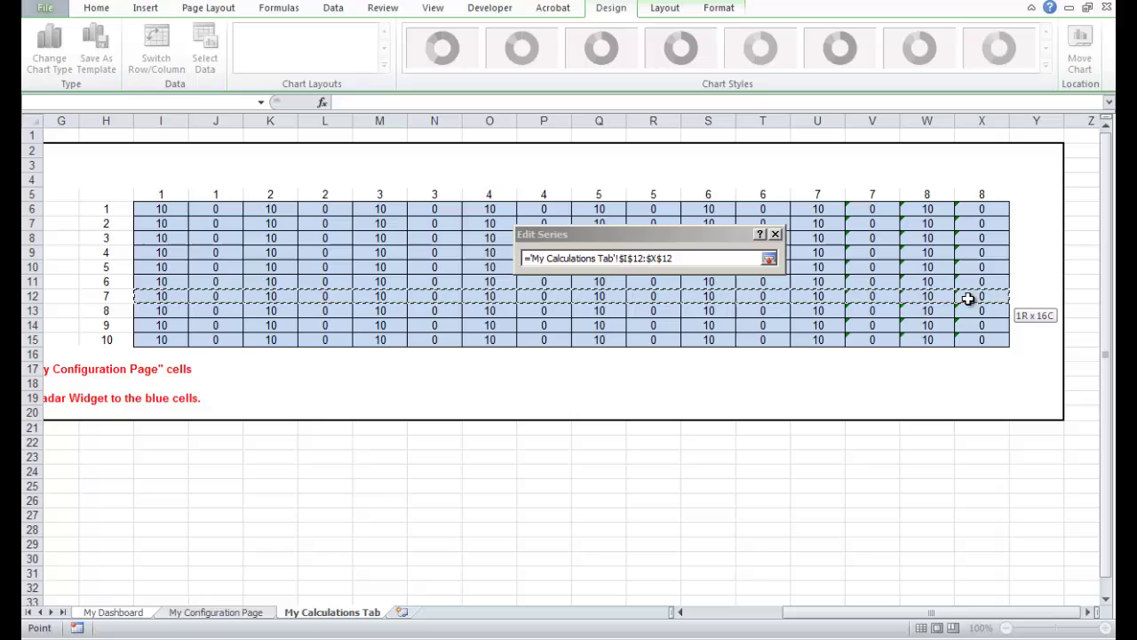
click(769, 258)
click(684, 335)
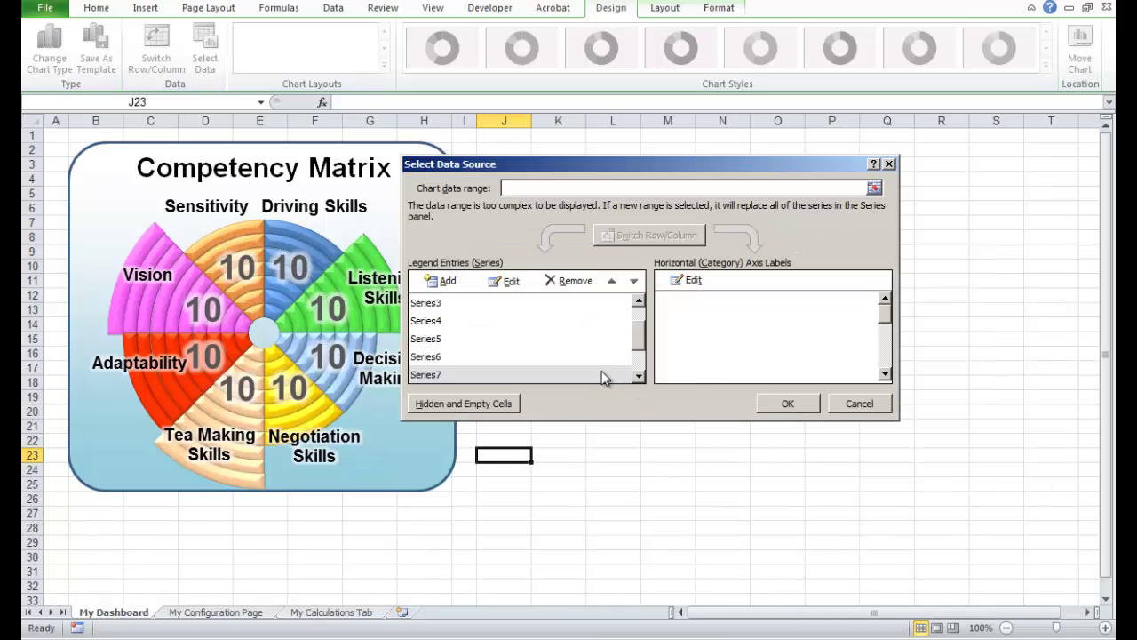
Set the Radar Chart's Series8 values to ='My Calculations Tab'!$I$13:$X$13.
click(640, 374)
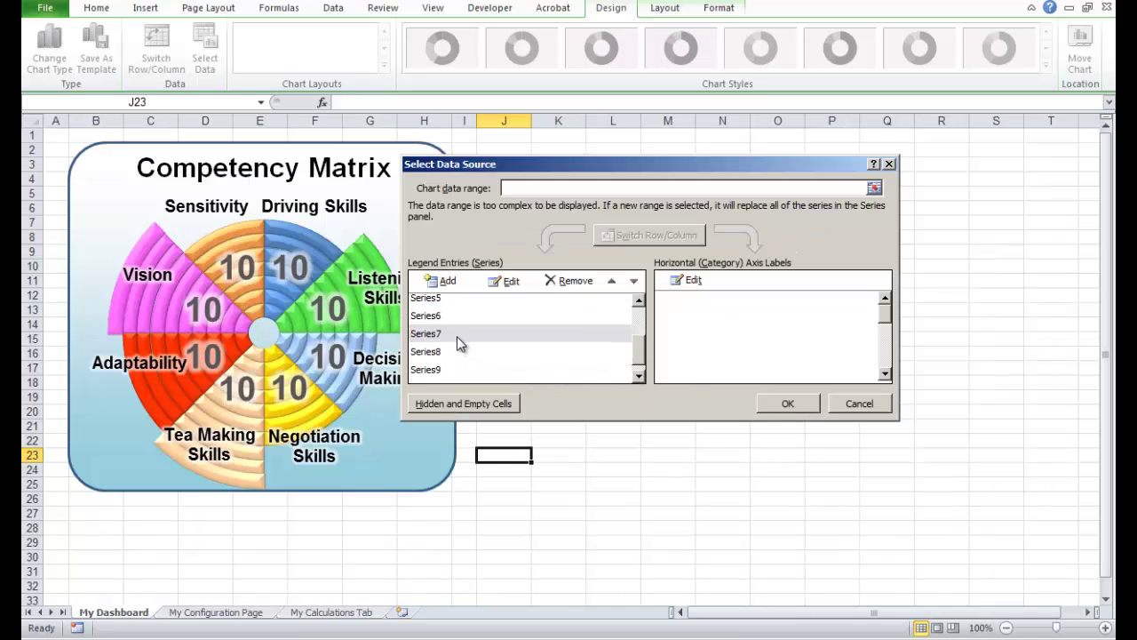
click(456, 353)
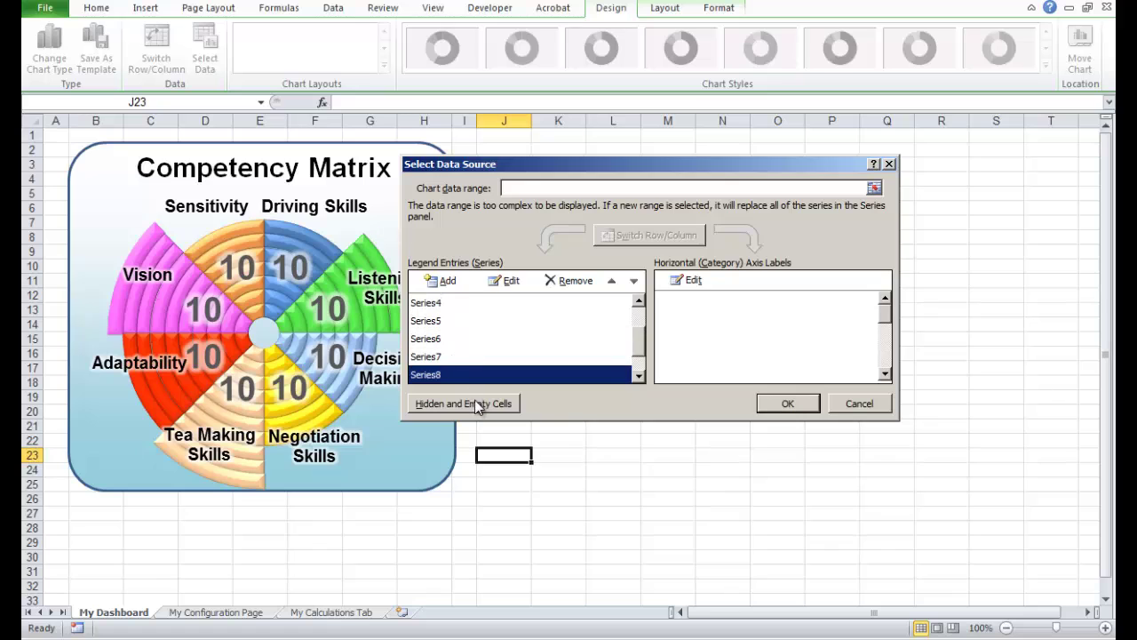
click(503, 281)
click(681, 309)
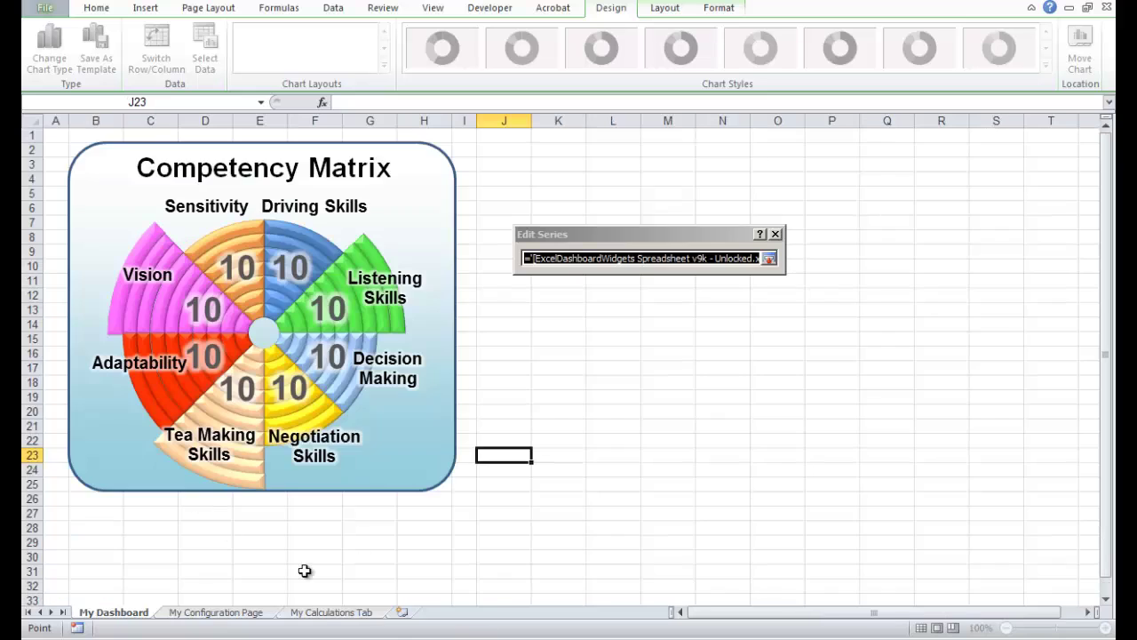
click(343, 613)
drag(155, 306, 989, 304)
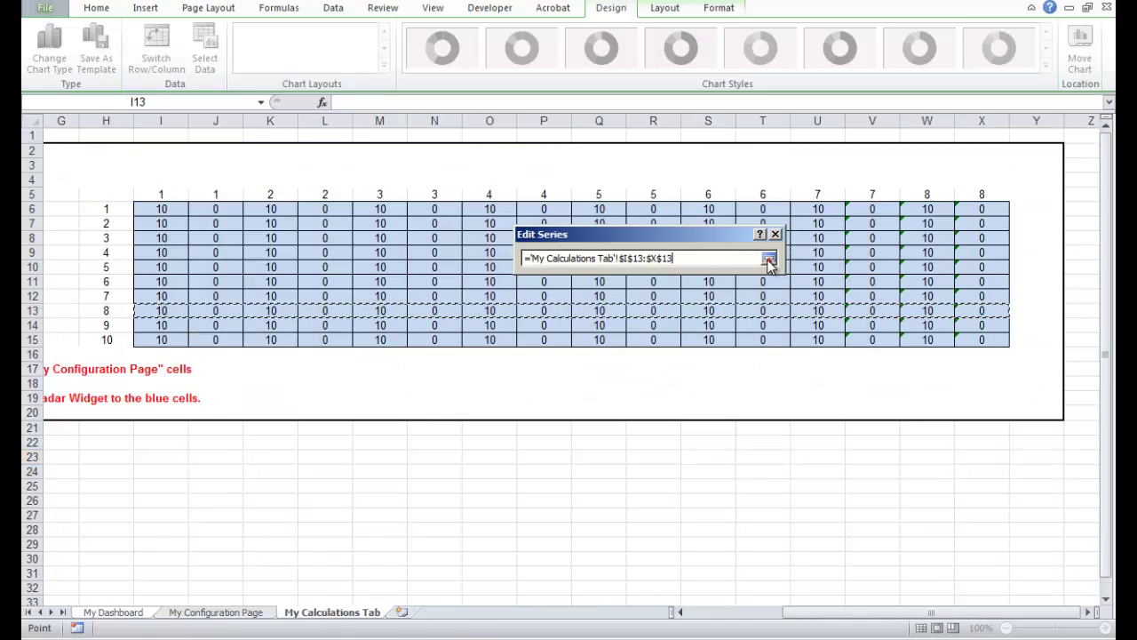
click(770, 258)
click(699, 335)
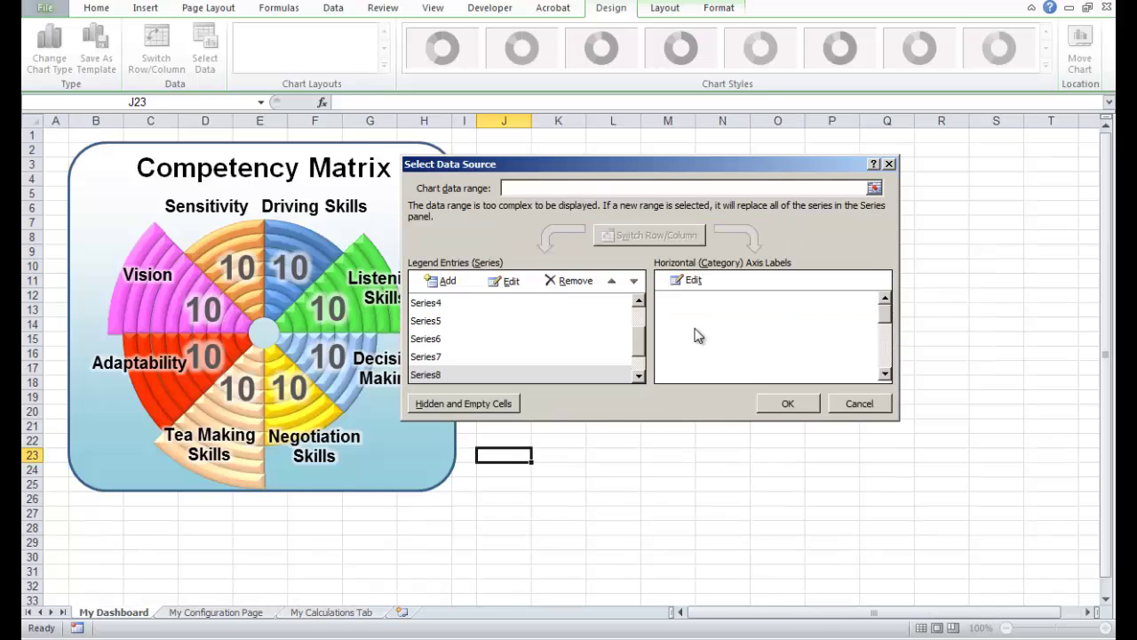
Set the Radar Chart's Series9 values to ='My Calculations Tab'!$I$14:$X$14.
click(638, 375)
click(638, 376)
click(455, 363)
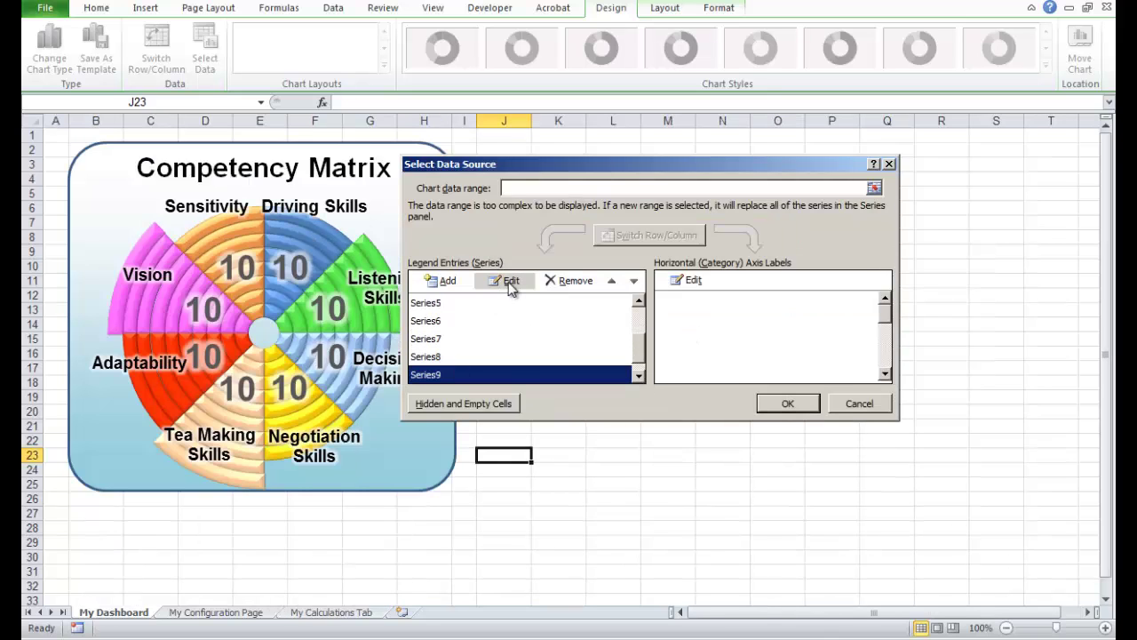
click(508, 281)
click(681, 309)
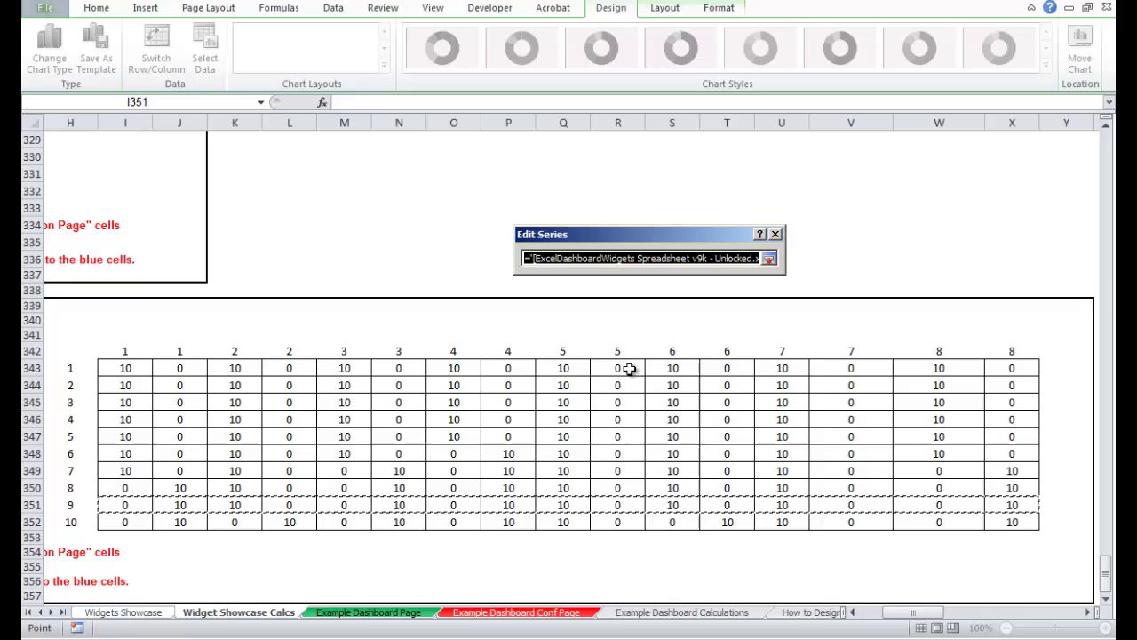
click(416, 638)
click(410, 638)
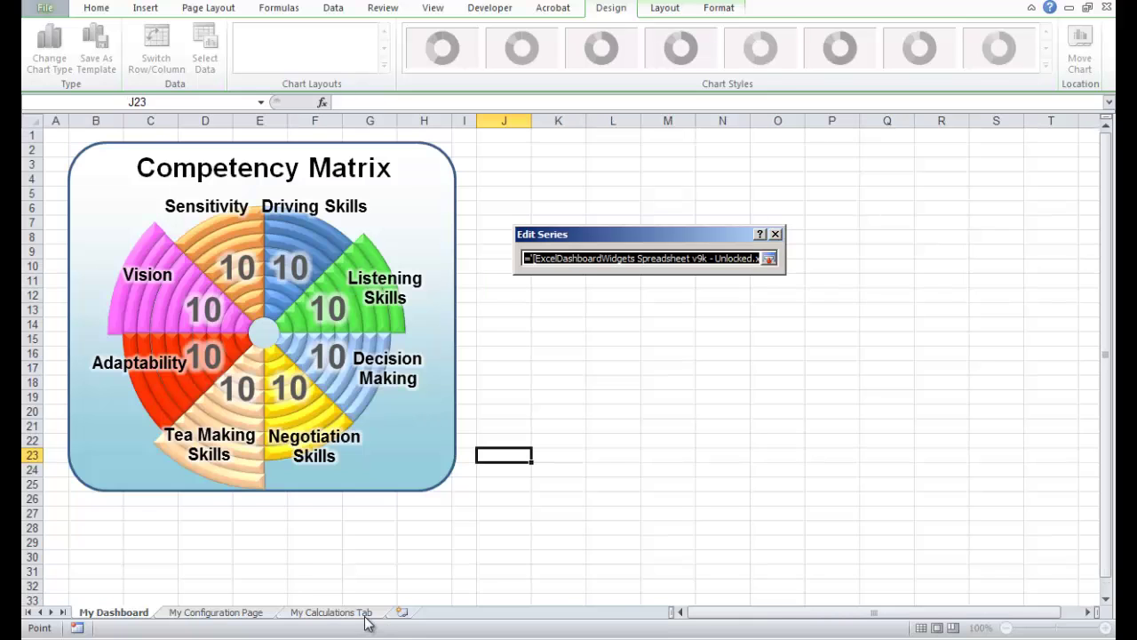
click(351, 612)
drag(146, 328, 956, 322)
click(770, 258)
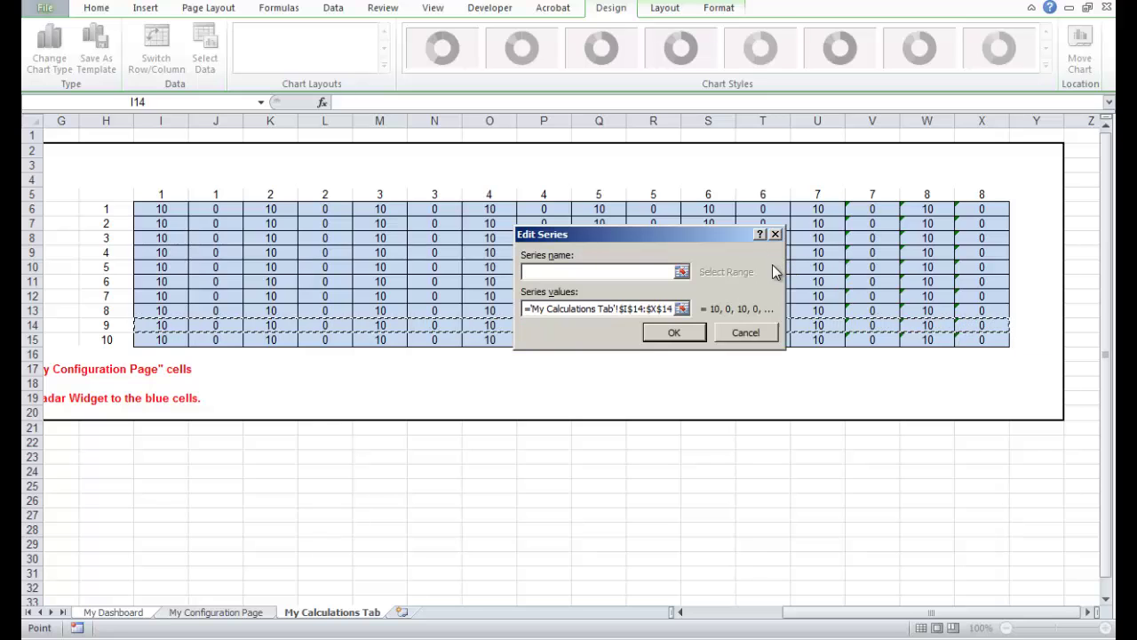
click(679, 331)
Set the Radar Chart's Series10 values to ='My Calculations Tab'!$I$15:$X$15 and apply the data source changes.
click(639, 376)
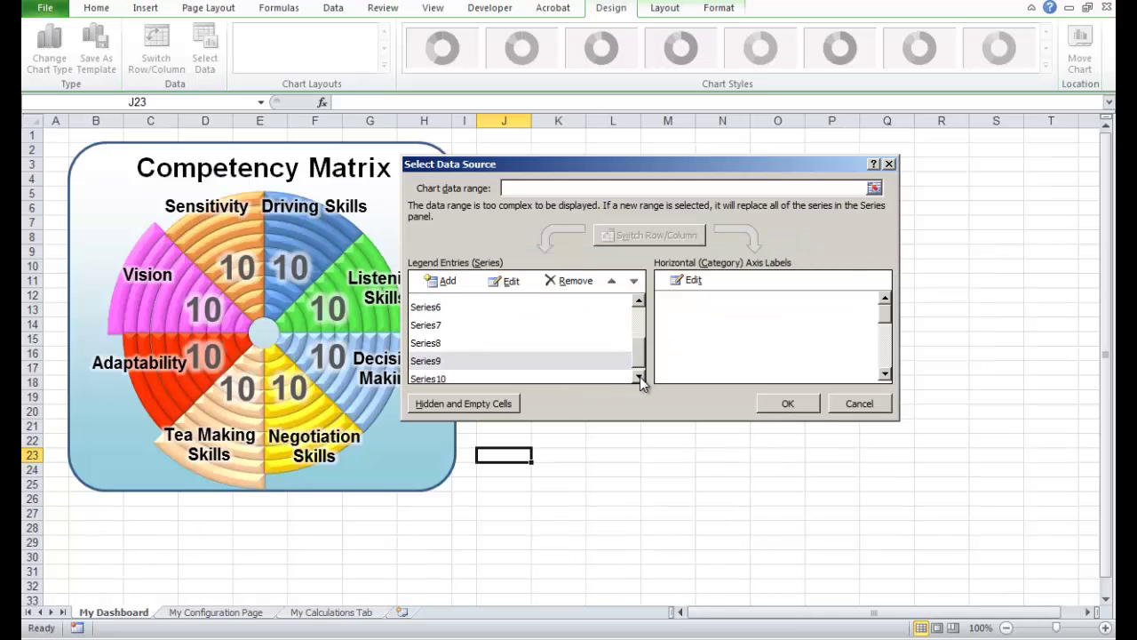
click(446, 375)
click(504, 280)
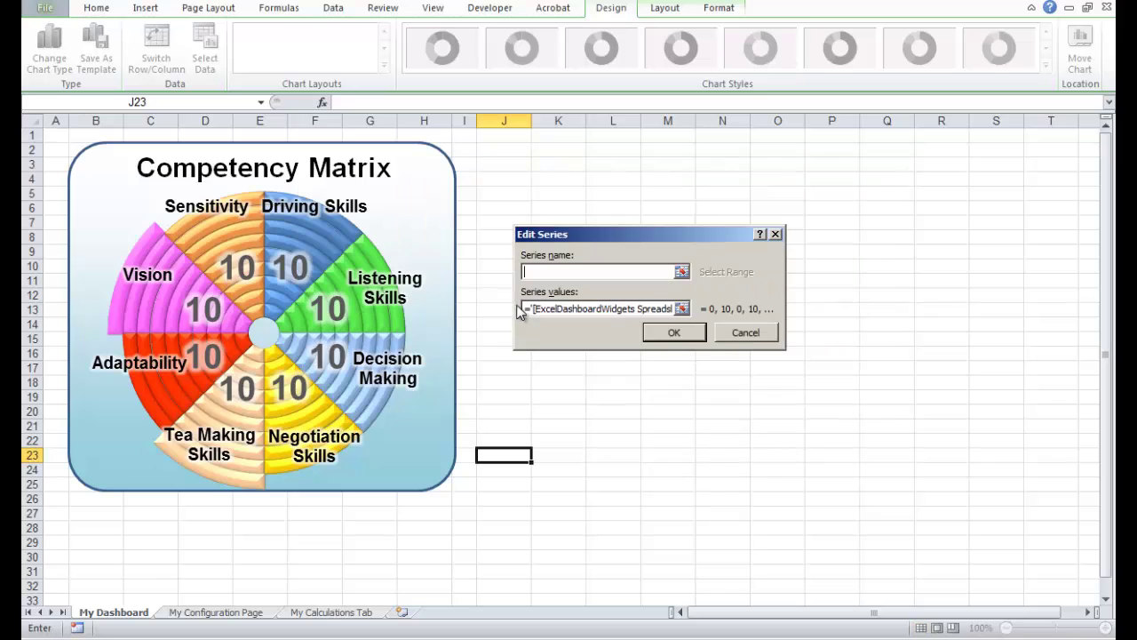
click(680, 308)
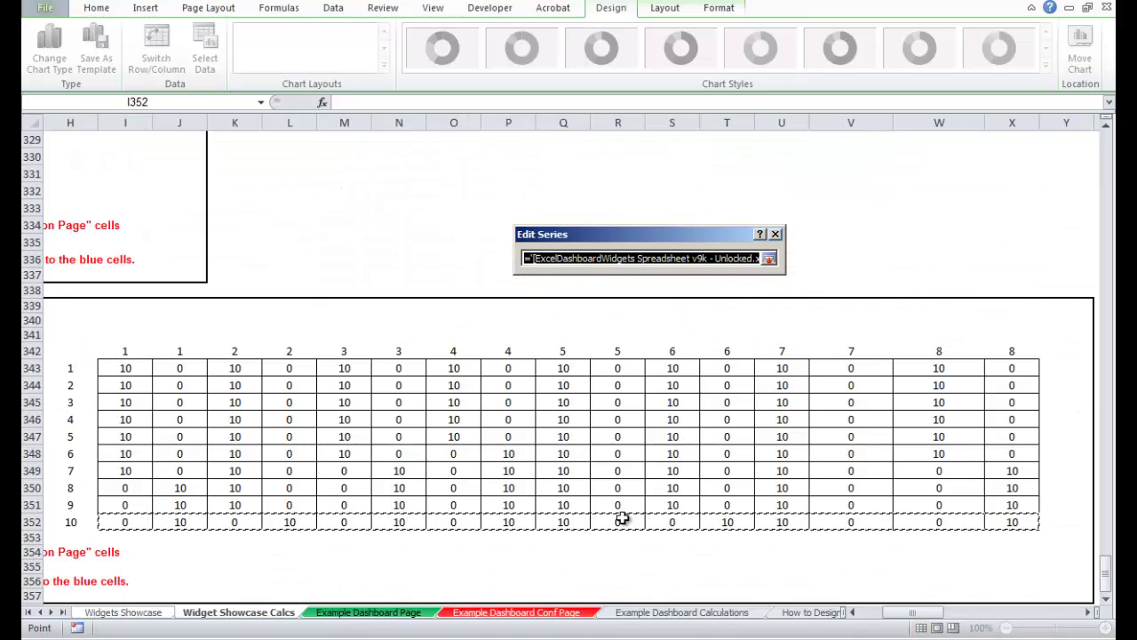
click(470, 635)
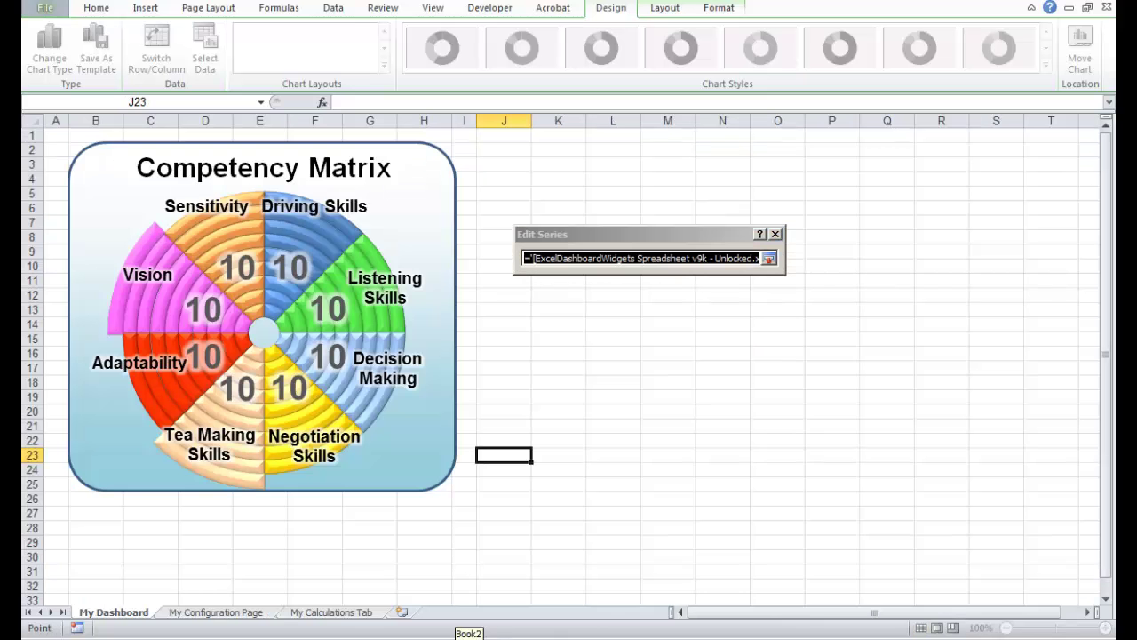
click(338, 604)
click(155, 341)
drag(155, 340, 977, 340)
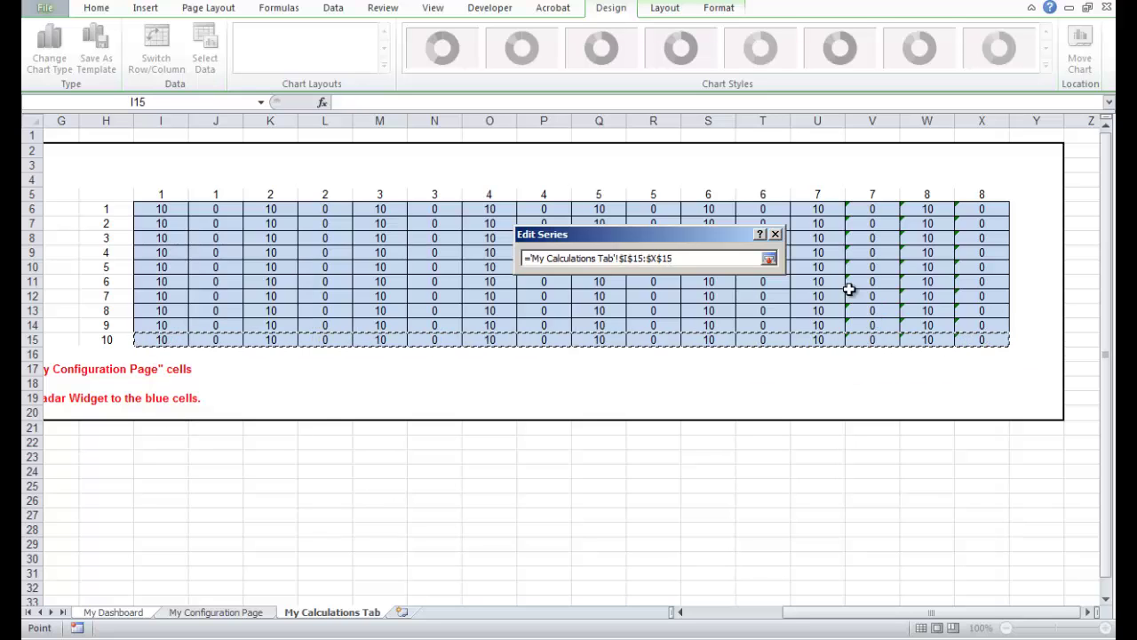
click(769, 258)
click(674, 332)
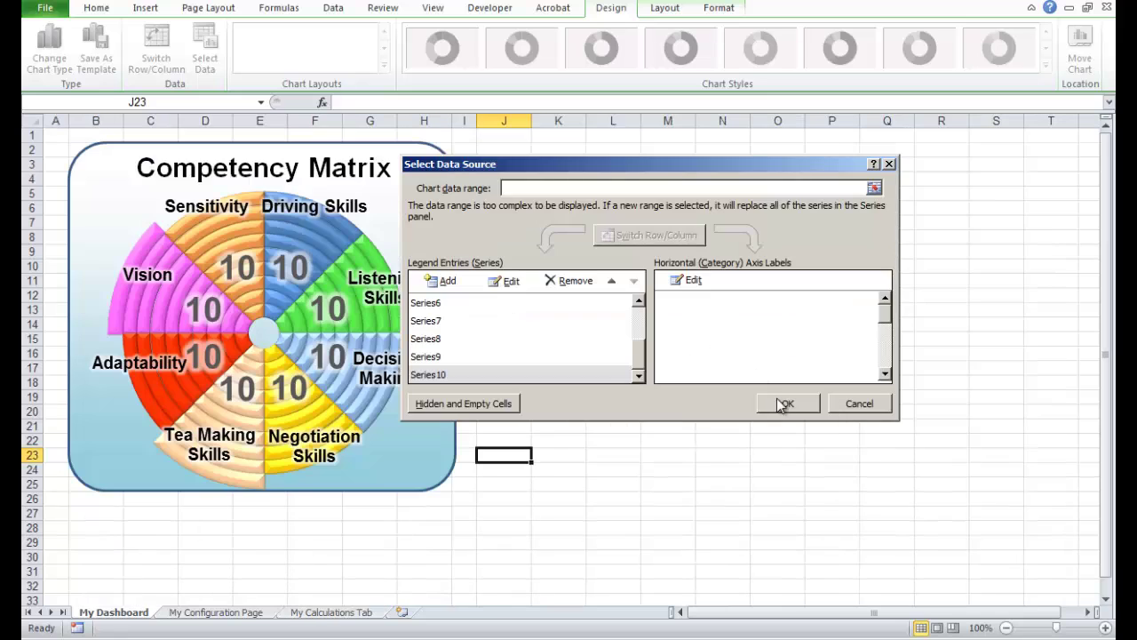
click(789, 402)
click(634, 460)
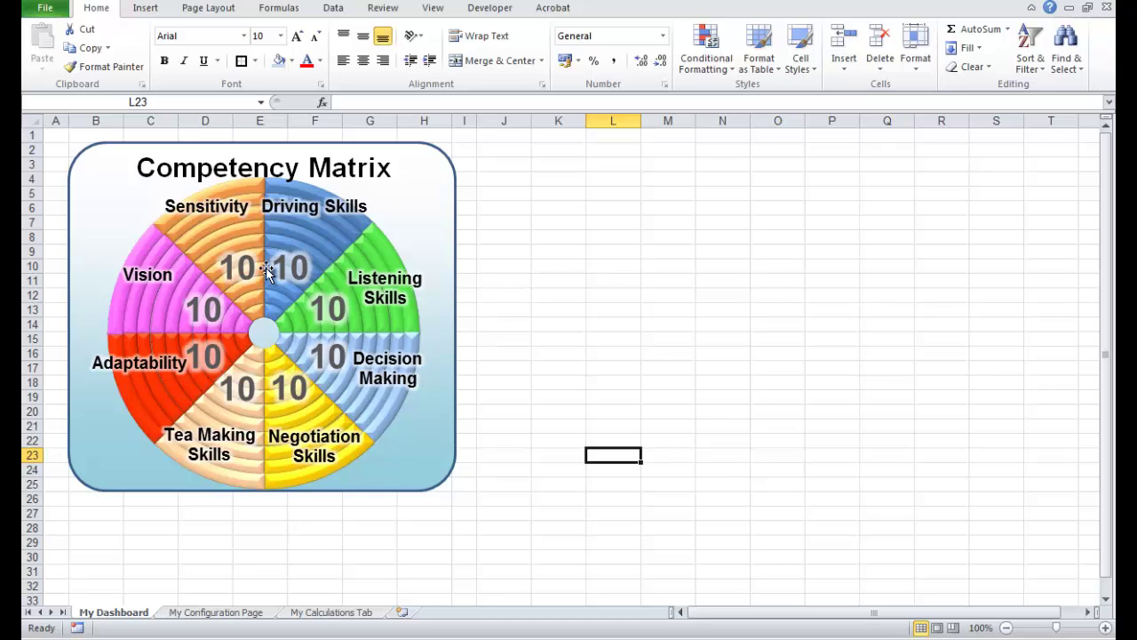
On My Configuration Page, set the Listening Skills and Negotiation Skills values to 5 each.
click(243, 613)
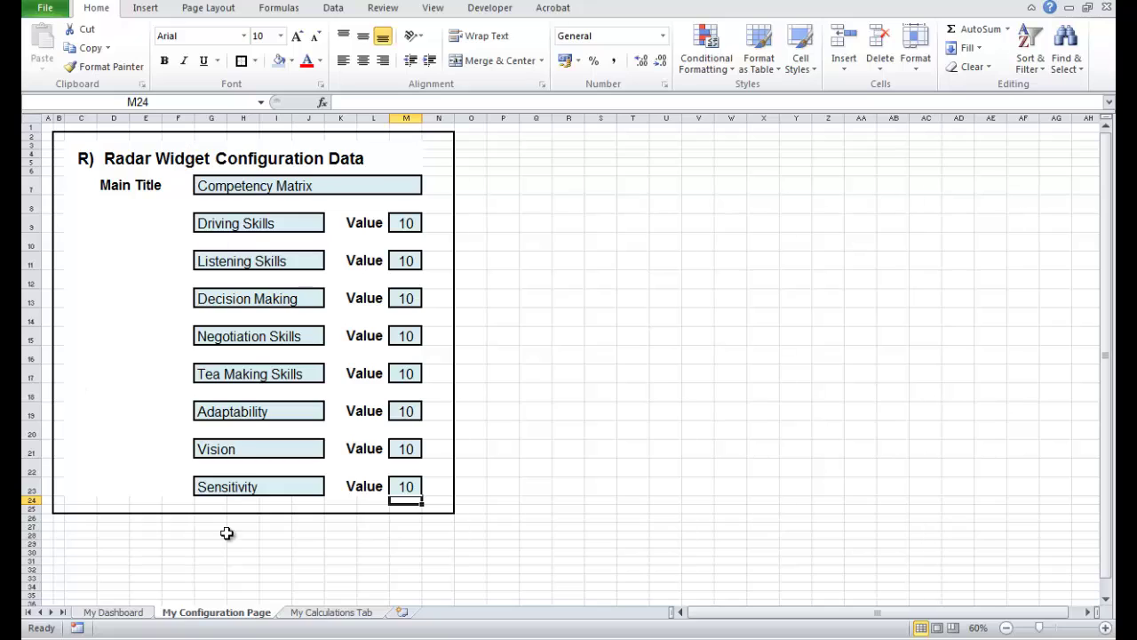
click(408, 229)
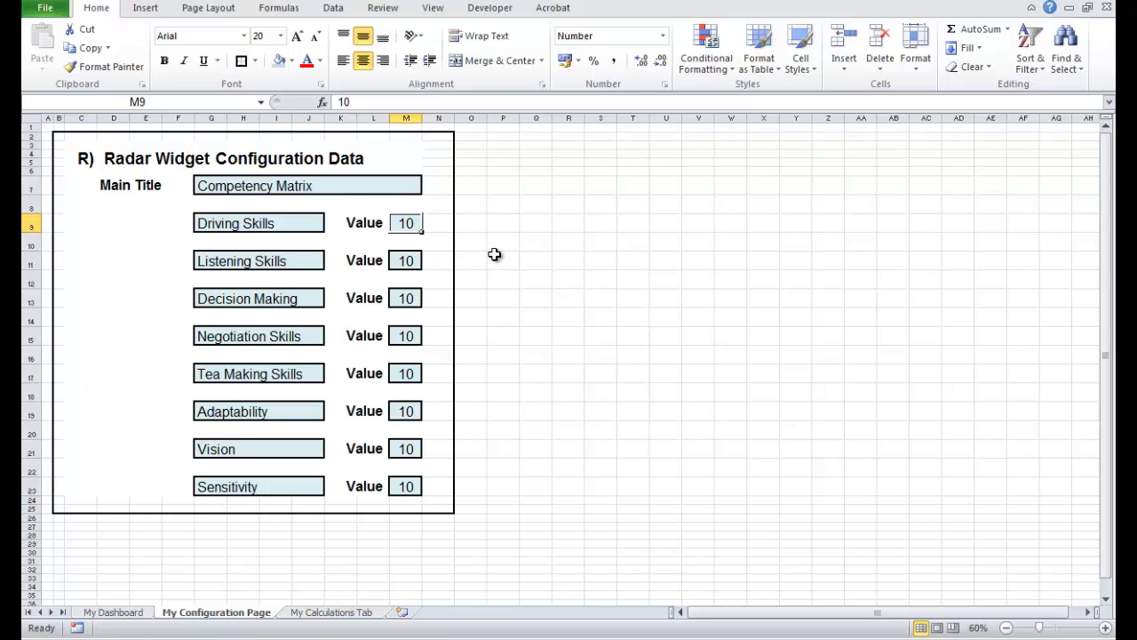
key(Down)
key(Down)
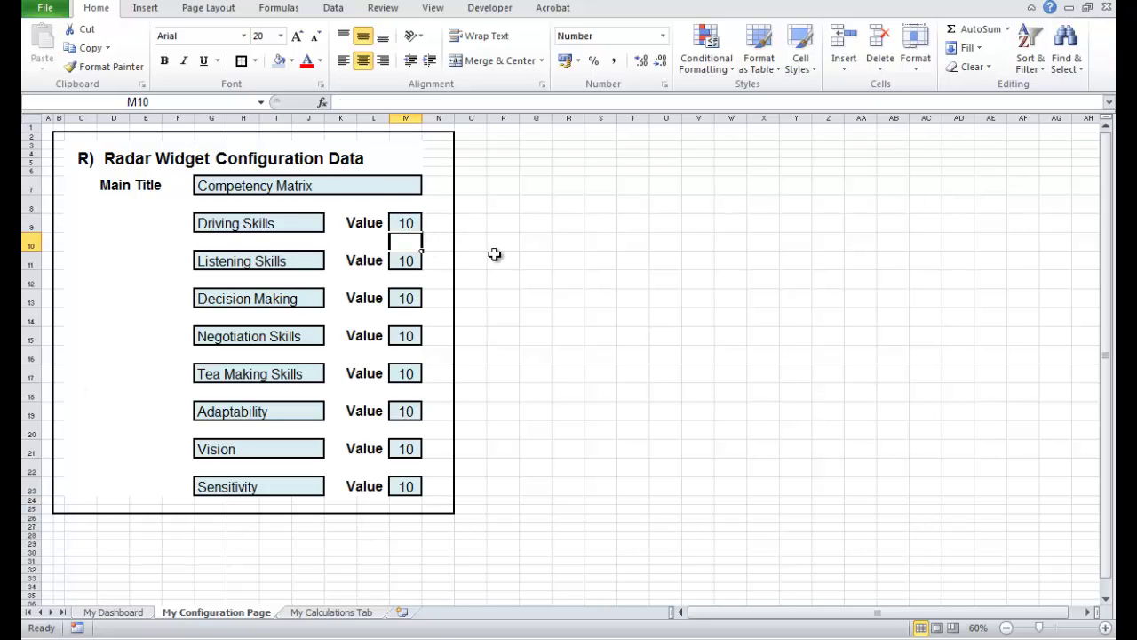
text(5)
key(Return)
key(Down)
key(Down)
key(Down)
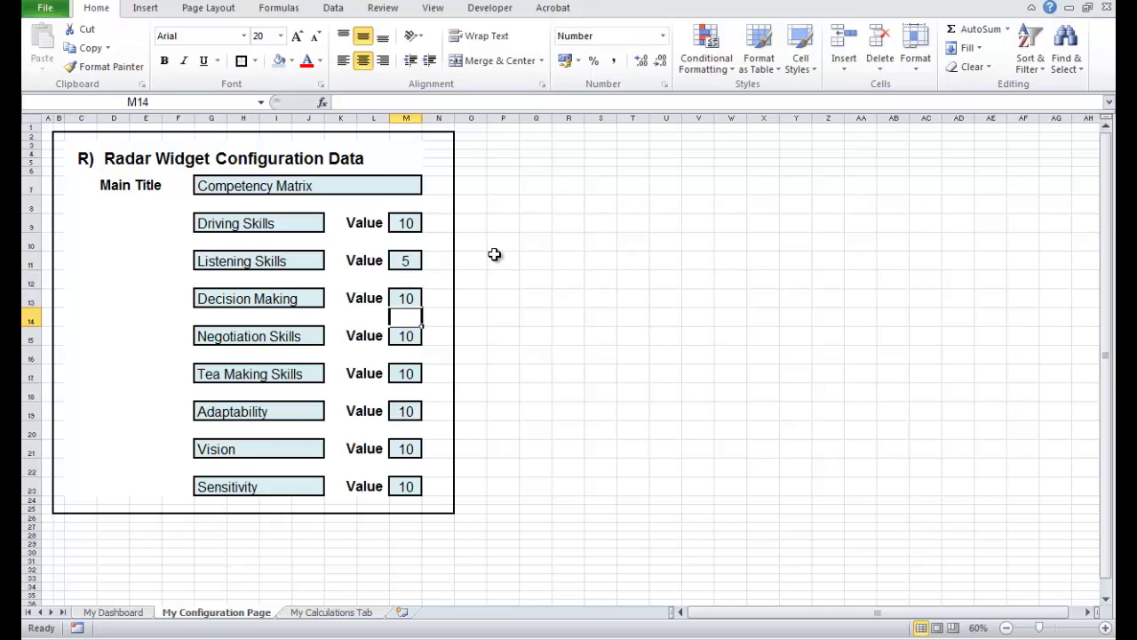
text(5)
key(Return)
Set the Adaptability value to 3 and the Sensitivity value to 1, and return to My Dashboard to check the radar widget.
key(Down)
key(Down)
key(Down)
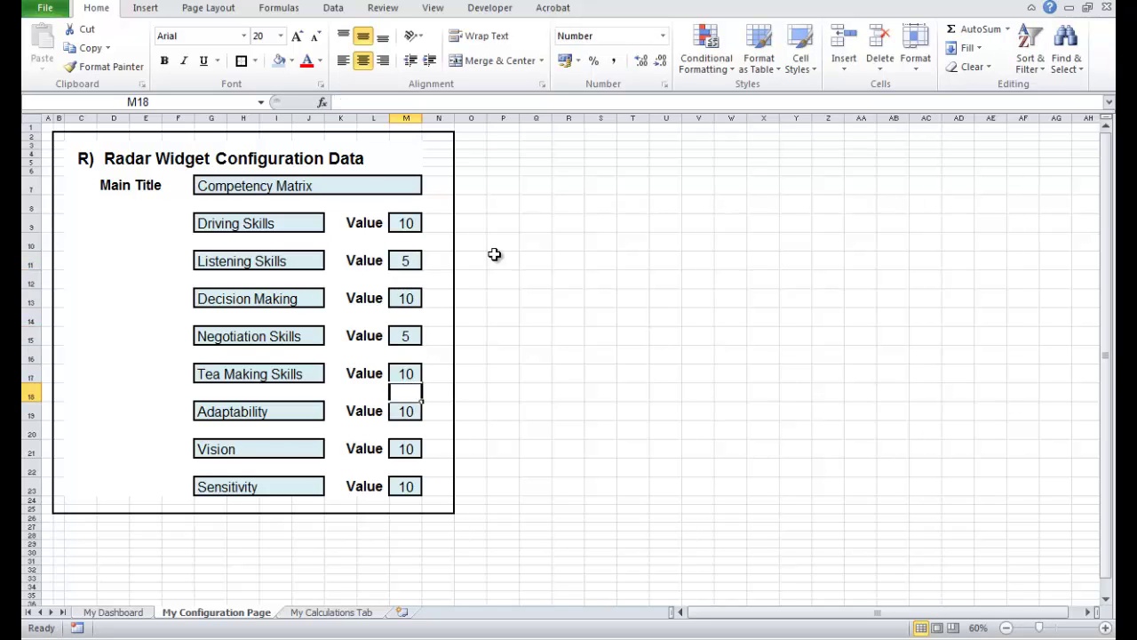
text(3)
key(Return)
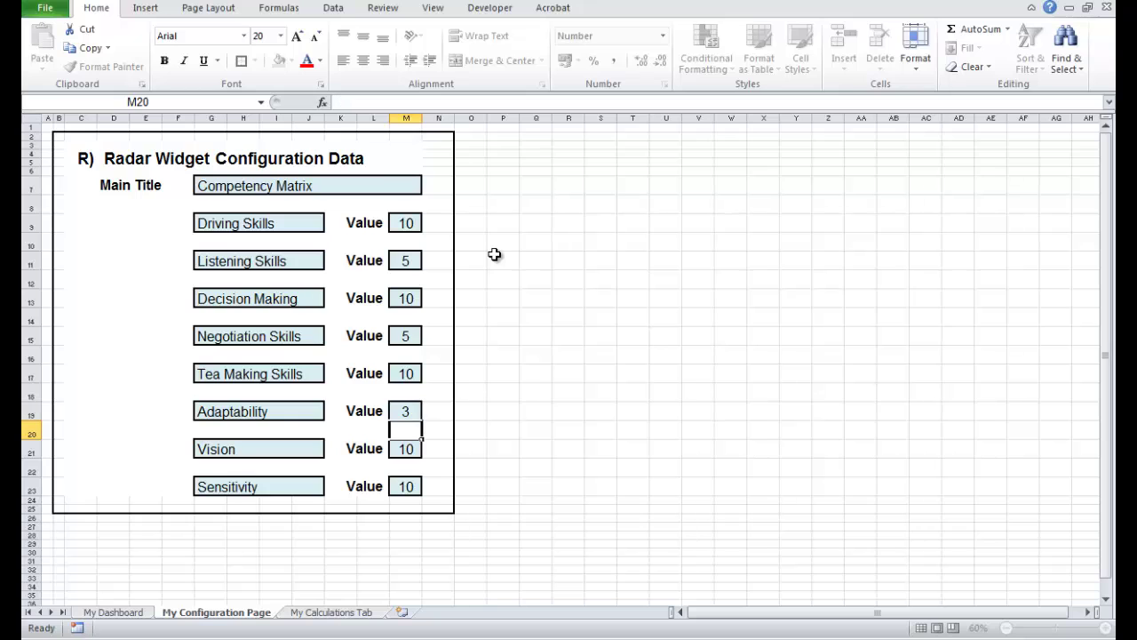
key(Down)
key(Down)
key(Down)
text(1)
key(Return)
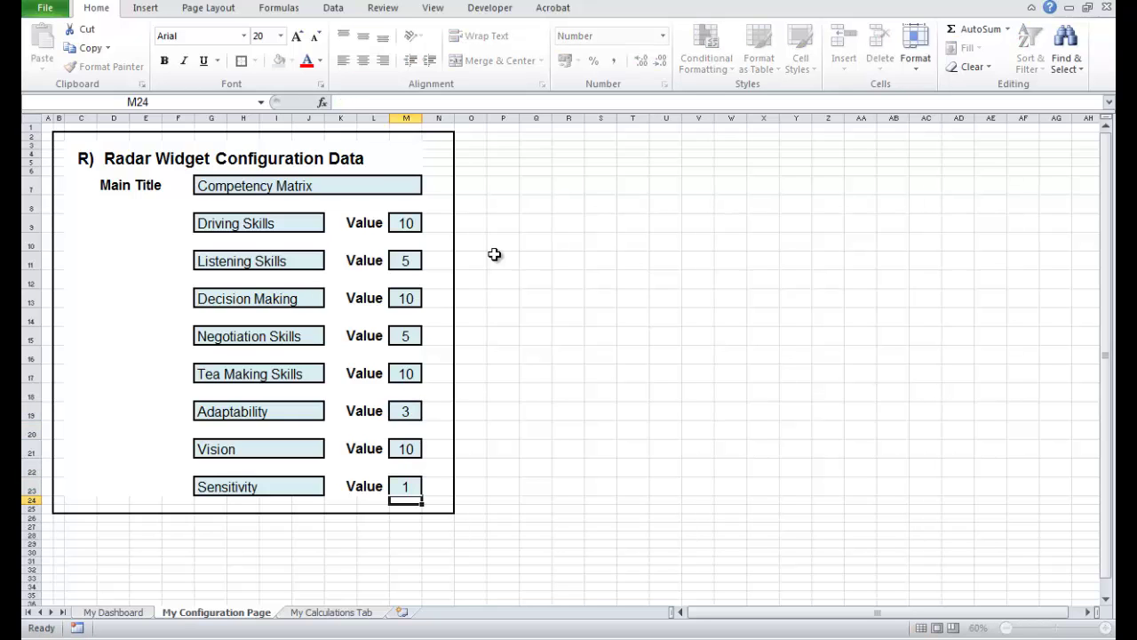
key(ctrl+Page_Up)
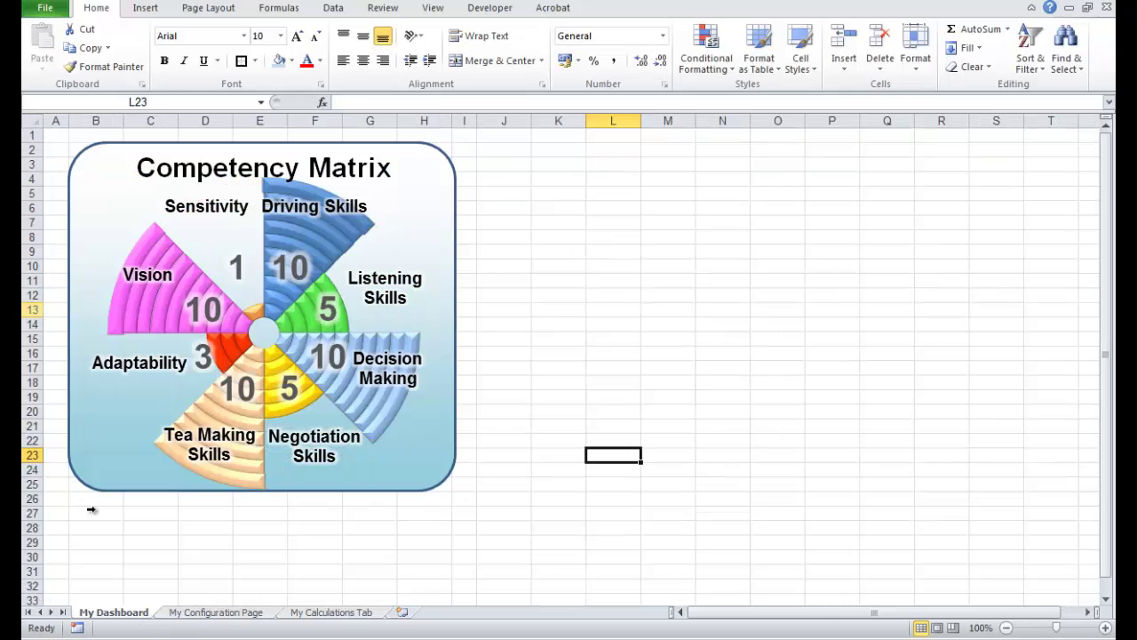